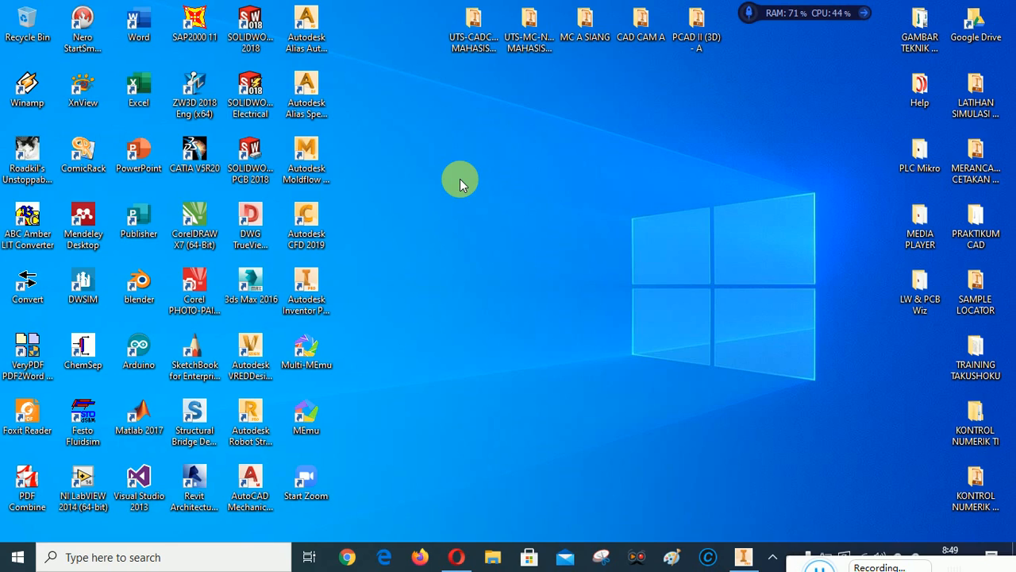
Refresh the Windows desktop twice, then switch to the Autodesk Inventor 2019 window
right_click(500, 154)
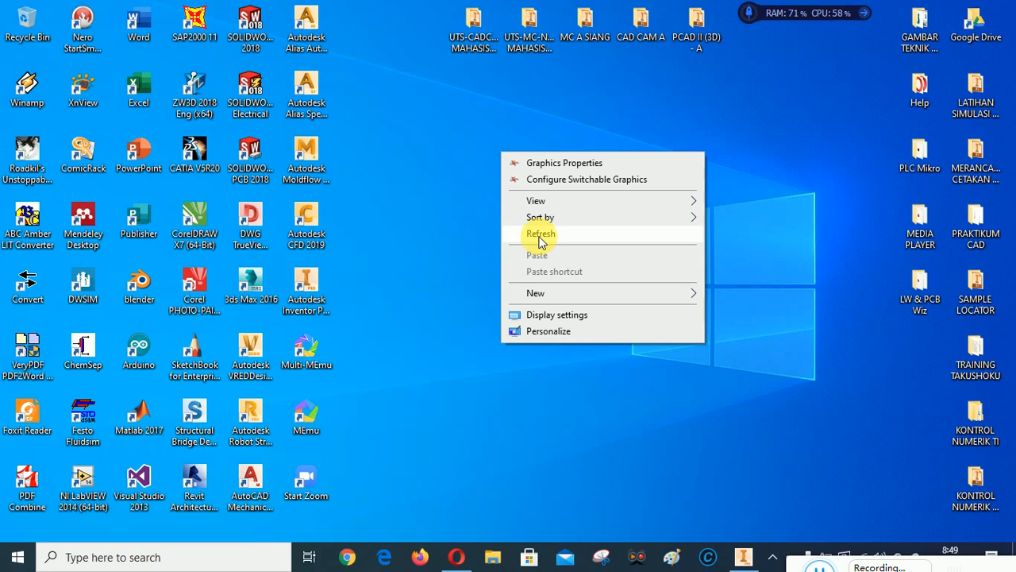
left_click(445, 234)
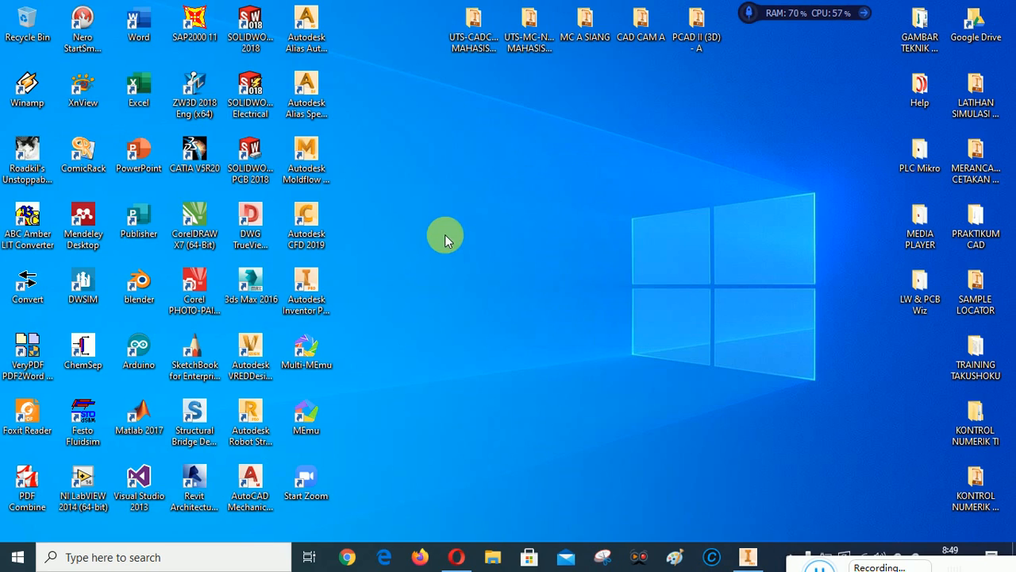
right_click(498, 158)
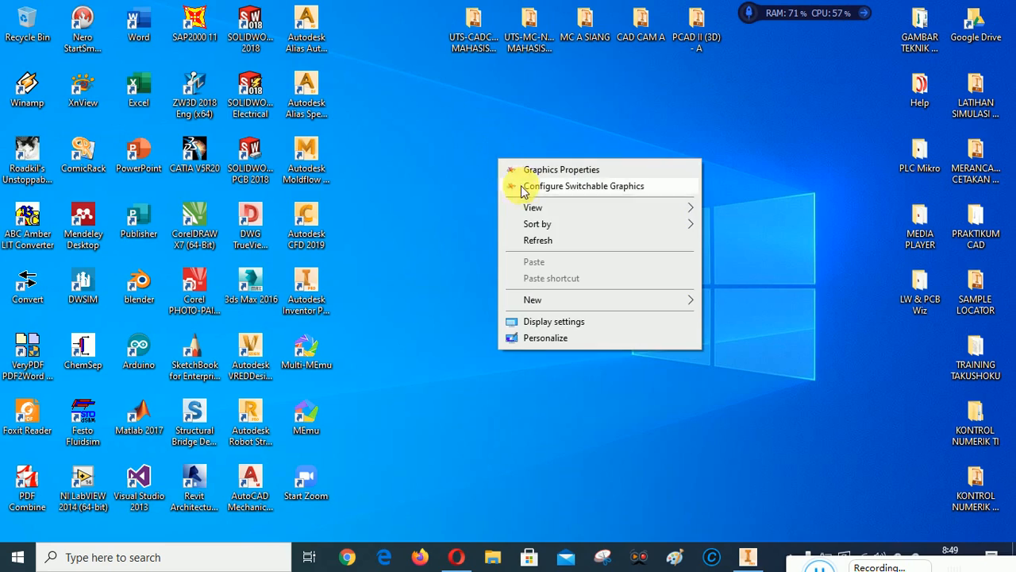
left_click(545, 248)
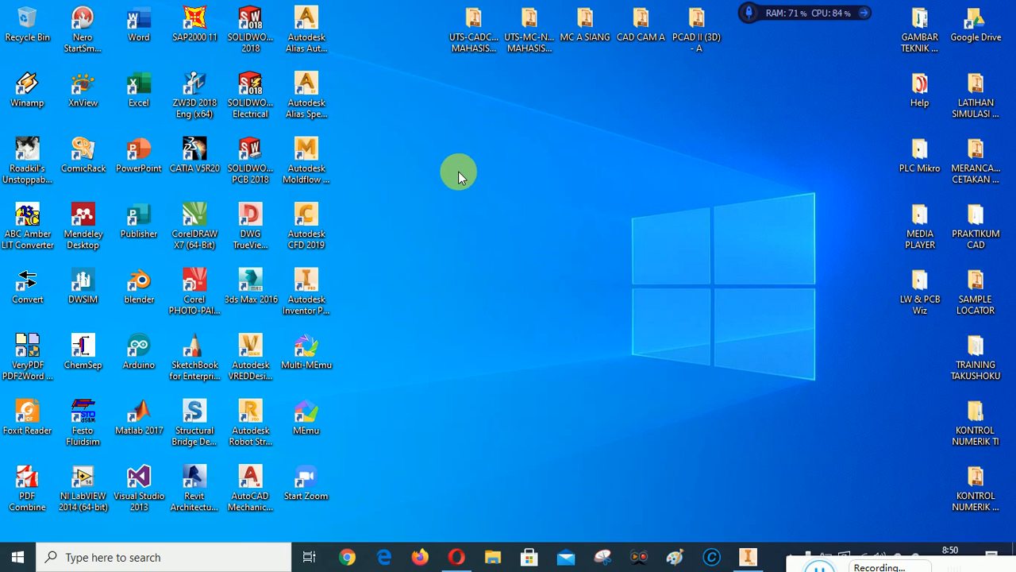
right_click(458, 170)
left_click(491, 253)
left_click(750, 558)
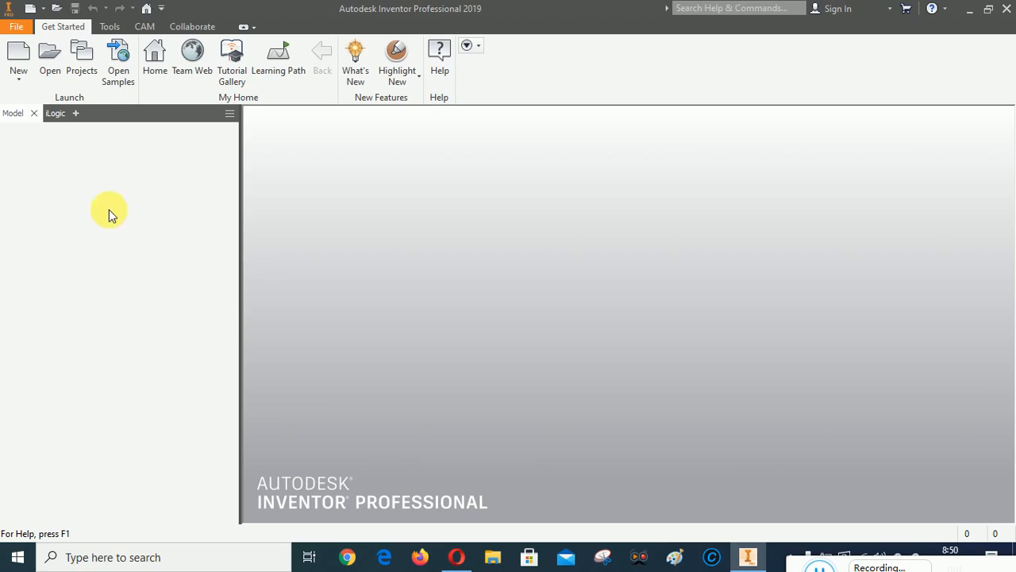
left_click(83, 56)
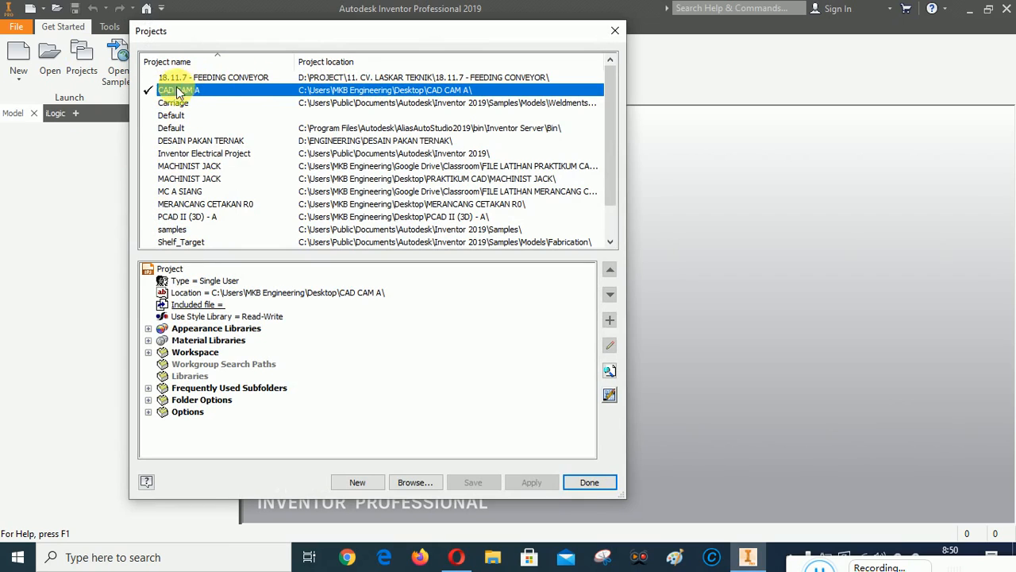
left_click(588, 483)
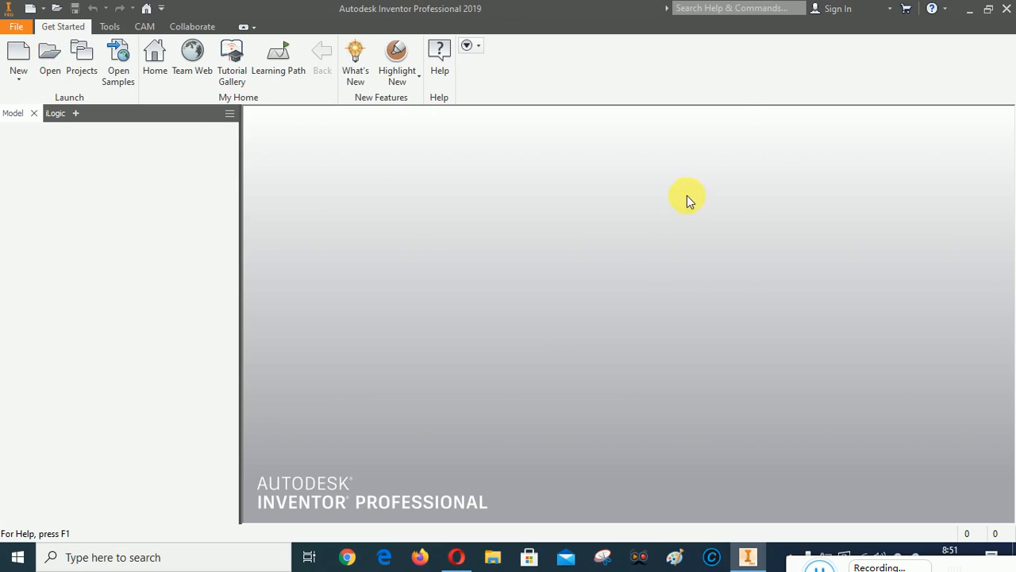
Open the turn_ex1R part file from the 2. KOMPONEN folder
scroll(596, 220, "down", 2)
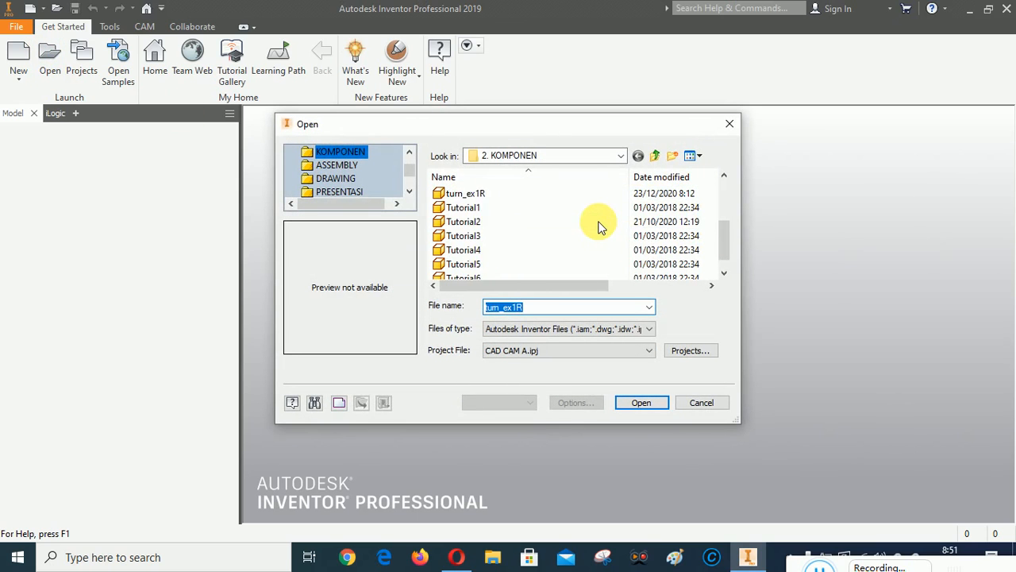
scroll(597, 224, "up", 2)
scroll(530, 222, "down", 1)
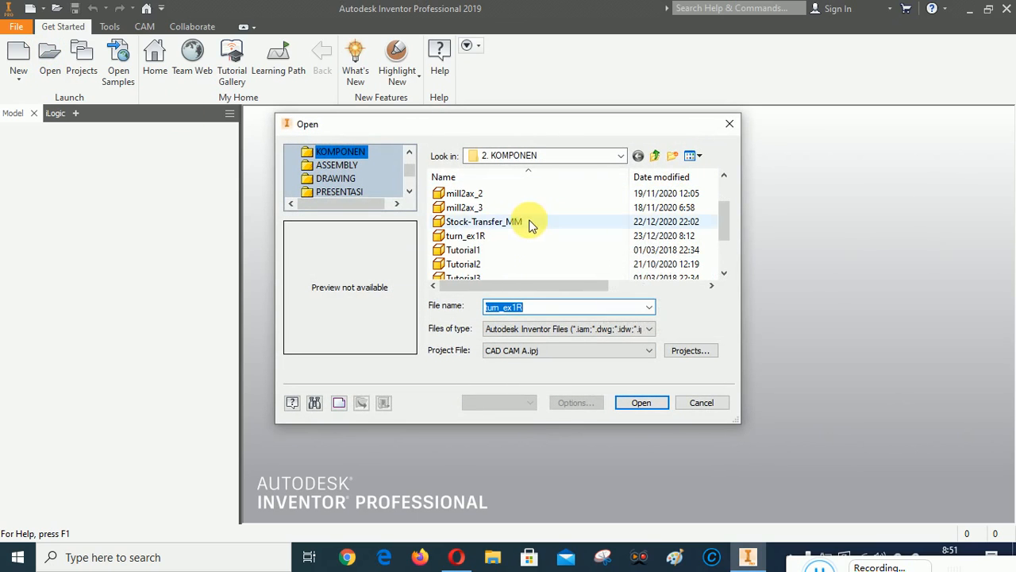
left_click(460, 235)
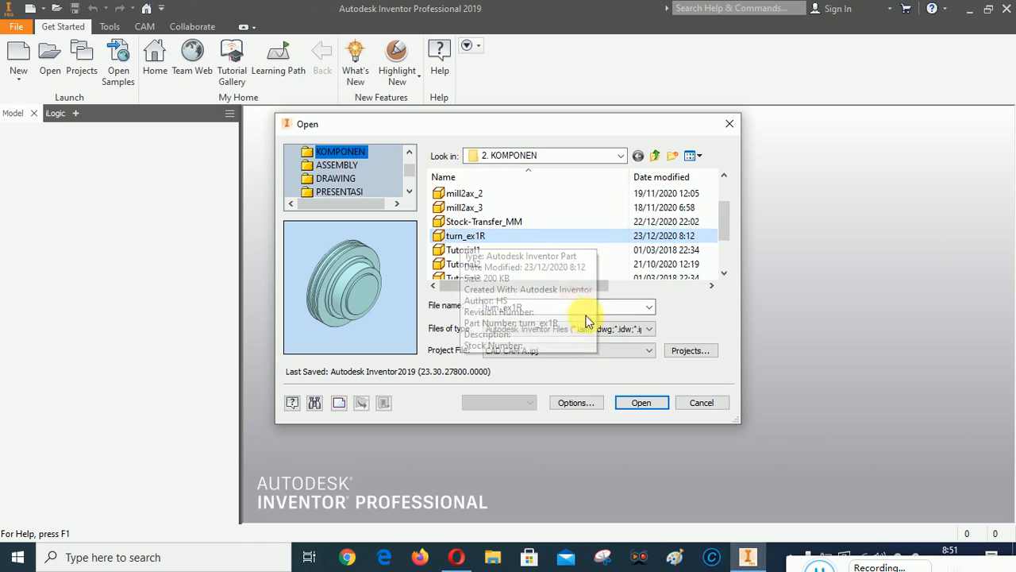
left_click(641, 402)
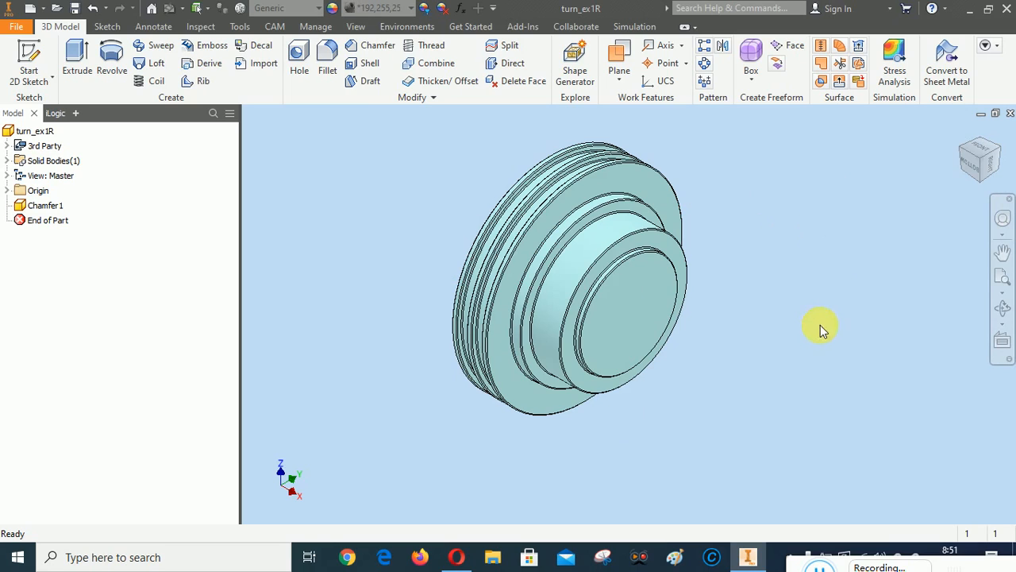
Orbit the turn_ex1R part through several ViewCube corners and zoom in on it
left_click(964, 149)
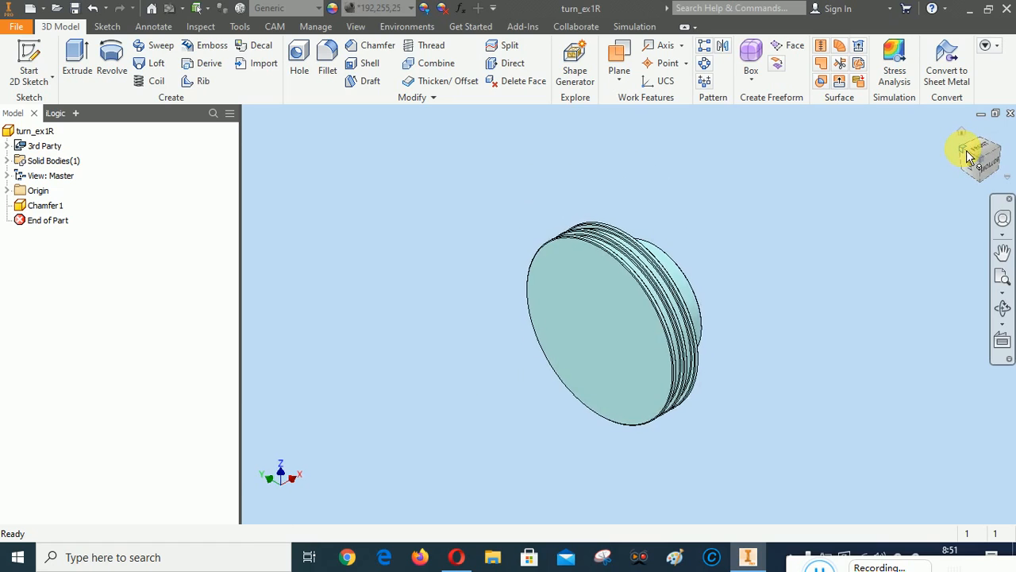
left_click(966, 150)
left_click(966, 150)
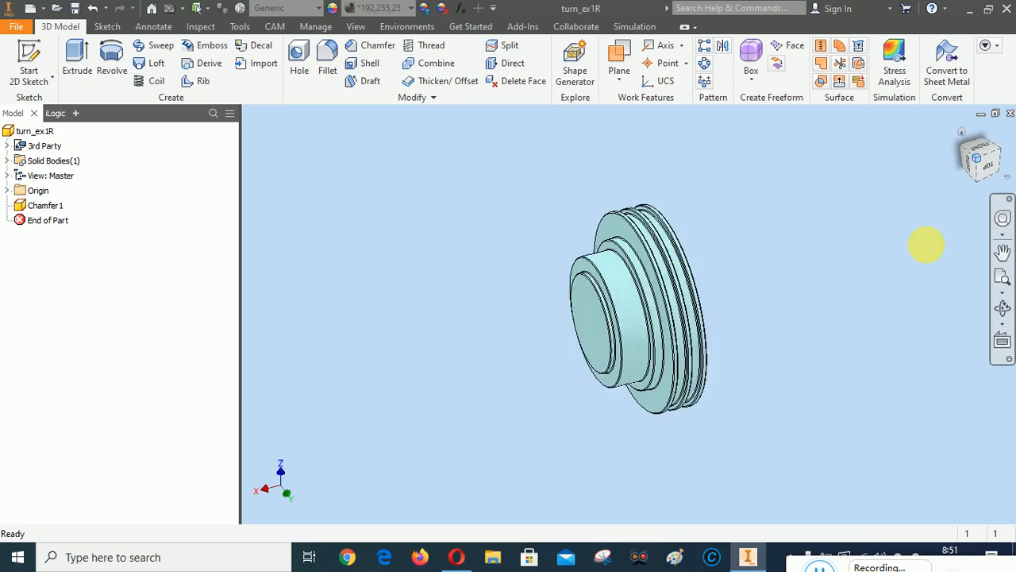
left_click(1002, 277)
left_click_drag(887, 264, 903, 247)
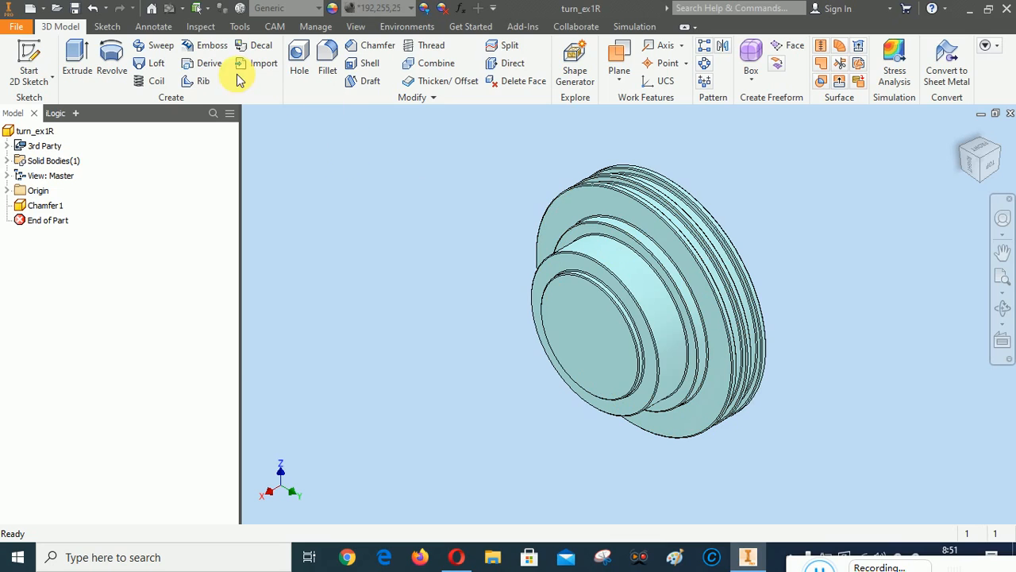
Switch to the Inspect tools, zoom into the grooved rings, and start Measure
left_click(205, 28)
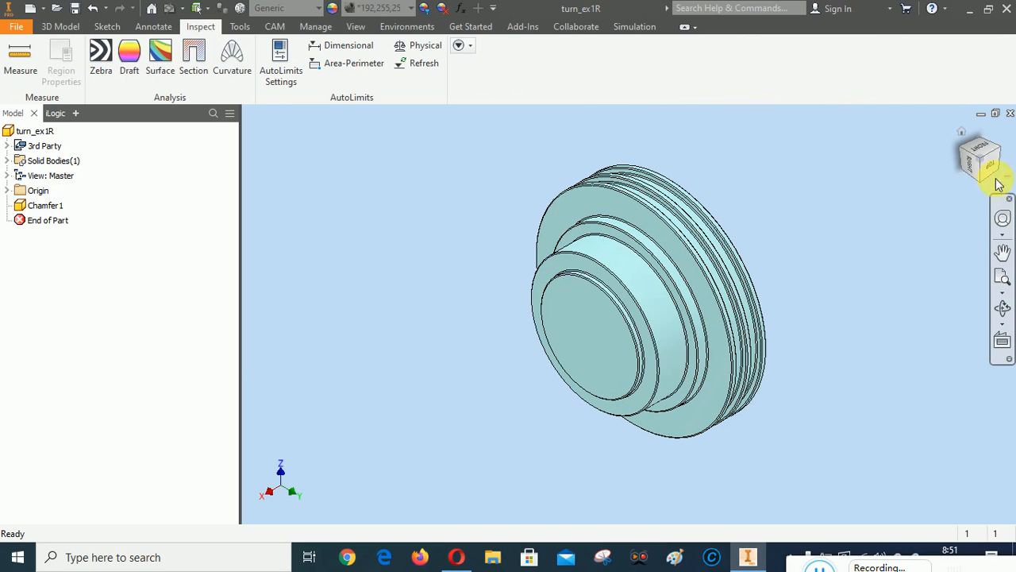
left_click(1000, 148)
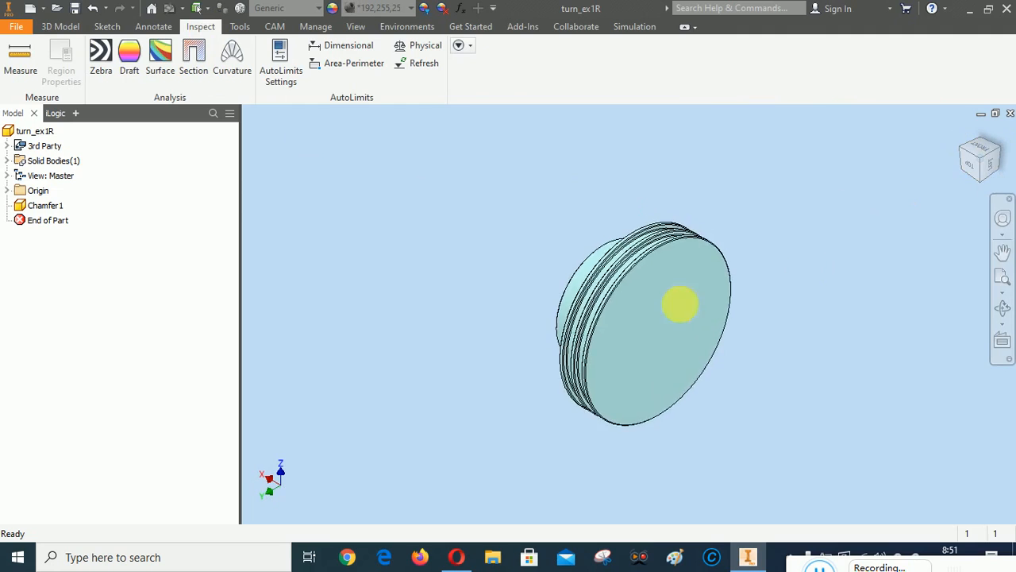
scroll(679, 301, "down", 3)
scroll(589, 215, "down", 5)
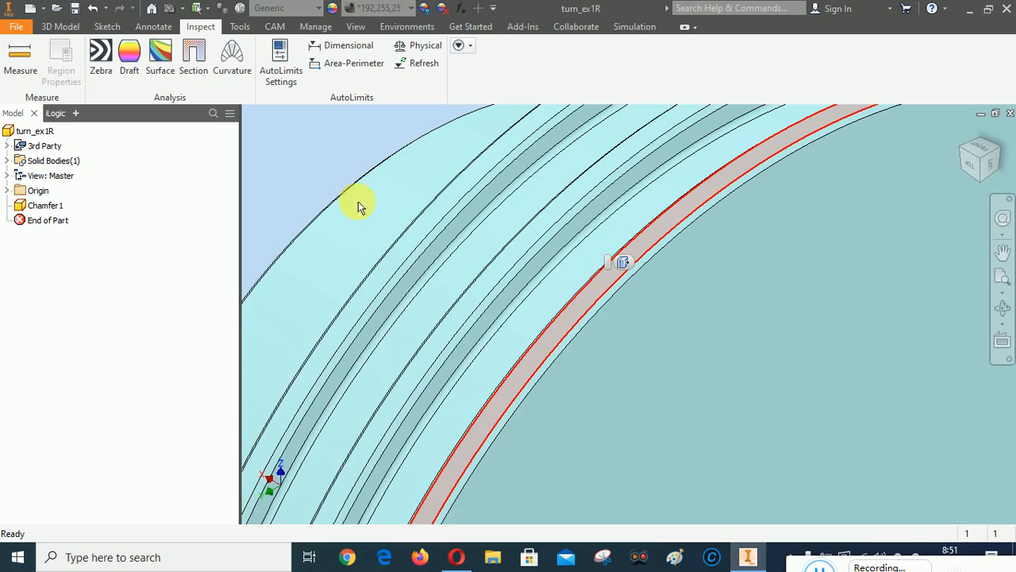
left_click(20, 60)
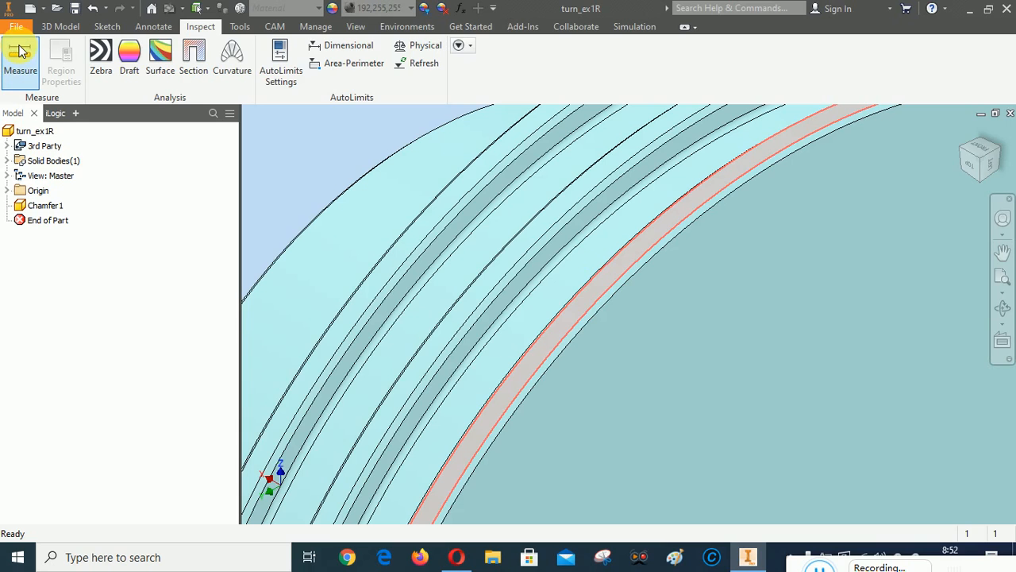
Measure the outer ring face to get the 80 mm diameter
left_click(557, 138)
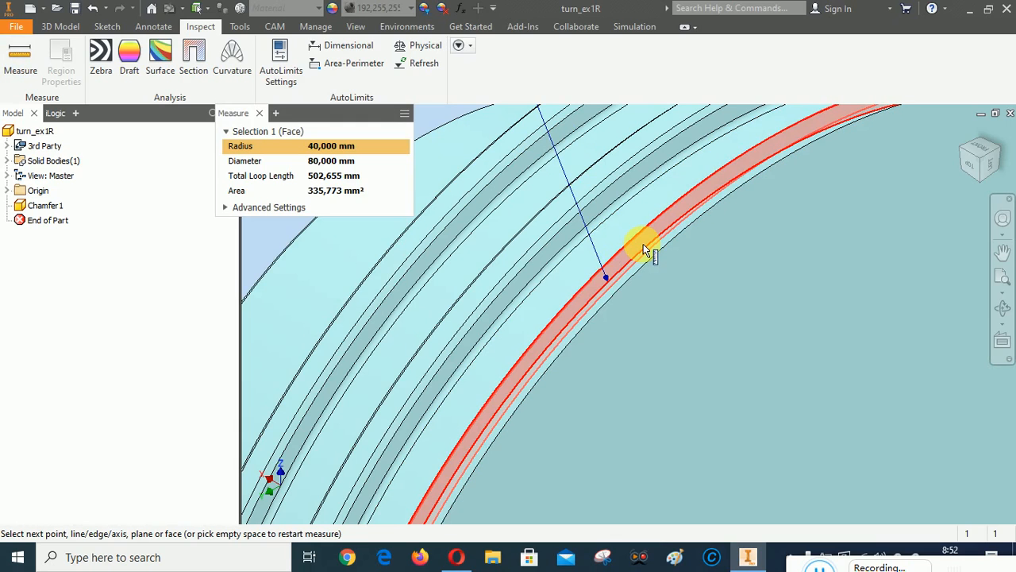
left_click(978, 167)
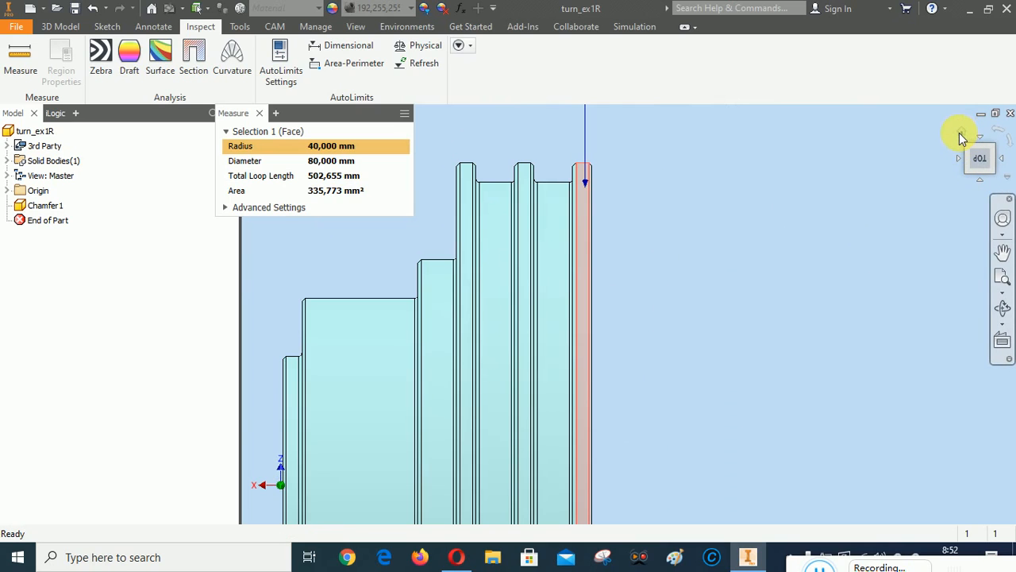
left_click(959, 132)
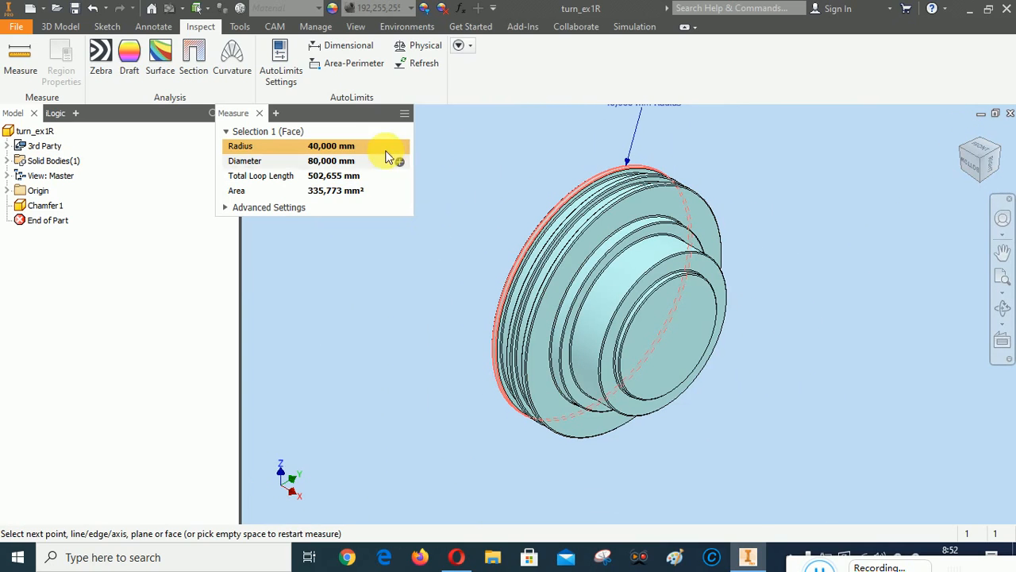
Measure the 32 mm length between end faces, then close Measure and restore Home View
left_click(672, 325)
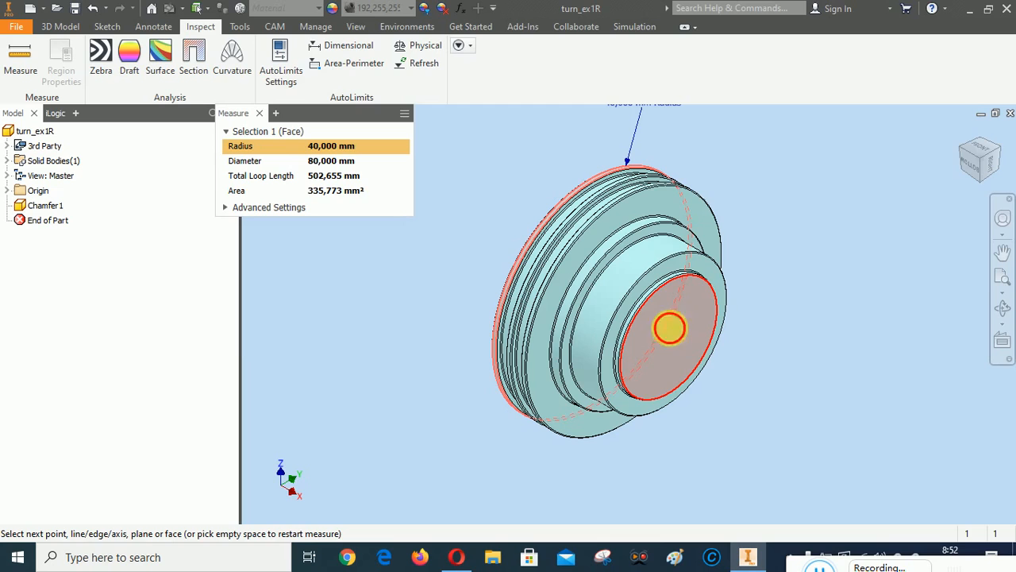
left_click(966, 149)
left_click(638, 304)
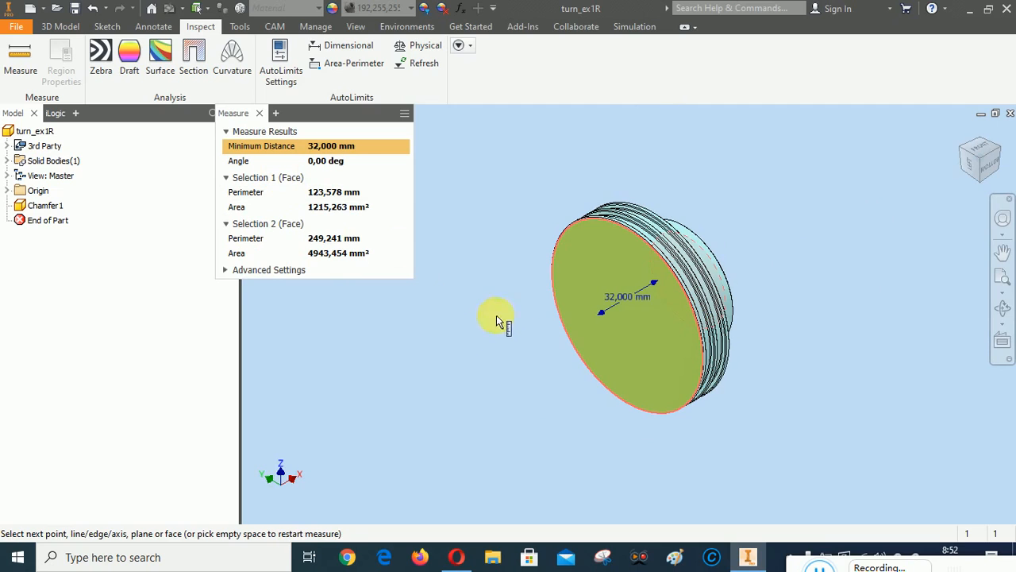
left_click(259, 112)
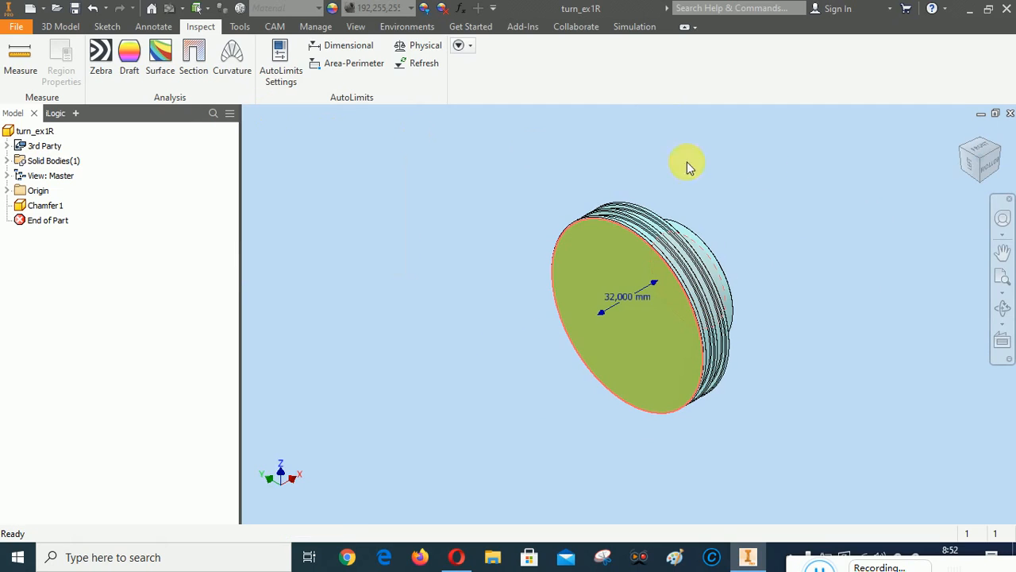
right_click(779, 166)
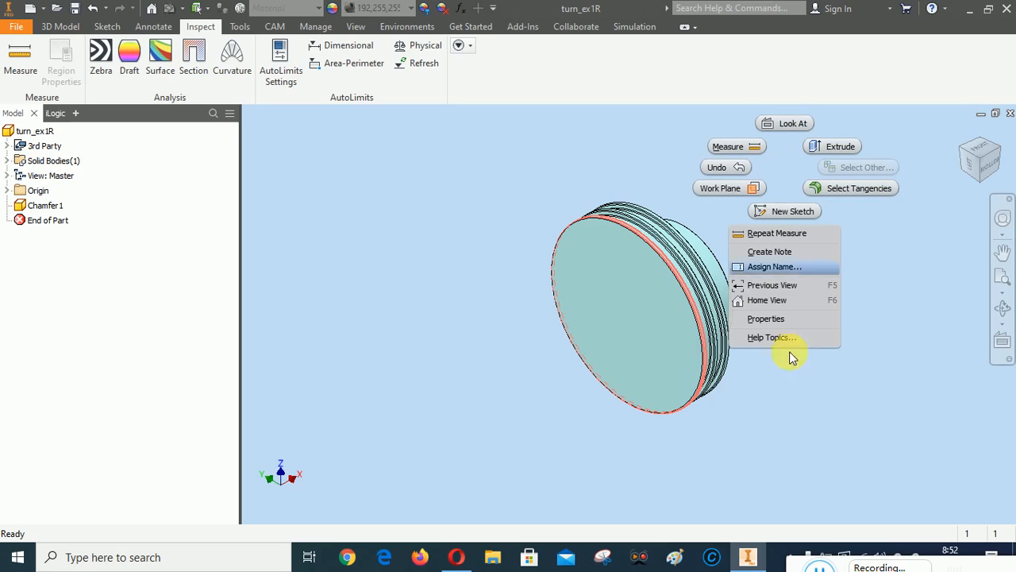
left_click(766, 302)
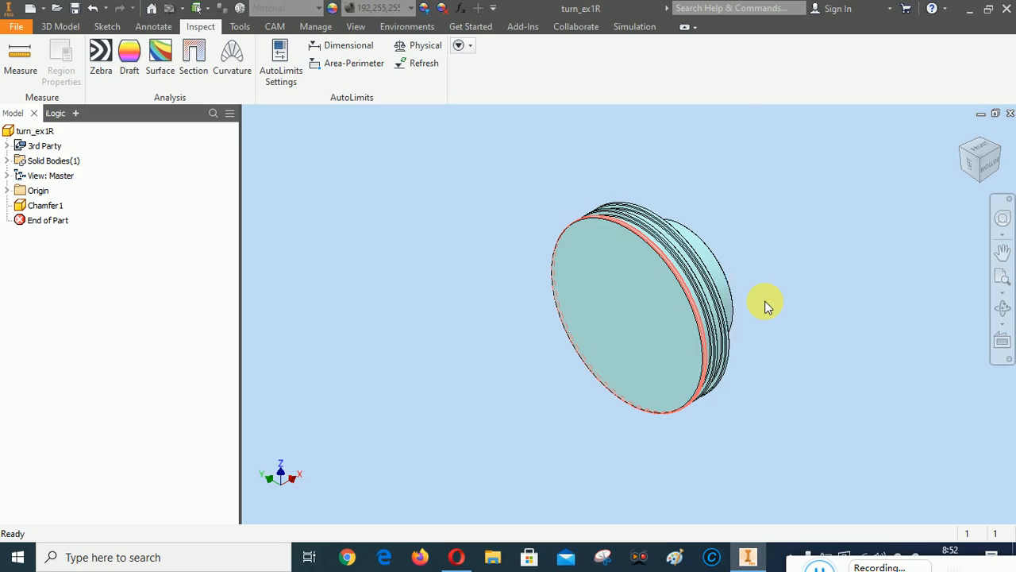
Turn the part to a more frontal ViewCube view and switch to the CAM ribbon
left_click(996, 155)
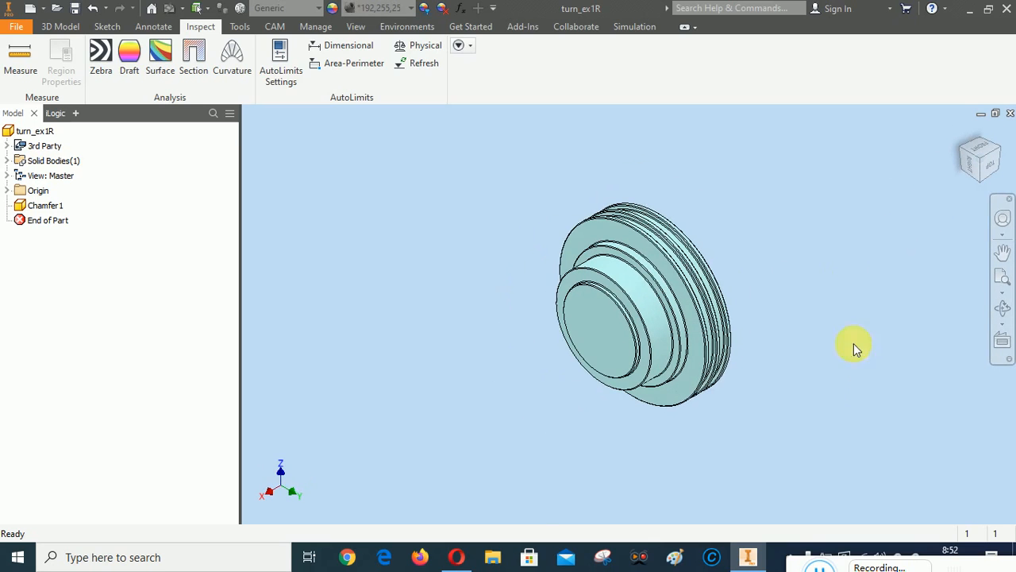
left_click(965, 150)
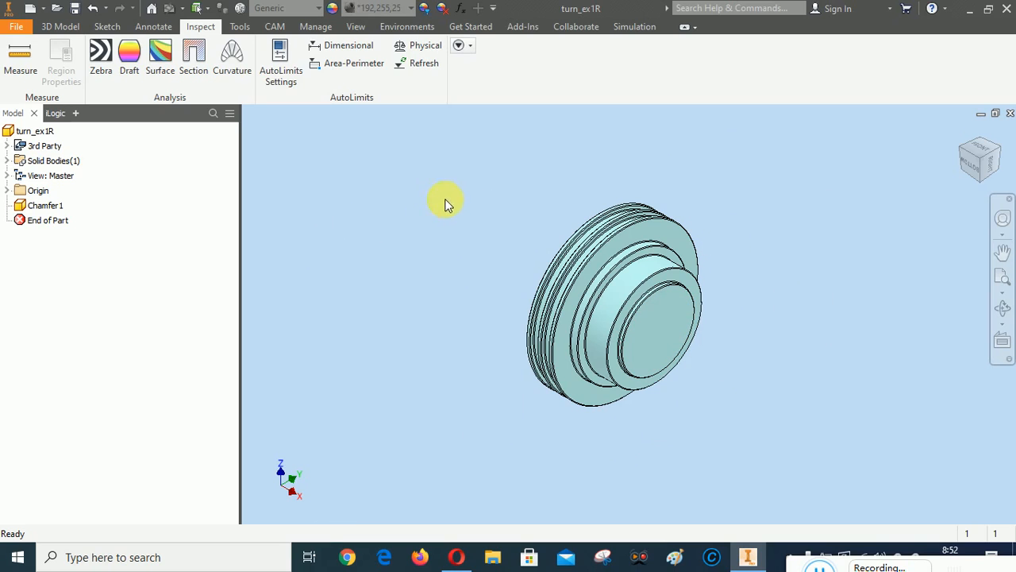
left_click(276, 28)
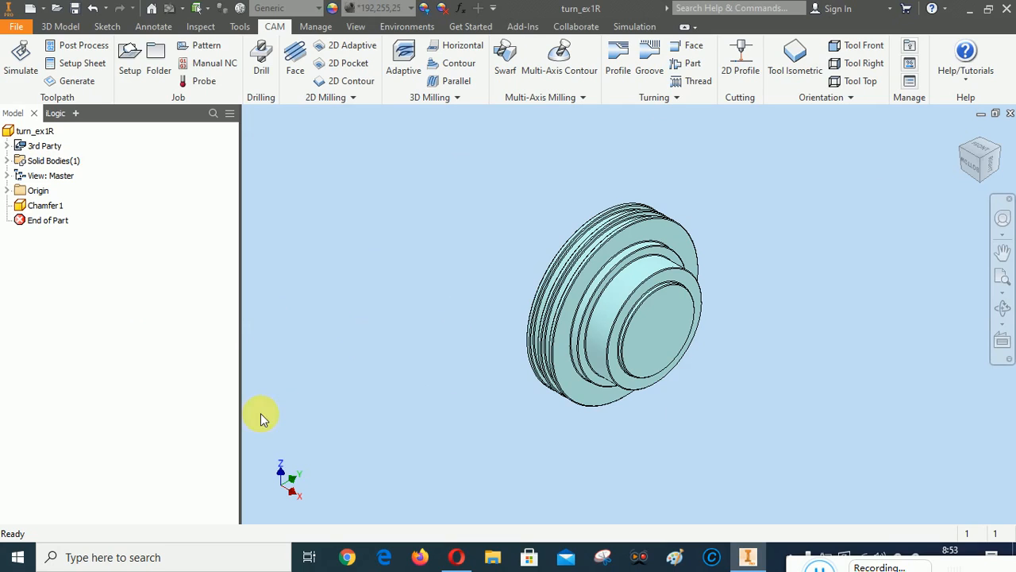
Create a new setup with operation type Turning or mill/turn
left_click(134, 52)
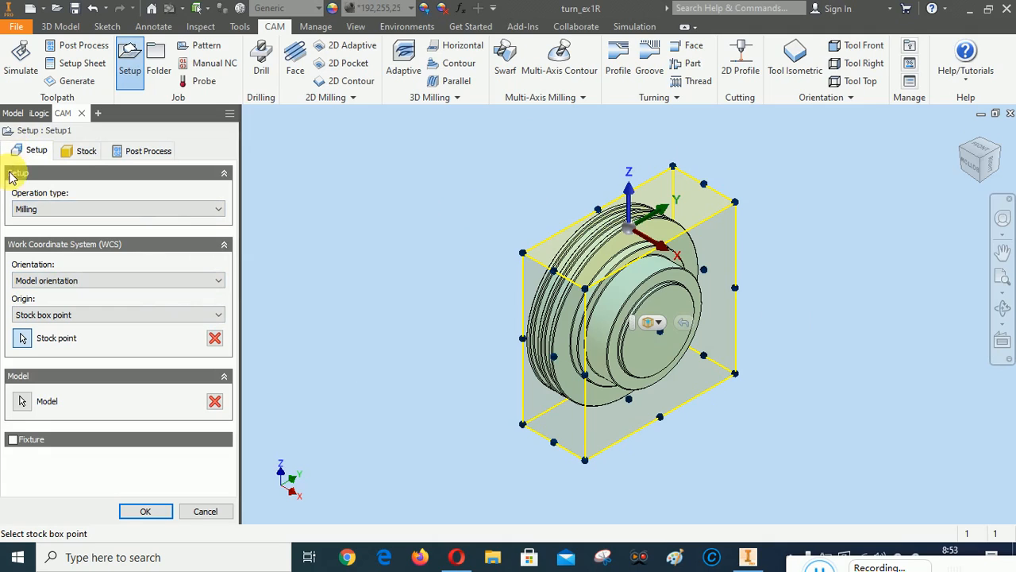
left_click(77, 208)
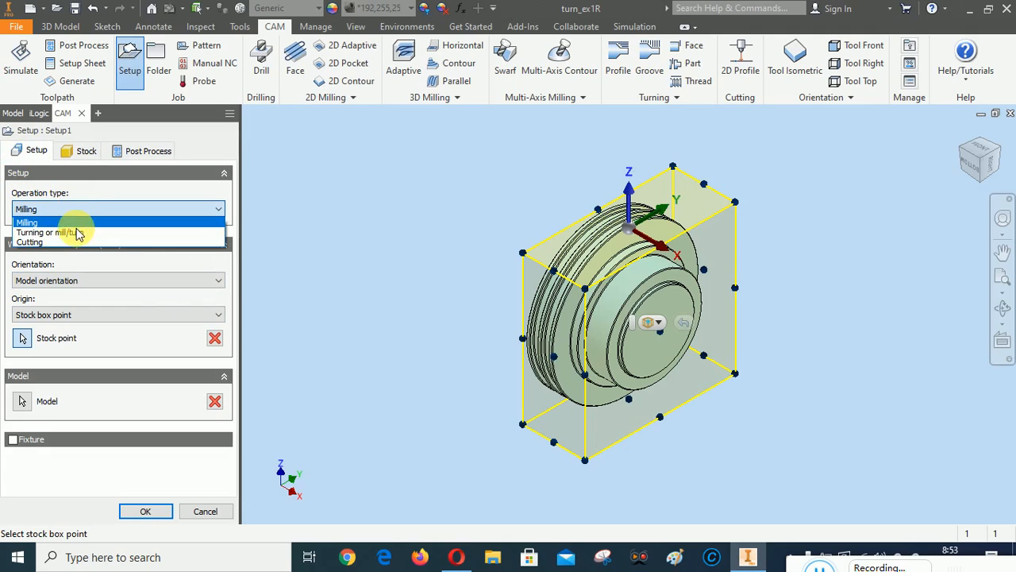
left_click(77, 233)
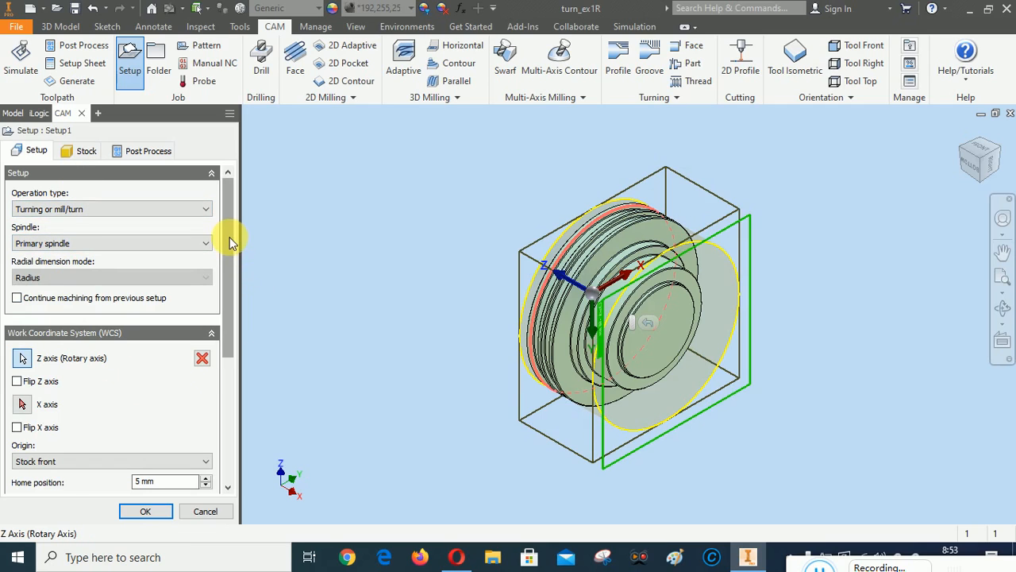
left_click_drag(230, 240, 227, 295)
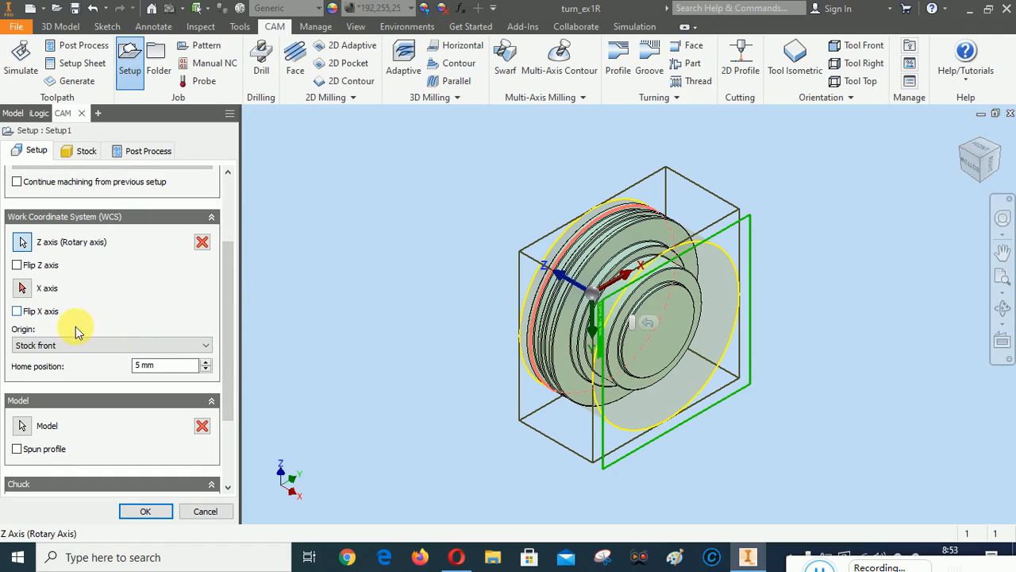
Take the rotary Z axis from the inner circular edge, keep Stock front origin, and select the part as model
left_click(23, 243)
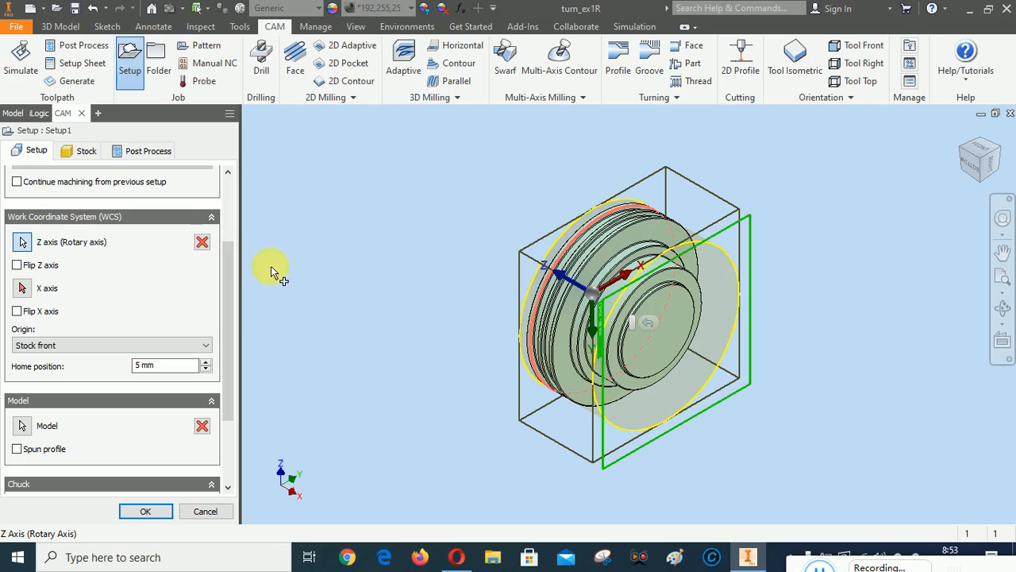
left_click(659, 316)
left_click(689, 329)
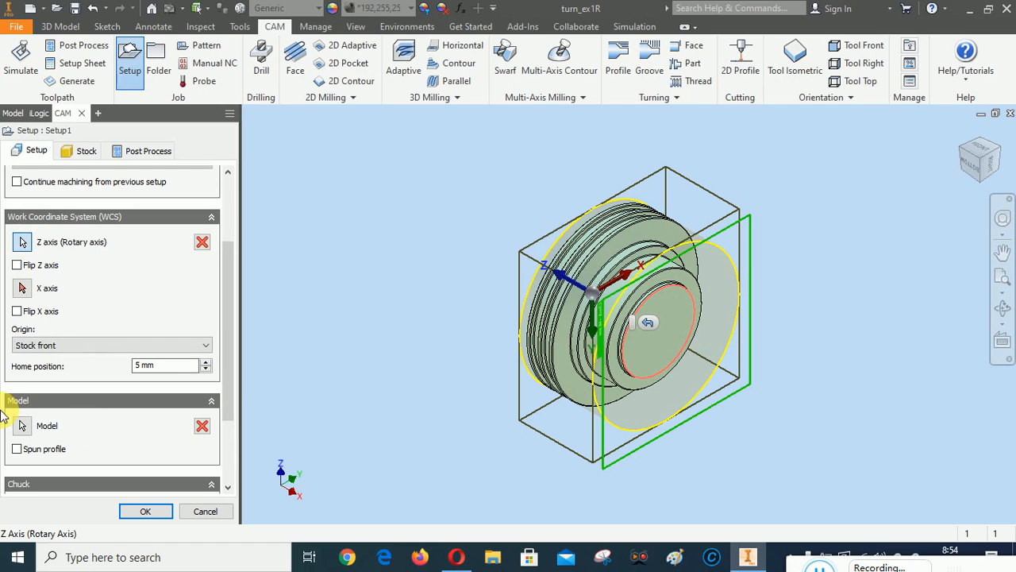
left_click(87, 348)
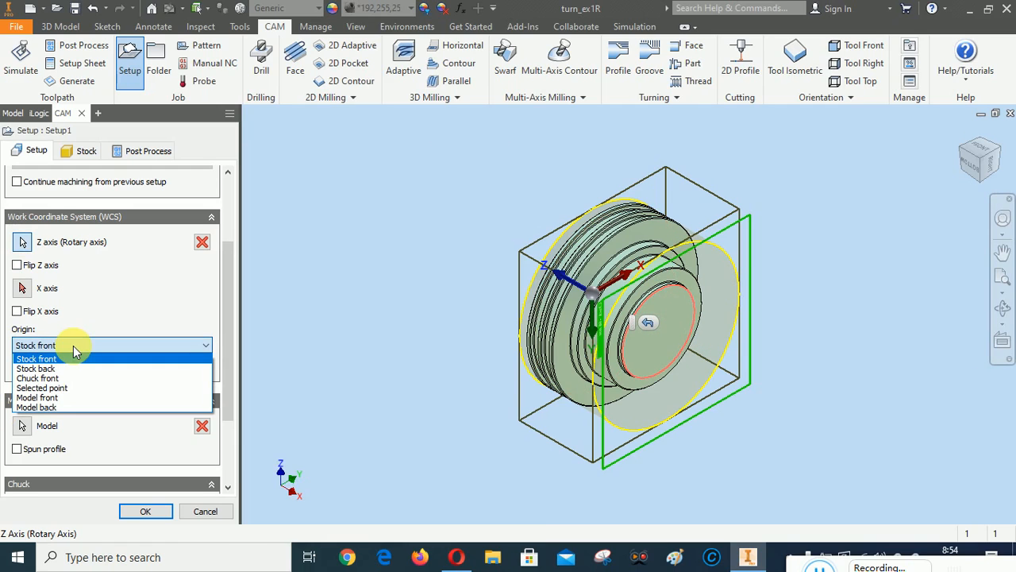
left_click(138, 315)
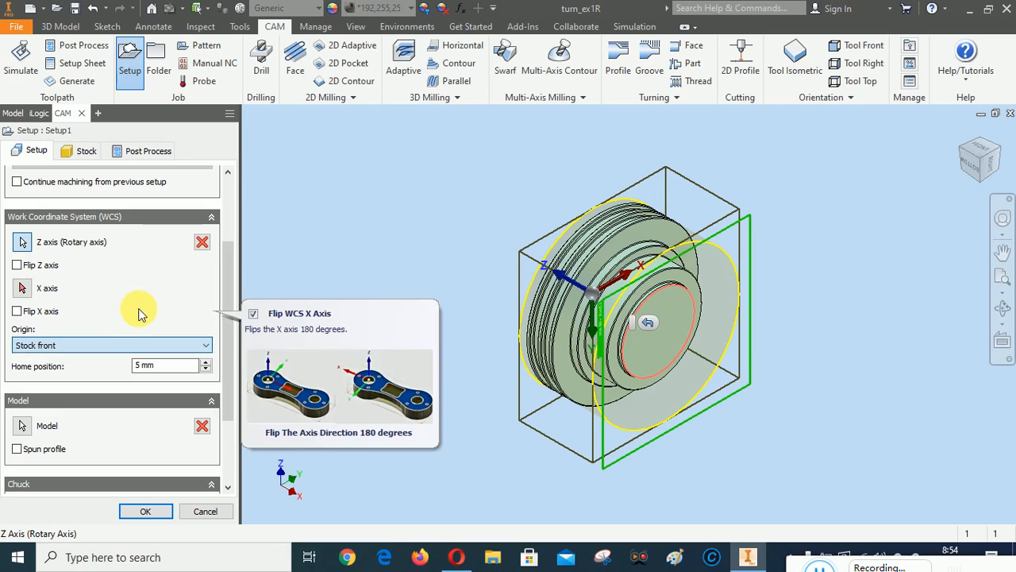
left_click_drag(232, 347, 243, 424)
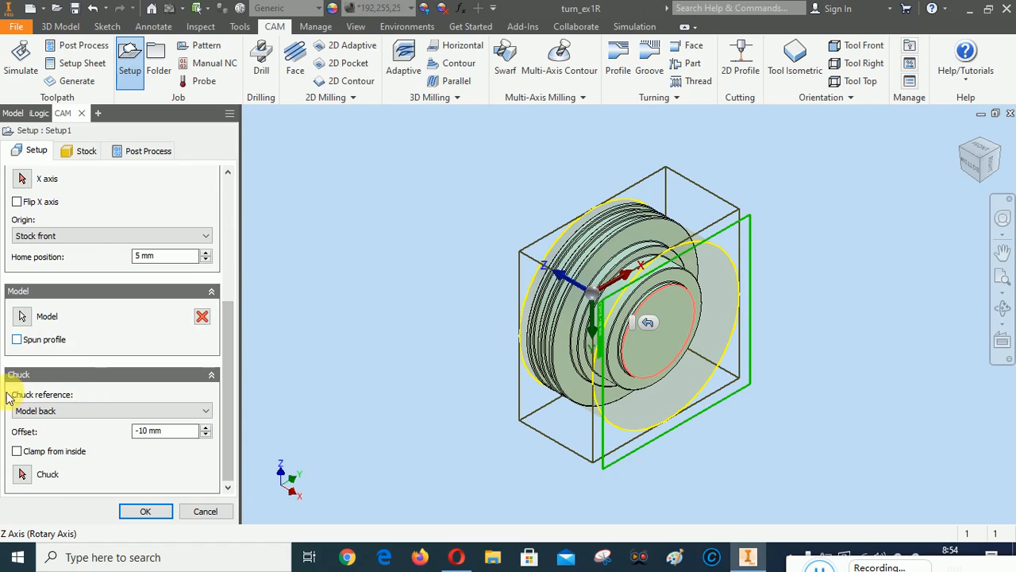
left_click(21, 316)
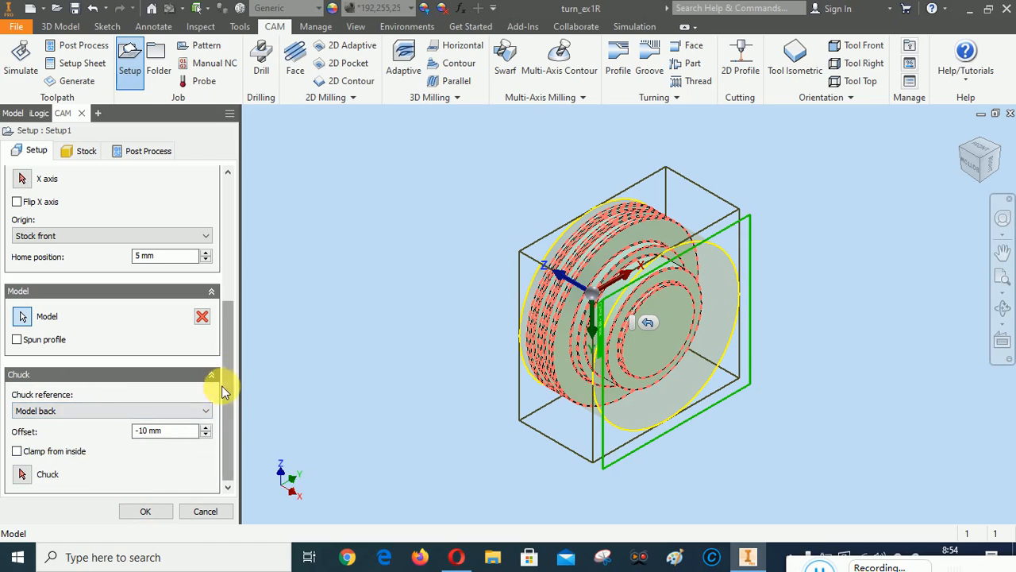
left_click_drag(229, 370, 235, 202)
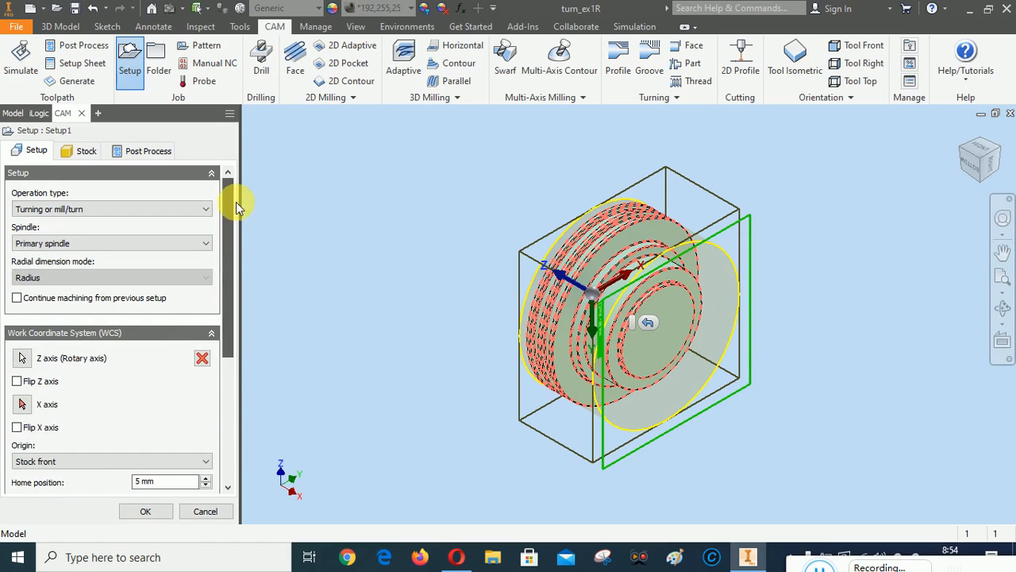
Set the stock to a Relative size cylinder with a 2 mm radial offset, making it 84 mm diameter
left_click(73, 152)
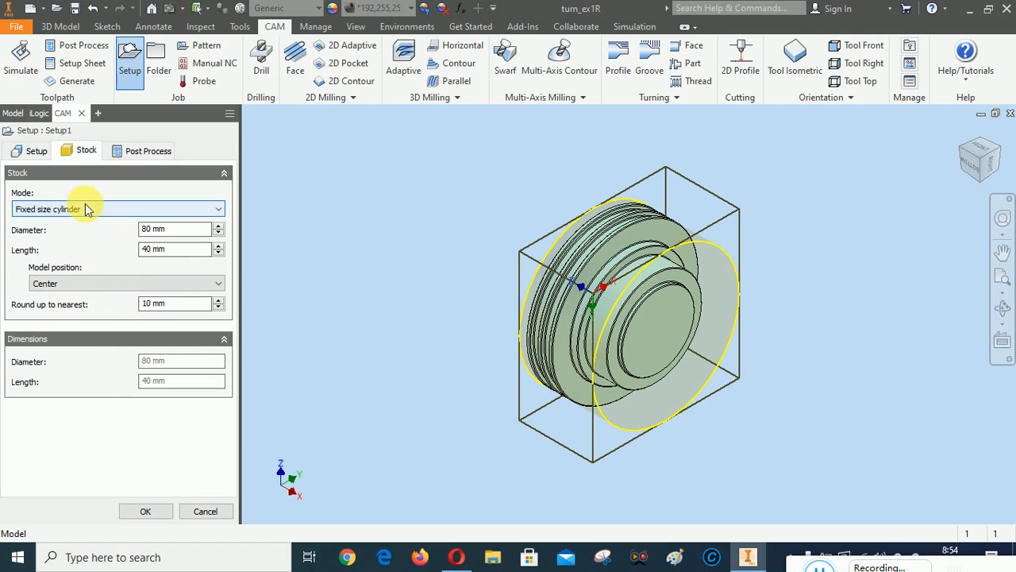
mouse_move(81, 214)
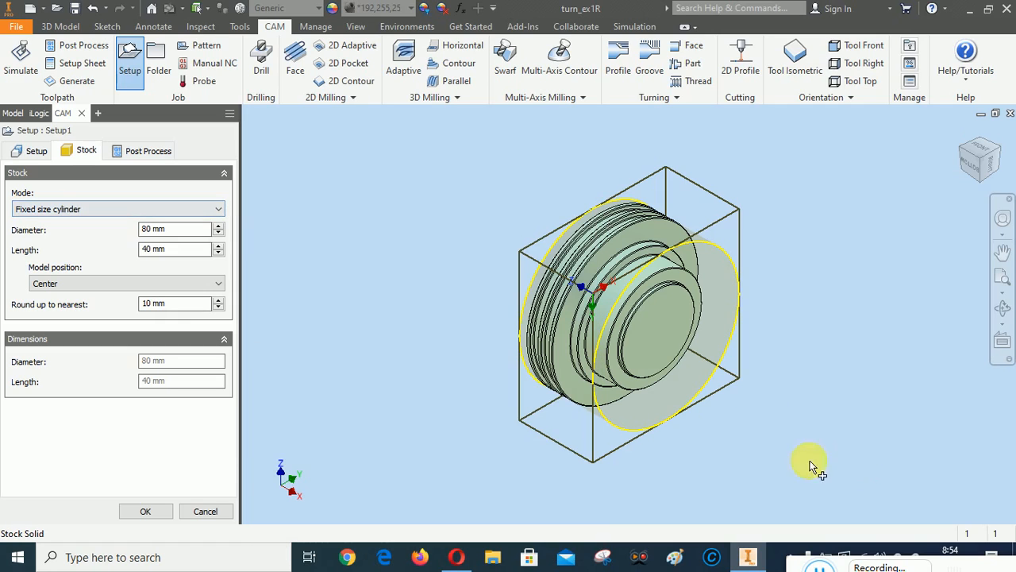
left_click(68, 209)
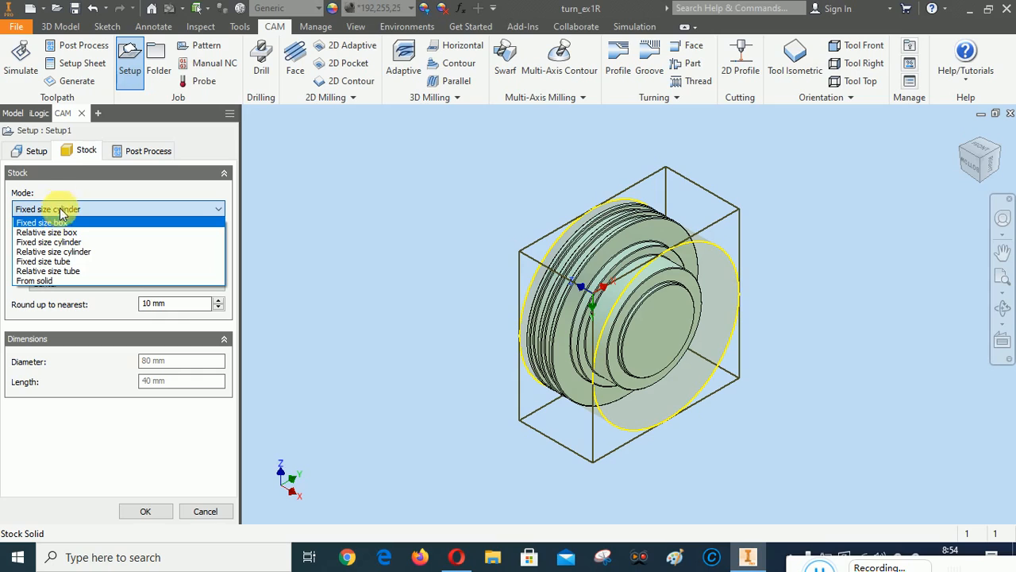
left_click(62, 252)
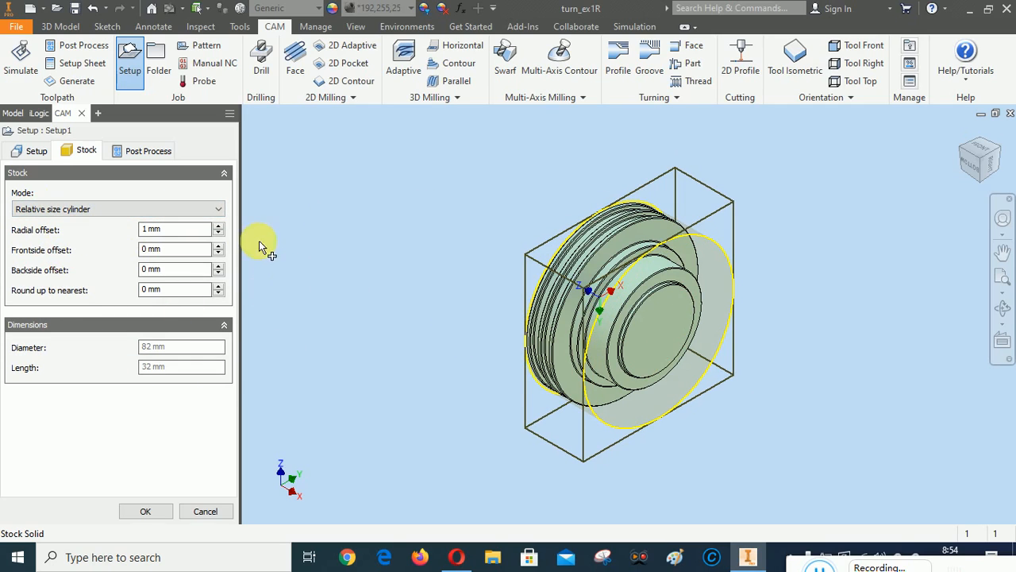
left_click(219, 226)
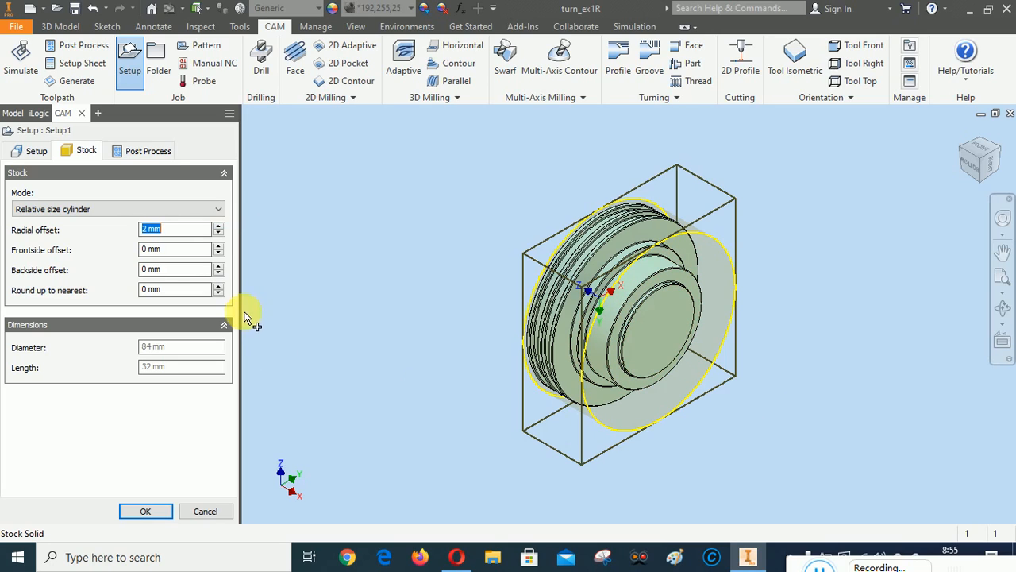
left_click(34, 151)
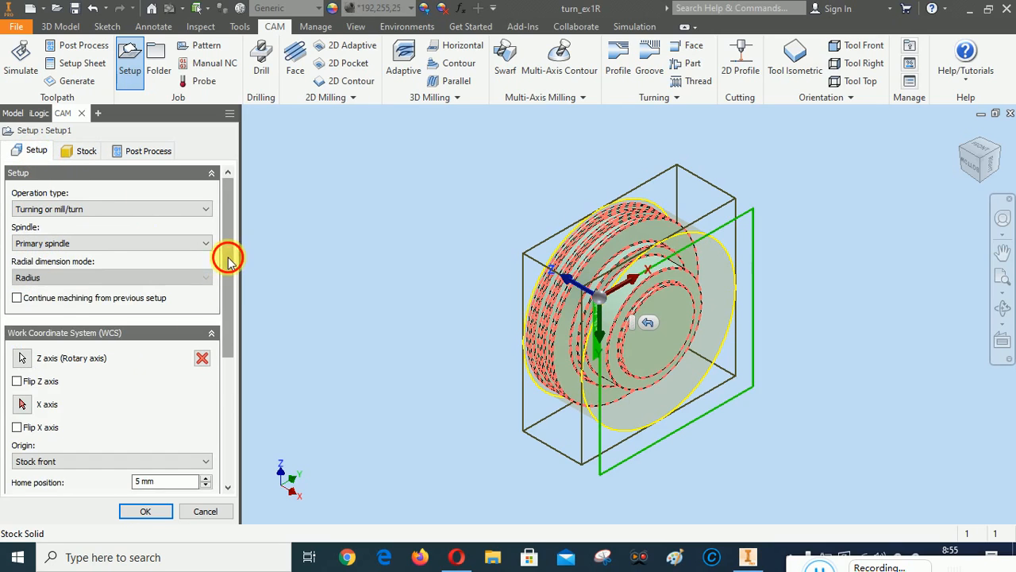
Re-pick the inner circular edge as Z axis with Stock front origin, and flip both Z and X axes
left_click_drag(228, 258, 231, 306)
scroll(231, 310, "up", 3)
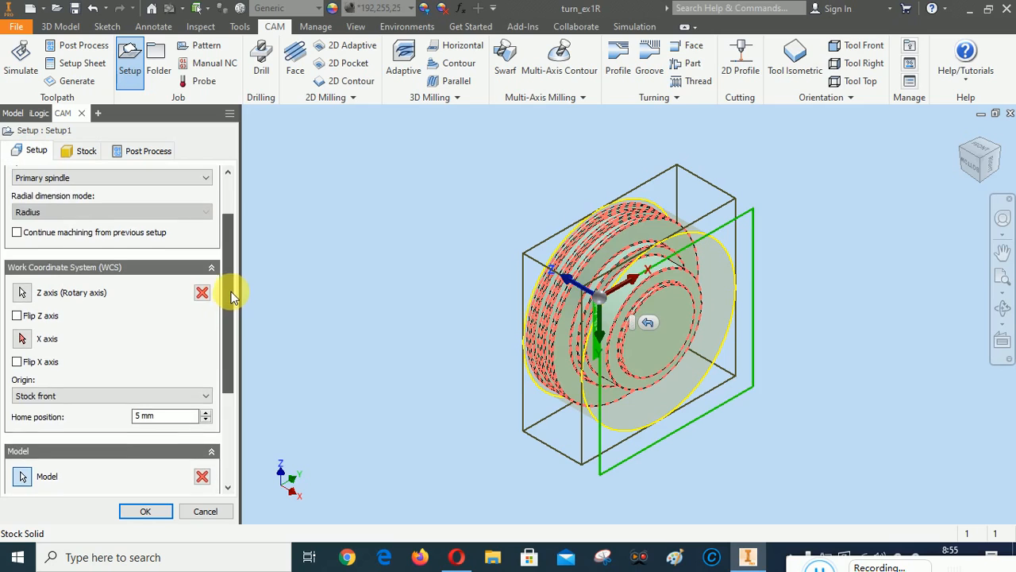
left_click(22, 323)
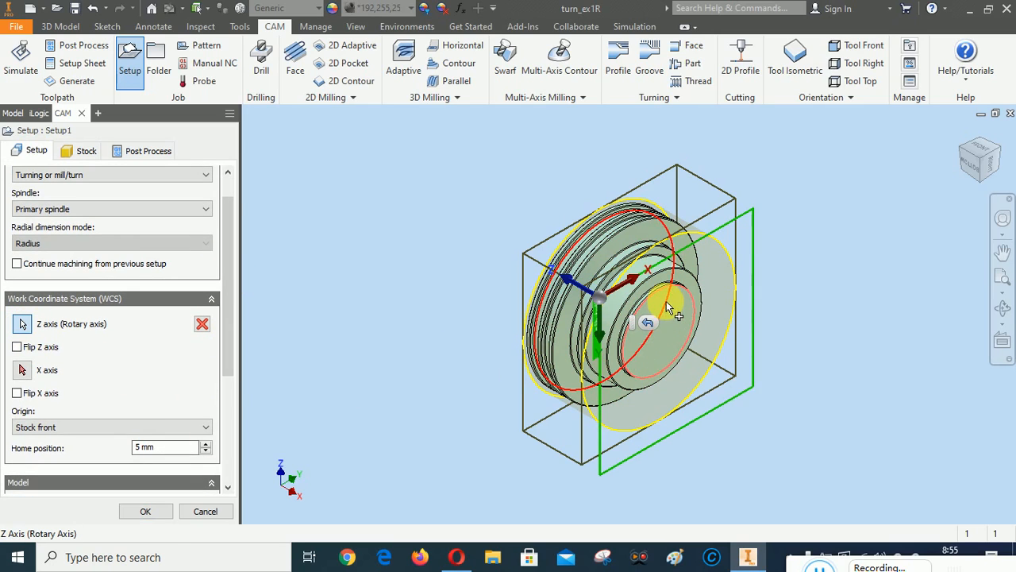
left_click(85, 428)
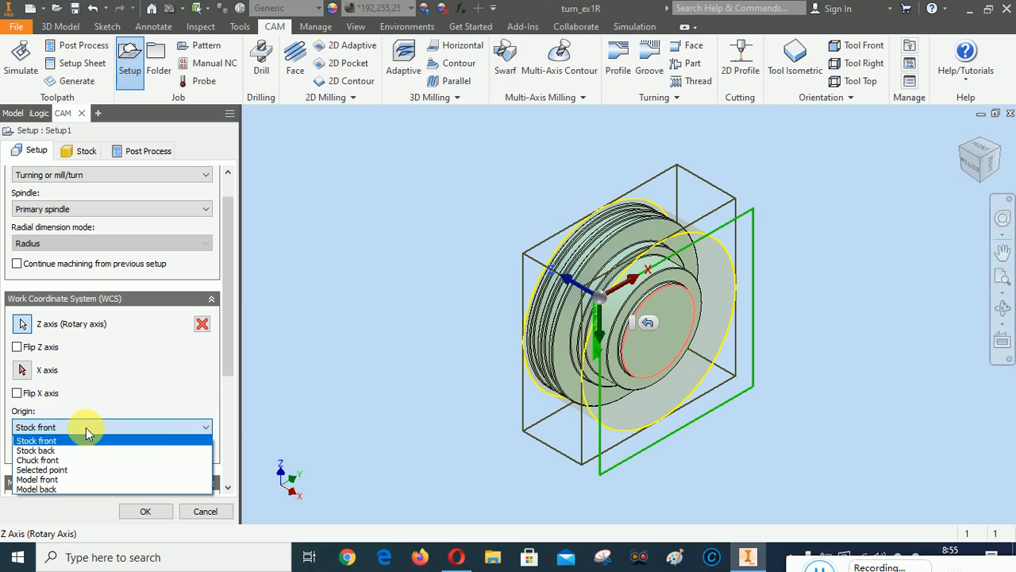
left_click(85, 427)
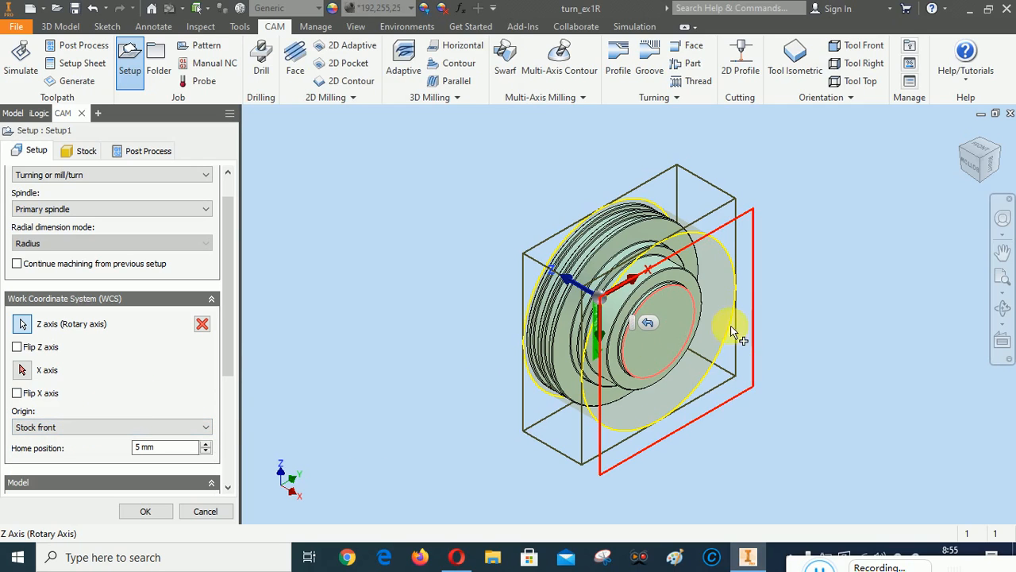
left_click(687, 331)
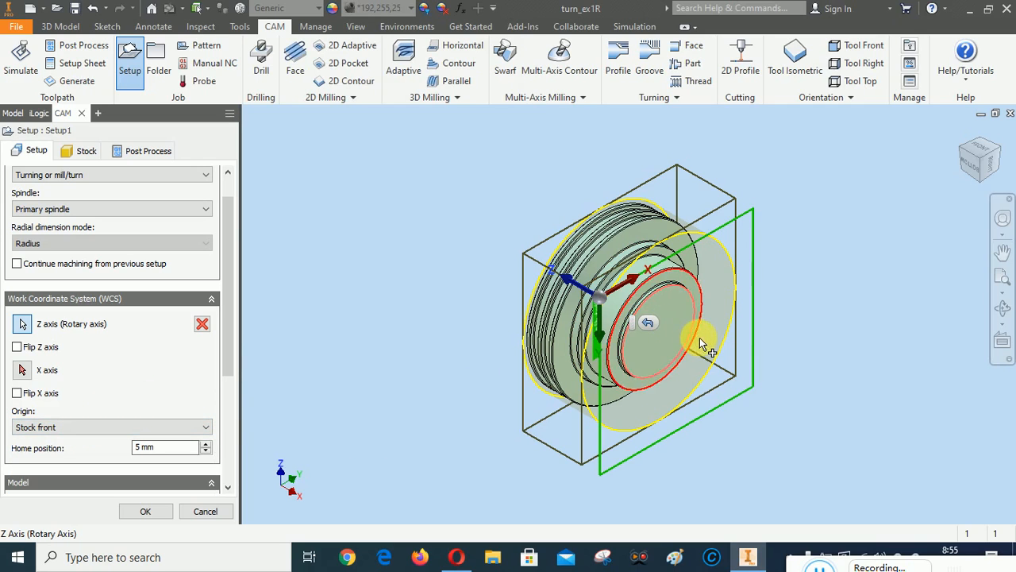
left_click(17, 347)
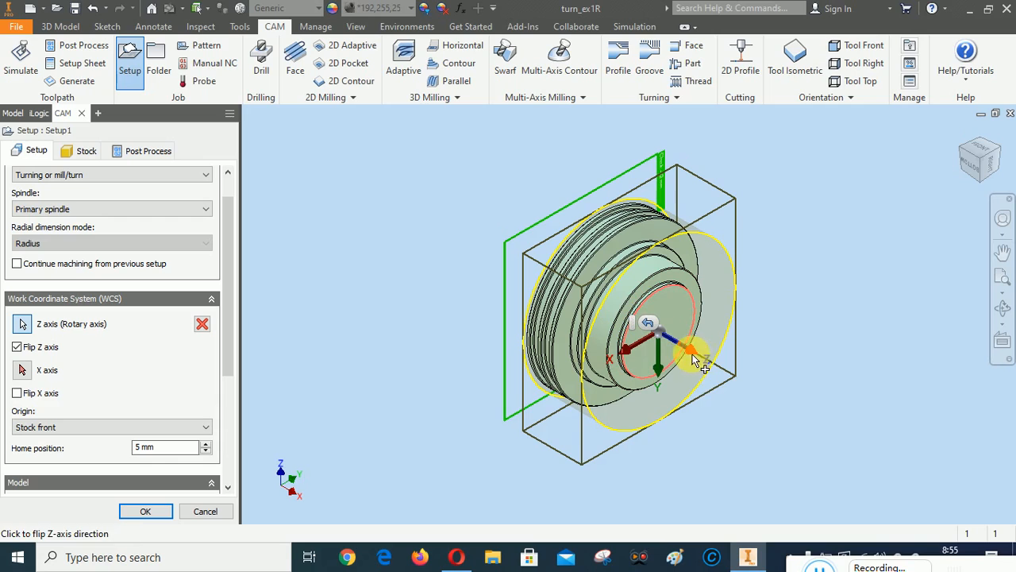
left_click(16, 394)
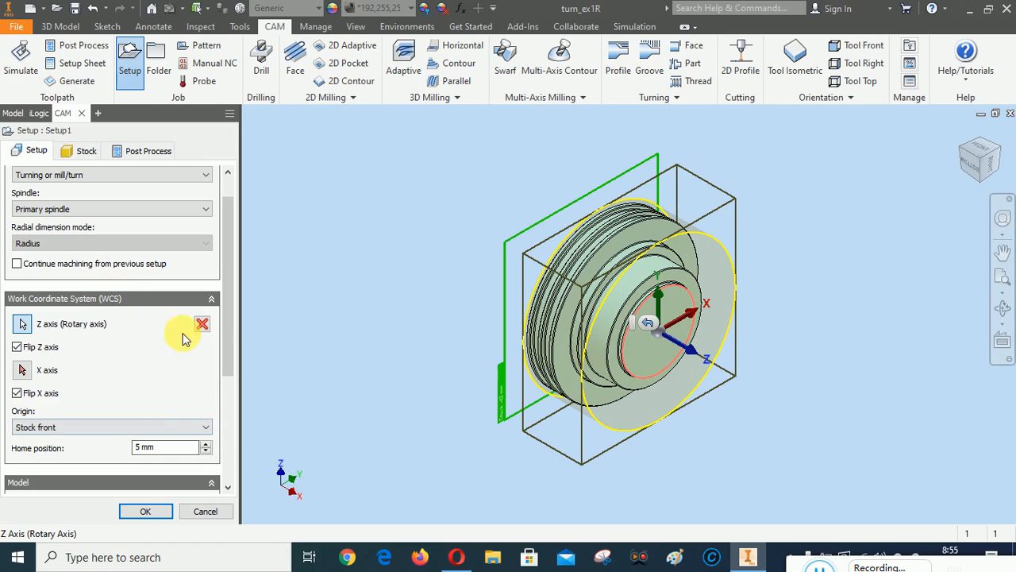
left_click_drag(228, 324, 227, 256)
left_click(87, 151)
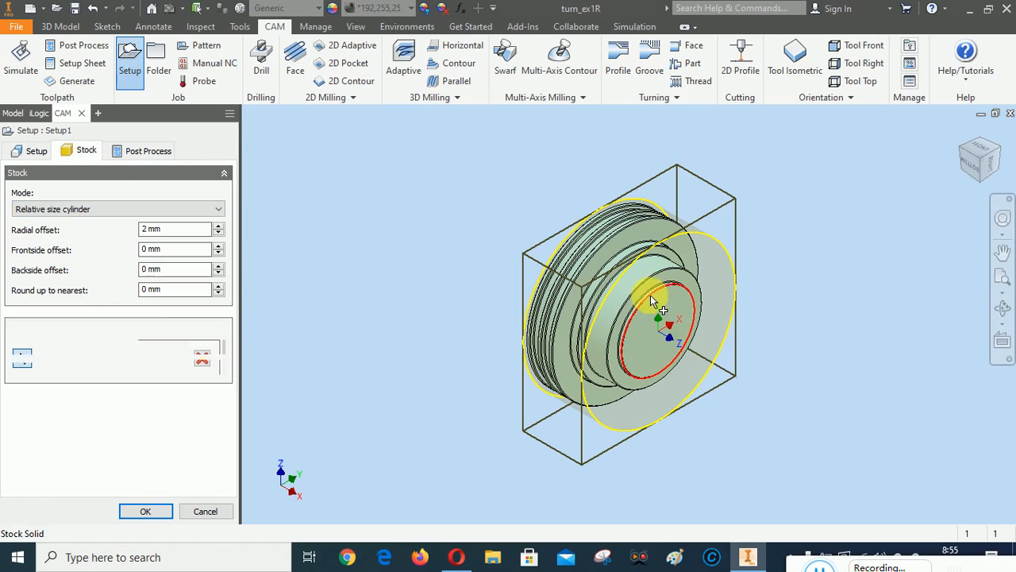
From a front view, set 5 mm frontside and 20 mm backside stock offsets for a 57 mm stock
left_click(978, 167)
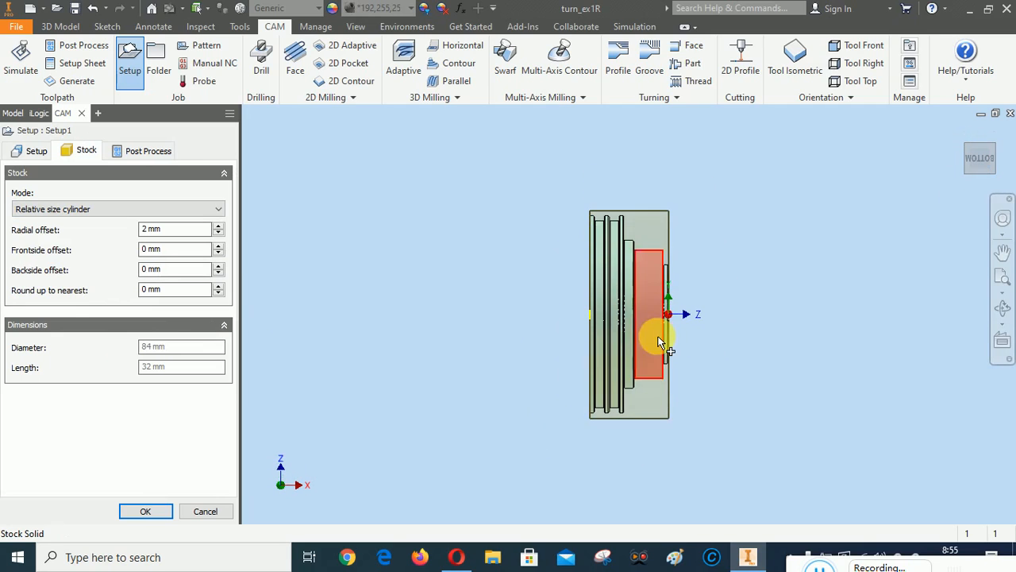
scroll(658, 337, "up", 3)
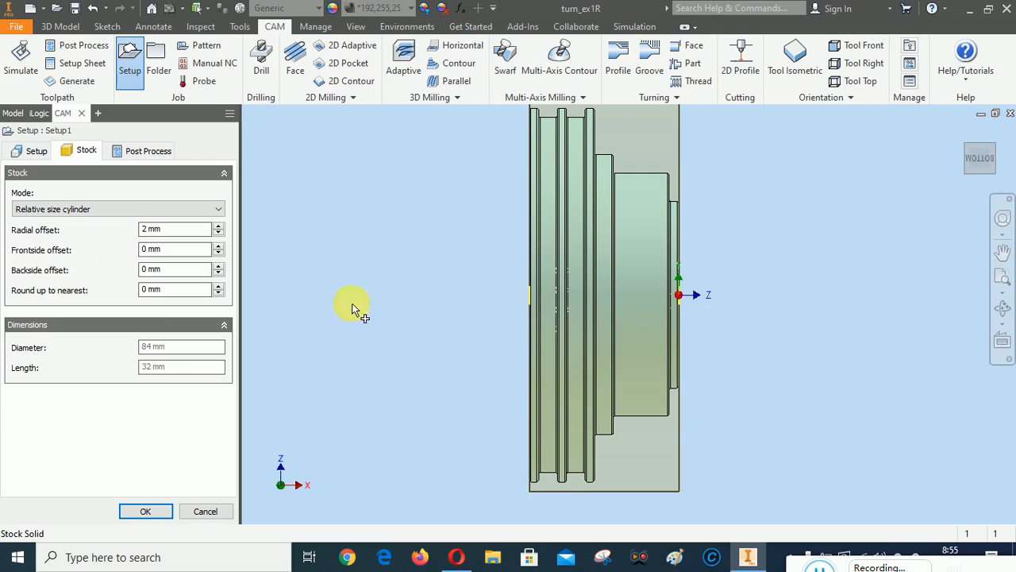
left_click(218, 246)
left_click(219, 245)
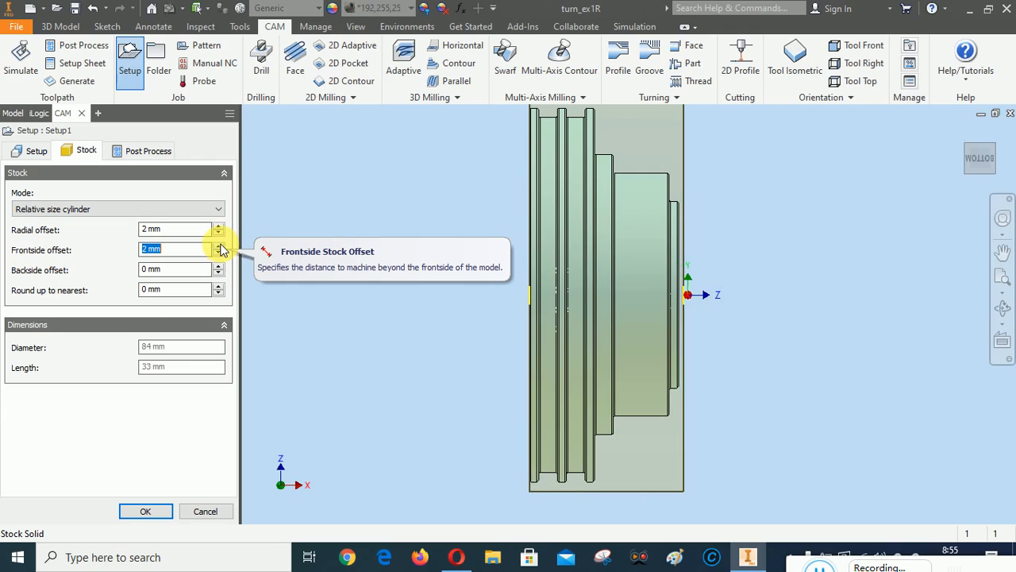
left_click(218, 245)
left_click(218, 245)
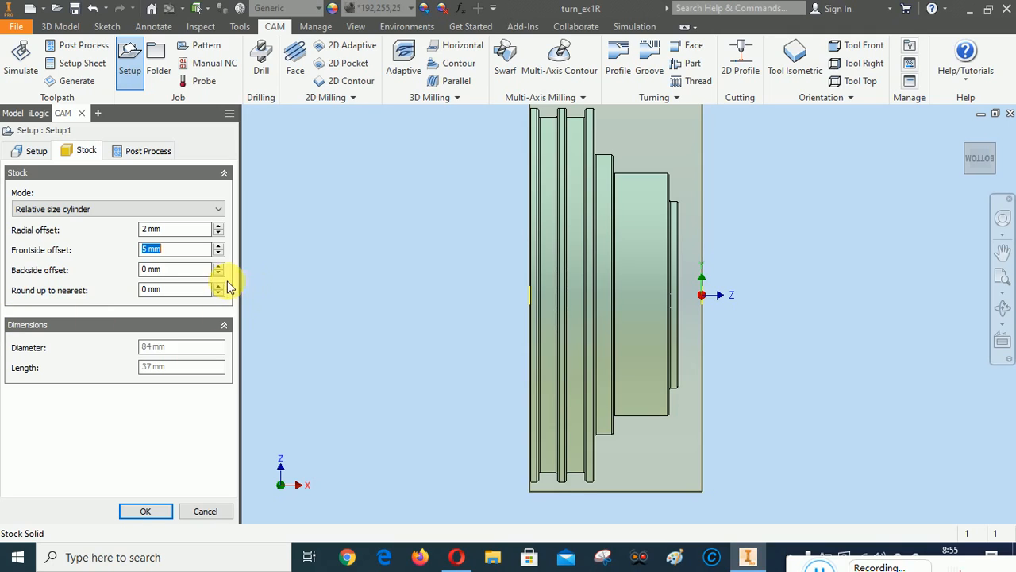
left_click(143, 270)
type("2")
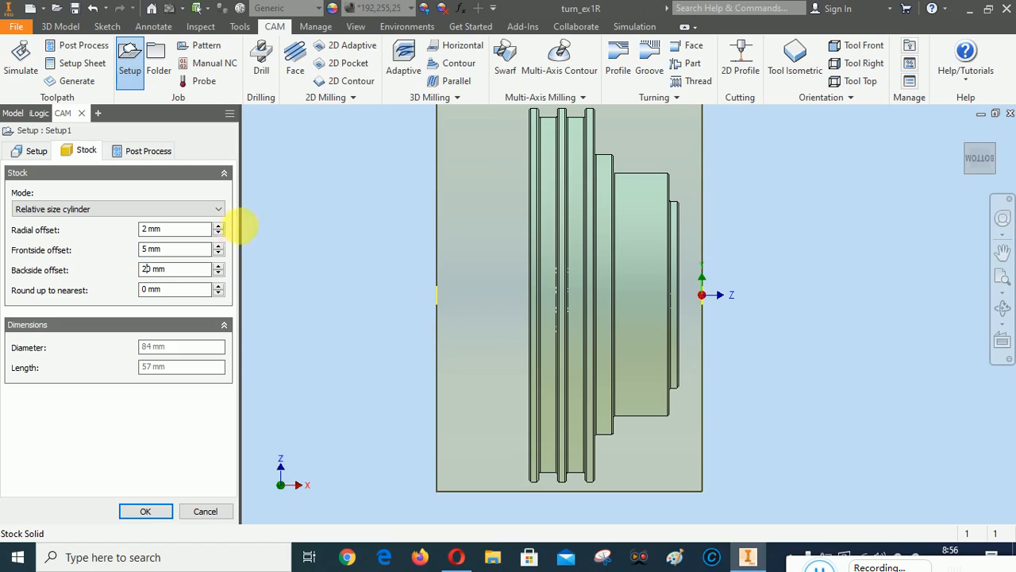
left_click(139, 154)
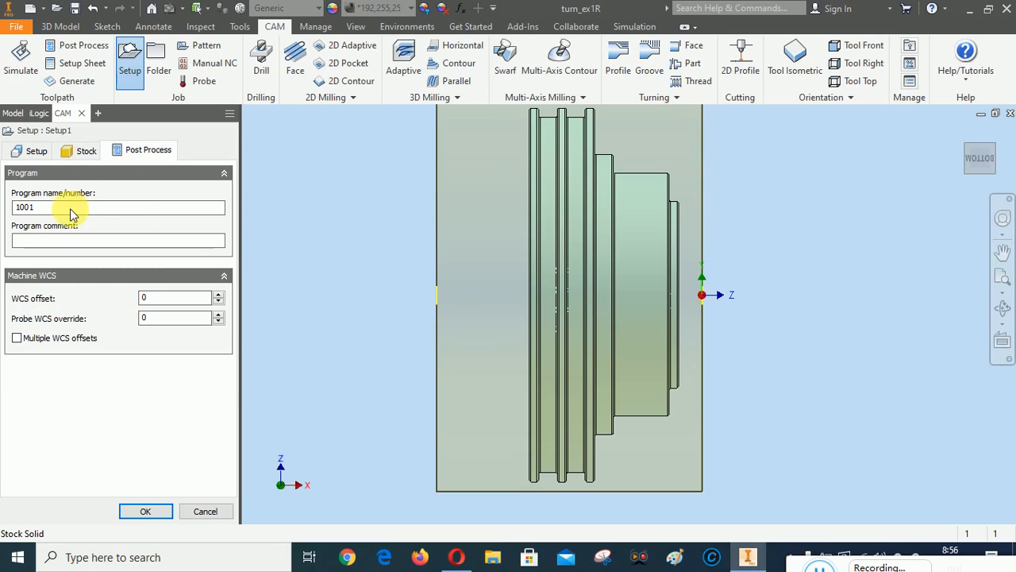
Change the post-process program number to 1010
double_click(35, 208)
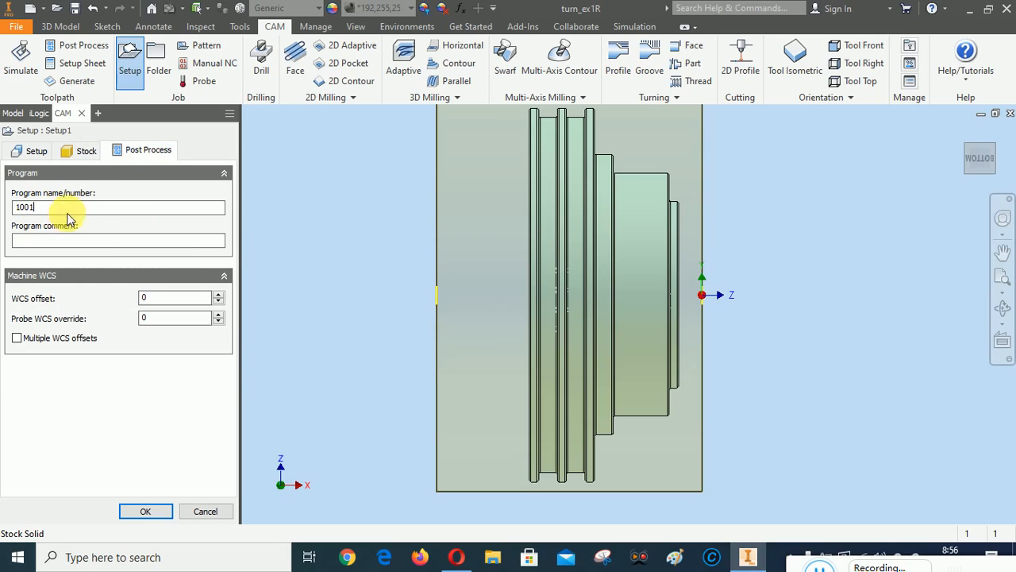
key("BackSpace")
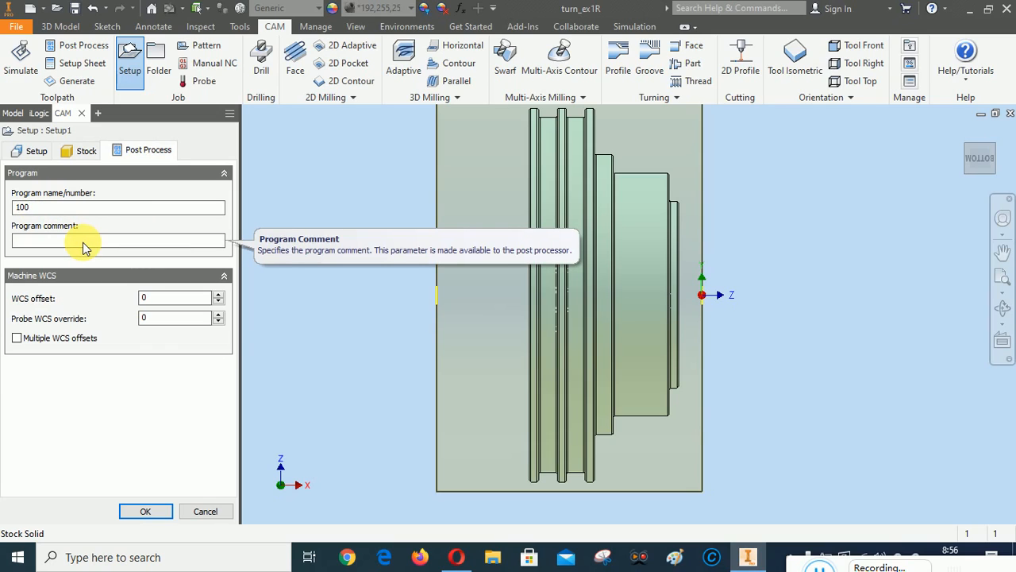
key("BackSpace")
type("10")
left_click(68, 244)
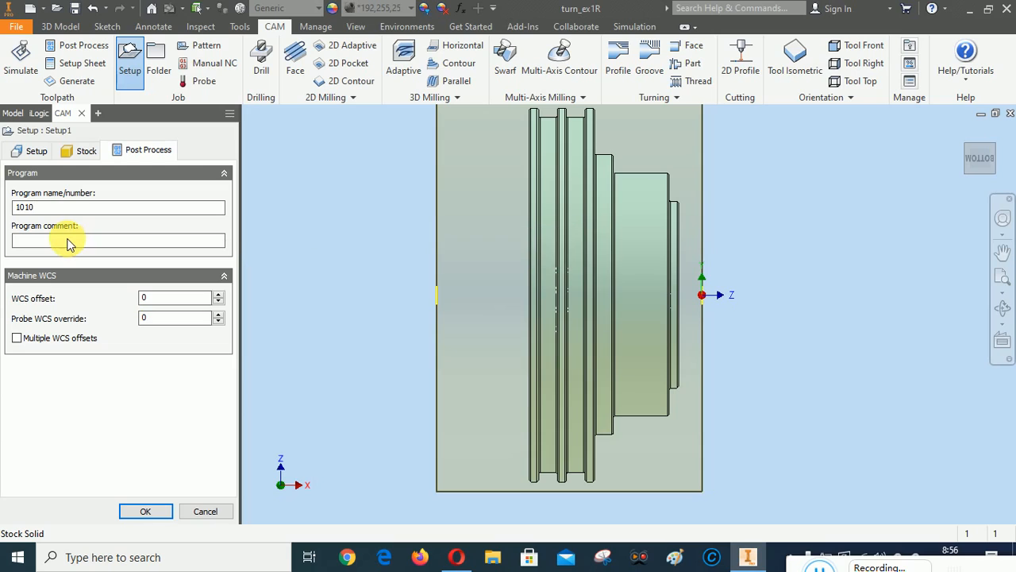
left_click(68, 239)
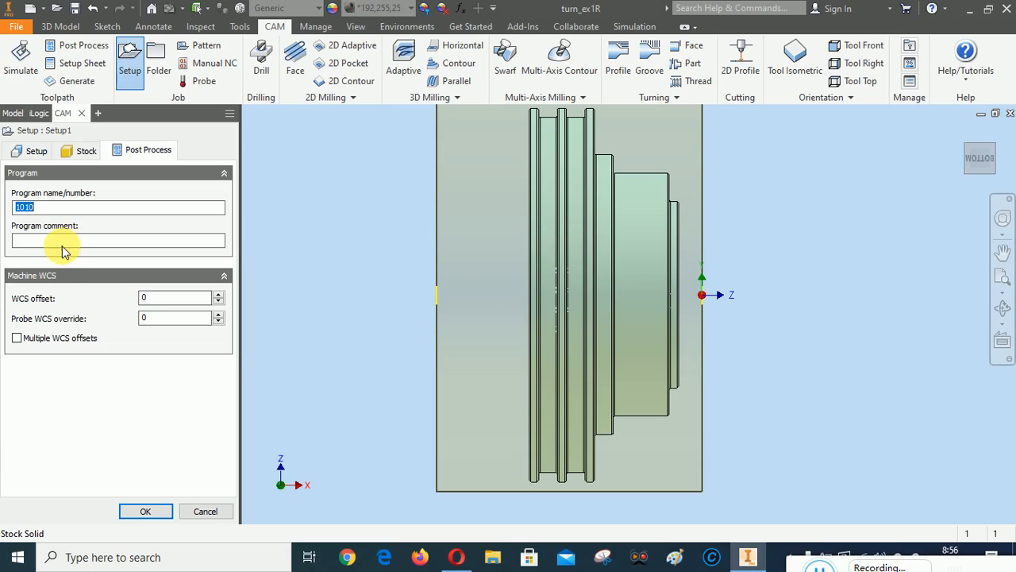
left_click(120, 445)
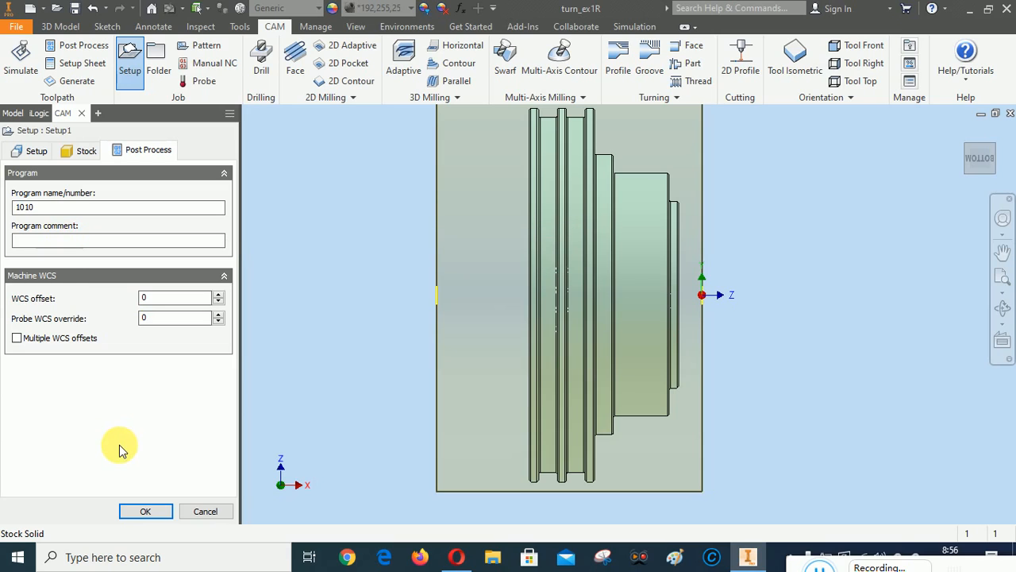
Review the Stock, Post Process and Setup settings, then confirm Setup1 with OK
left_click(86, 150)
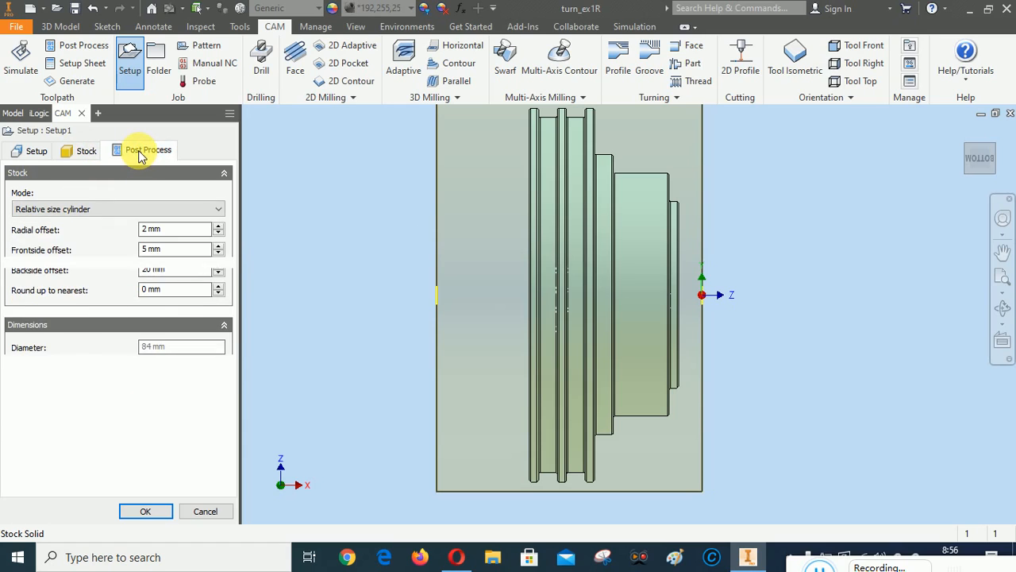
left_click(139, 155)
left_click(88, 152)
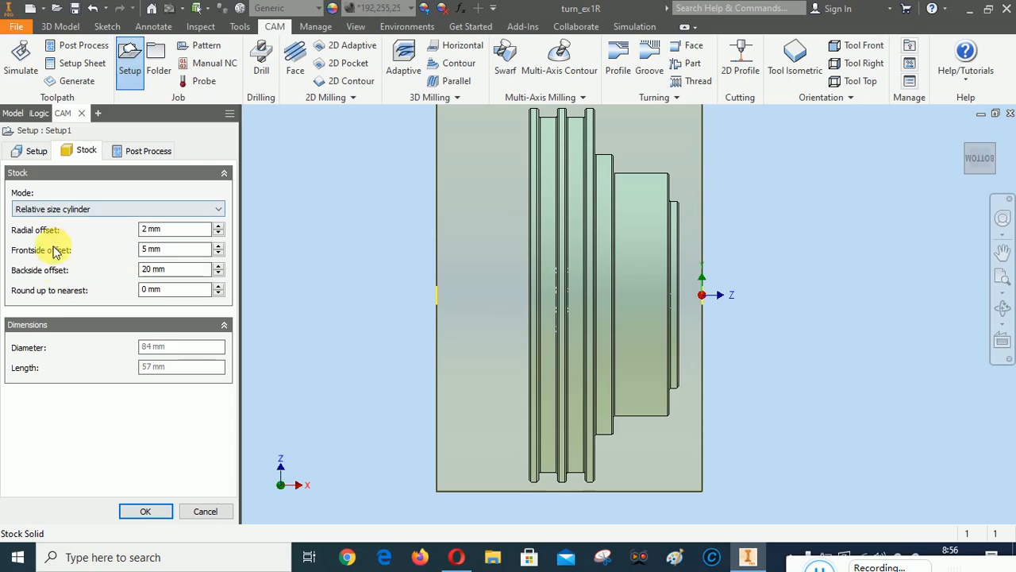
left_click(33, 151)
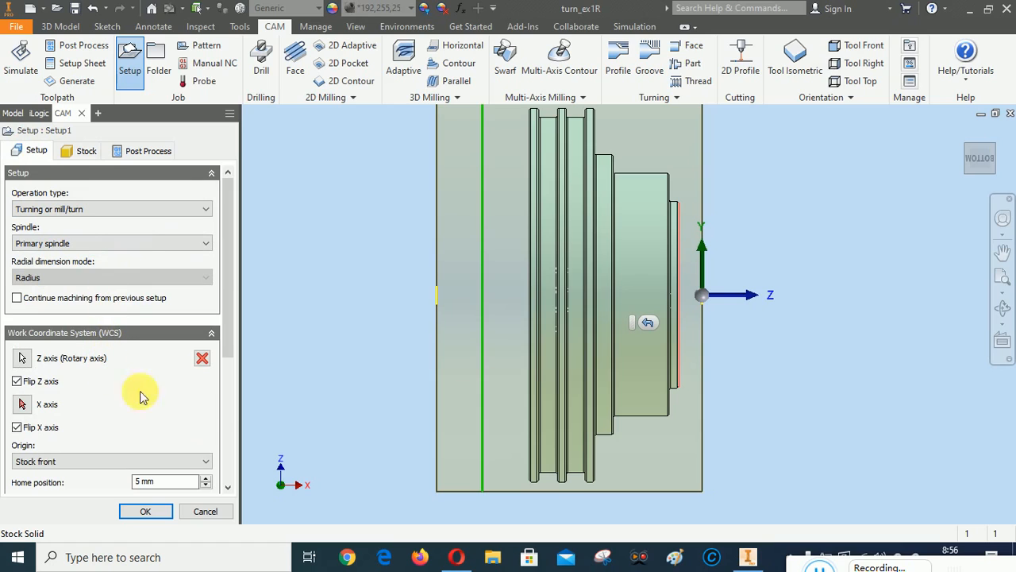
scroll(227, 322, "down", 4)
left_click_drag(234, 398, 237, 235)
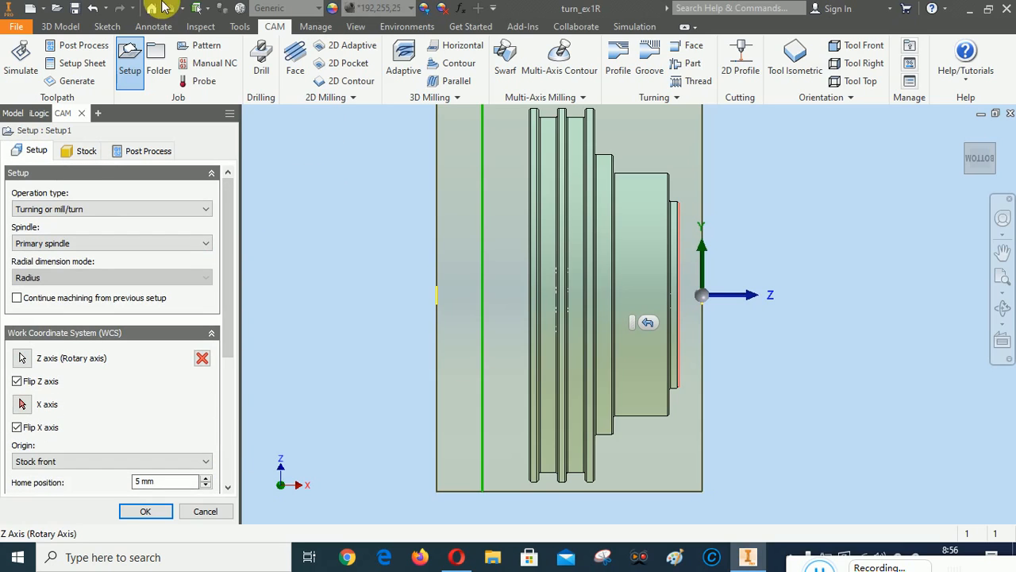
left_click(146, 512)
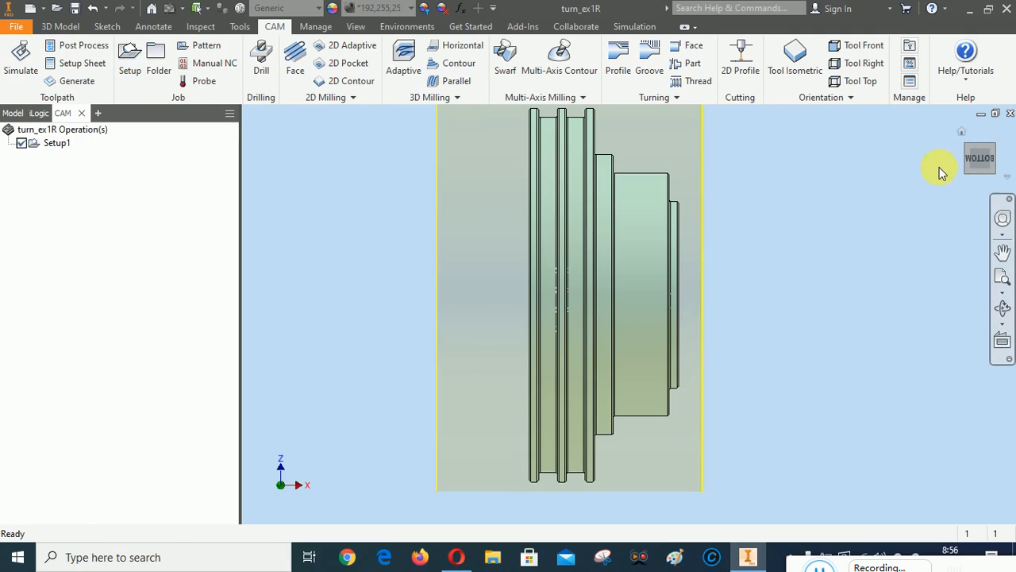
Inspect Setup1's stock cylinder from the home and side views, then start a Face turning operation
left_click(962, 137)
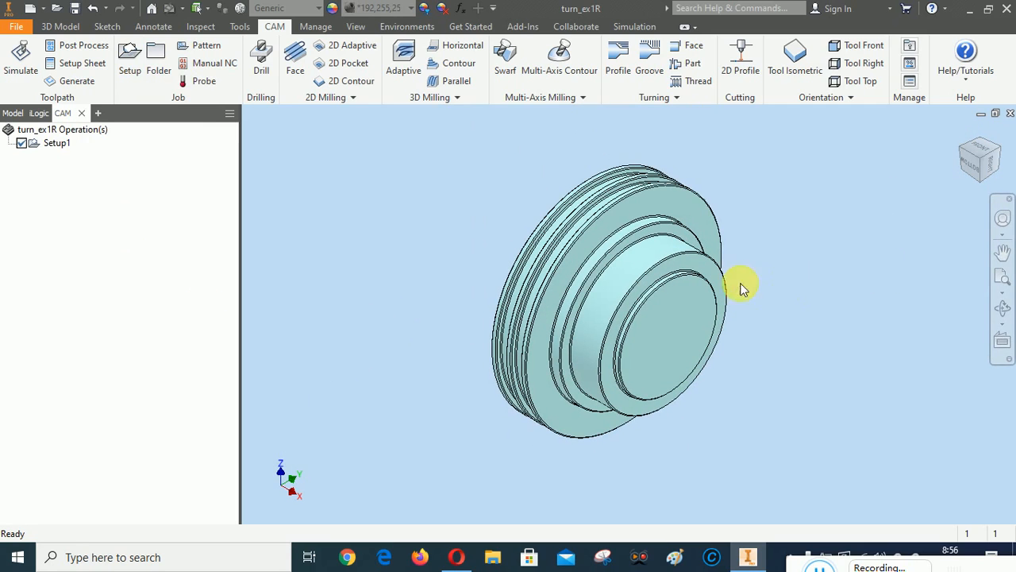
left_click(60, 145)
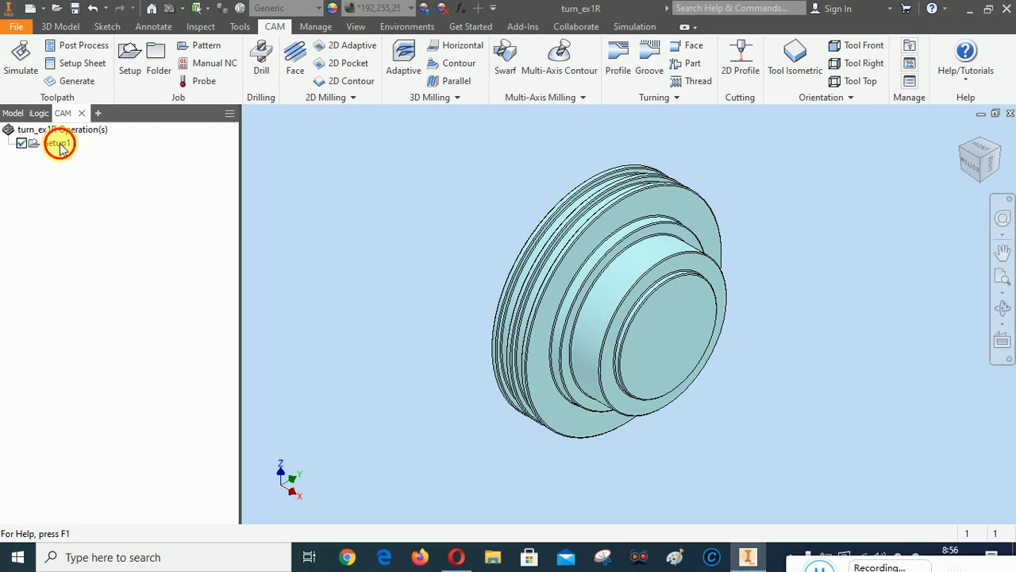
left_click(978, 157)
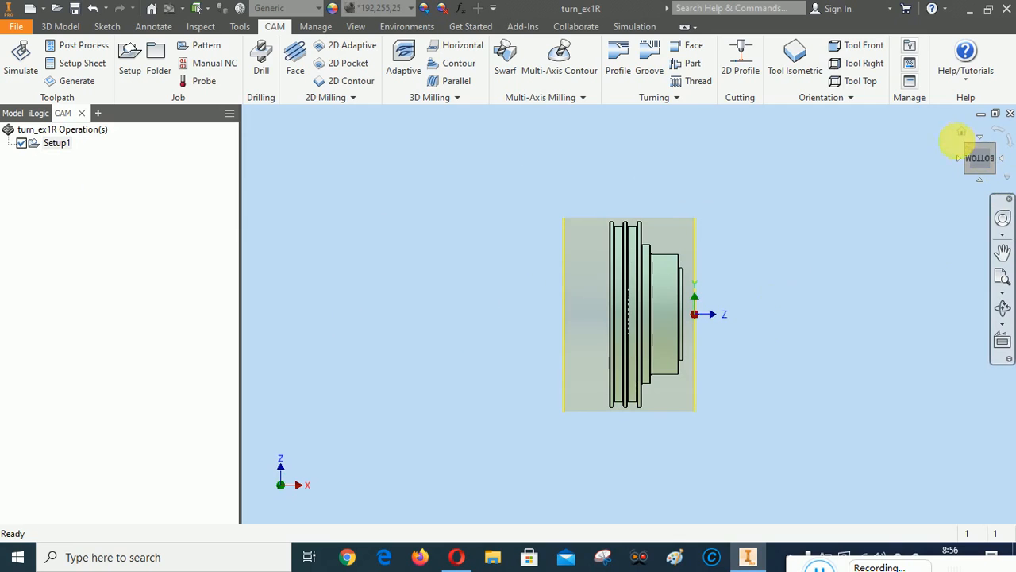
left_click(963, 135)
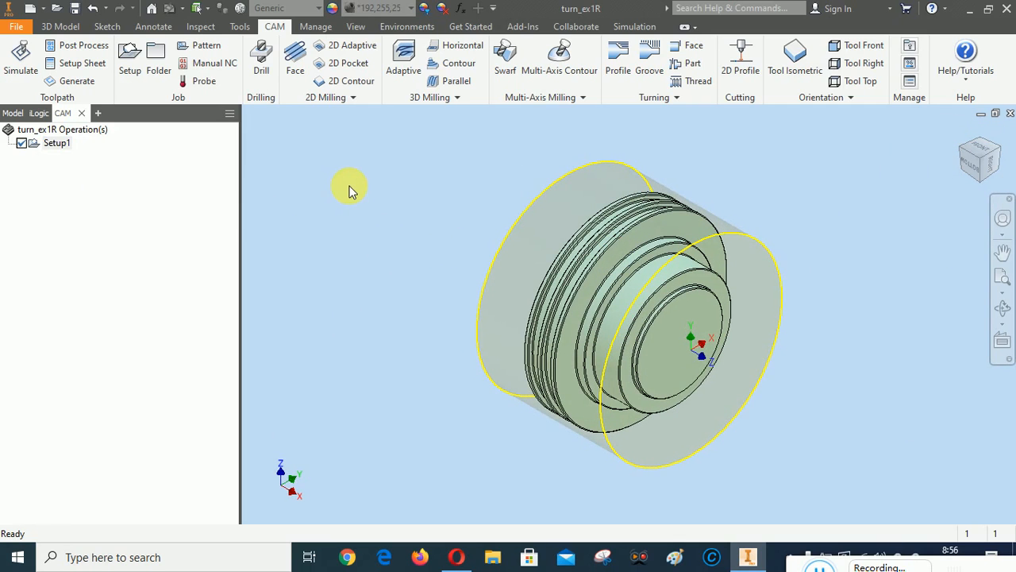
left_click(691, 47)
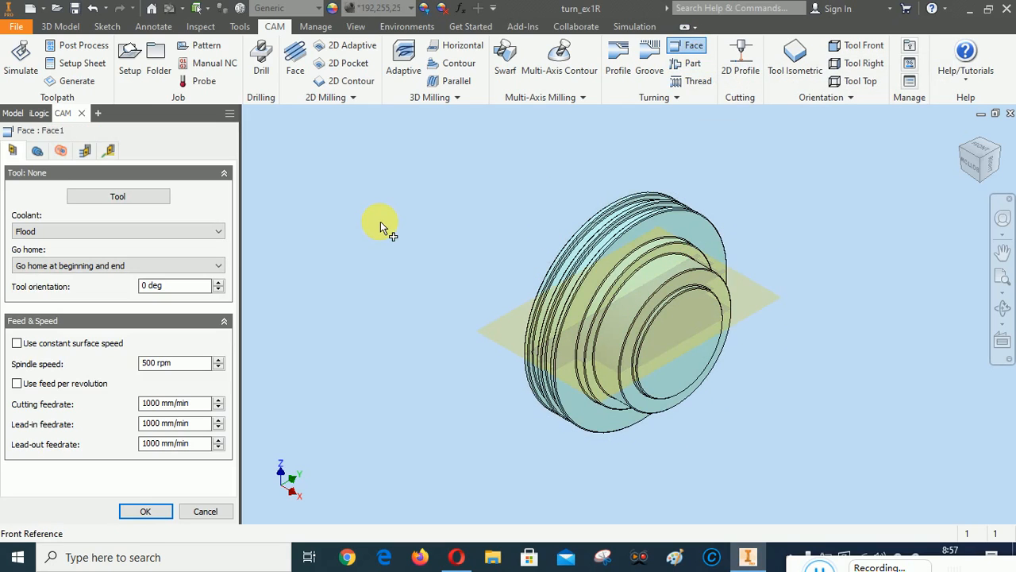
Create a new turning tool for Face1 and bring up its Insert settings
left_click(114, 198)
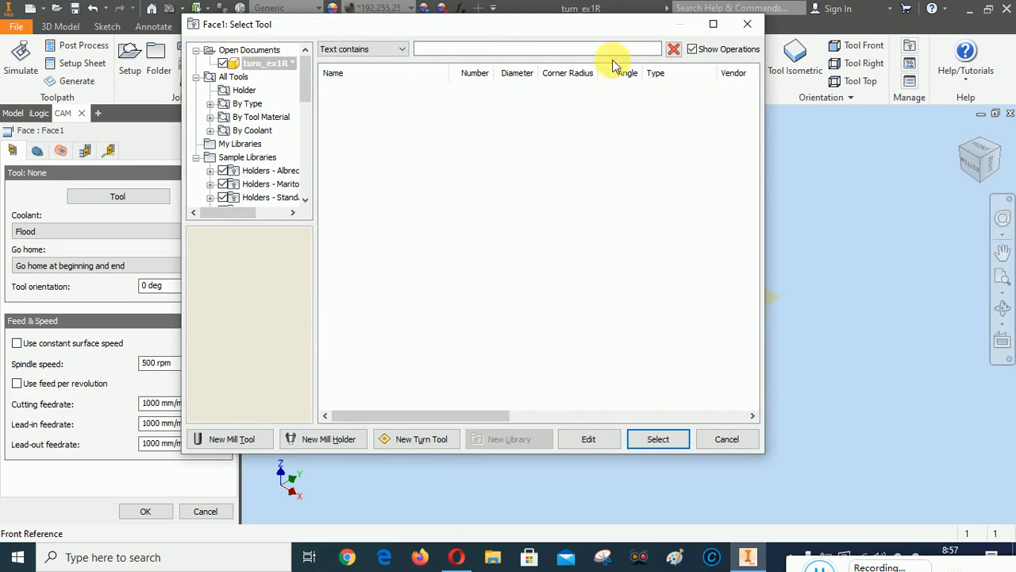
left_click(419, 441)
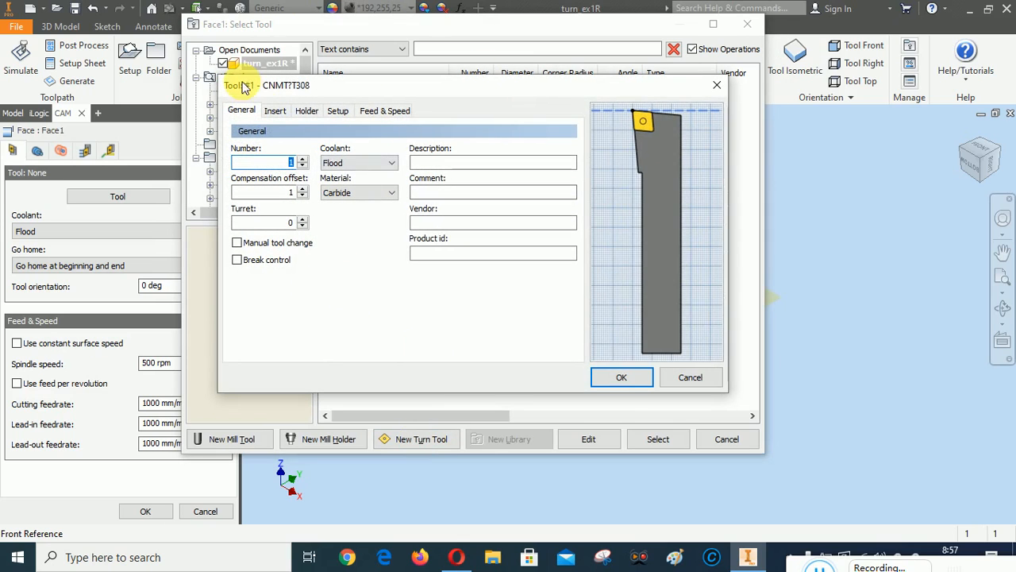
left_click(276, 112)
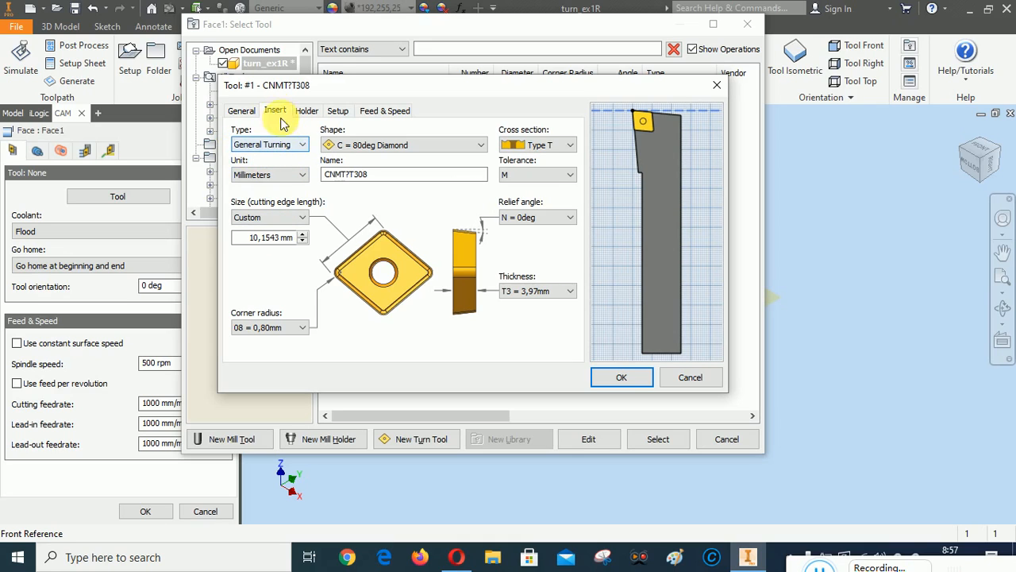
Change the new tool's insert shape to D = 55deg Diamond, making it DNMT?T308
left_click(359, 147)
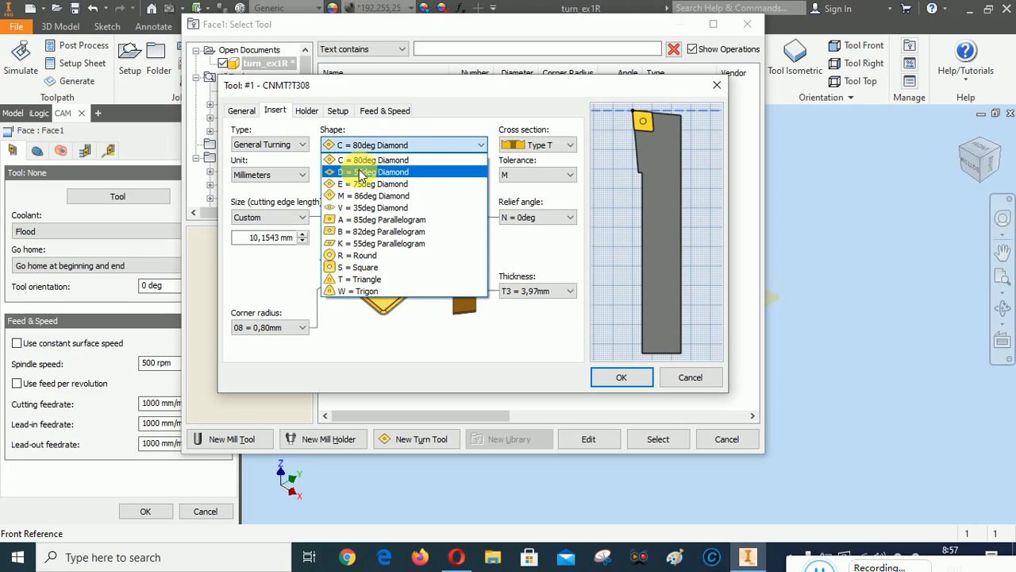
left_click(361, 172)
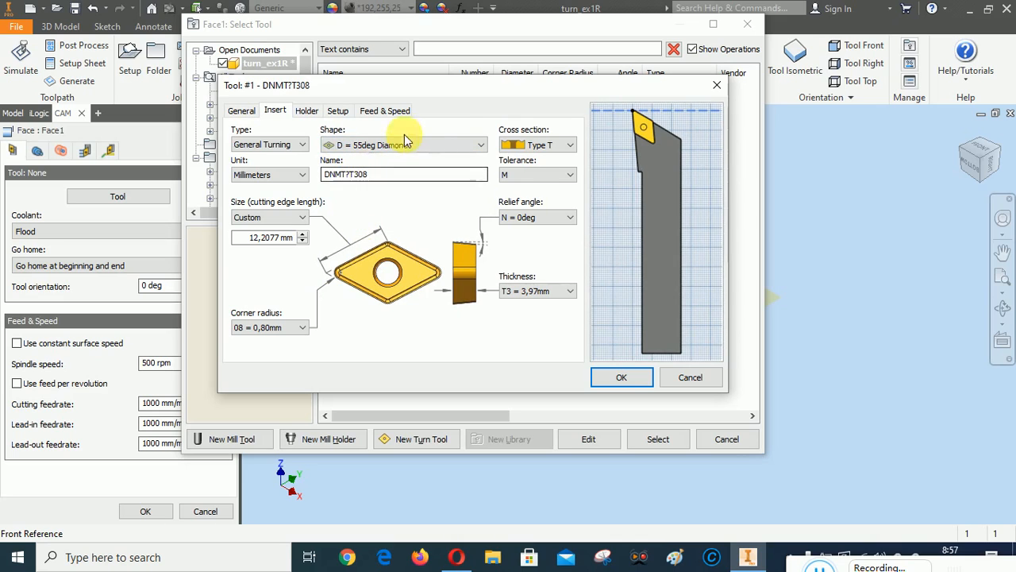
left_click(309, 112)
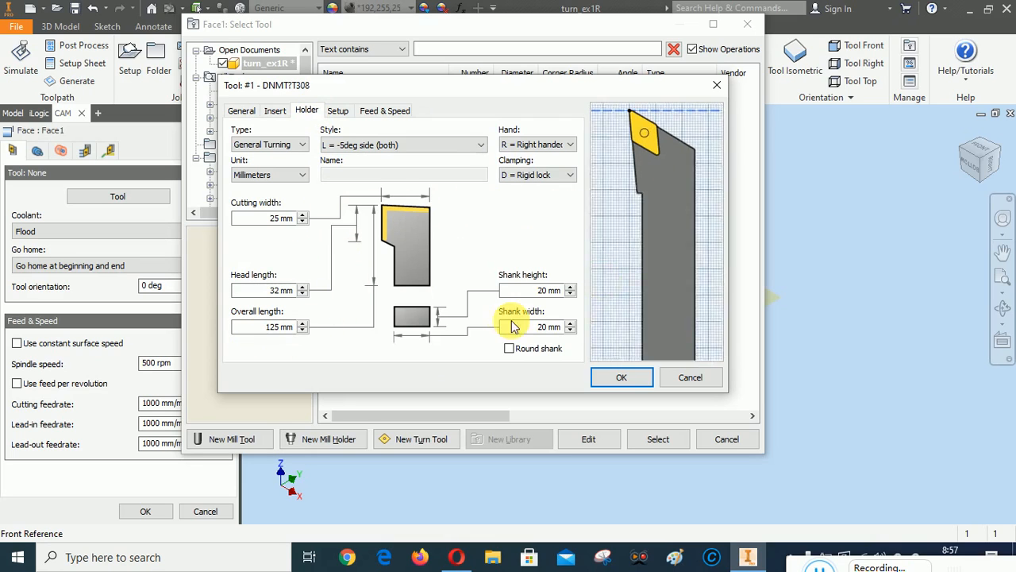
left_click(339, 147)
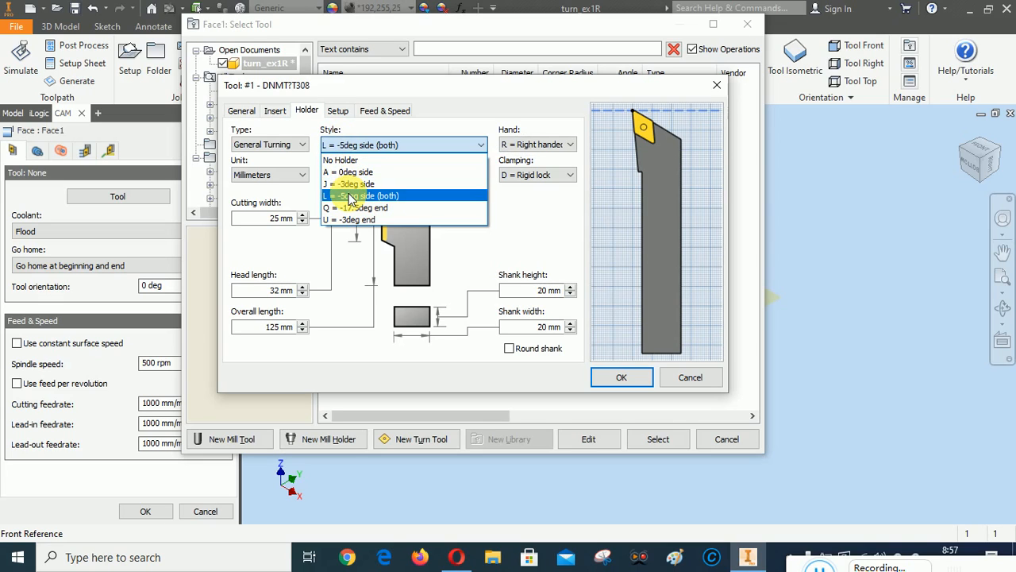
left_click(354, 172)
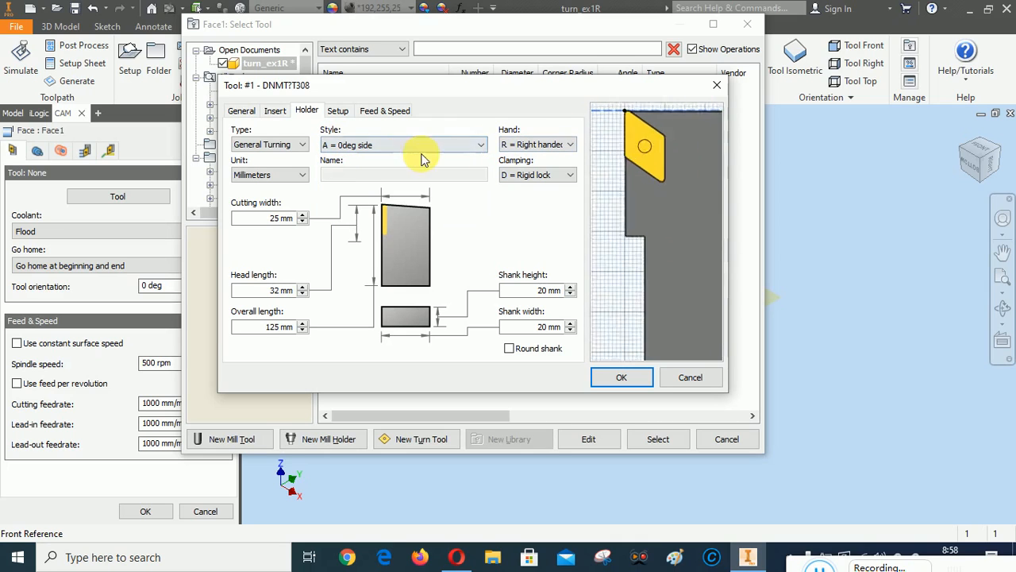
left_click(379, 146)
left_click(356, 184)
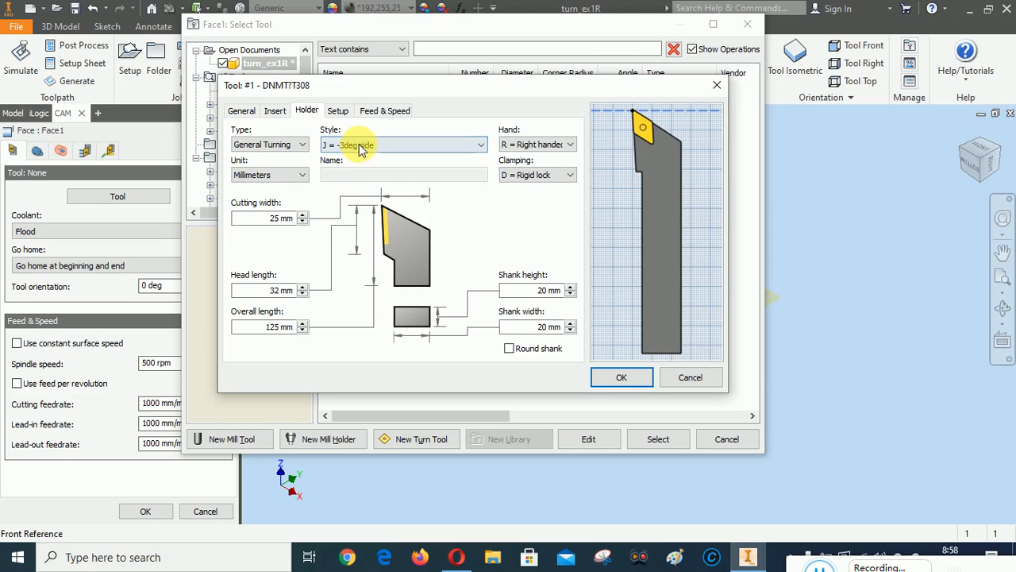
left_click(357, 144)
left_click(365, 201)
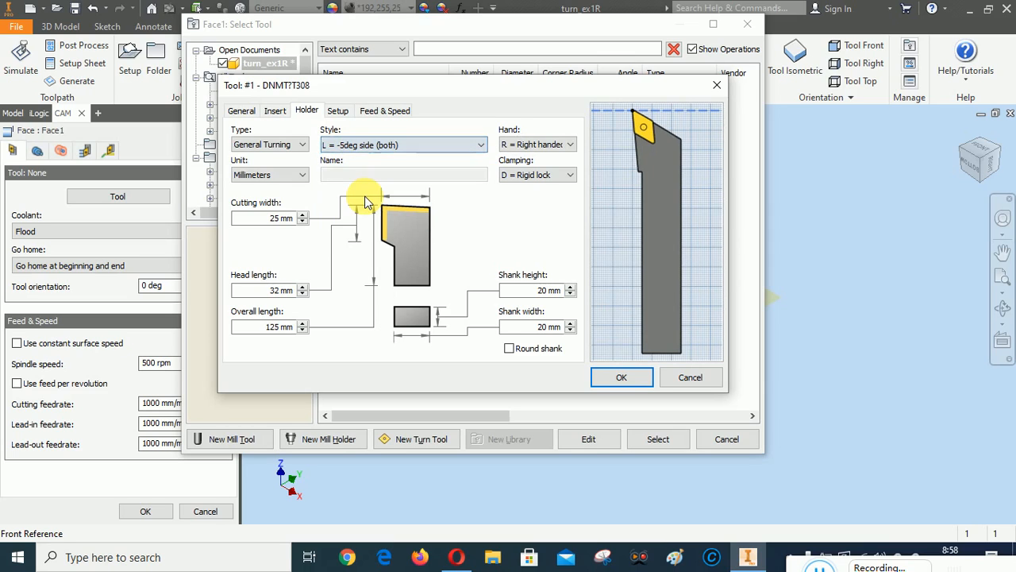
left_click(369, 146)
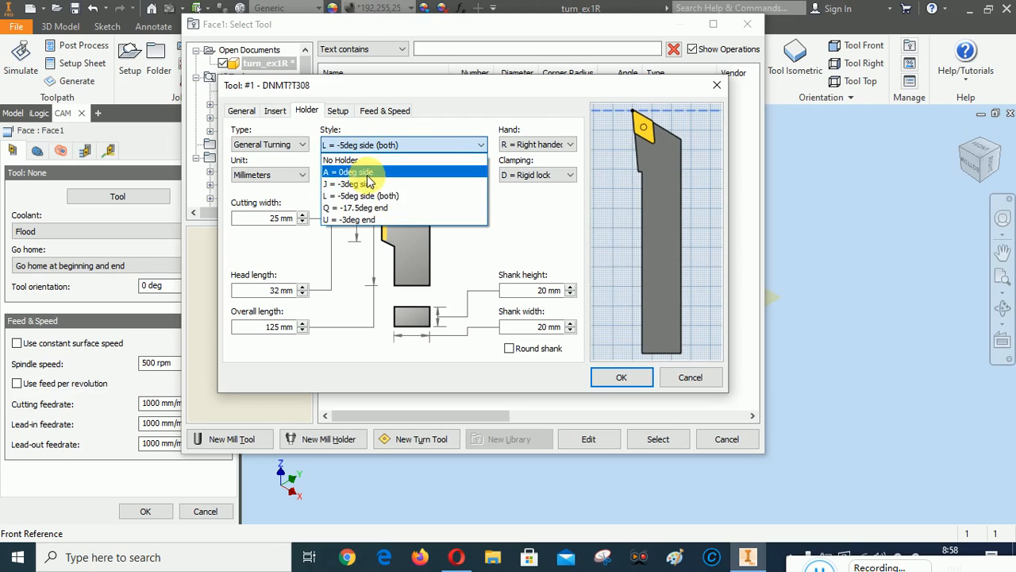
left_click(366, 208)
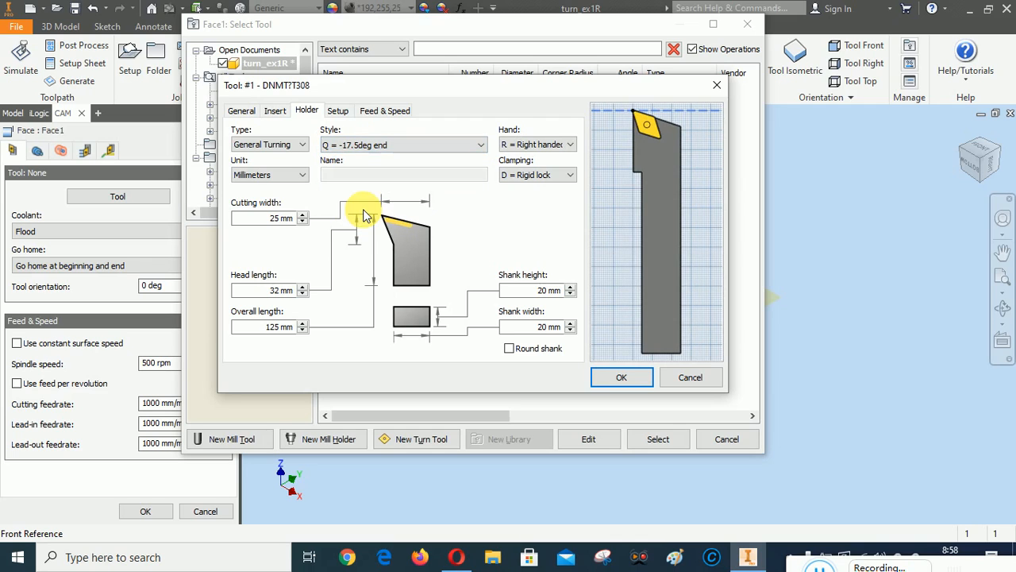
left_click(365, 145)
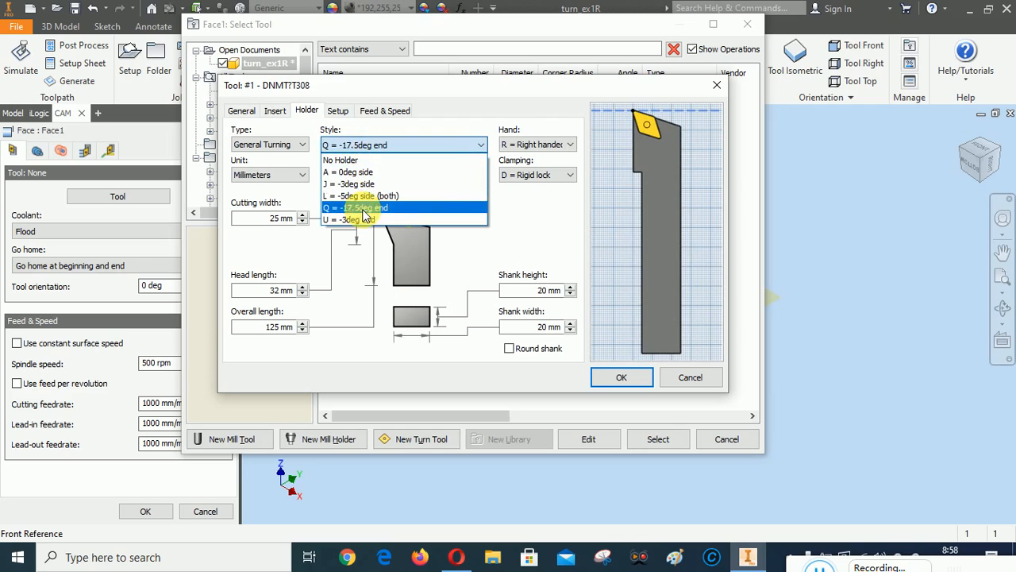
left_click(365, 220)
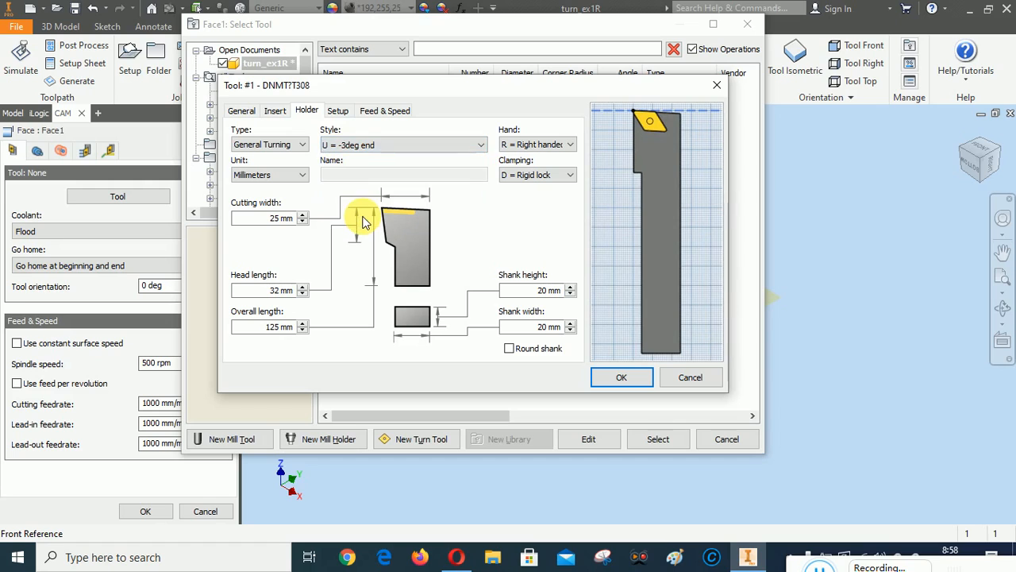
left_click(356, 143)
left_click(358, 199)
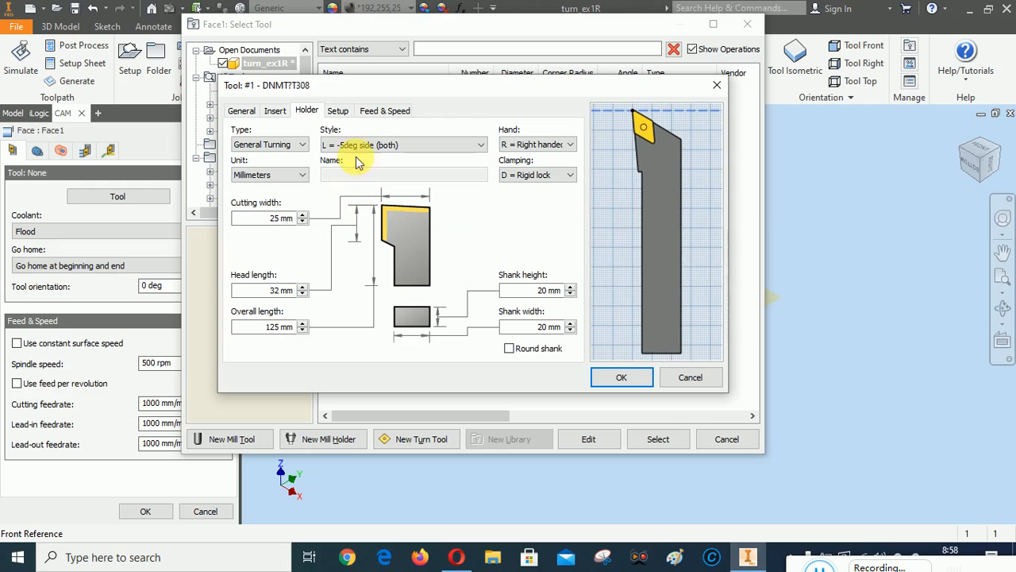
Switch the tool's feedrates to mm/min with 60 mm/min cutting feed and disable constant surface speed
left_click(395, 110)
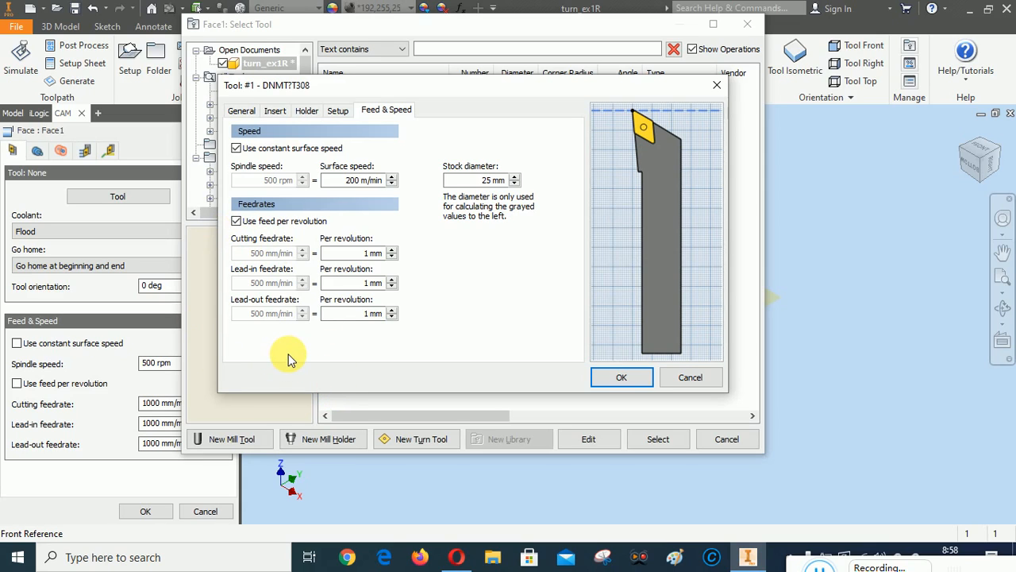
left_click(236, 222)
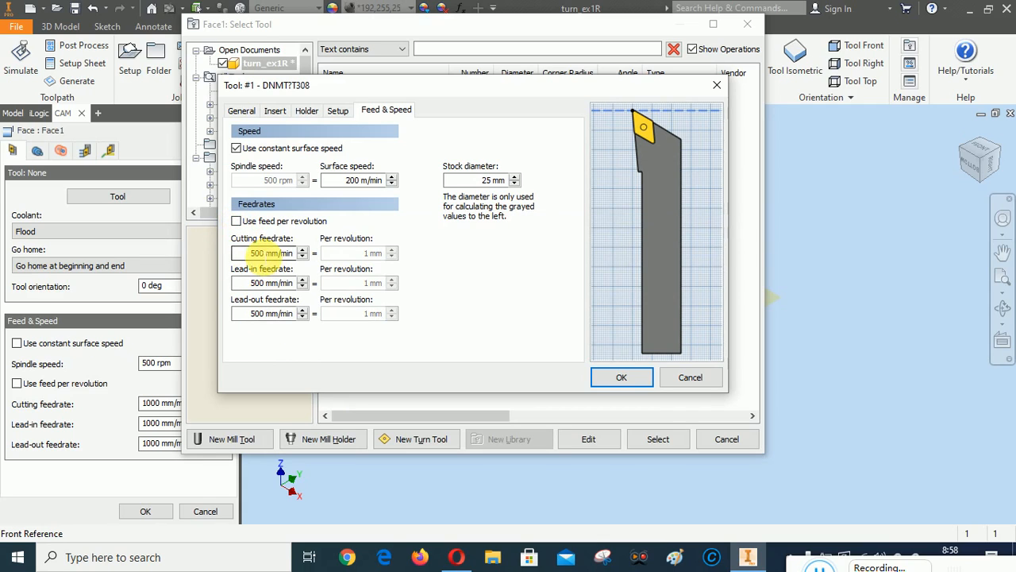
left_click_drag(261, 254, 240, 254)
type("6")
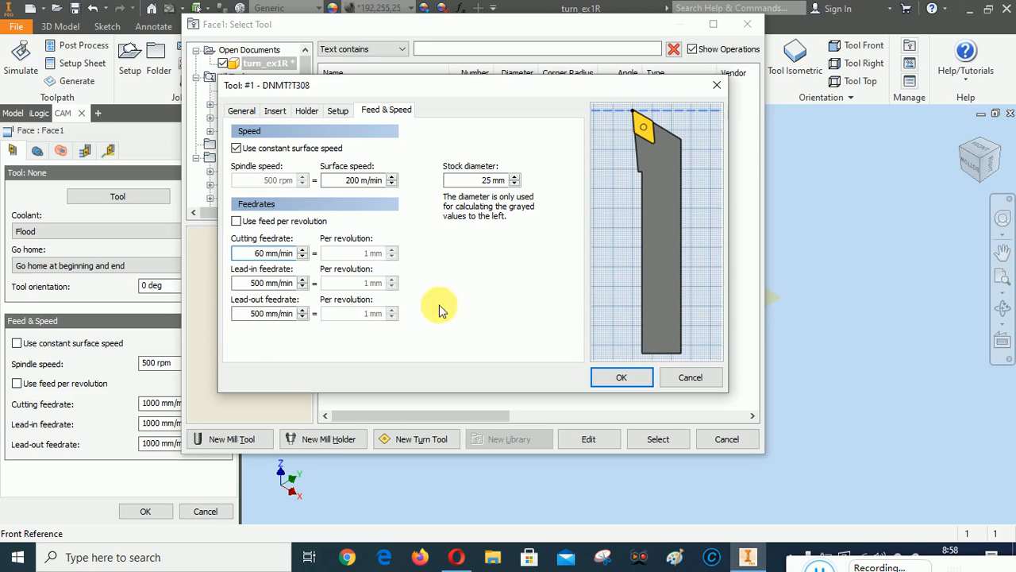
left_click_drag(261, 283, 249, 313)
type("6")
type("6")
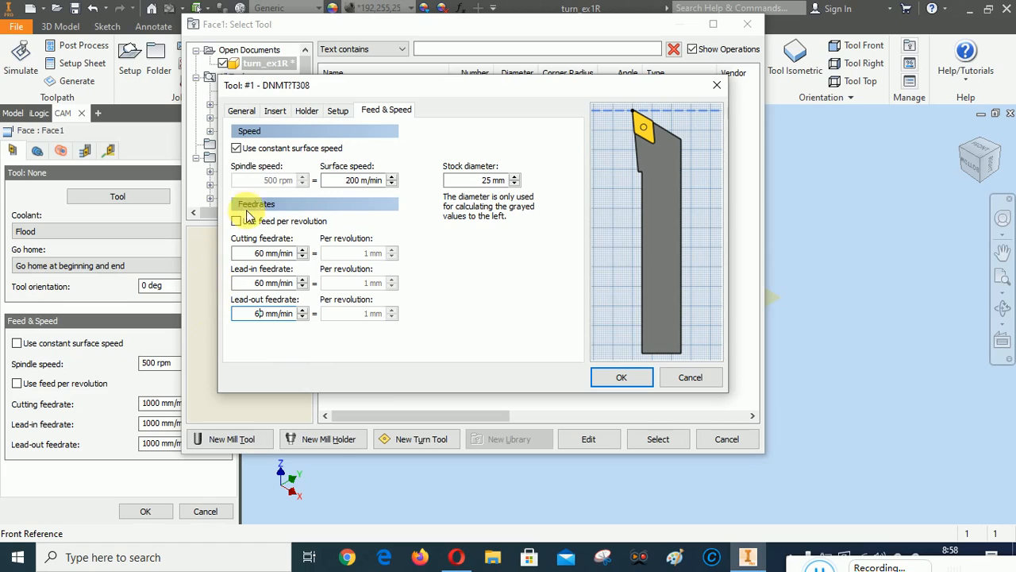
left_click(236, 148)
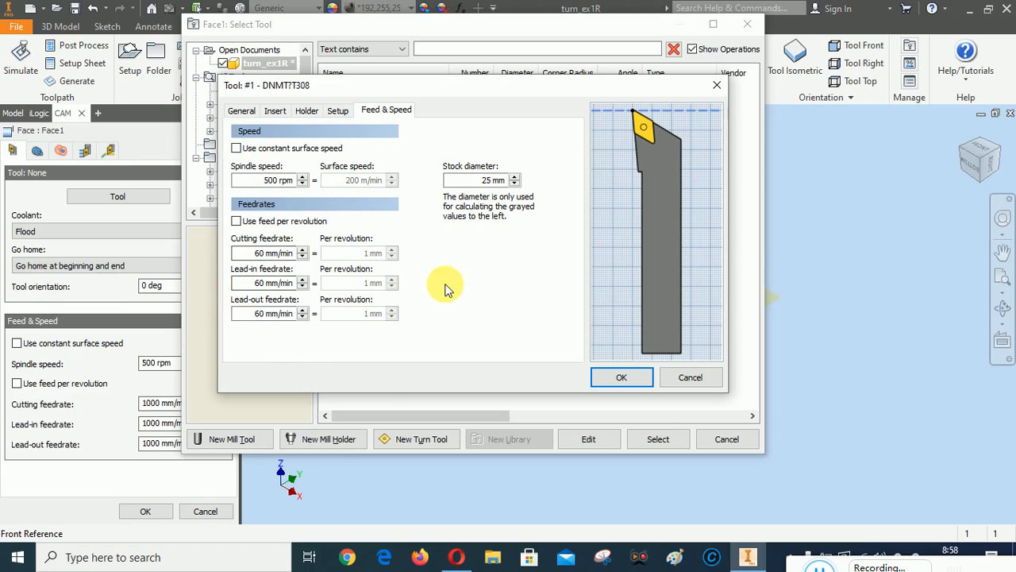
Review the insert and holder, accept the DNMT7T308 tool and assign it to Face1
left_click(278, 113)
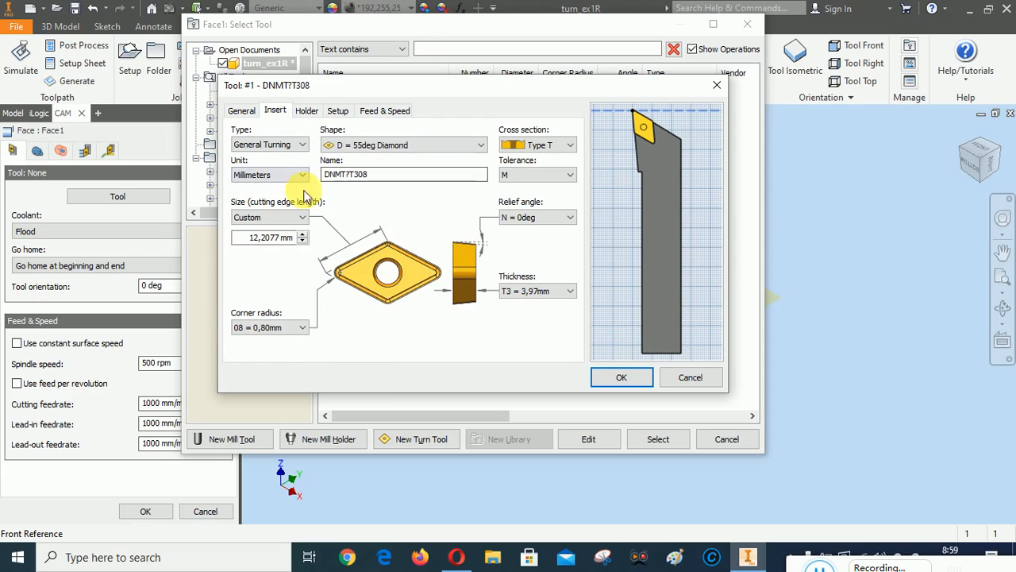
left_click(309, 114)
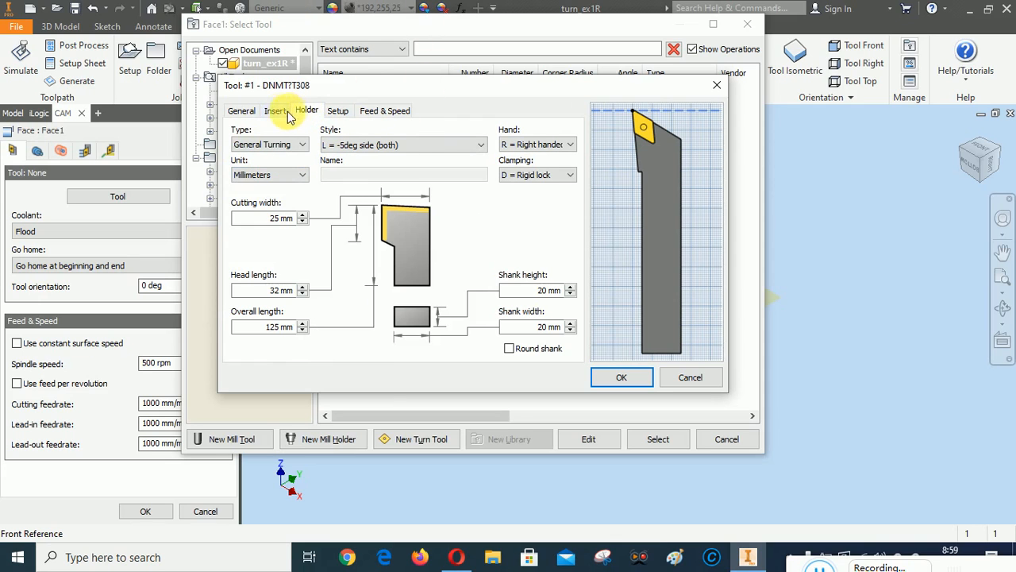
left_click(275, 110)
left_click(620, 378)
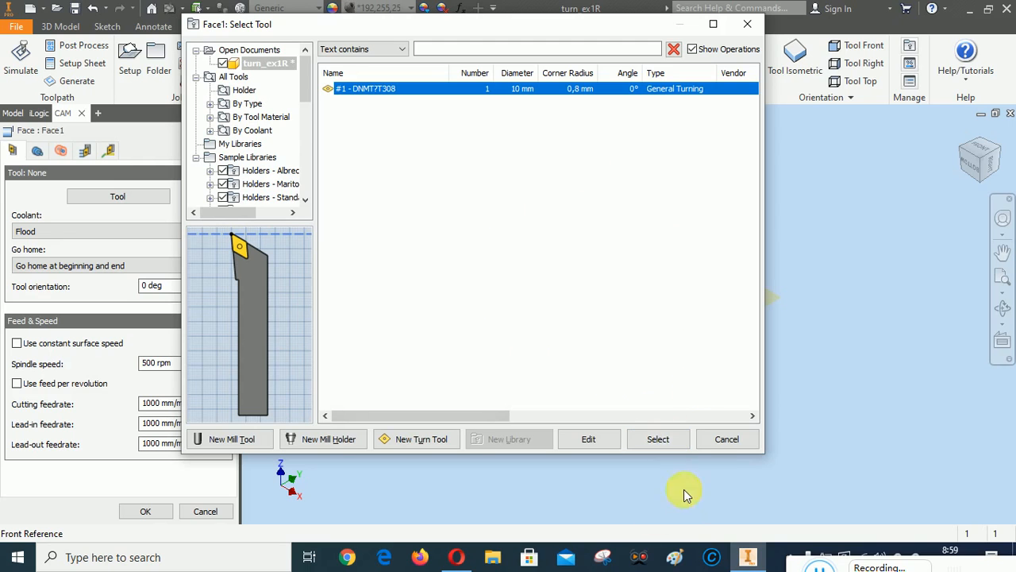
left_click(658, 439)
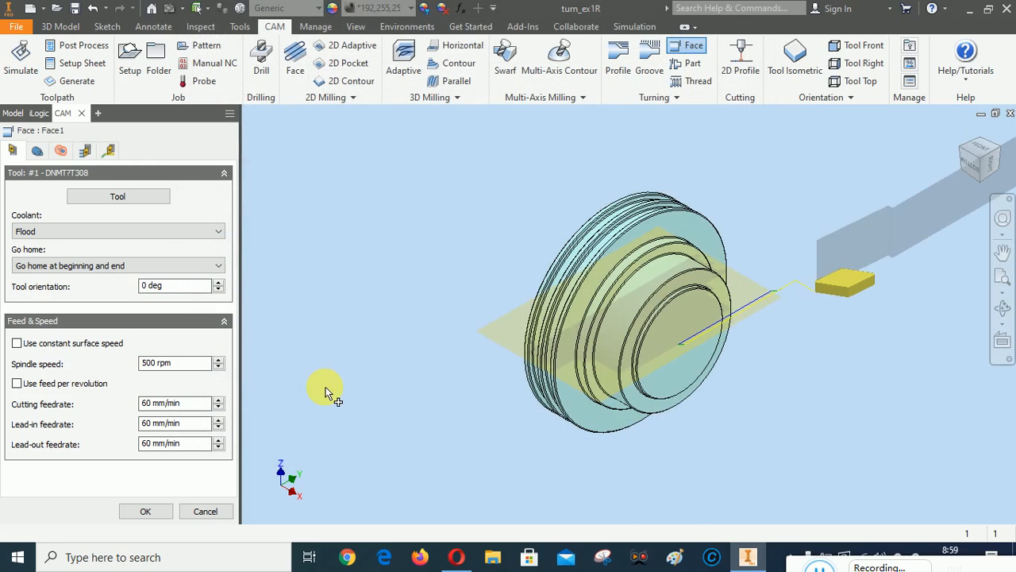
Check Face1's Model front geometry reference with 0 mm offset from the front, then review its heights and radii
left_click(1005, 155)
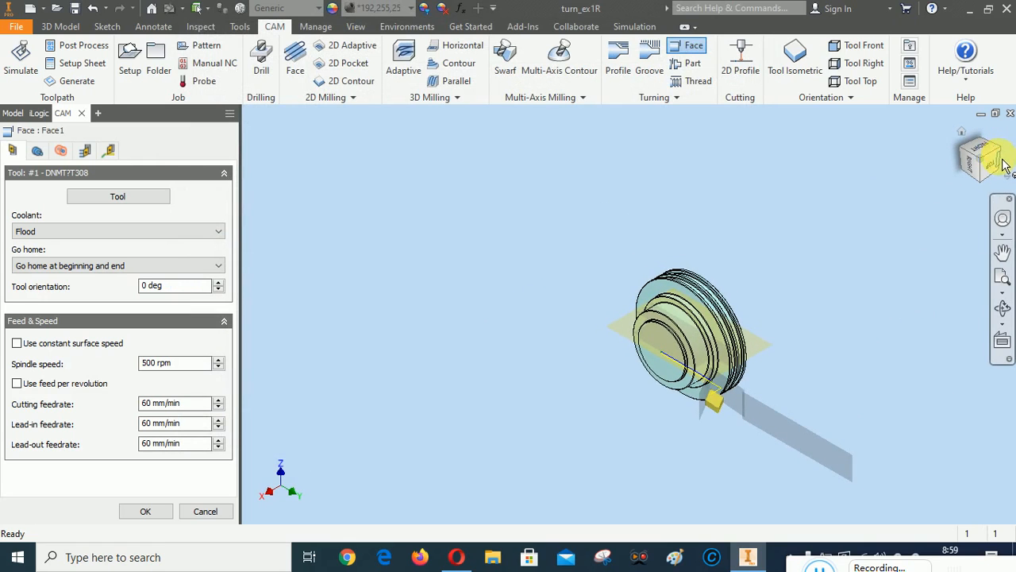
left_click(996, 164)
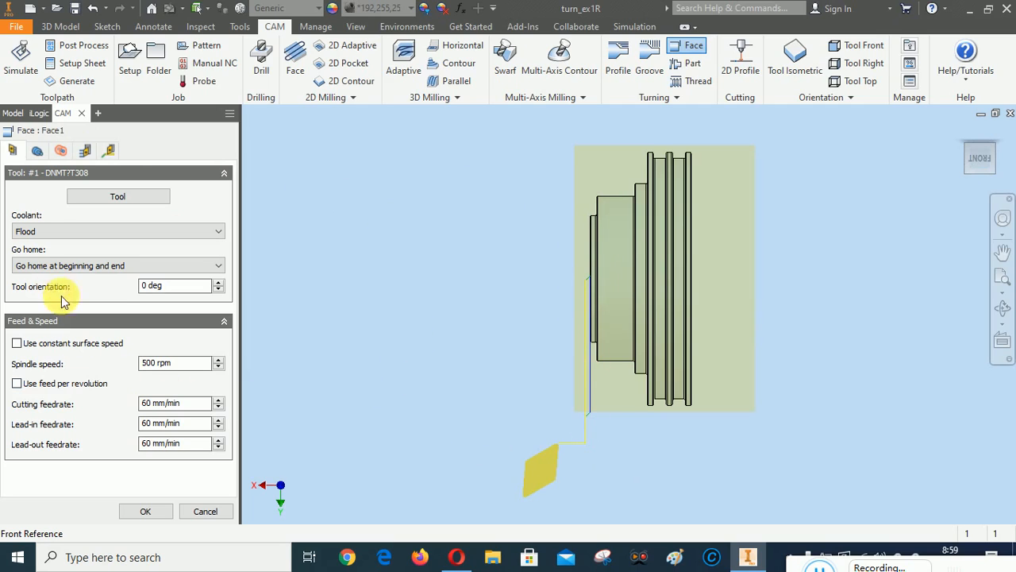
left_click(37, 153)
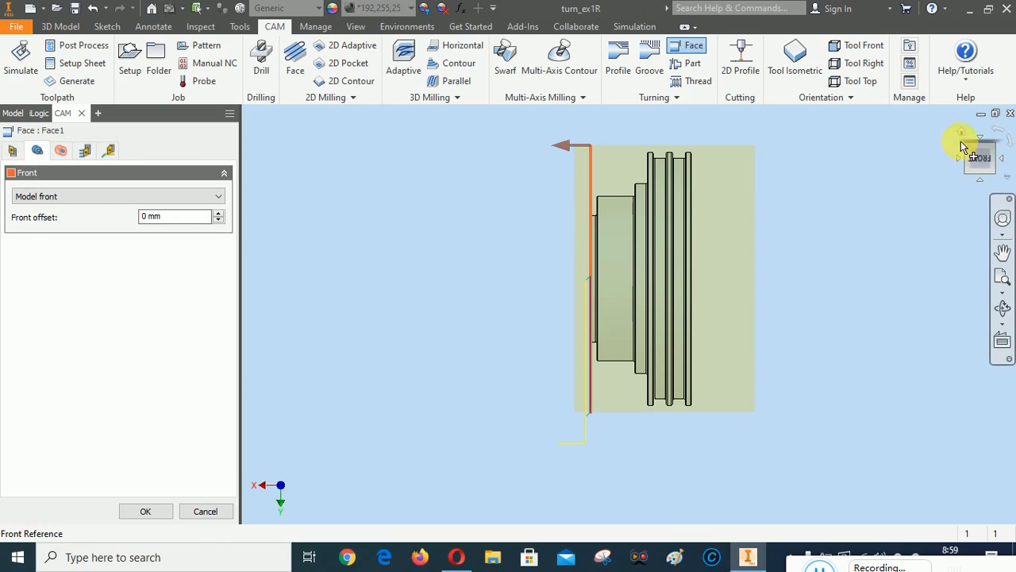
left_click(982, 185)
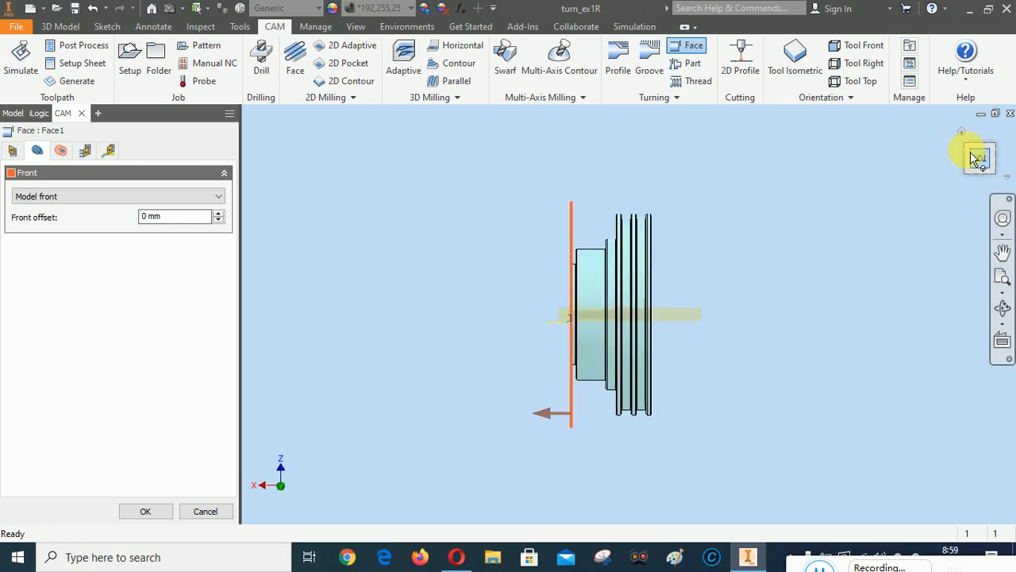
left_click(967, 153)
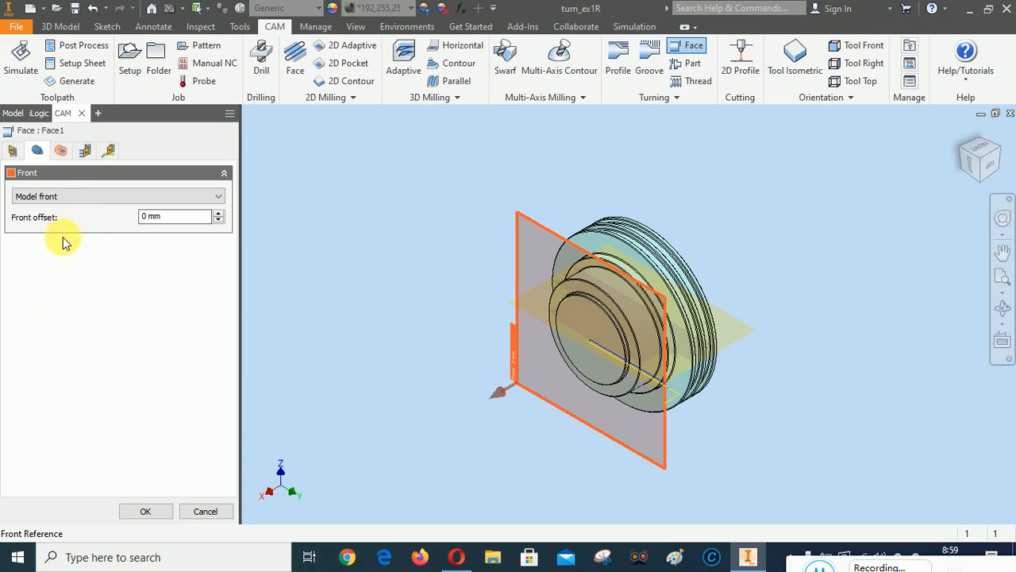
left_click(61, 150)
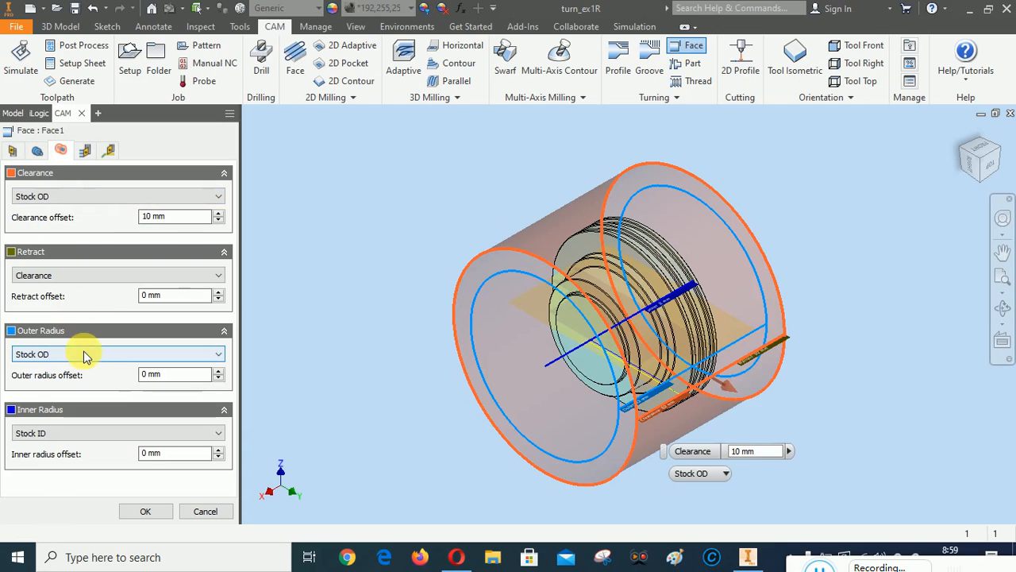
Enable multiple roughing passes on Face1 with a 1,5 mm stepover
left_click(86, 151)
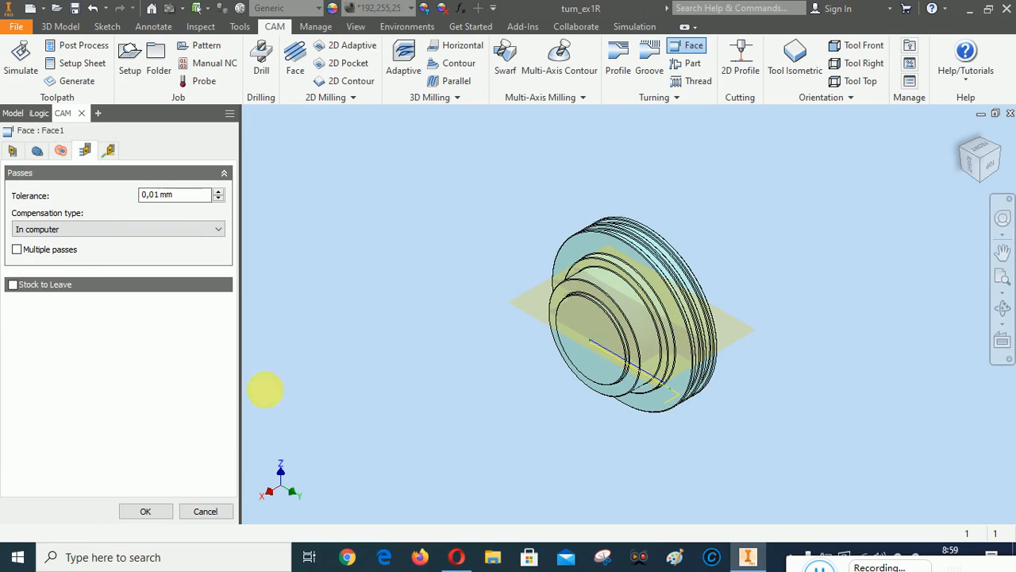
left_click(992, 167)
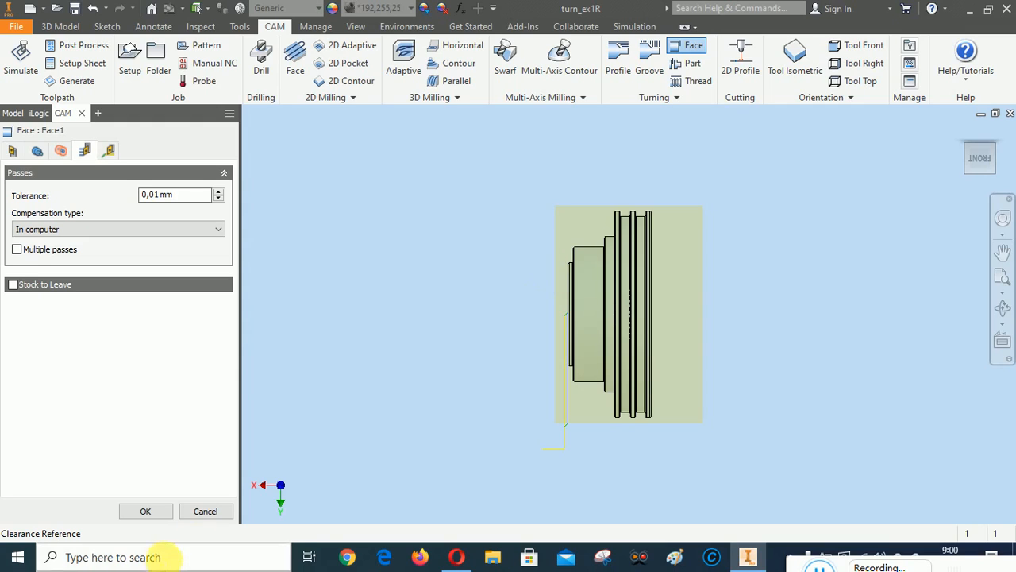
left_click(17, 250)
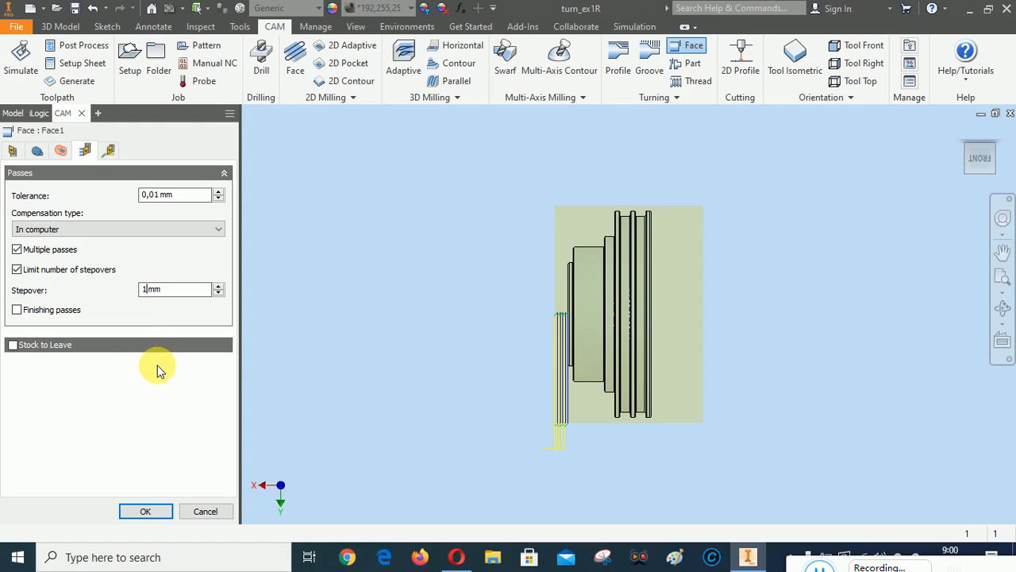
left_click(145, 289)
type(",5")
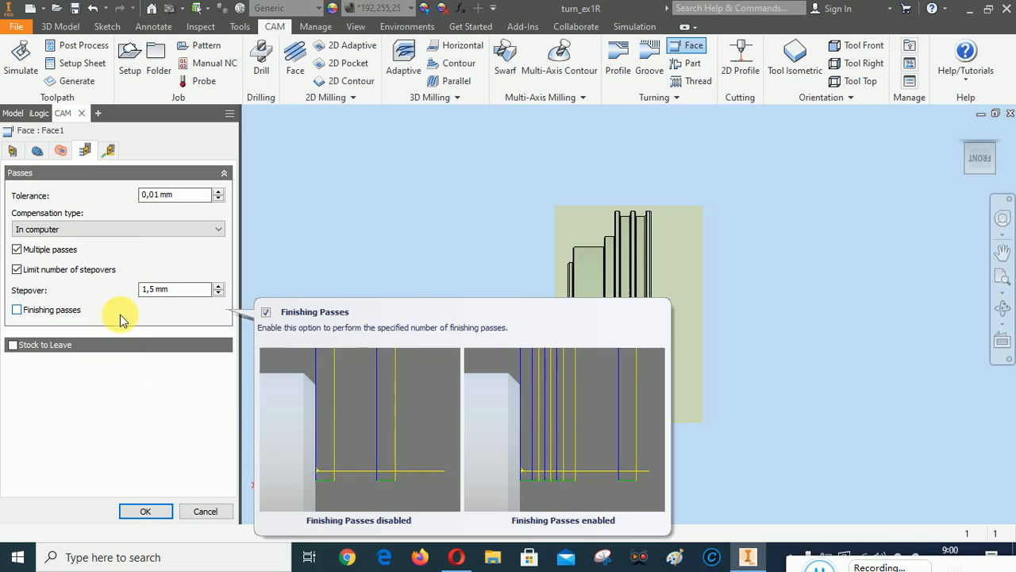
Add a 0,2 mm finishing pass, review linking, and compute the Face1 toolpath
left_click(120, 314)
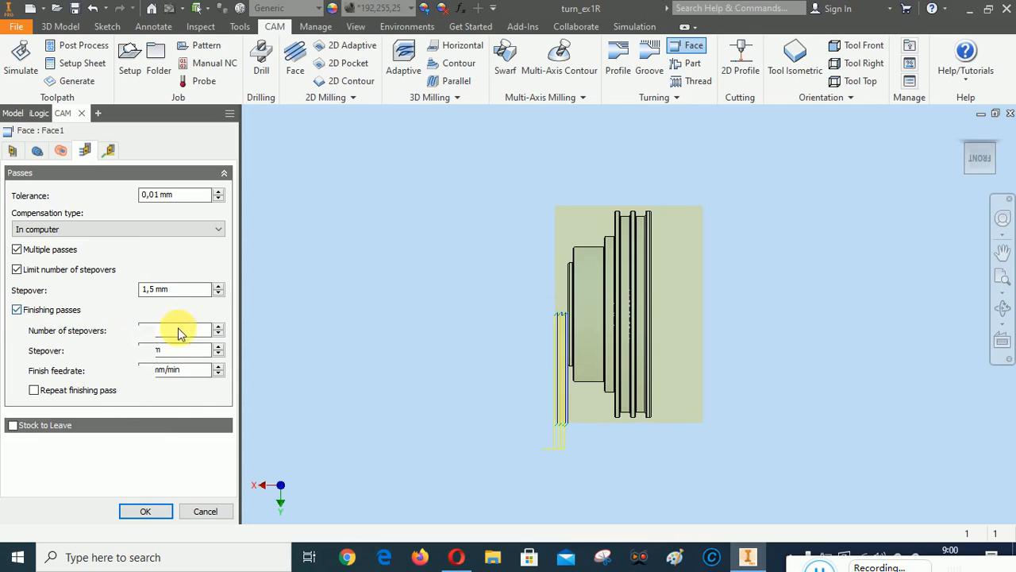
left_click(213, 351)
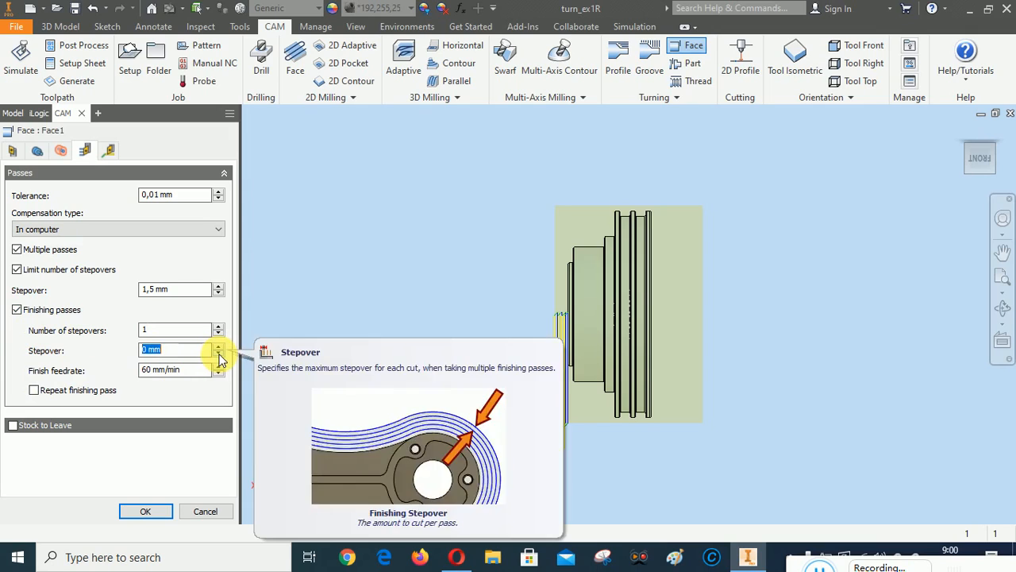
type("0")
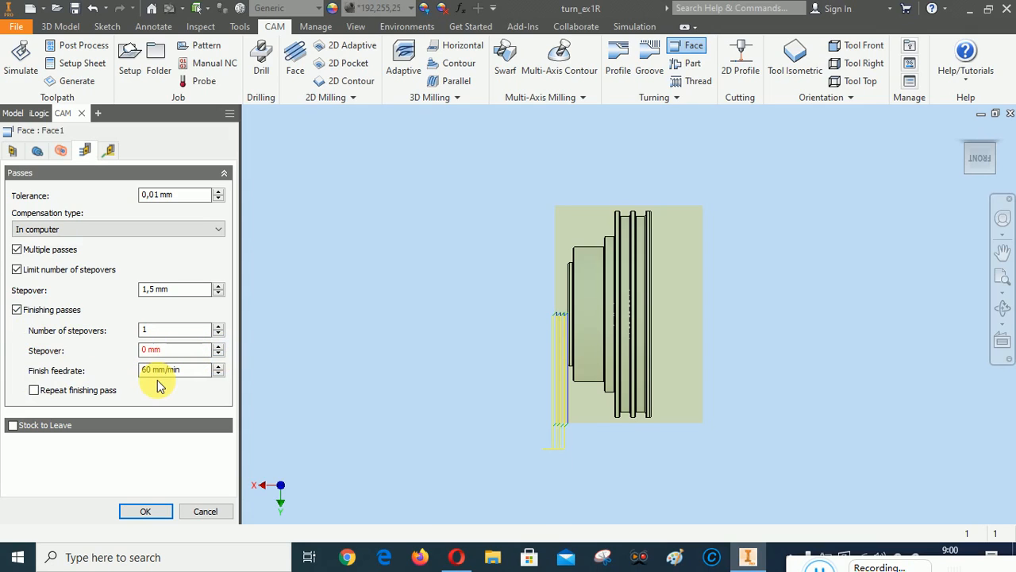
type(",2")
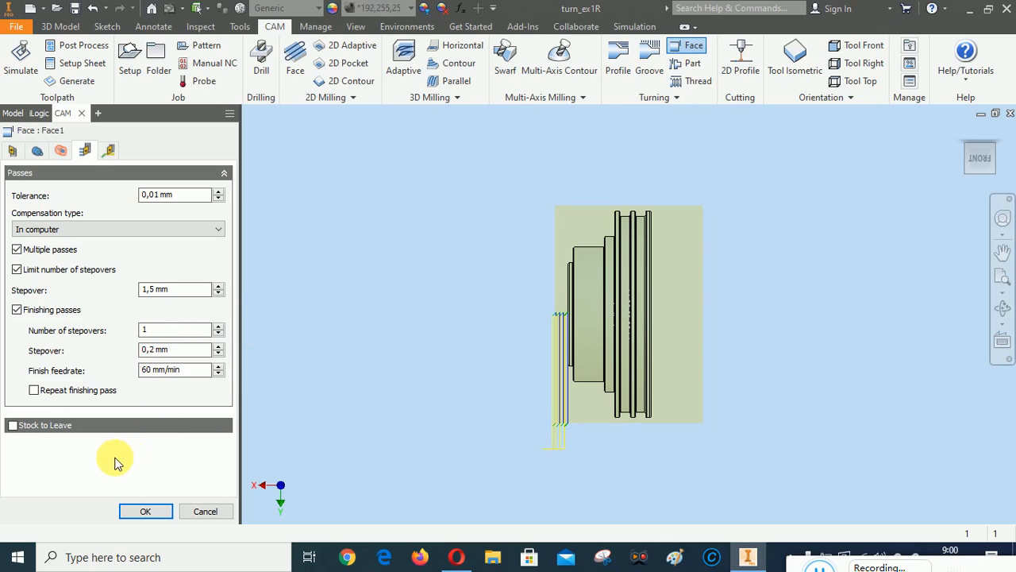
left_click(108, 151)
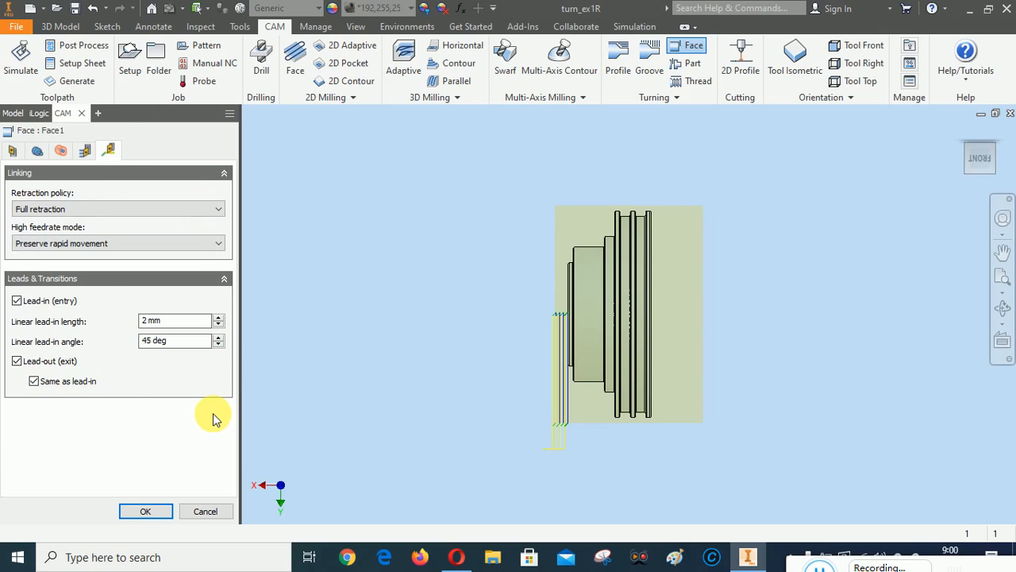
left_click(145, 511)
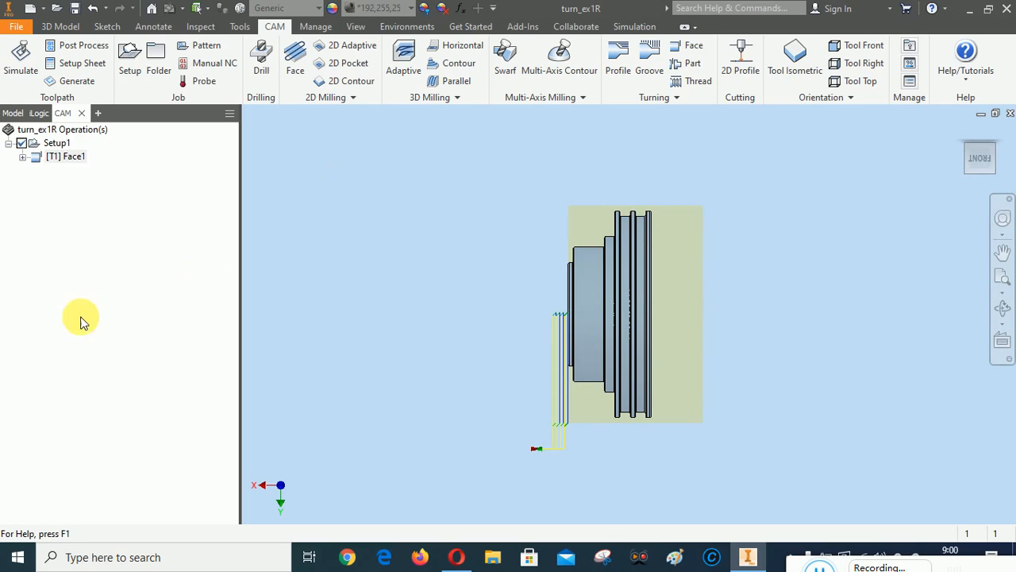
Simulate all Setup1 operations with the stock shown and play the facing simulation
right_click(58, 146)
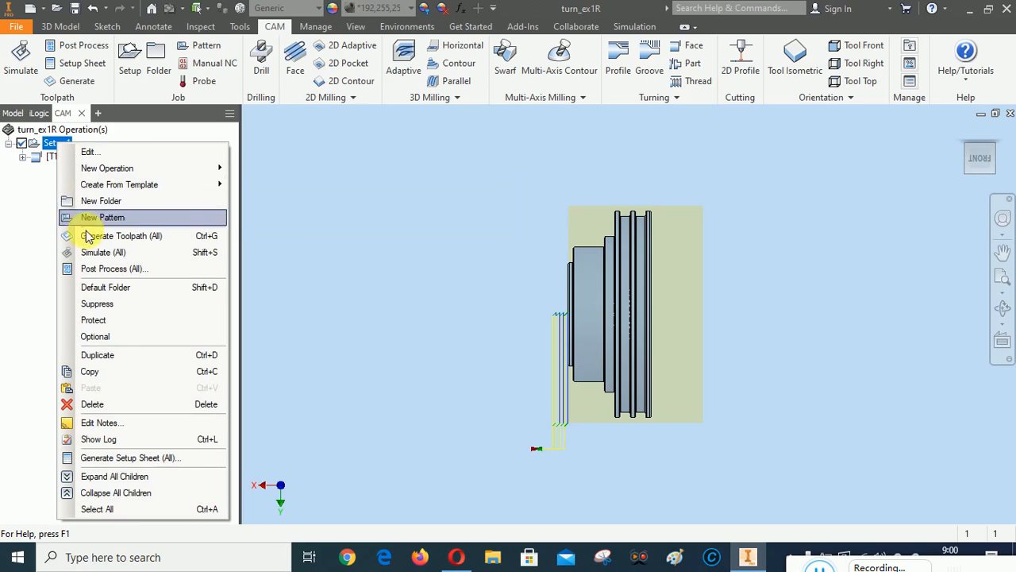
left_click(96, 252)
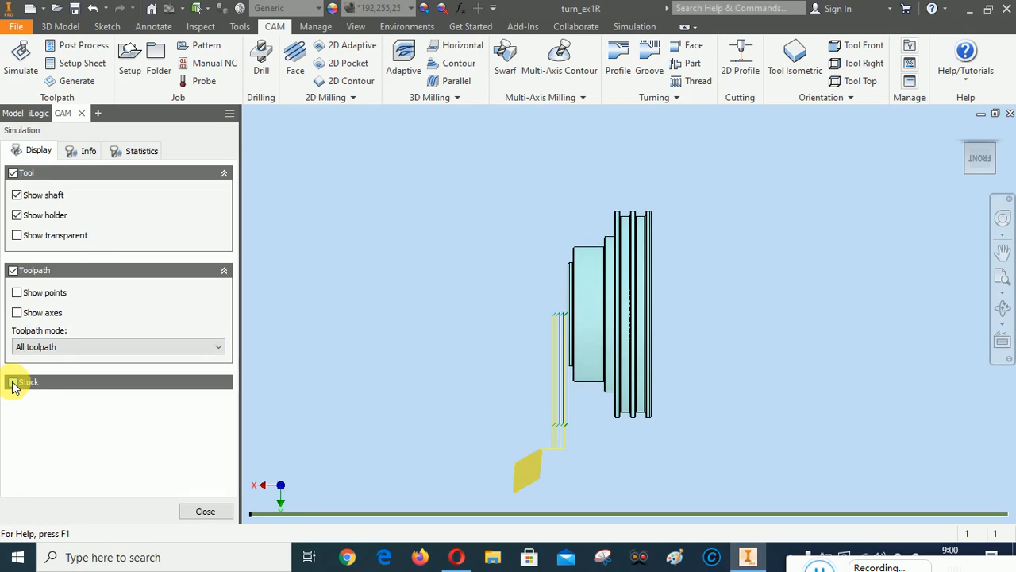
left_click(12, 383)
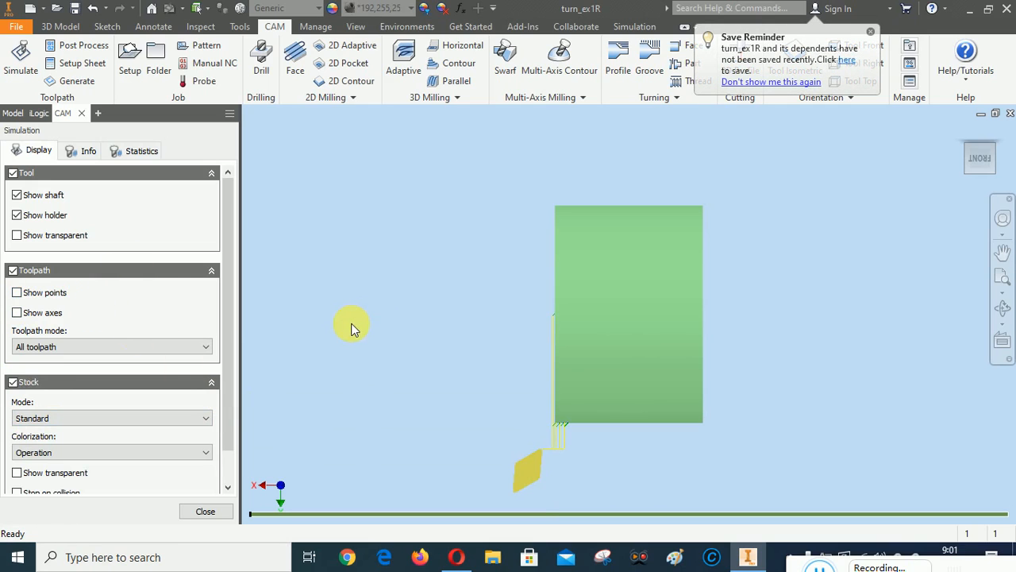
left_click_drag(229, 234, 229, 213)
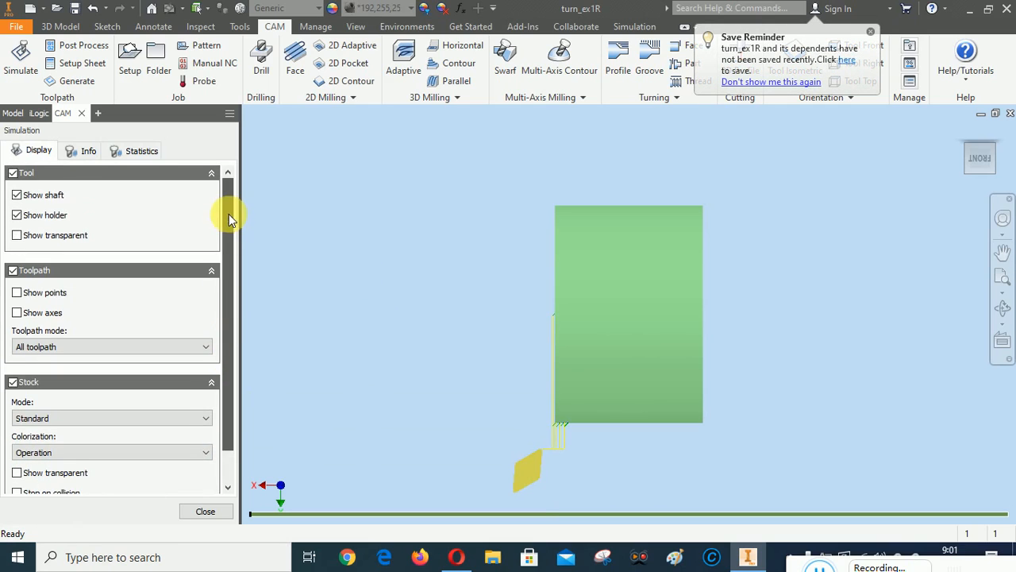
right_click(368, 185)
left_click(418, 181)
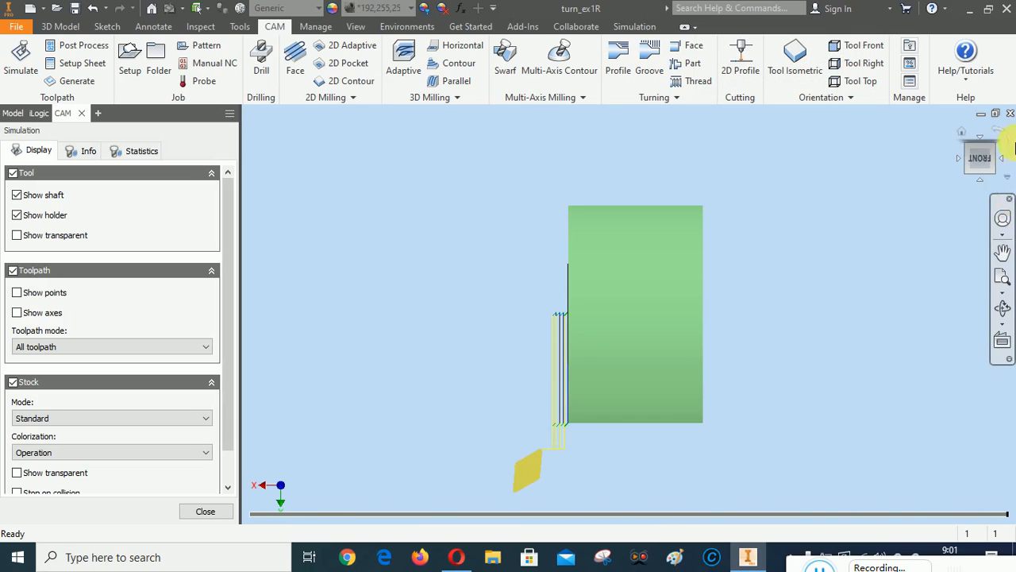
Zoom in on part and tool, save it as the fitted home view, replay, then close
left_click(961, 135)
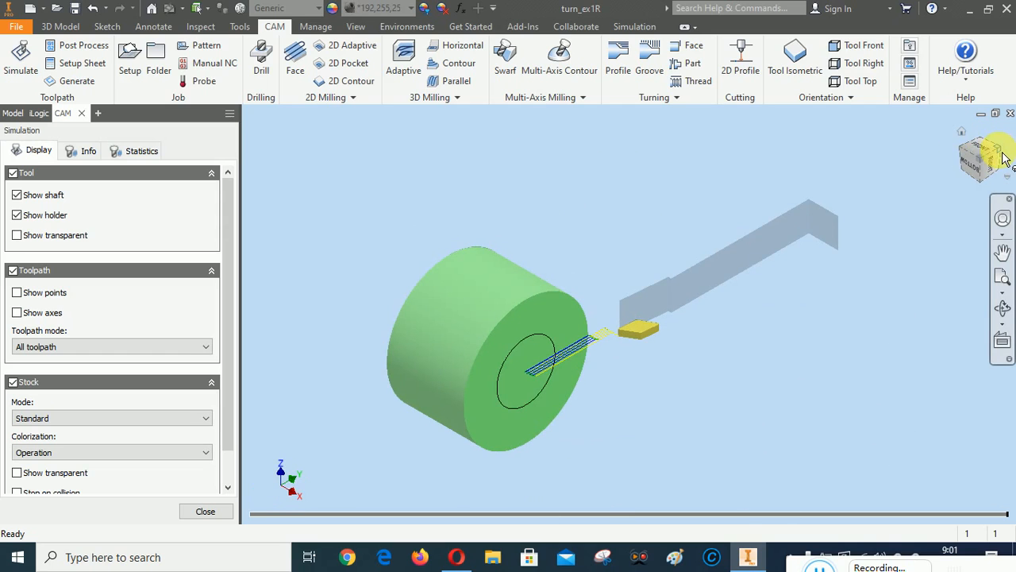
left_click(1002, 159)
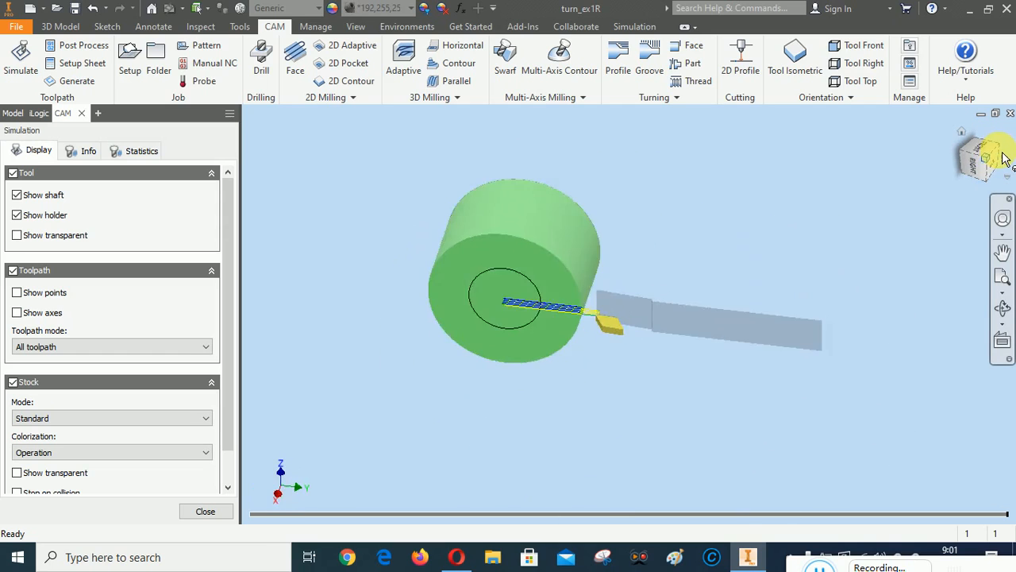
left_click(1002, 278)
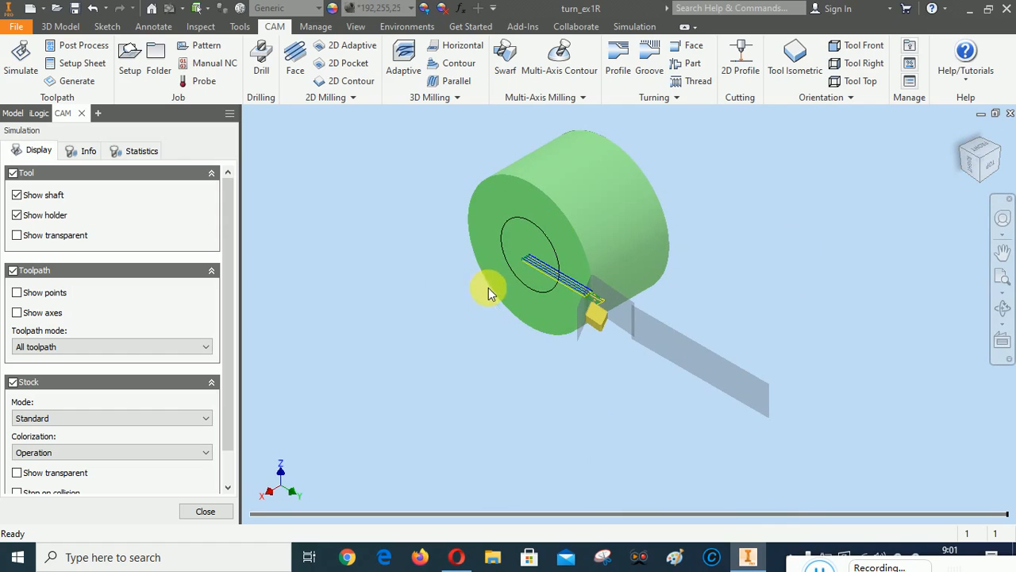
right_click(987, 165)
mouse_move(925, 263)
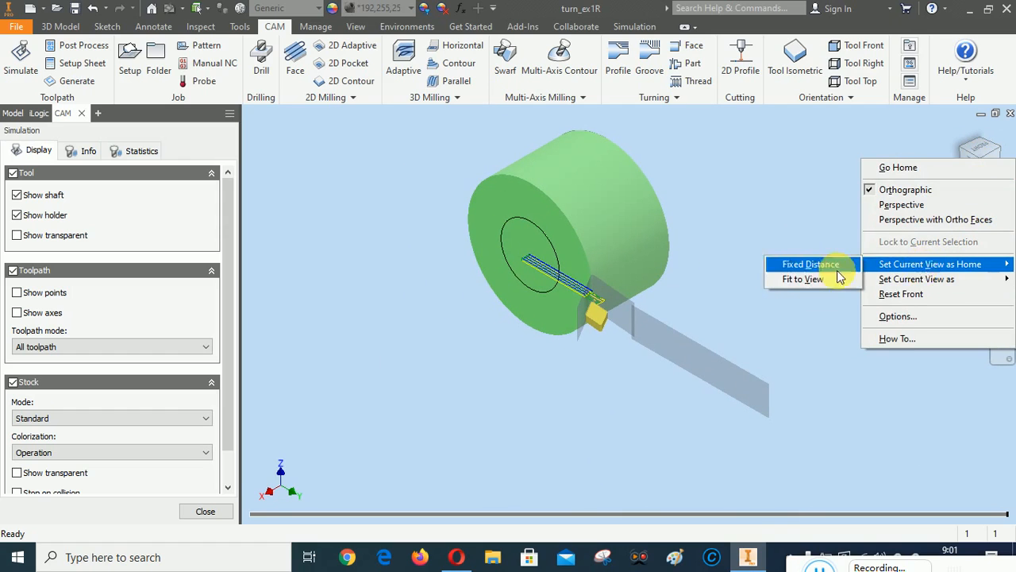
left_click(818, 281)
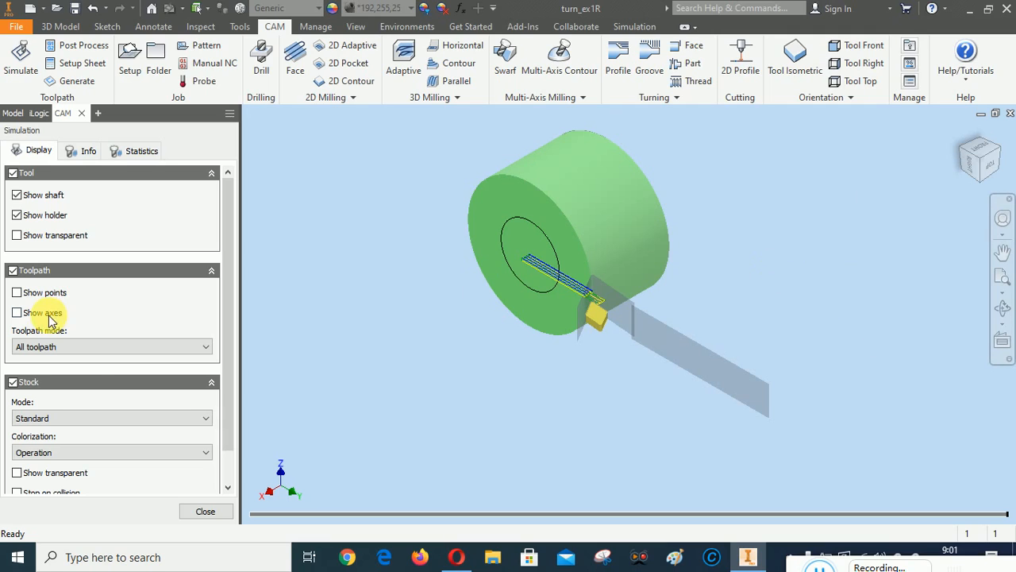
right_click(358, 250)
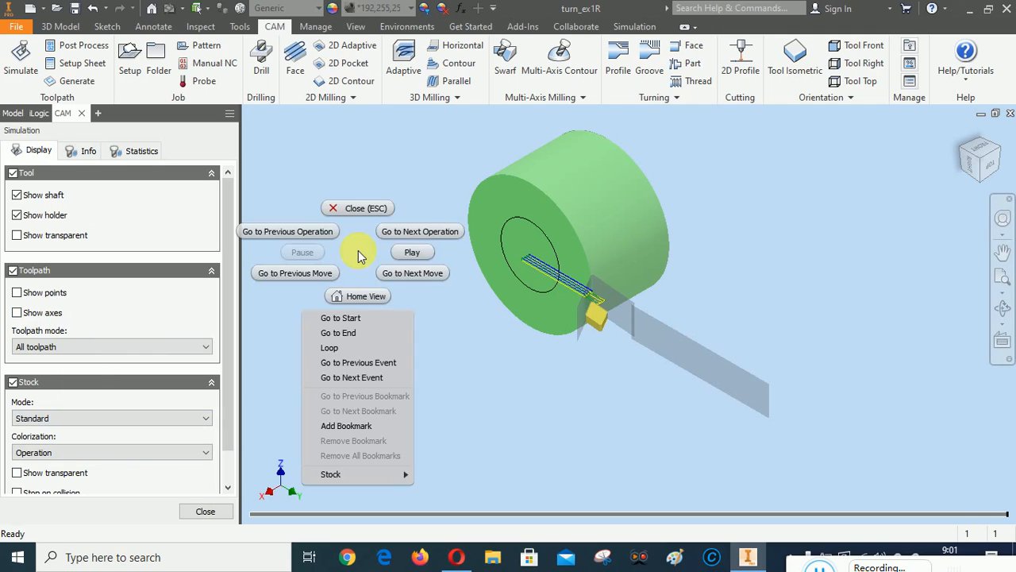
left_click(405, 252)
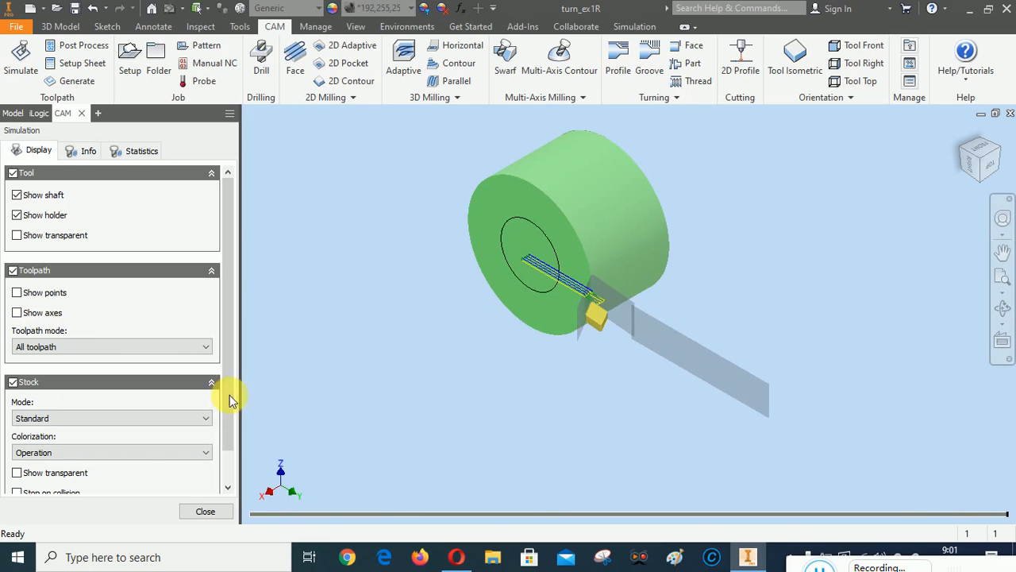
left_click(209, 512)
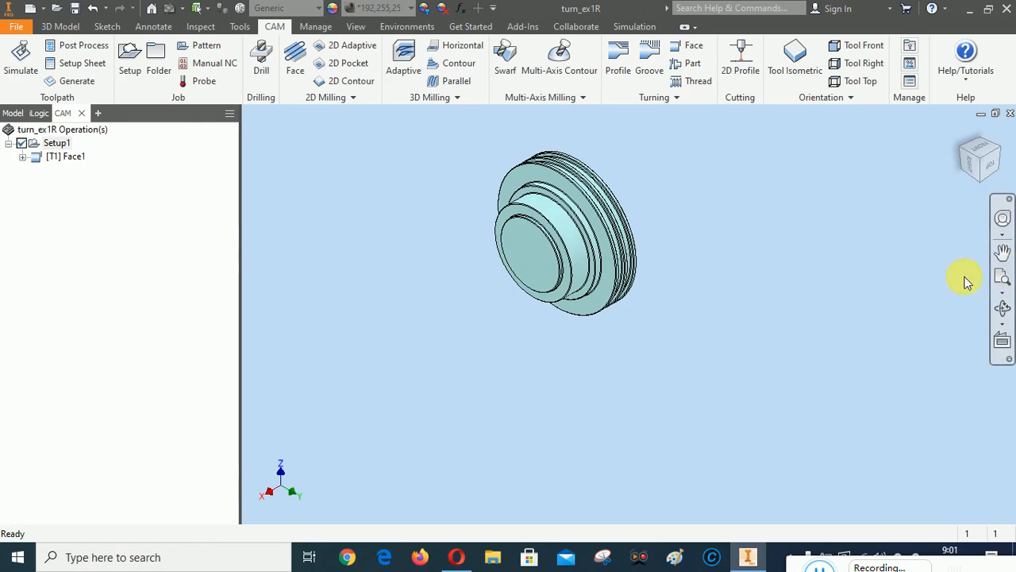
Zoom all, switch to the FRONT view, and pan the part upward in the window
left_click(1004, 274)
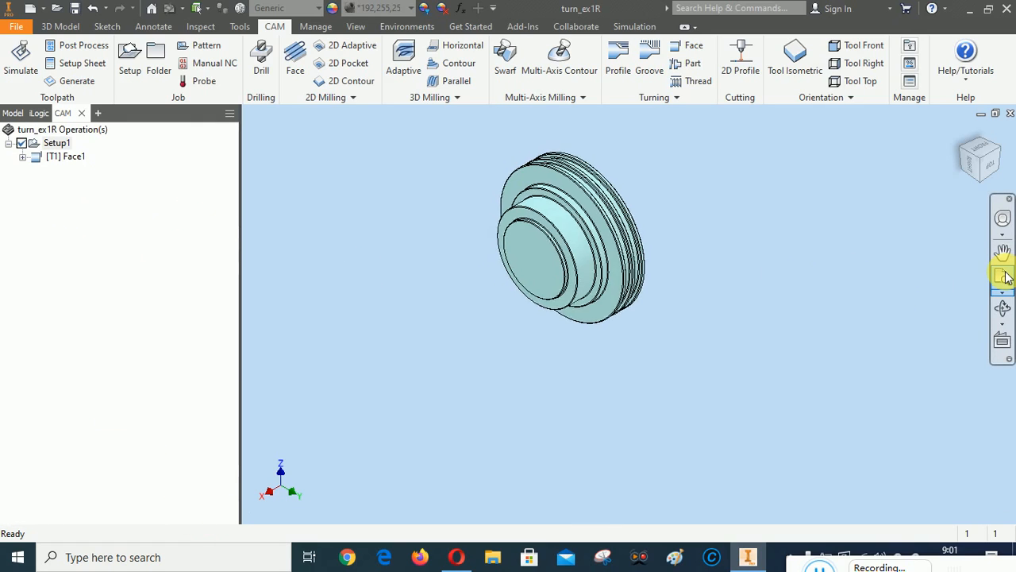
left_click(997, 173)
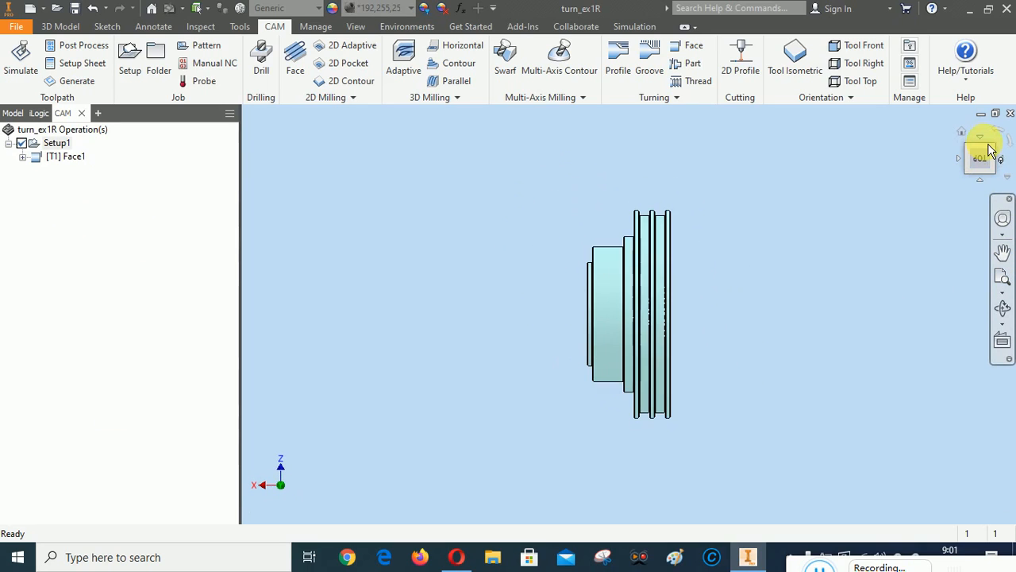
left_click(985, 147)
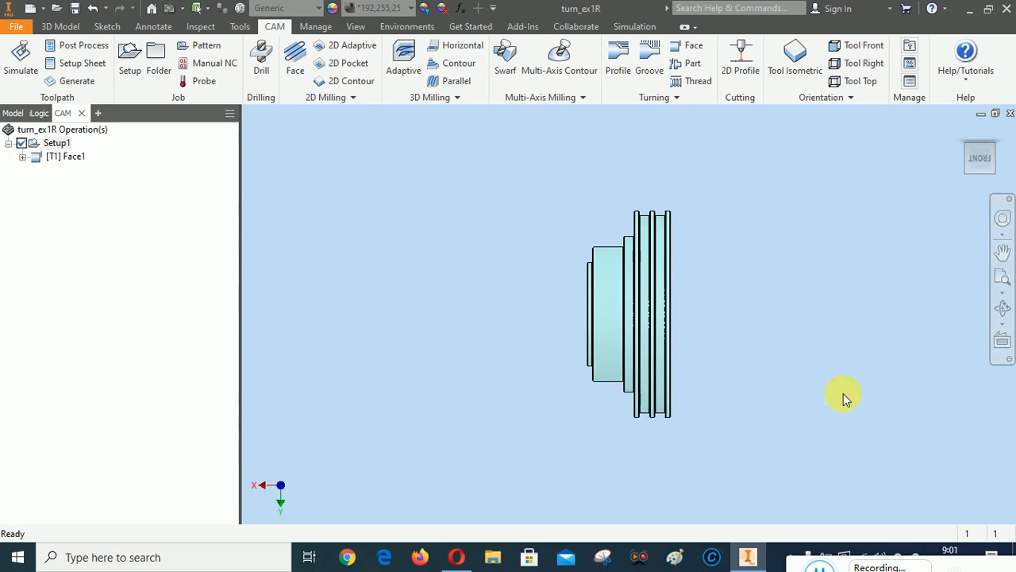
left_click(1003, 252)
left_click_drag(651, 321, 646, 283)
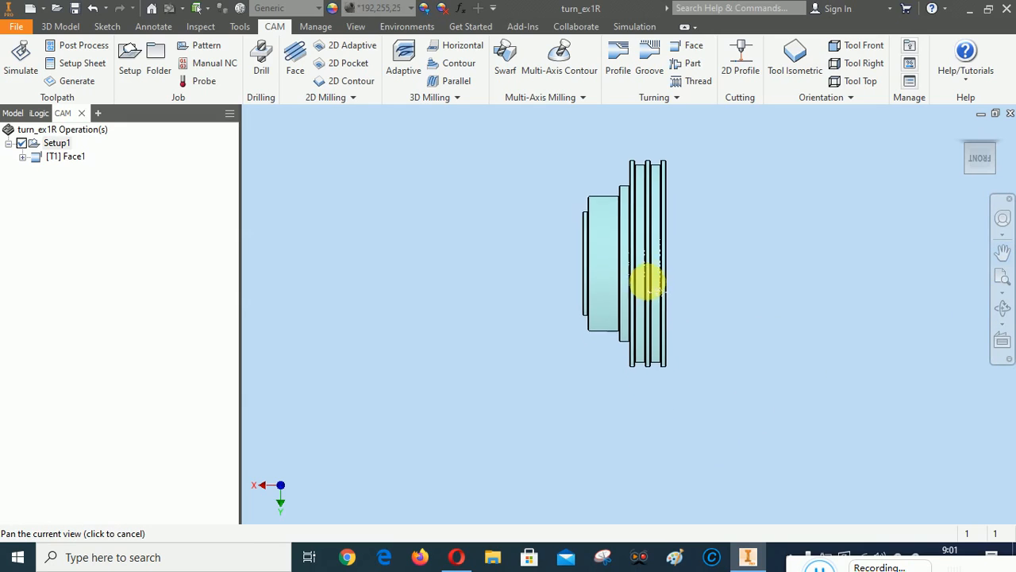
right_click(734, 279)
left_click(800, 280)
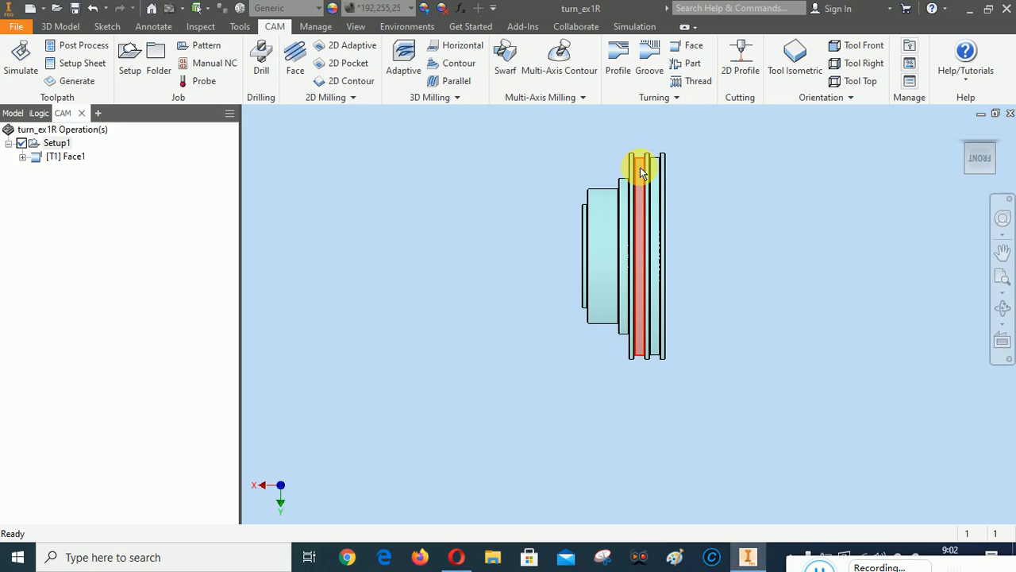
mouse_move(641, 172)
Start a Profile turning operation and keep its front boundary at Stock front
left_click(625, 54)
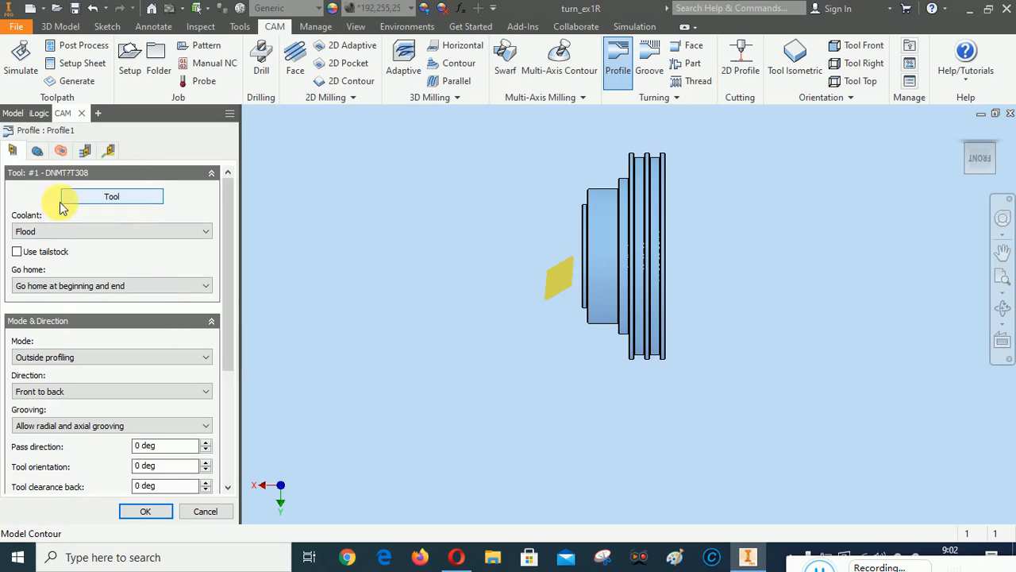
left_click_drag(229, 263, 237, 240)
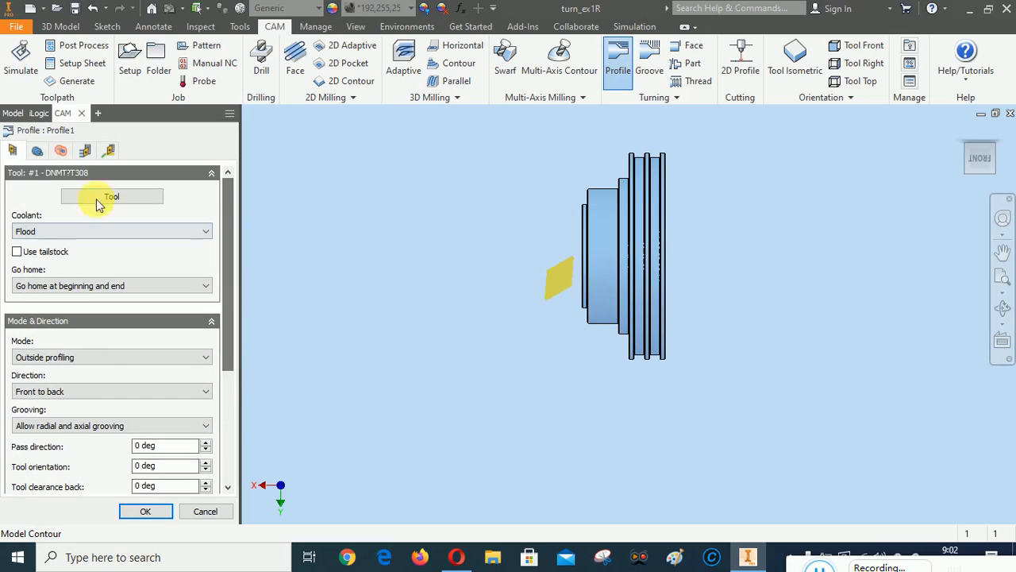
left_click(35, 150)
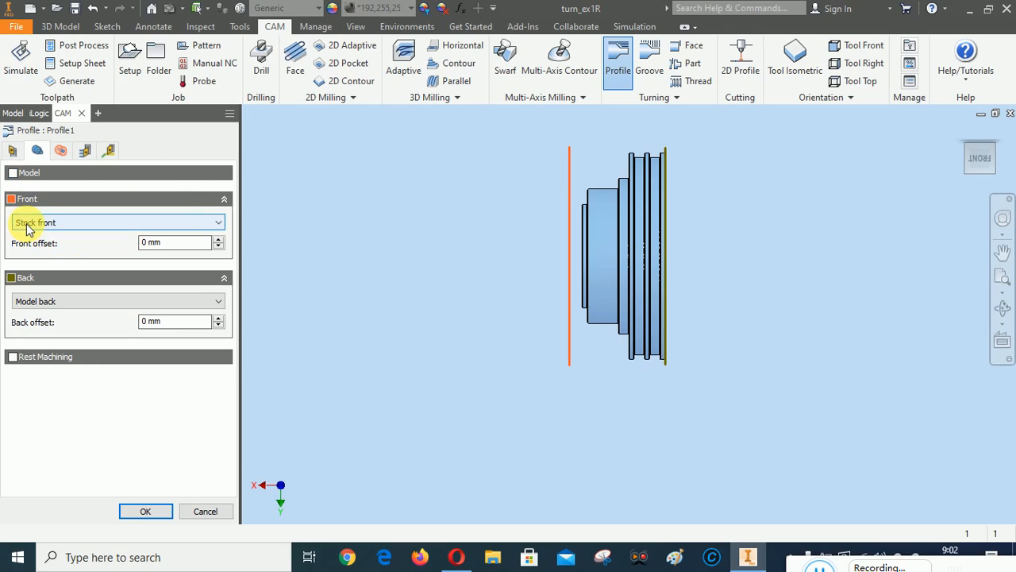
mouse_move(28, 226)
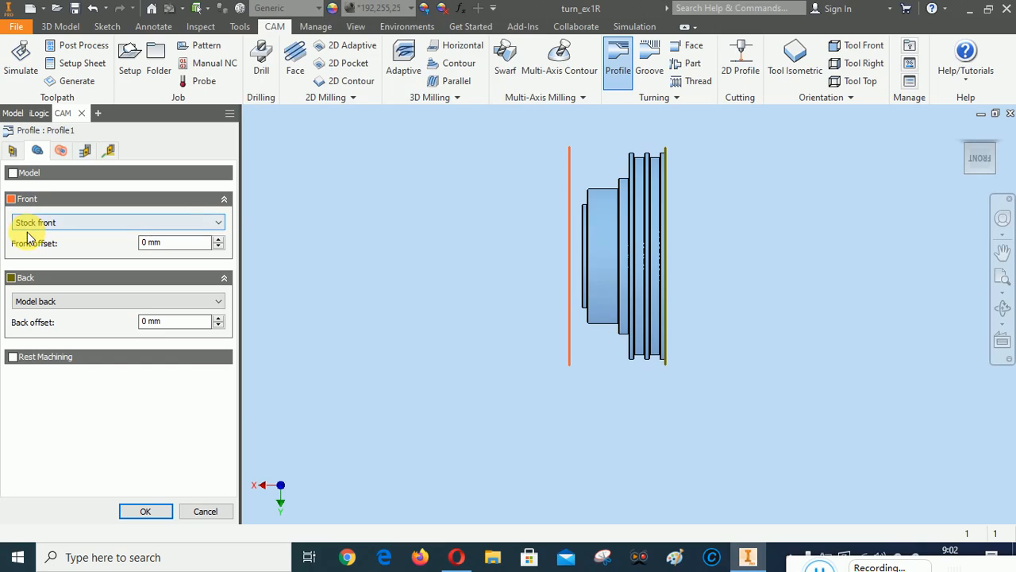
left_click(83, 222)
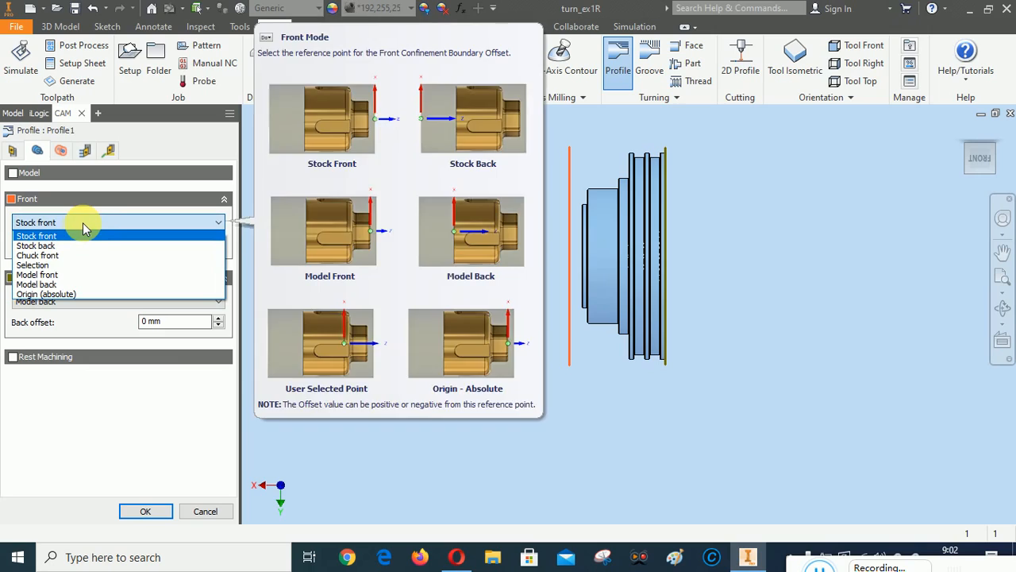
left_click(48, 275)
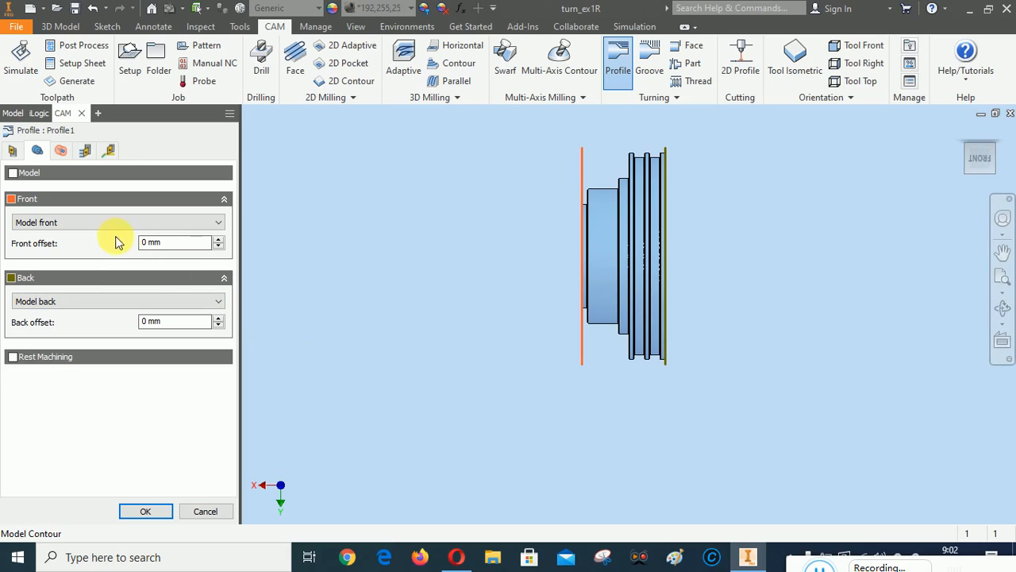
left_click(86, 225)
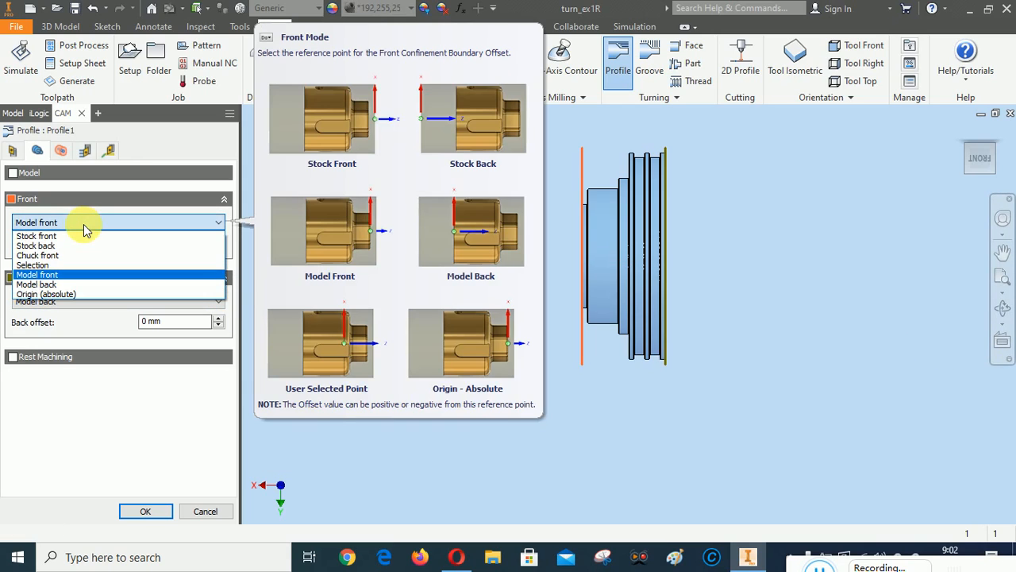
left_click(69, 235)
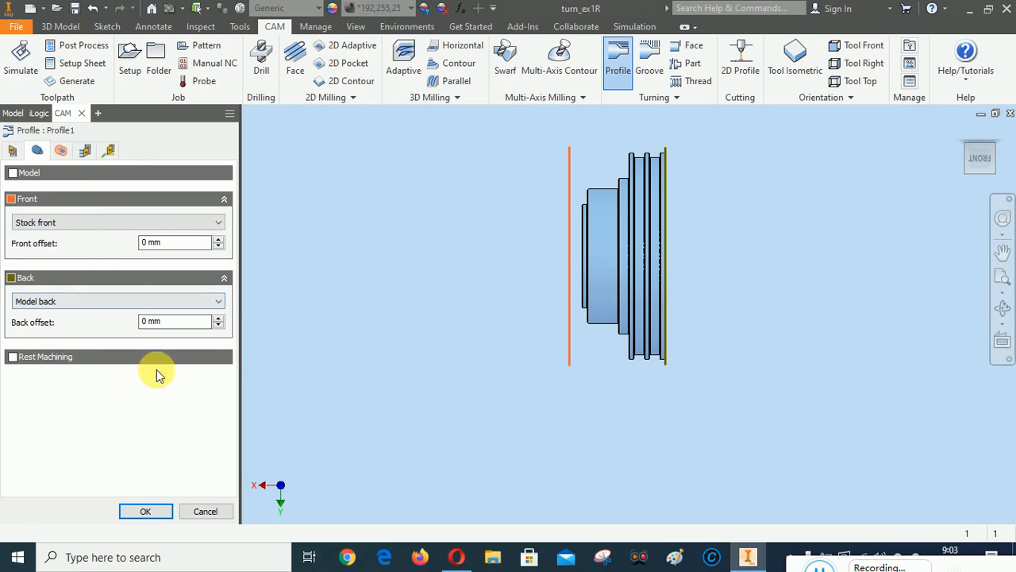
Set Profile1's back boundary offset to -5 mm
left_click(218, 317)
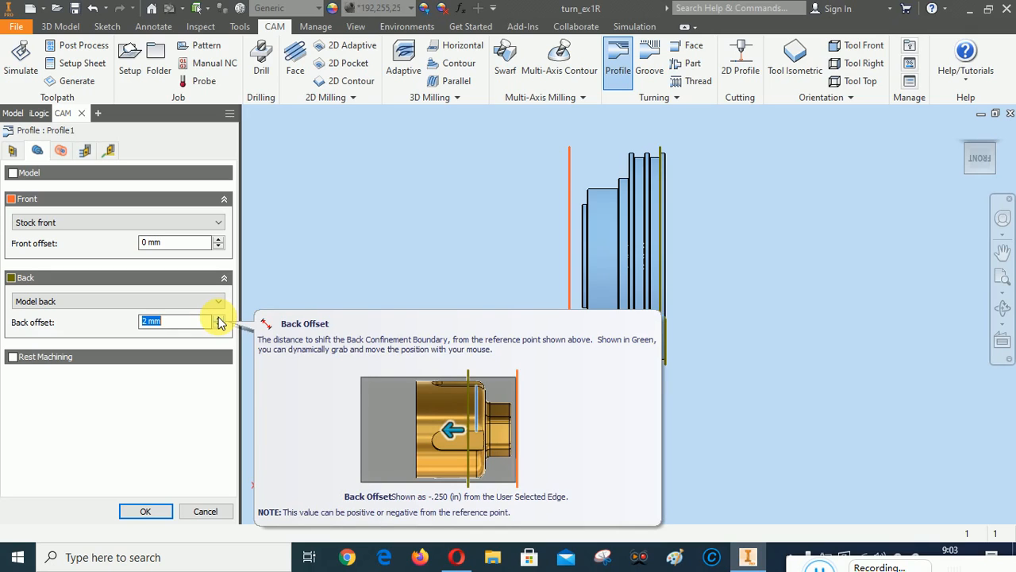
left_click(219, 327)
left_click(218, 326)
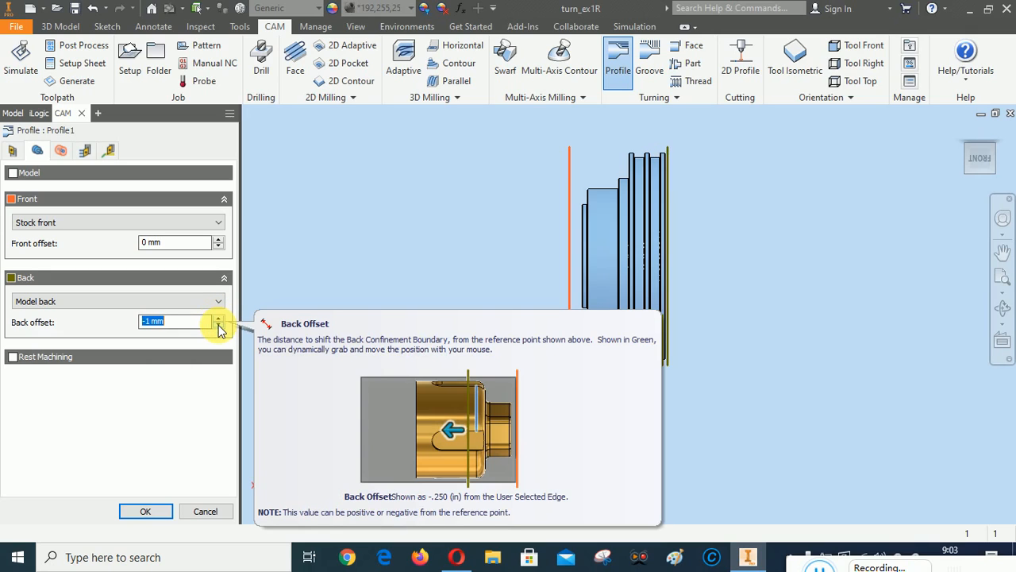
left_click(218, 327)
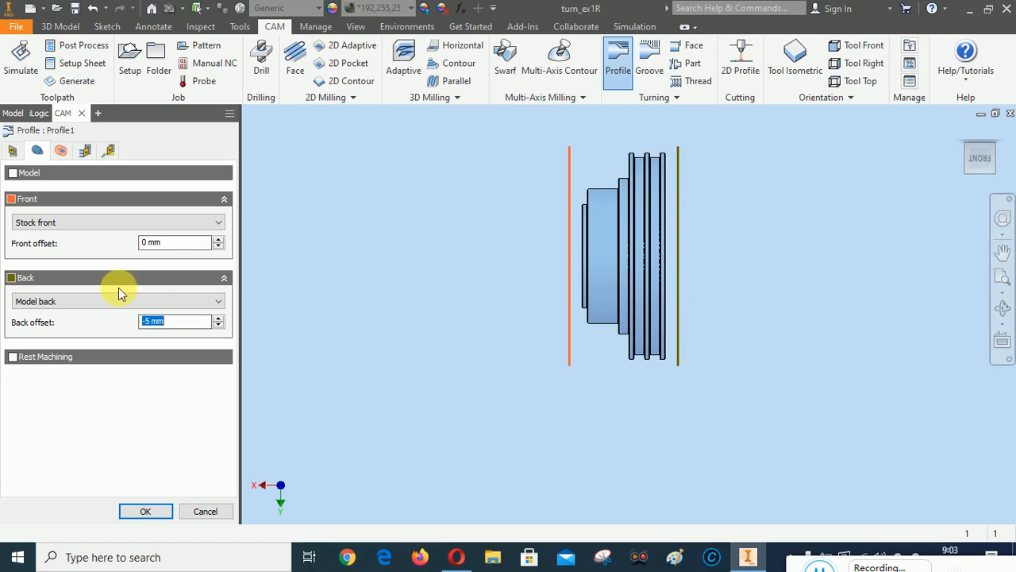
left_click(61, 150)
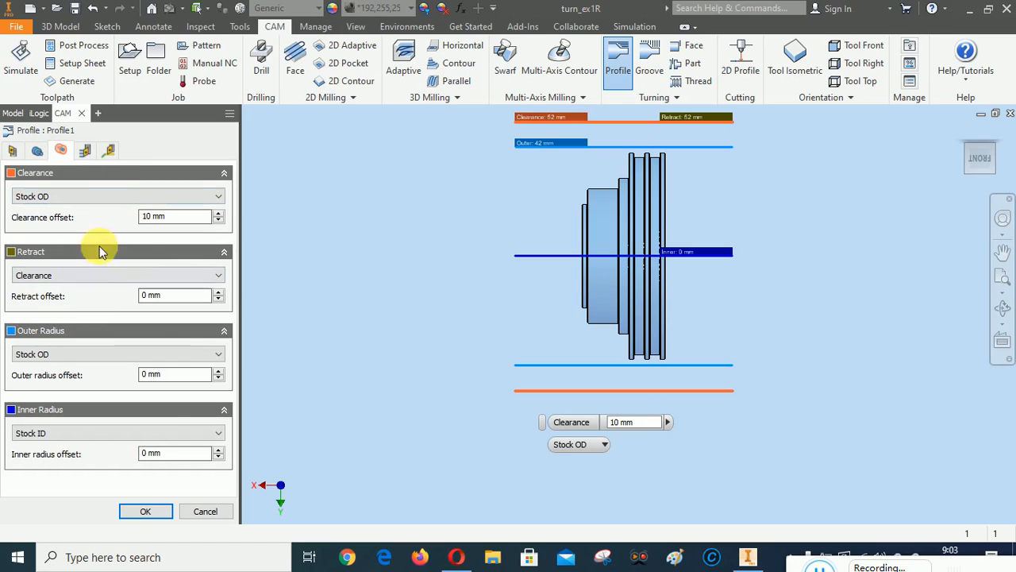
Set Profile1's finishing pass stepover to 0,2 mm
left_click(86, 150)
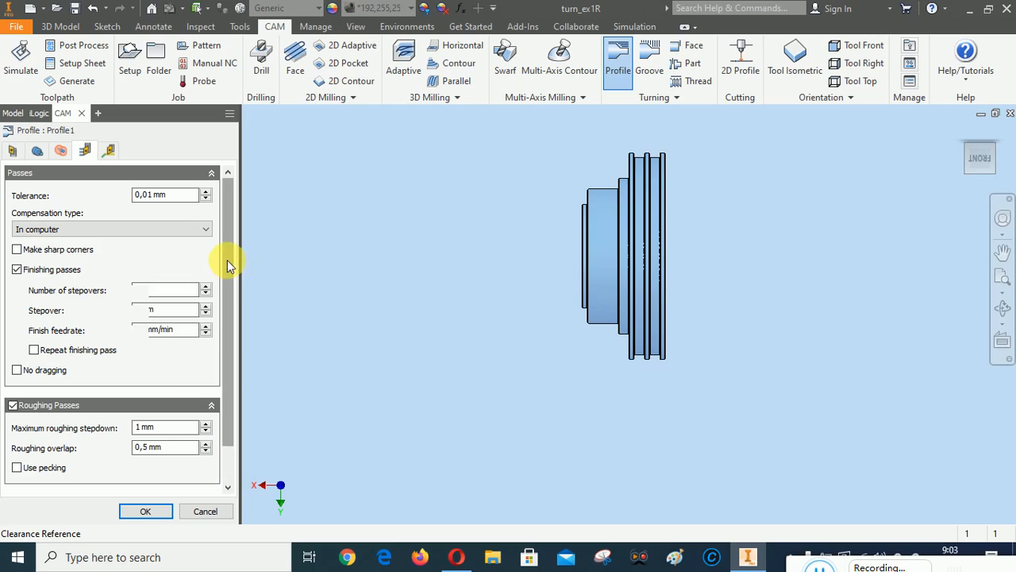
scroll(229, 269, "down", 1)
mouse_move(229, 269)
left_mouse_down()
mouse_move(233, 284)
mouse_move(232, 266)
left_mouse_up()
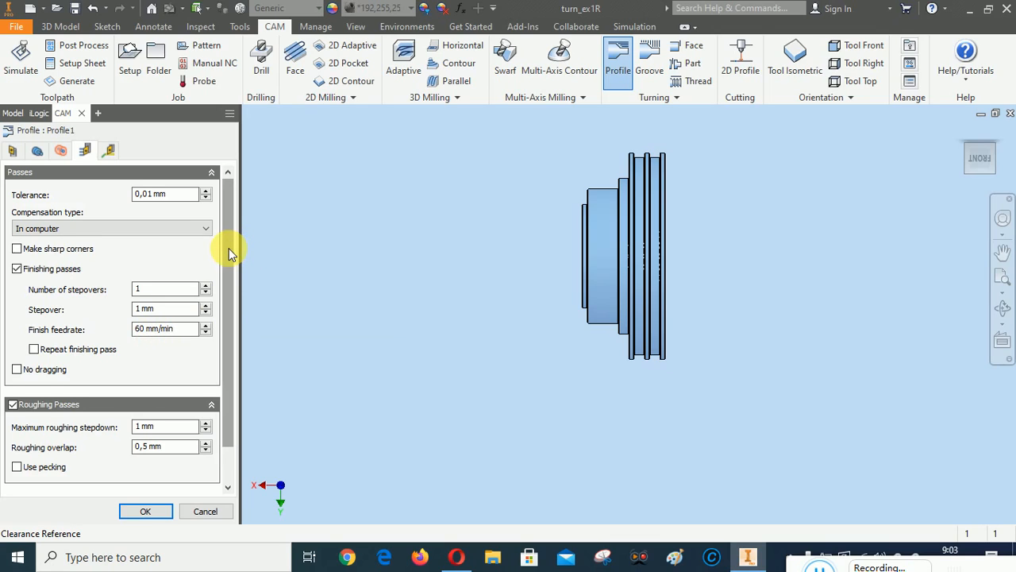
left_click_drag(228, 248, 228, 214)
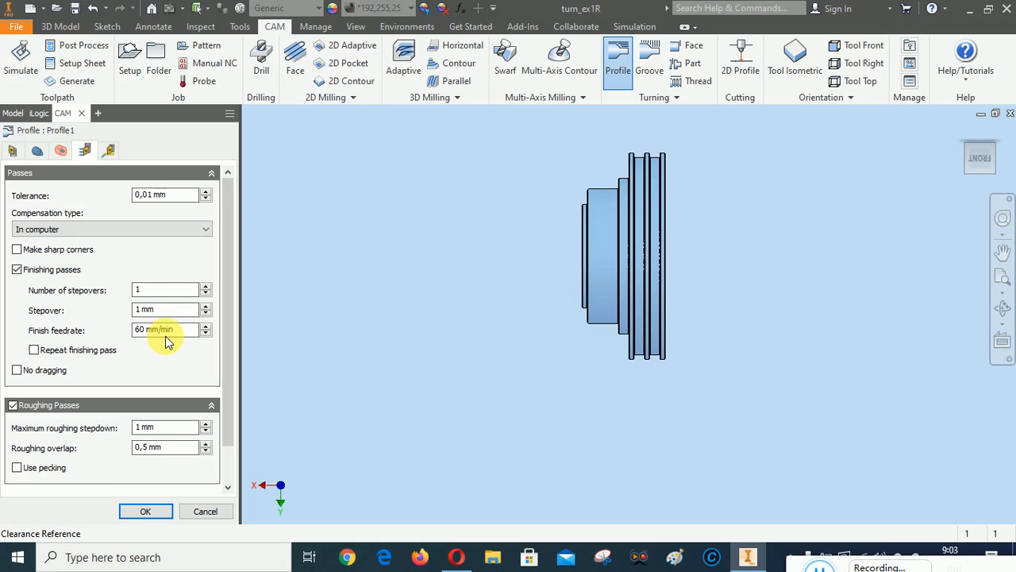
double_click(147, 309)
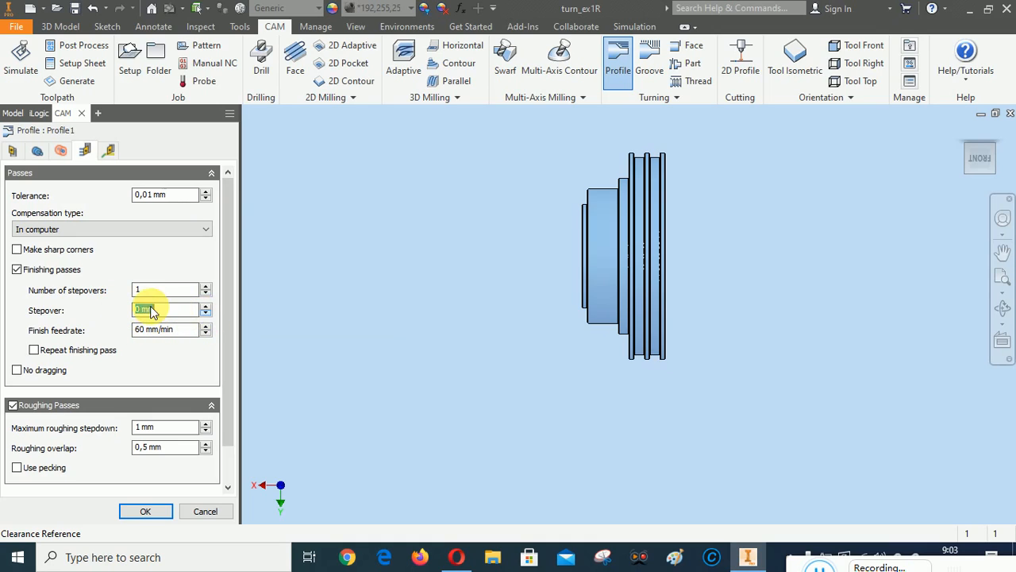
type("0,2")
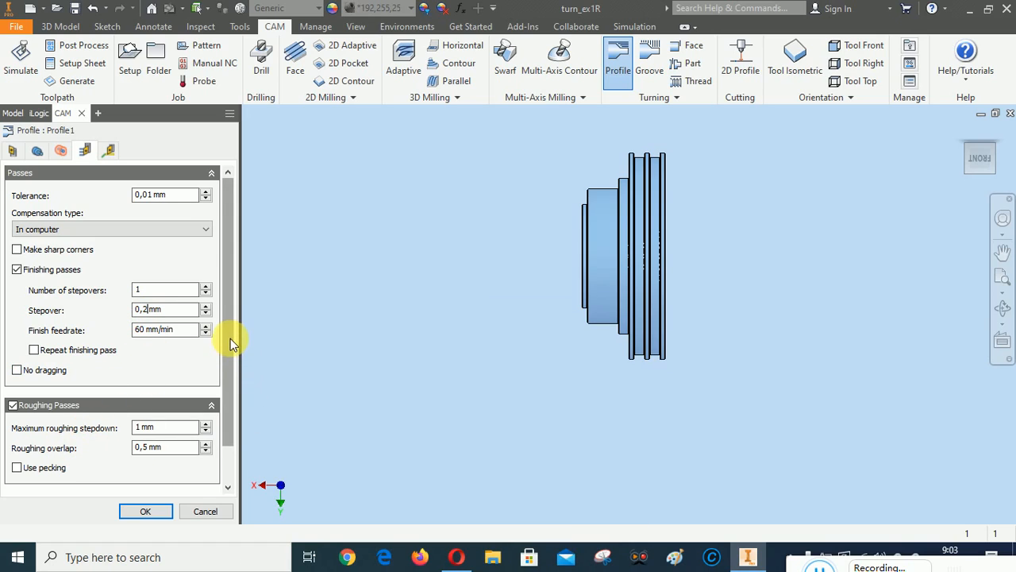
Set roughing passes to 2 mm maximum stepdown with 0,2 mm overlap, then confirm Profile1
left_click_drag(230, 338, 228, 383)
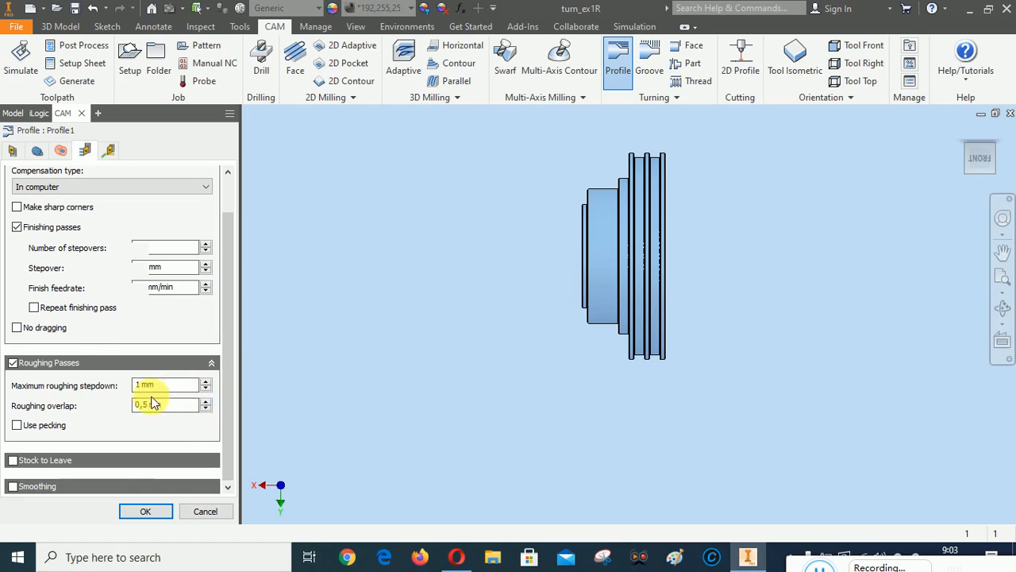
left_click(206, 382)
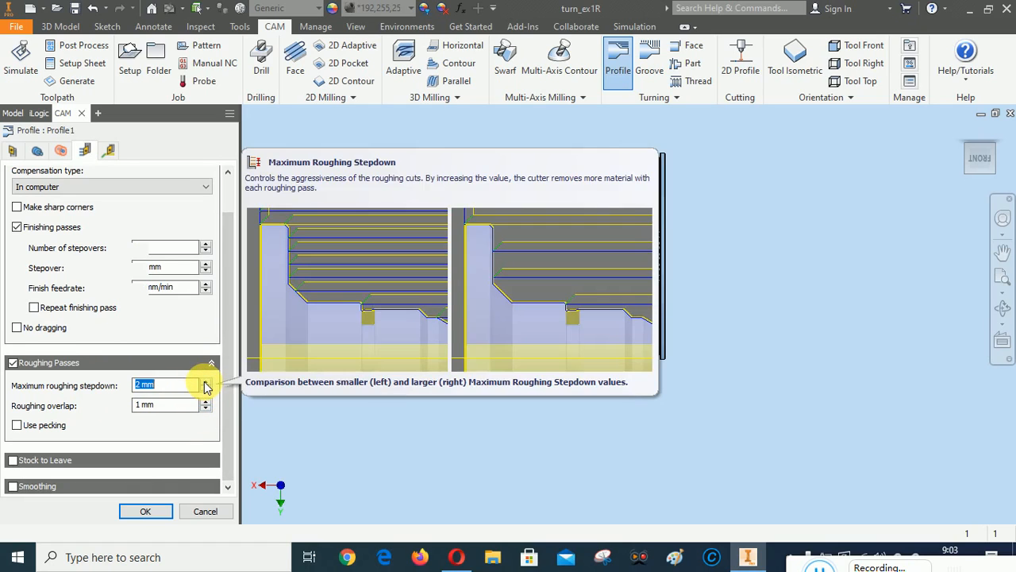
left_click(205, 409)
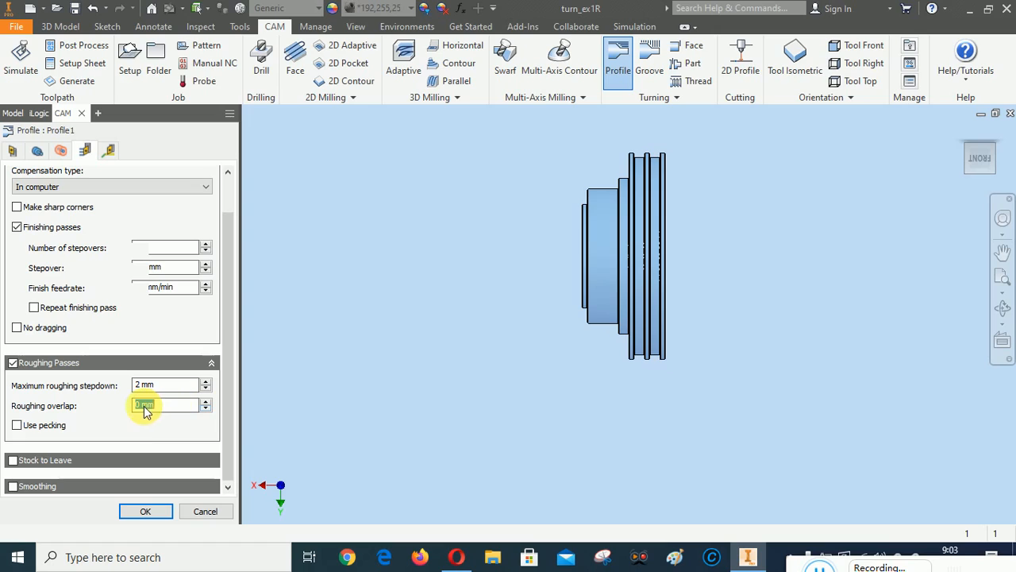
left_click(140, 408)
type(",2")
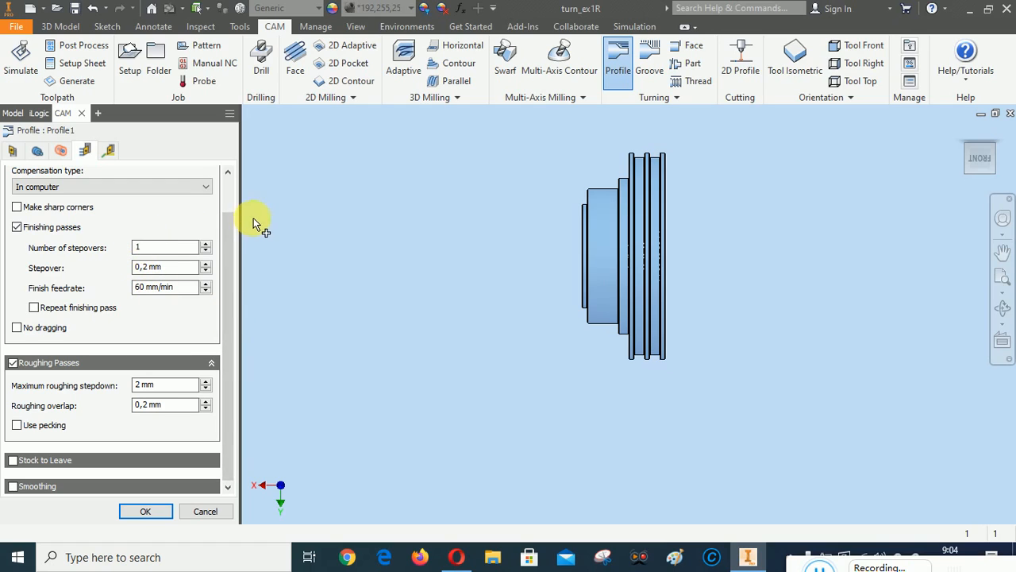
left_click_drag(225, 247, 232, 196)
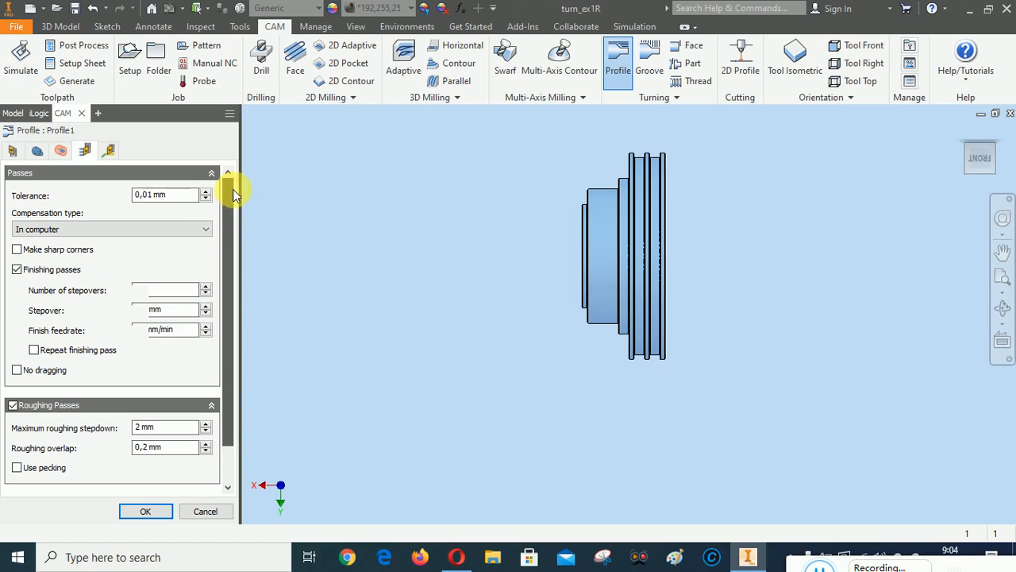
left_click(108, 151)
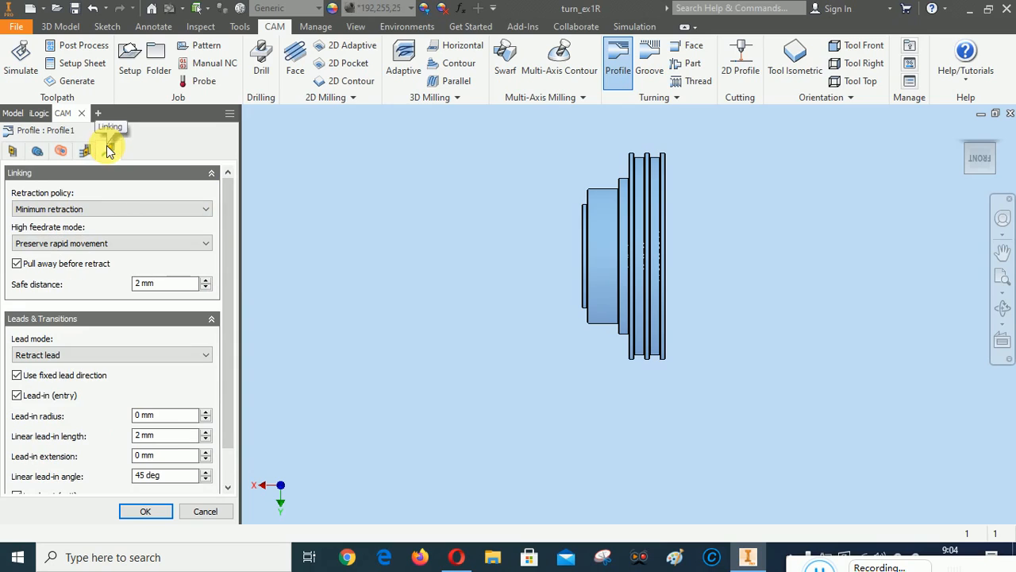
left_click_drag(227, 286, 233, 197)
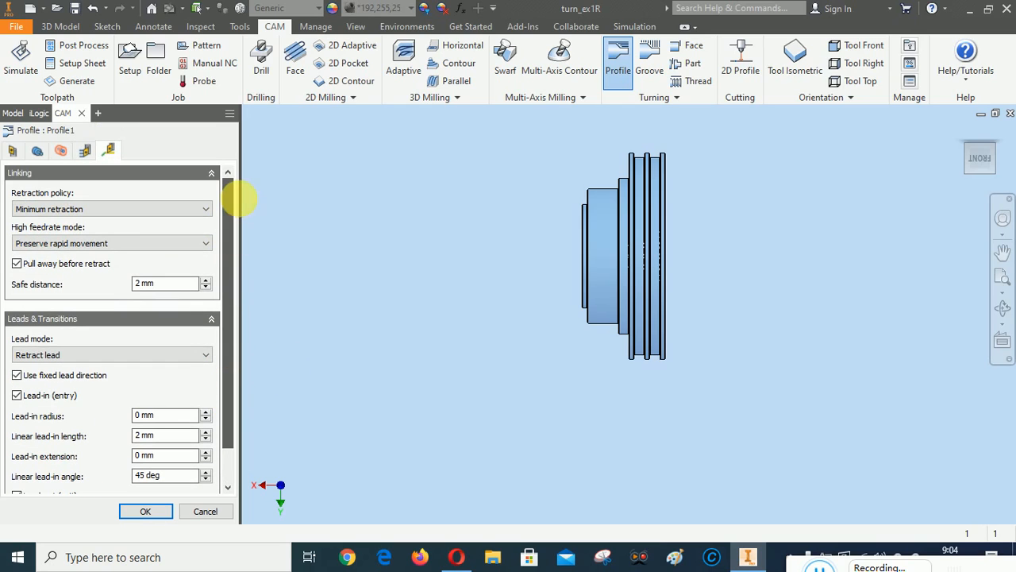
left_click(37, 151)
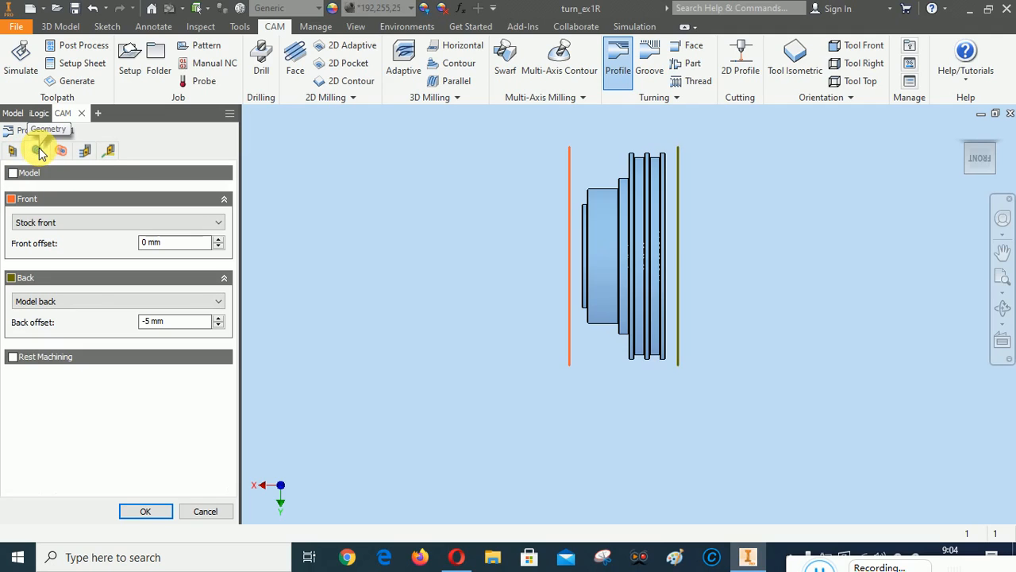
left_click(86, 150)
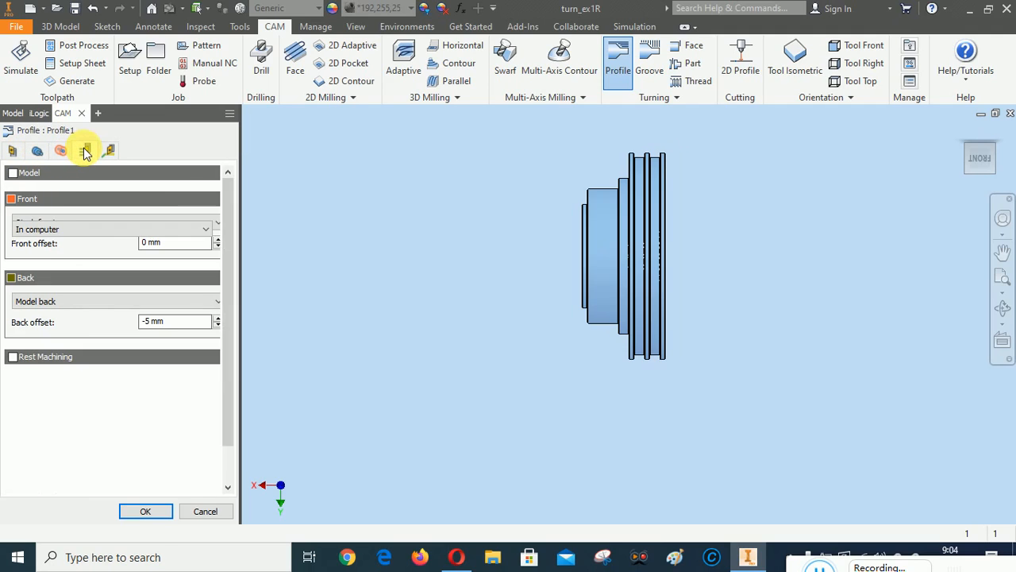
left_click(146, 511)
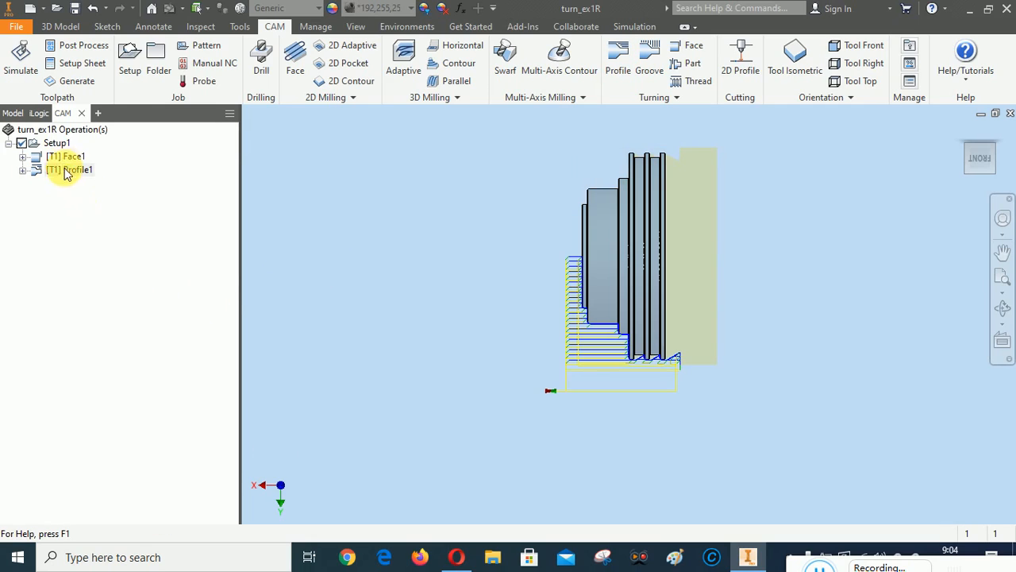
right_click(56, 146)
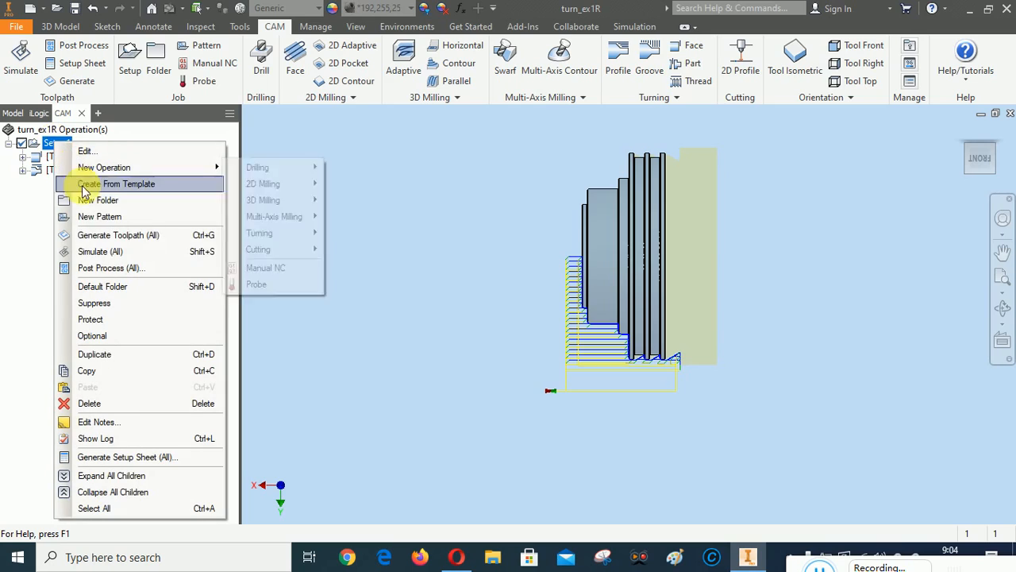
left_click(93, 252)
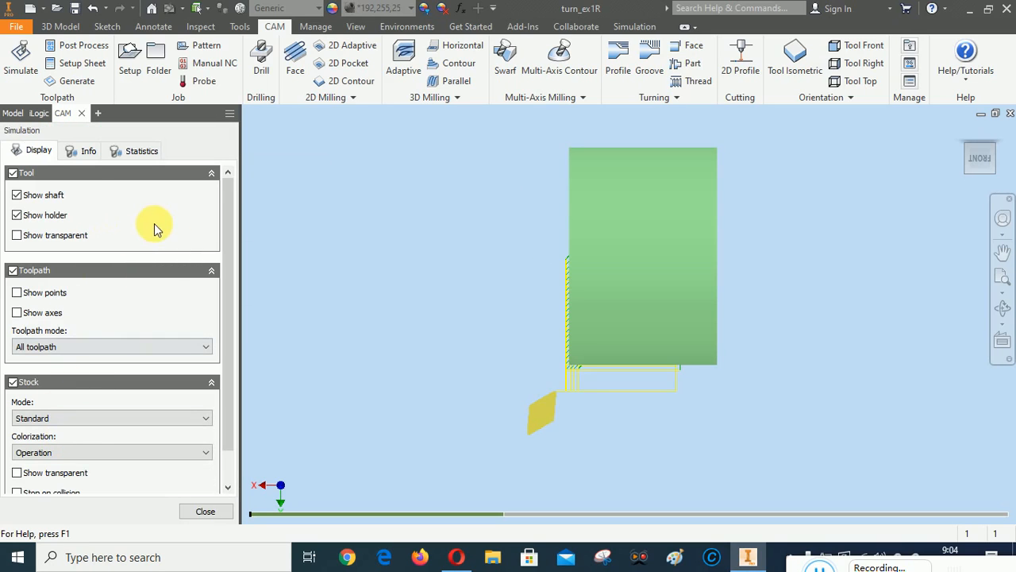
right_click(405, 227)
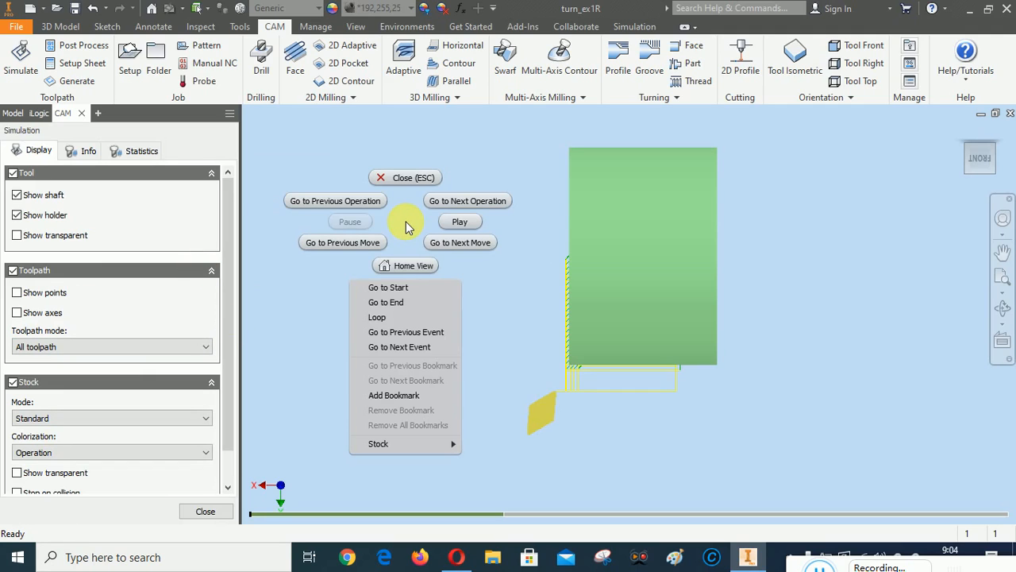
left_click(462, 223)
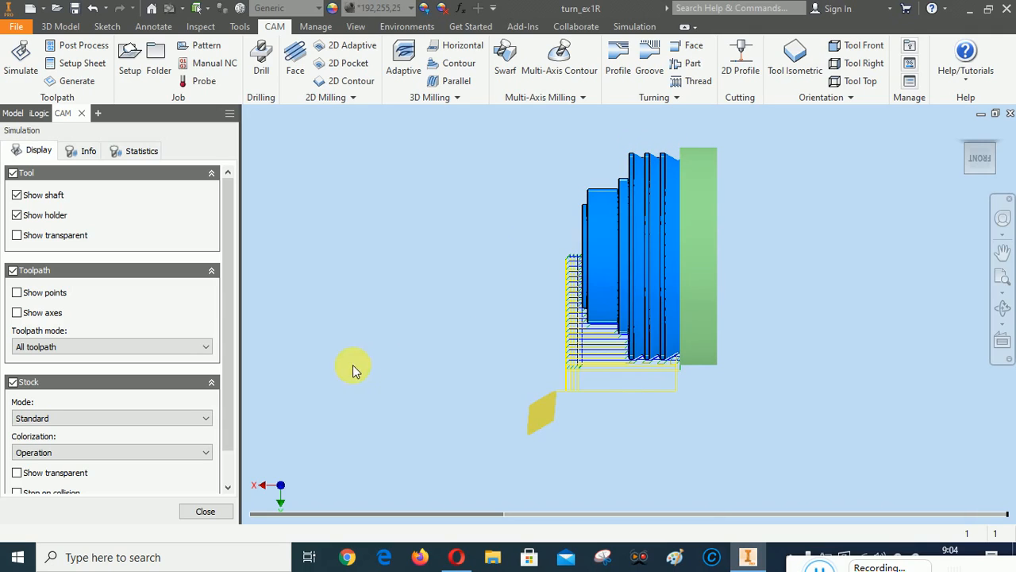
left_click(207, 510)
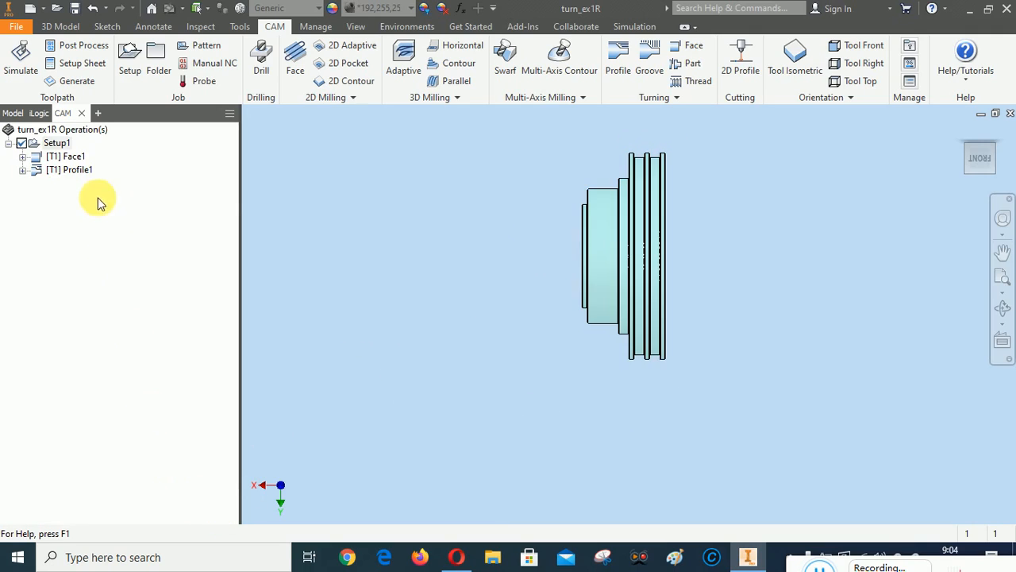
Edit Profile1 to set Grooving to Don't allow grooving, then regenerate its toolpath
right_click(73, 174)
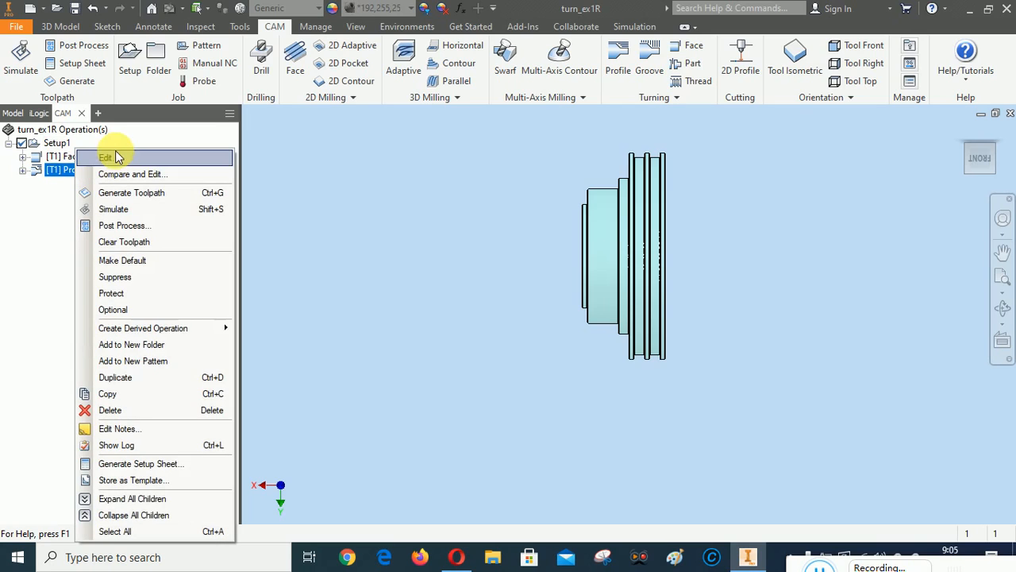
left_click(109, 162)
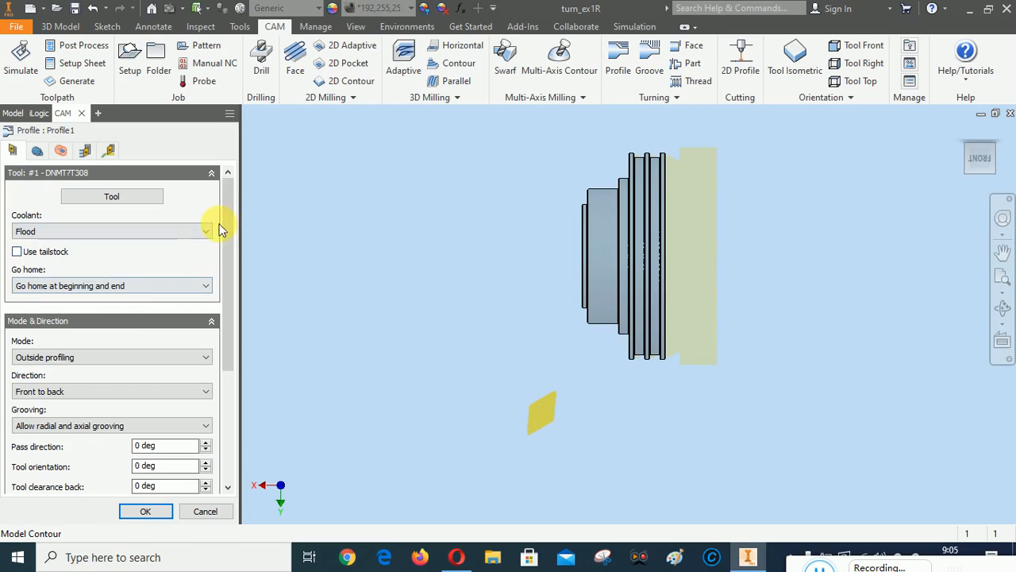
mouse_move(228, 212)
left_mouse_down()
mouse_move(229, 257)
mouse_move(227, 204)
left_mouse_up()
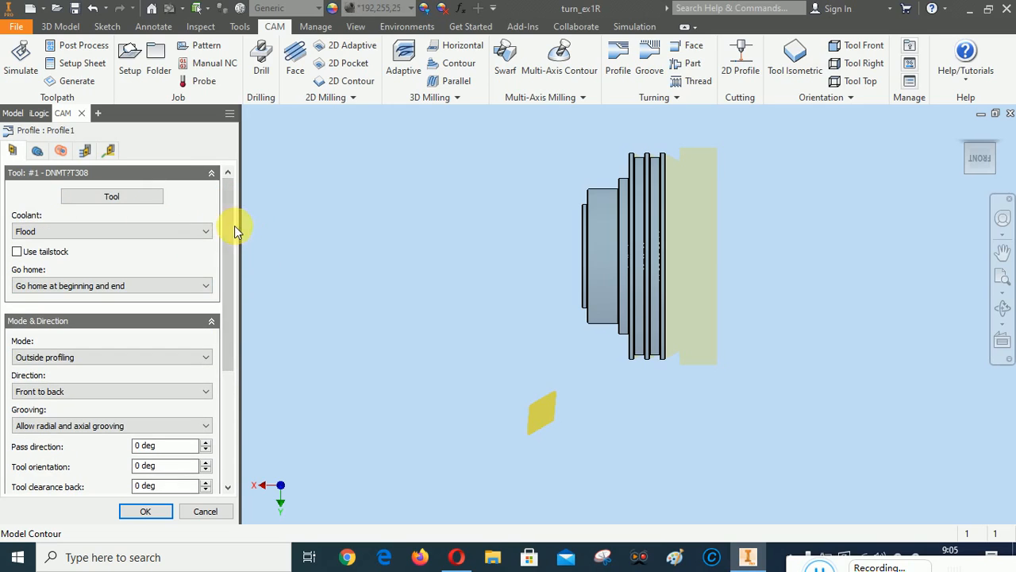
left_click_drag(229, 242, 229, 278)
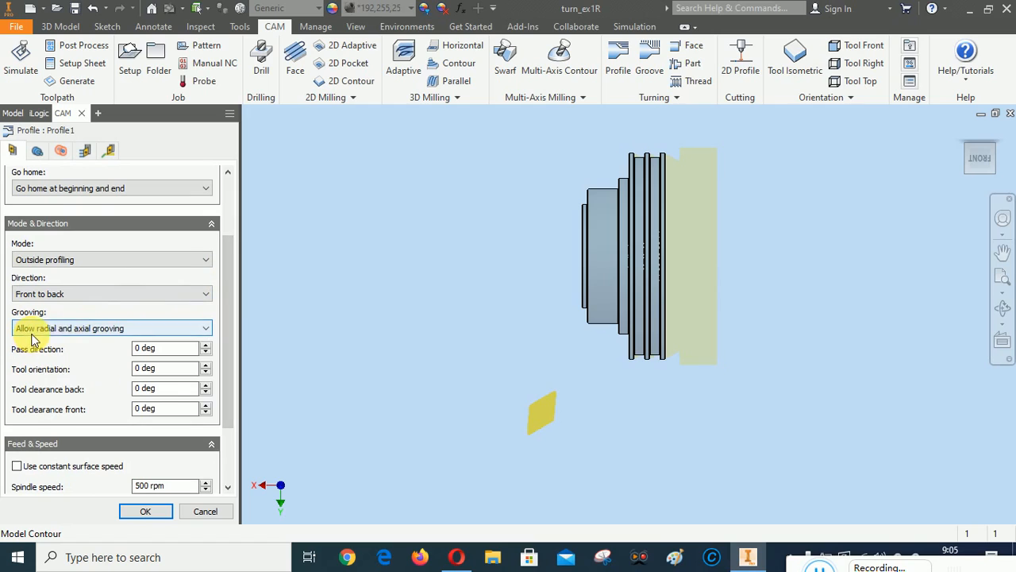
left_click(111, 328)
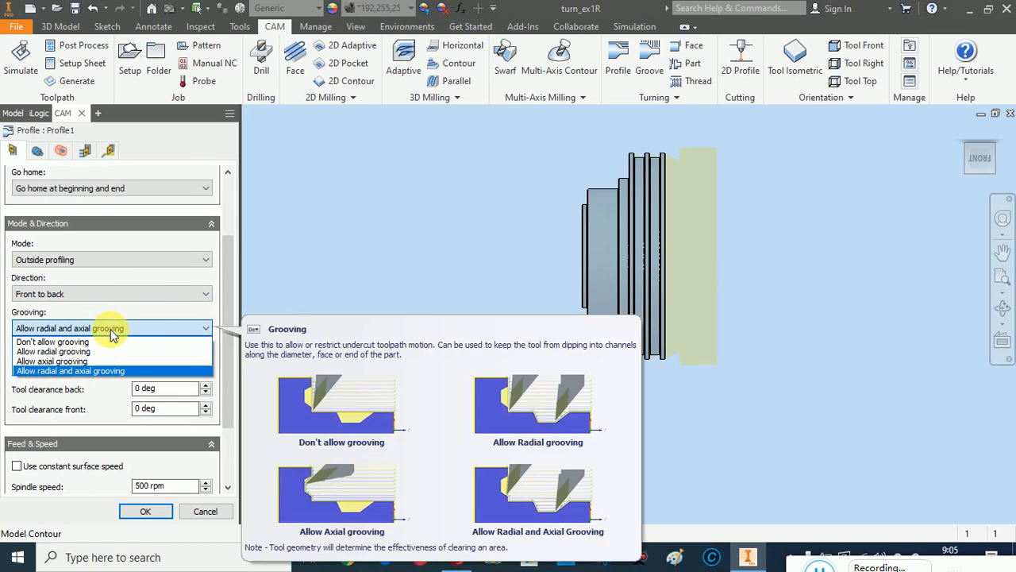
left_click(86, 340)
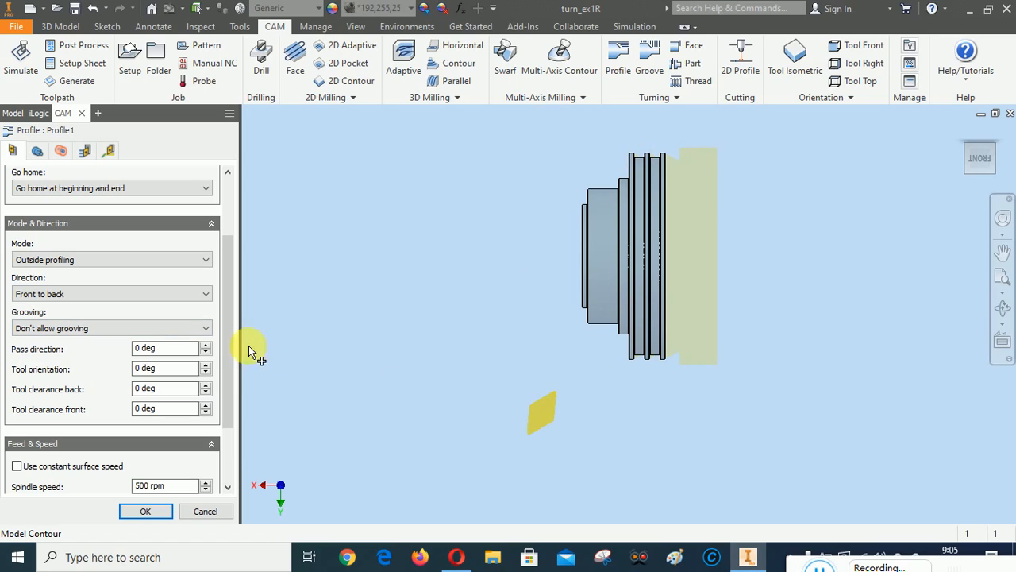
scroll(227, 341, "down", 3)
scroll(236, 325, "up", 4)
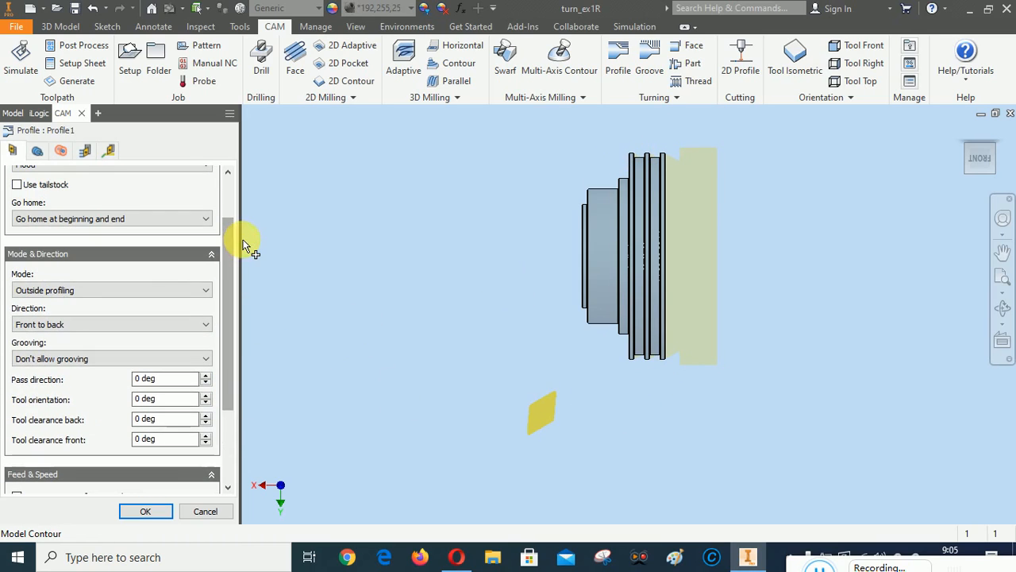
left_click_drag(225, 273, 229, 212)
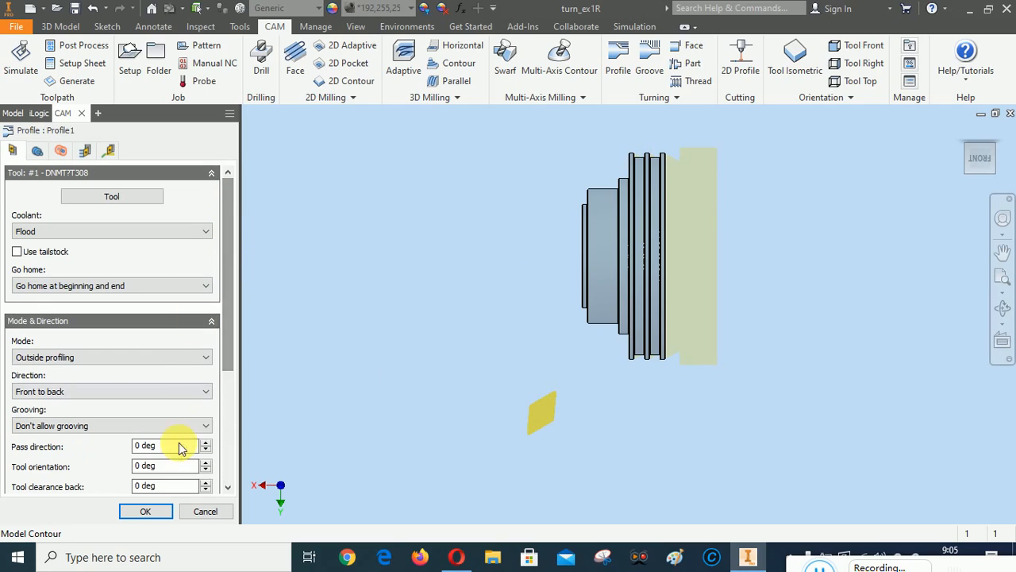
left_click(151, 511)
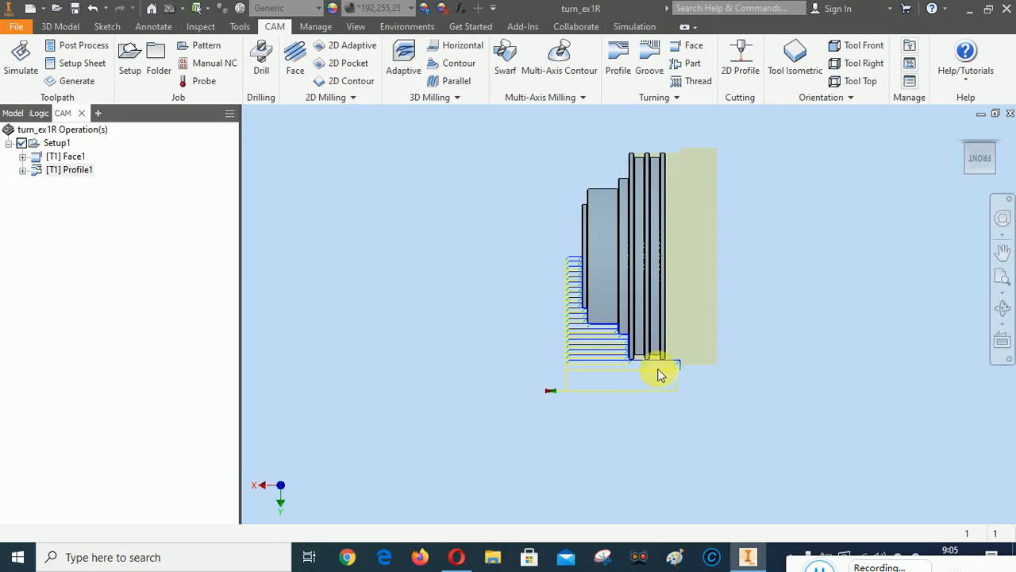
scroll(653, 366, "down", 6)
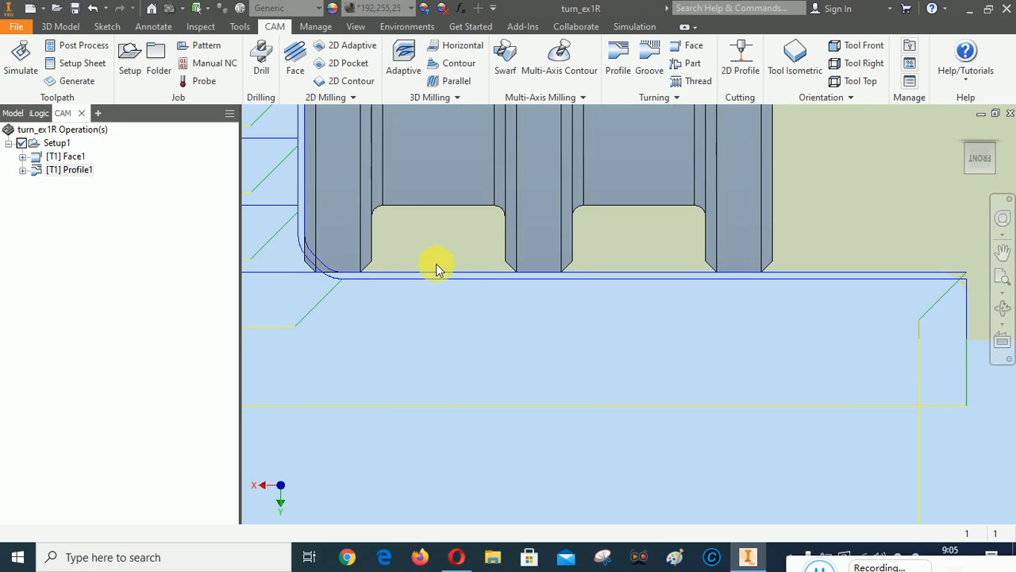
scroll(633, 312, "up", 2)
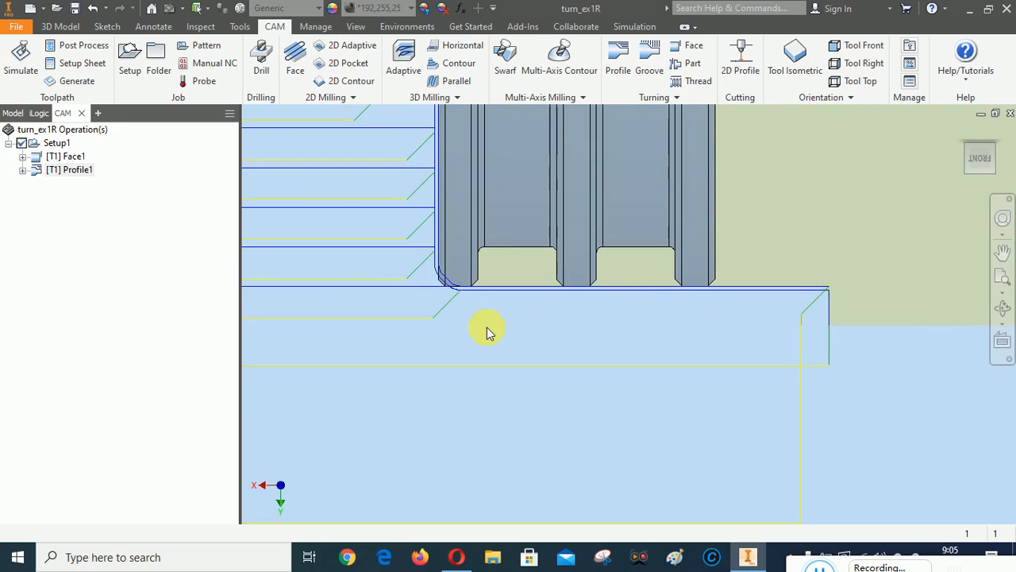
scroll(487, 332, "up", 2)
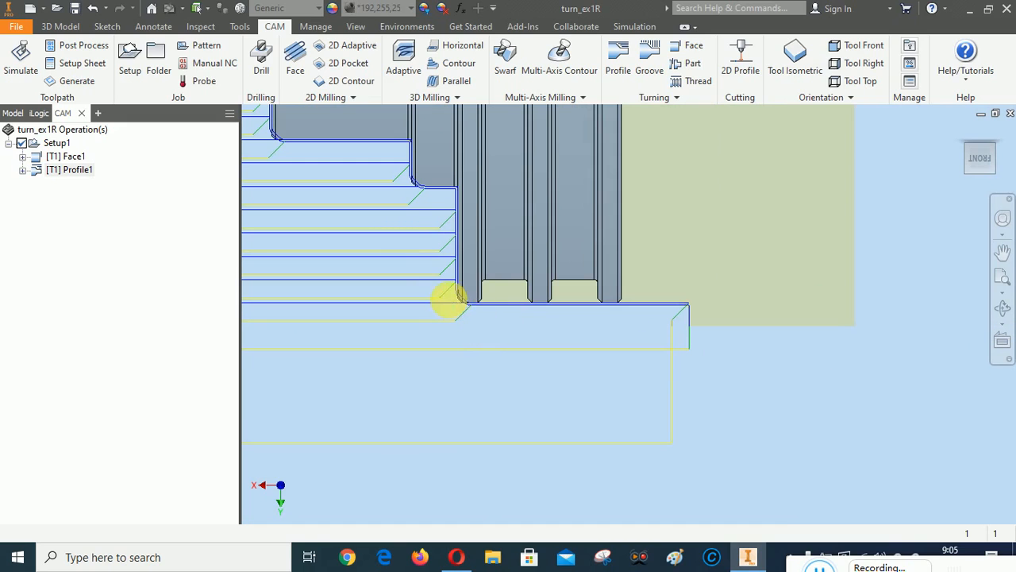
scroll(448, 299, "down", 4)
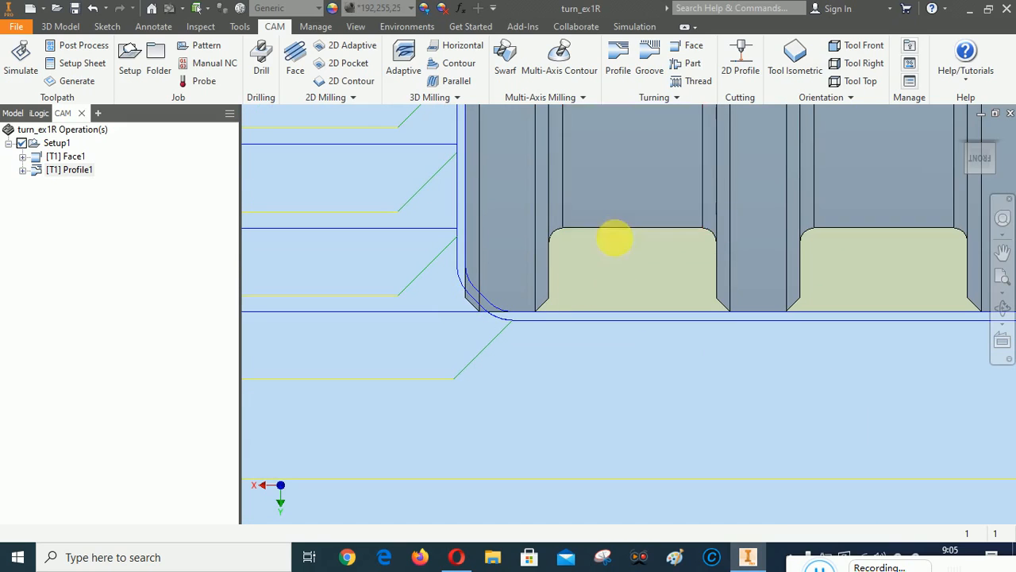
scroll(530, 397, "up", 2)
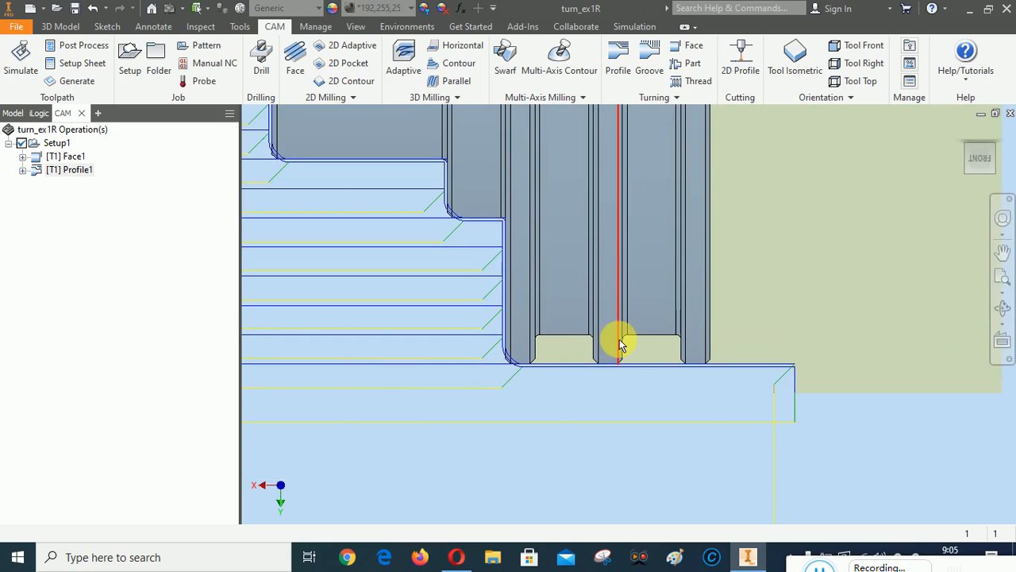
scroll(620, 343, "up", 3)
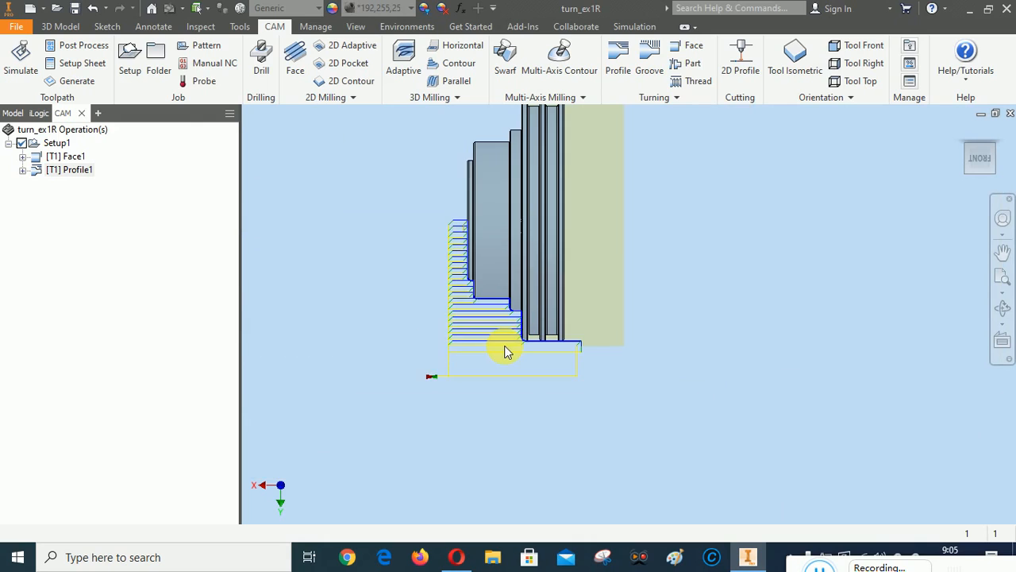
scroll(431, 351, "down", 1)
scroll(537, 324, "down", 3)
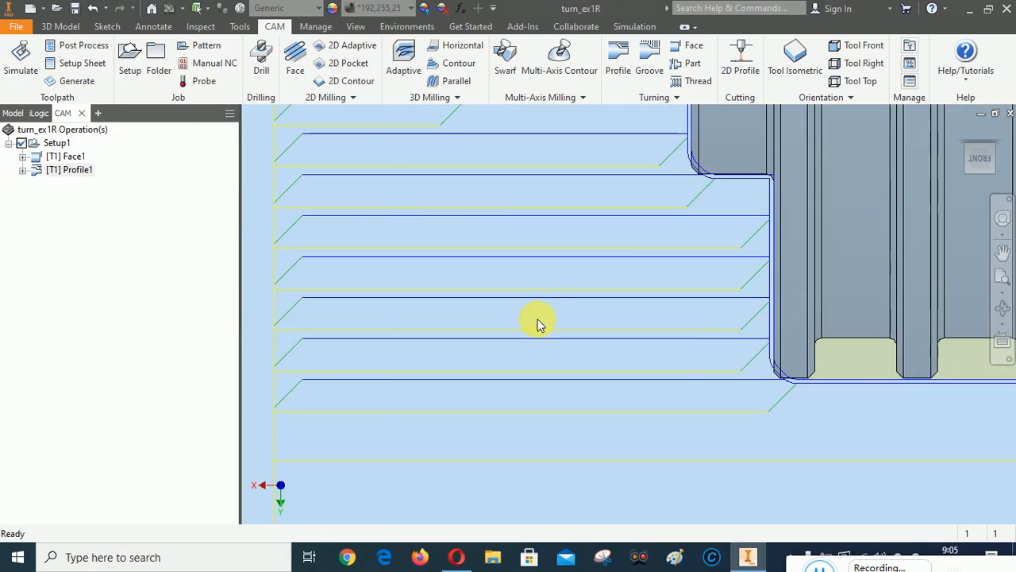
scroll(537, 323, "up", 1)
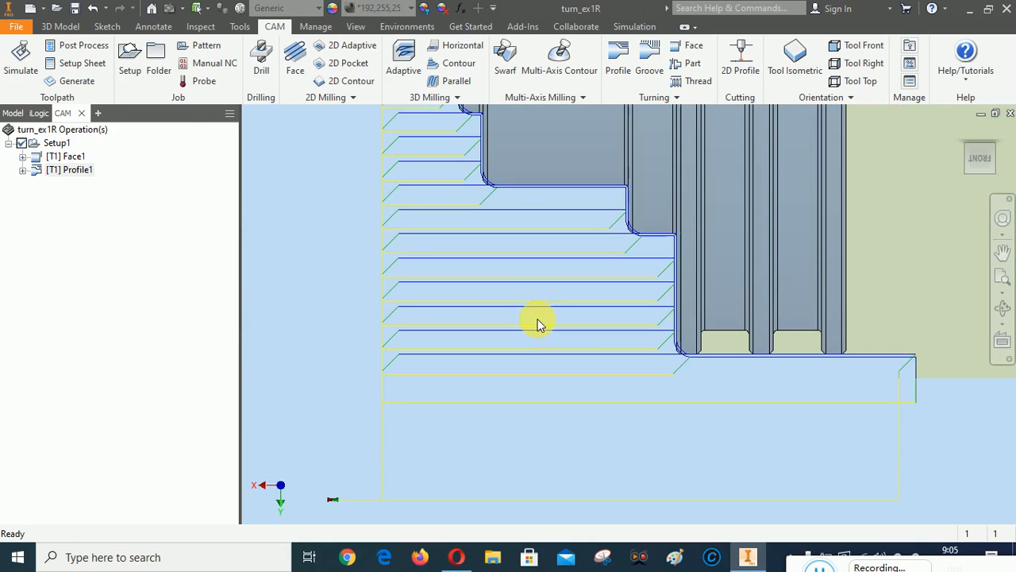
right_click(57, 143)
mouse_move(108, 190)
left_click(100, 251)
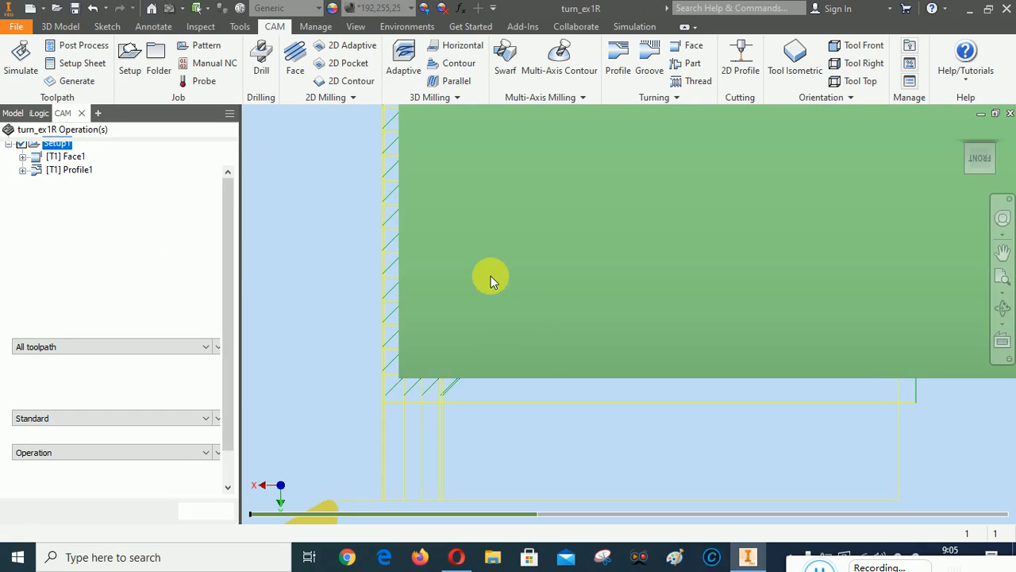
scroll(422, 356, "down", 3)
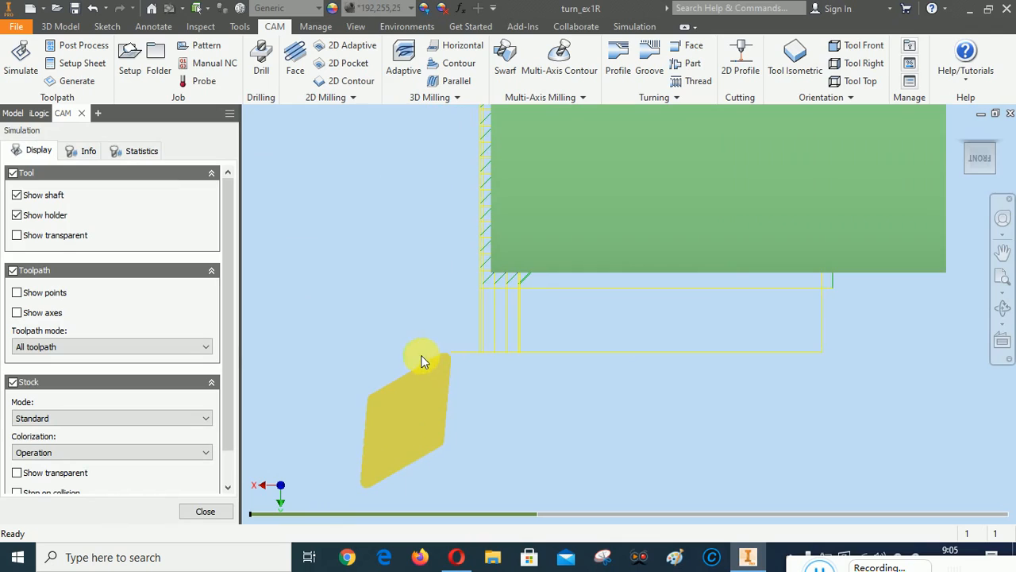
right_click(339, 206)
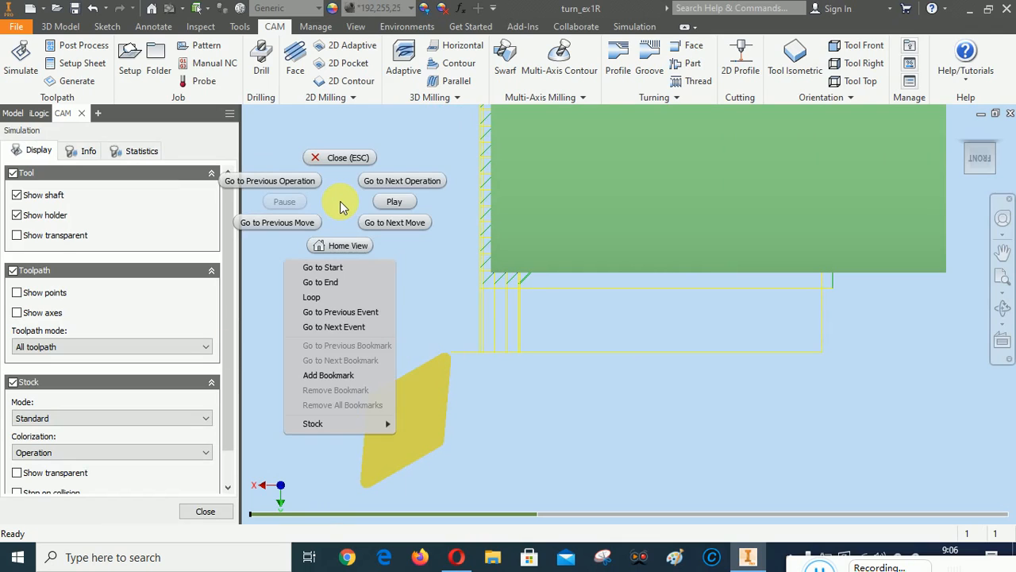
left_click(389, 221)
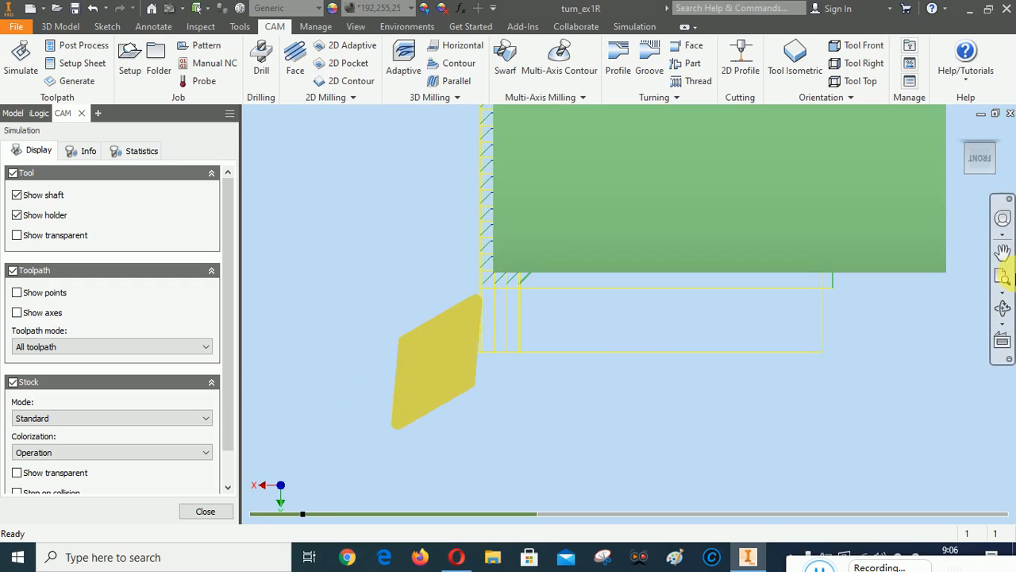
left_click(1003, 252)
left_click_drag(869, 333, 919, 431)
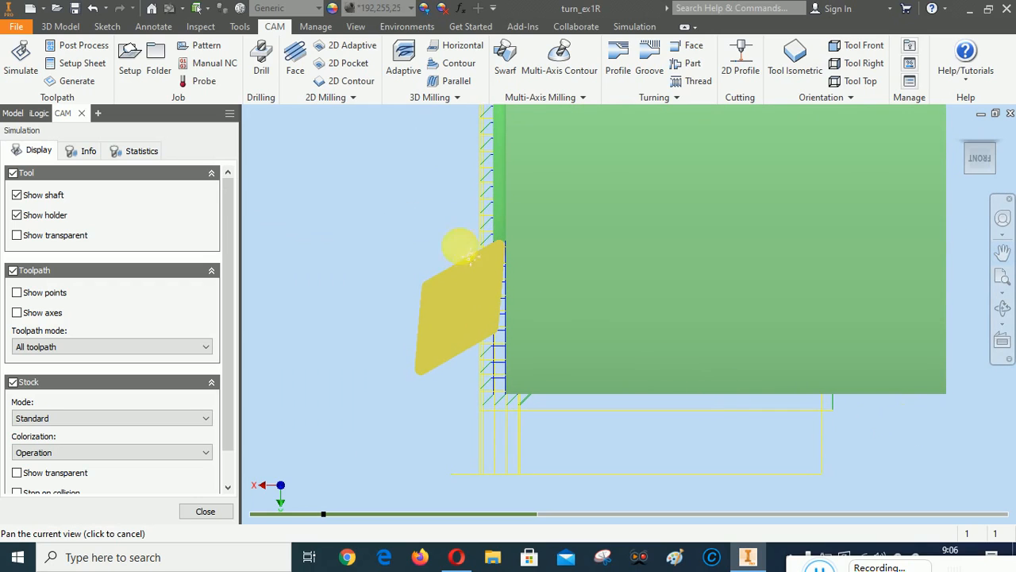
right_click_drag(367, 195, 341, 135)
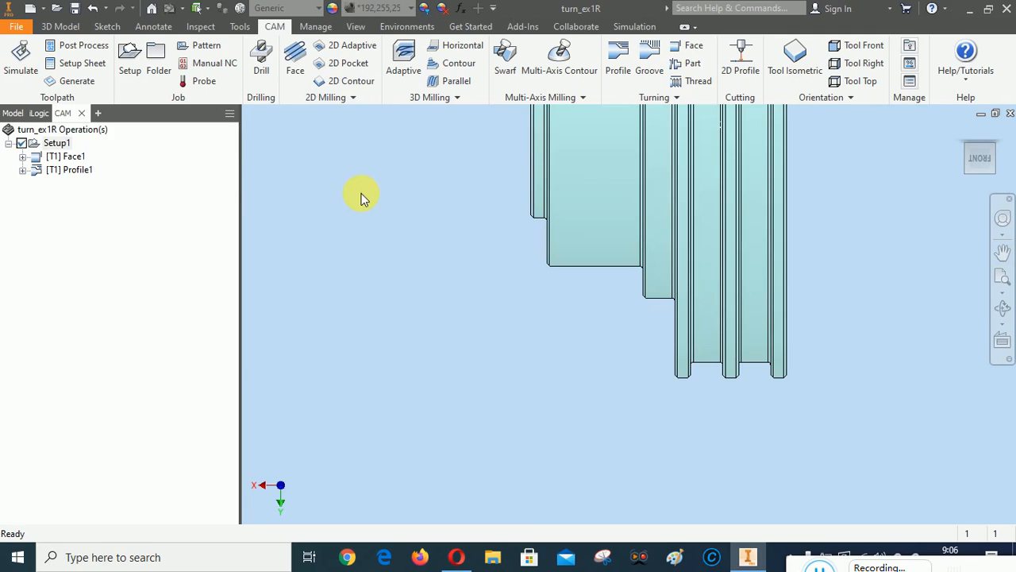
right_click(361, 198)
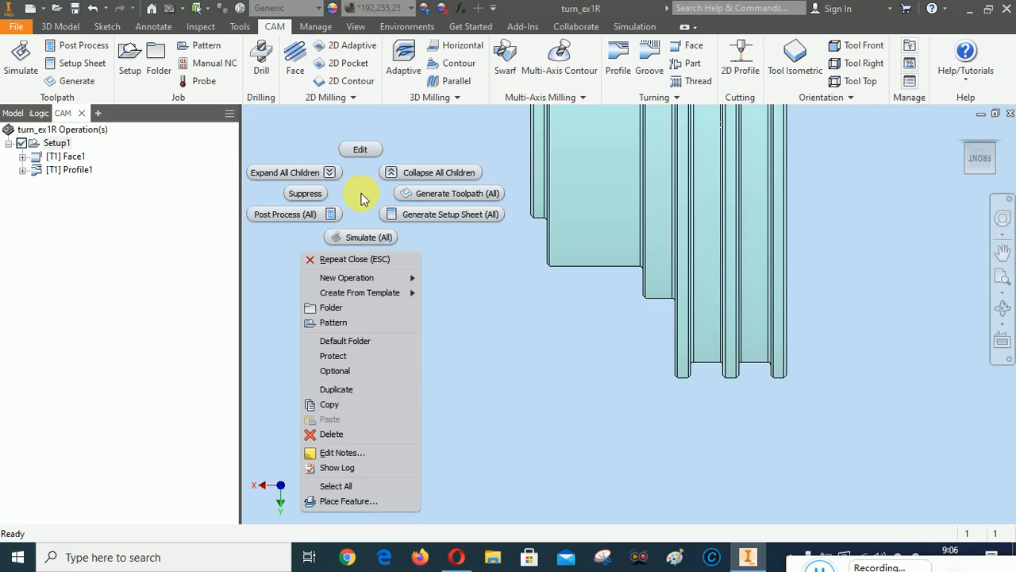
left_click(488, 337)
right_click(57, 148)
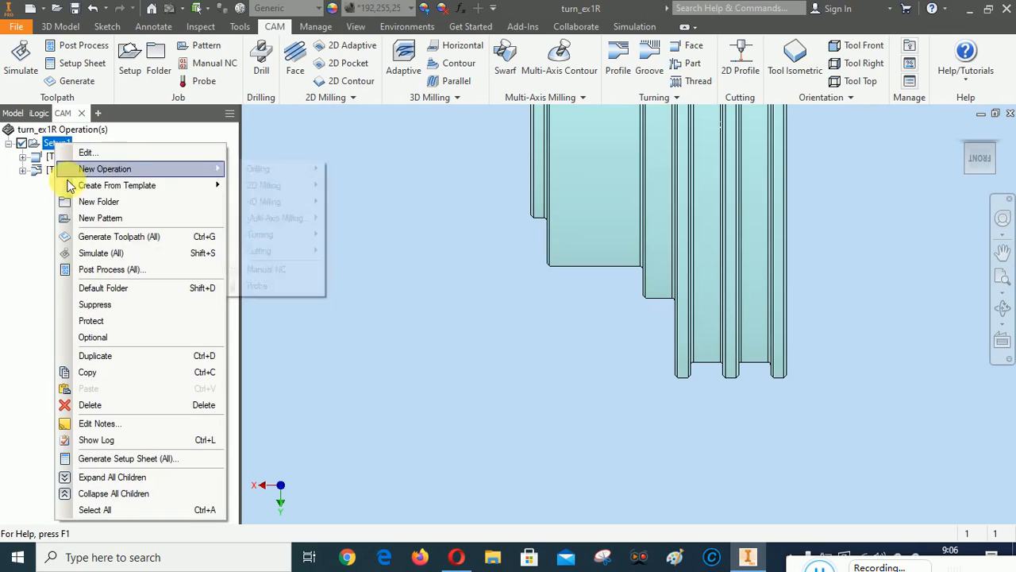
Launch the simulation for all Setup1 operations
left_click(87, 251)
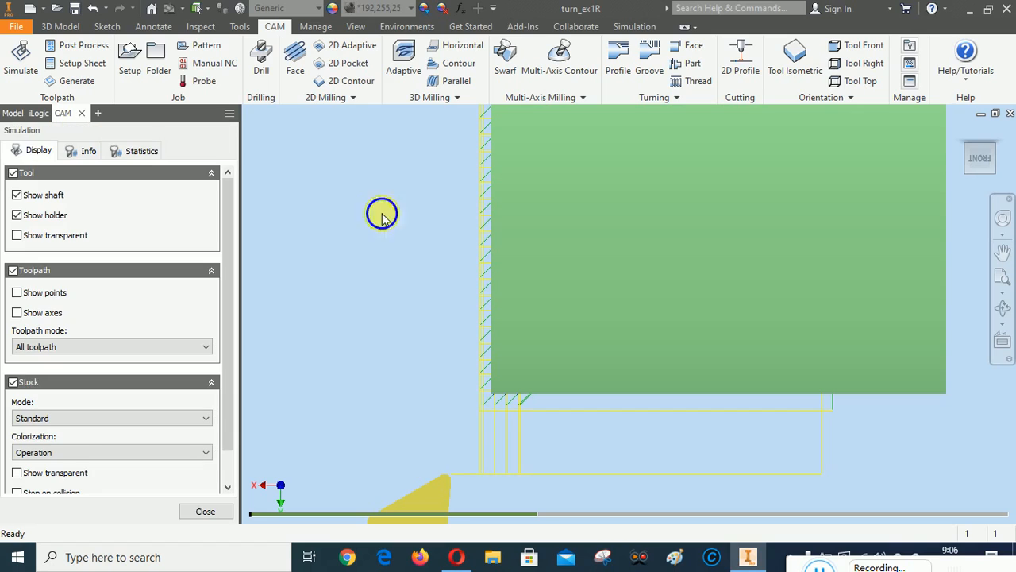
right_click(382, 215)
left_click(370, 278)
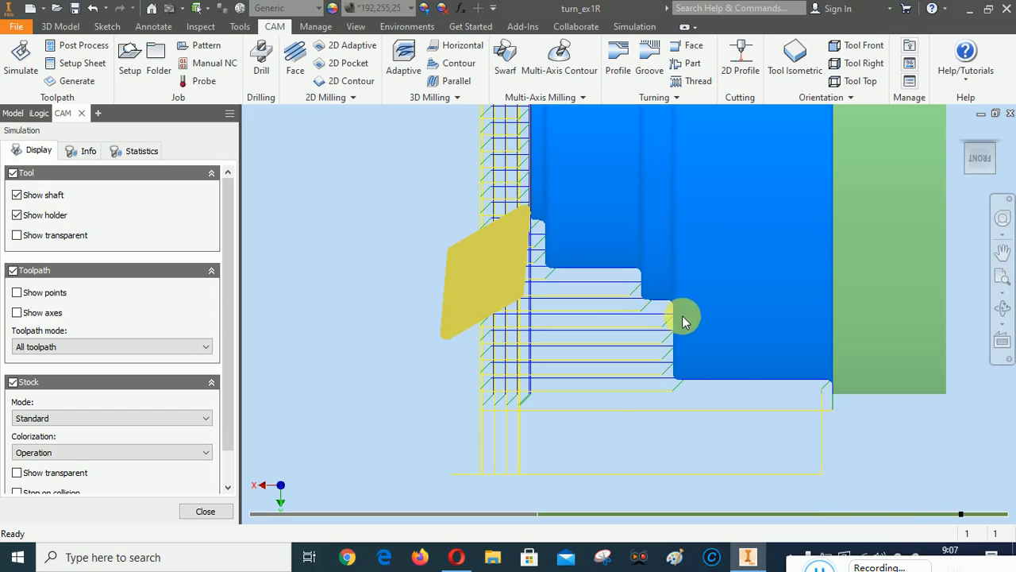
scroll(678, 322, "down", 2)
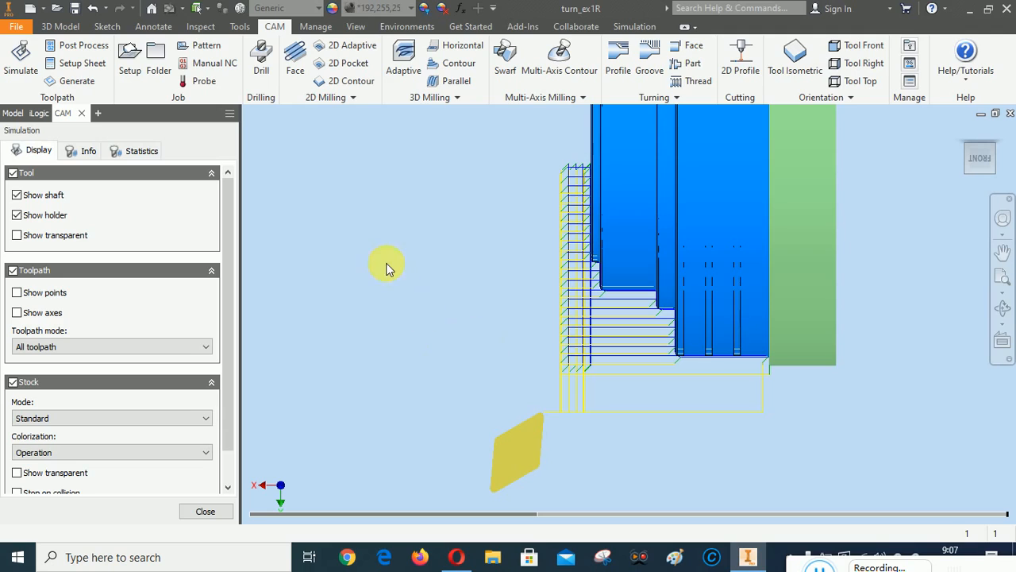
Play the turning simulation, zoom in to inspect the profile cut at the step, and close it
right_click(375, 225)
left_click(426, 220)
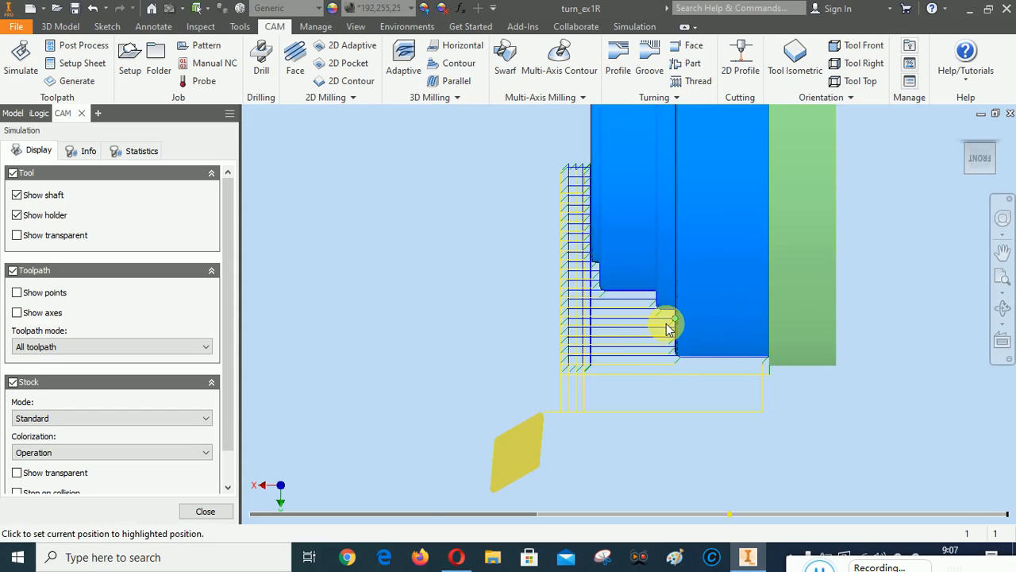
scroll(666, 323, "down", 5)
scroll(671, 278, "down", 3)
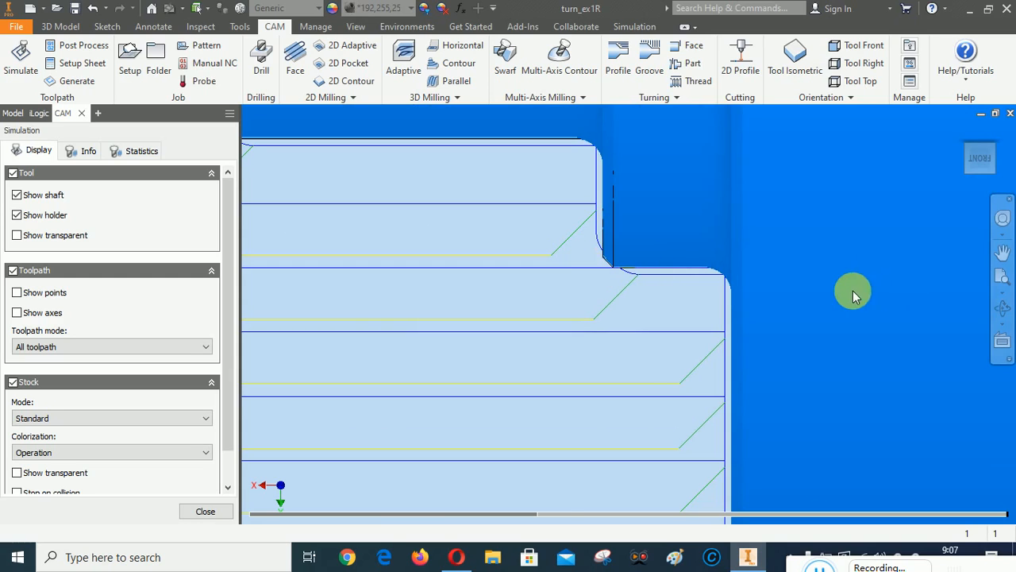
scroll(786, 285, "up", 8)
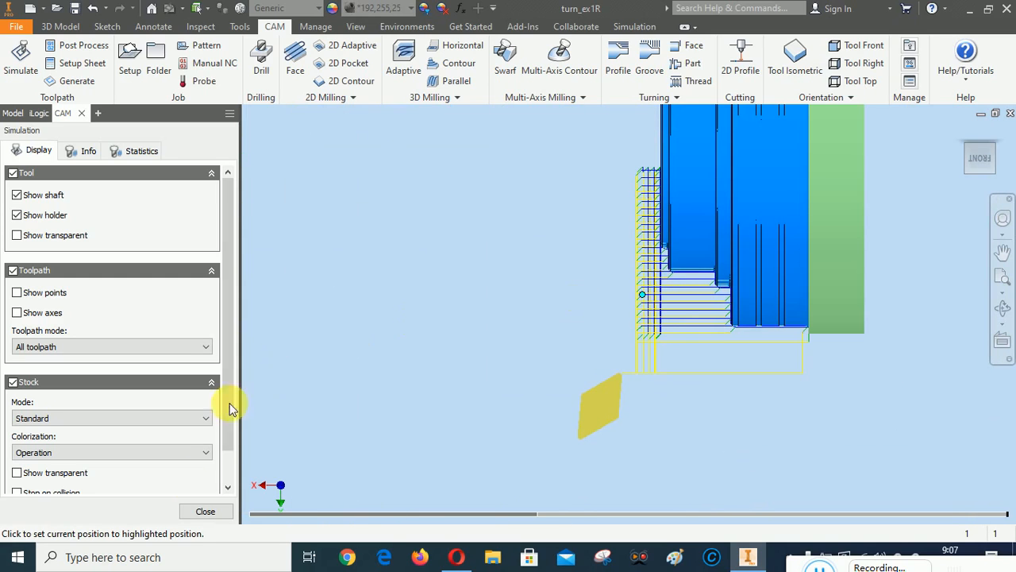
left_click(208, 513)
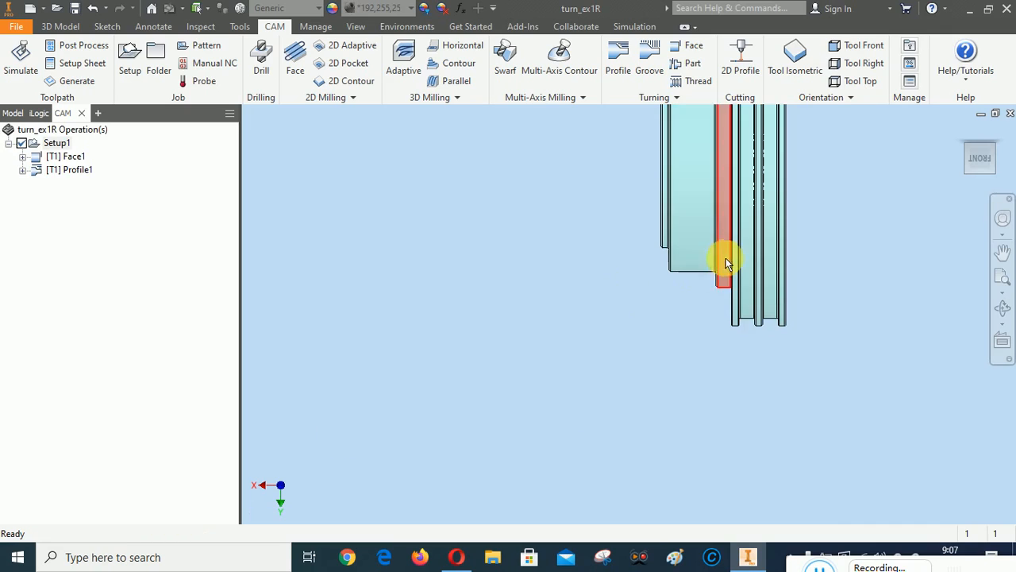
From the Inspect tab, measure the narrow face beside the step in an isometric view
scroll(731, 251, "down", 4)
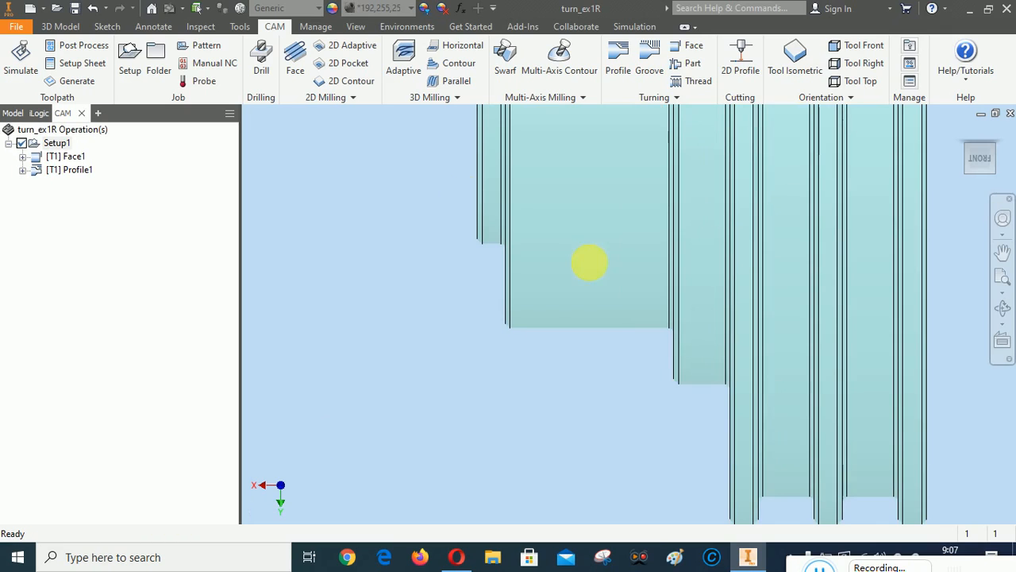
left_click(199, 27)
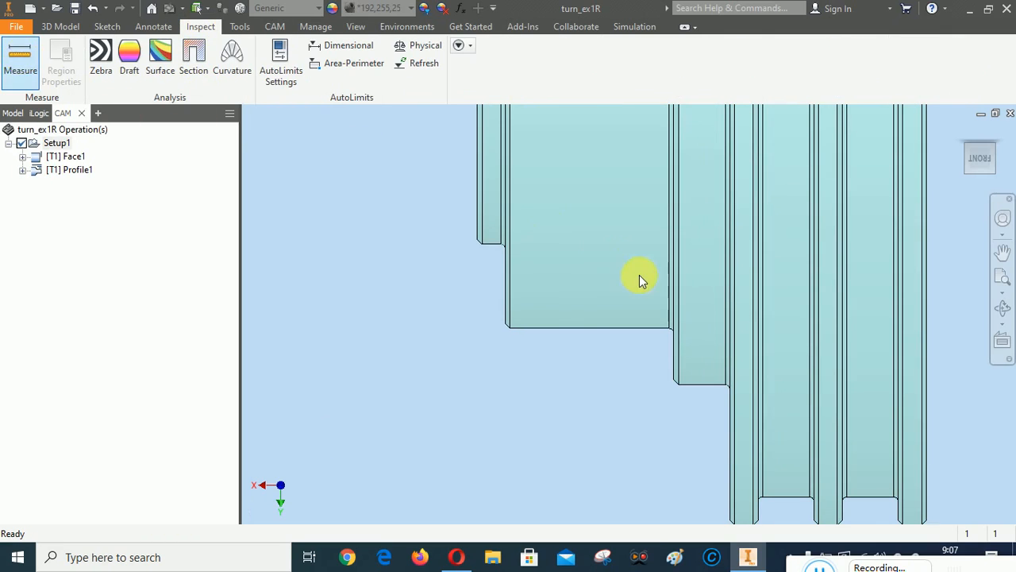
scroll(667, 317, "down", 4)
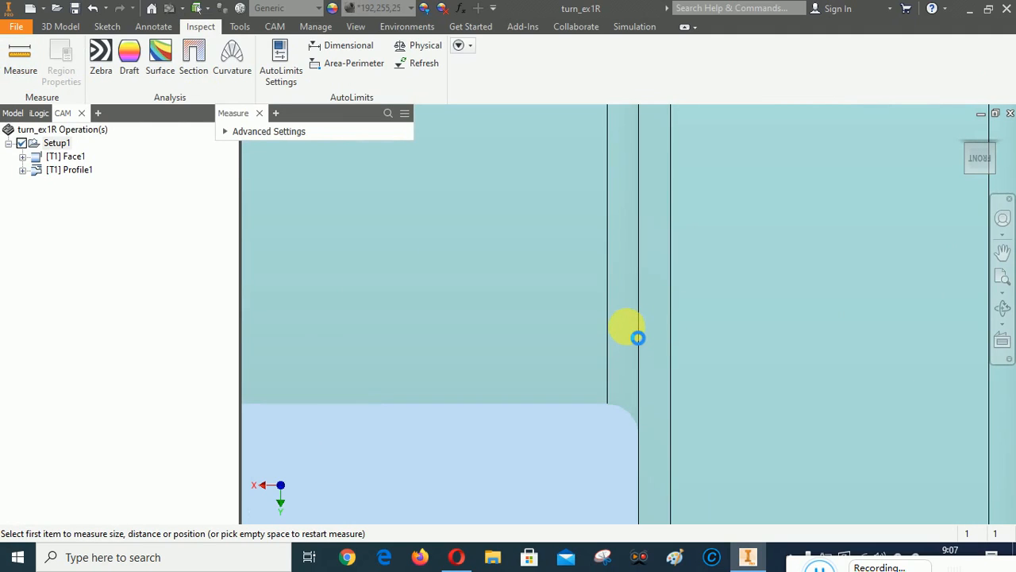
left_click(627, 325)
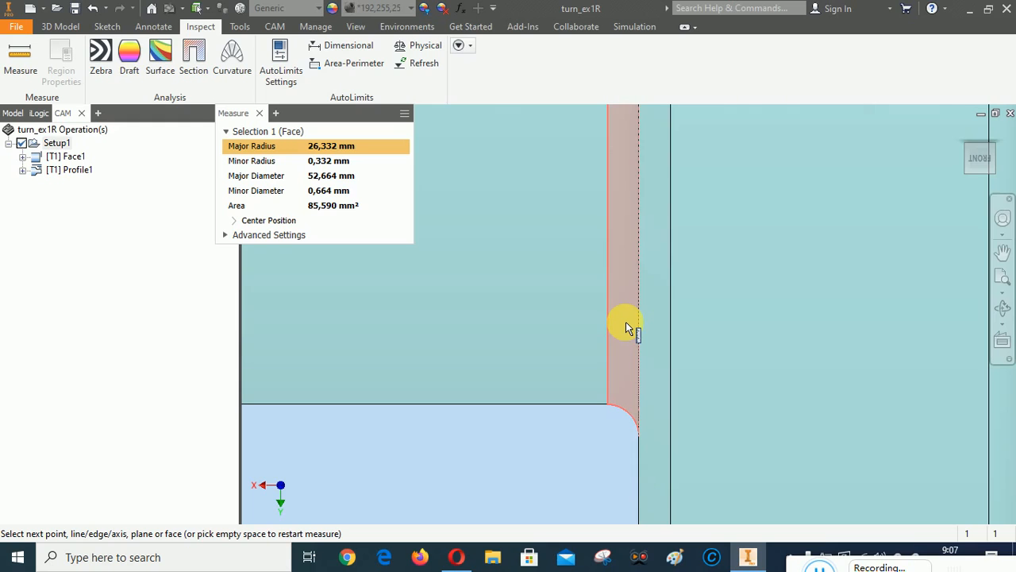
scroll(626, 327, "up", 4)
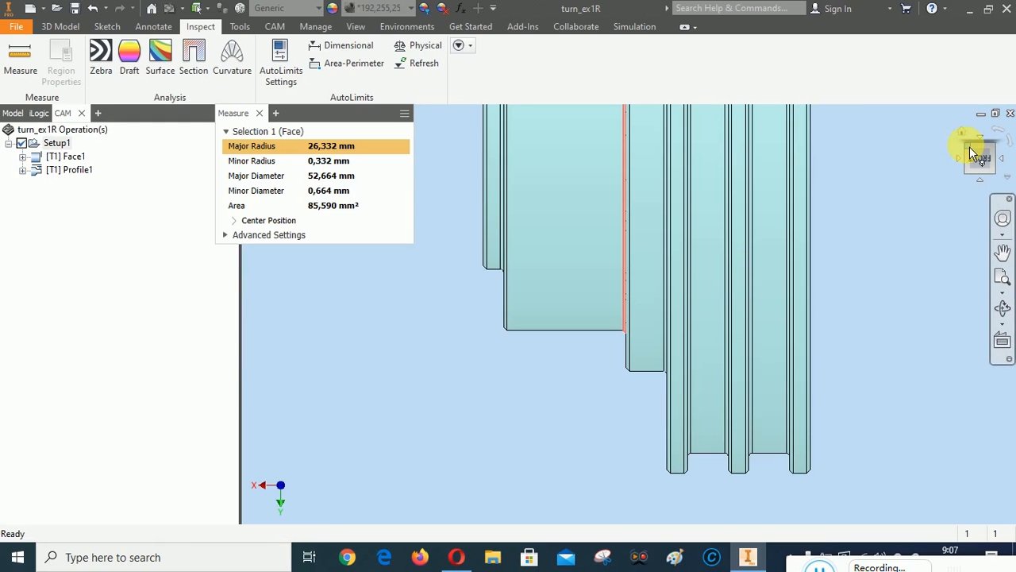
left_click(969, 146)
scroll(685, 357, "down", 3)
scroll(684, 357, "down", 3)
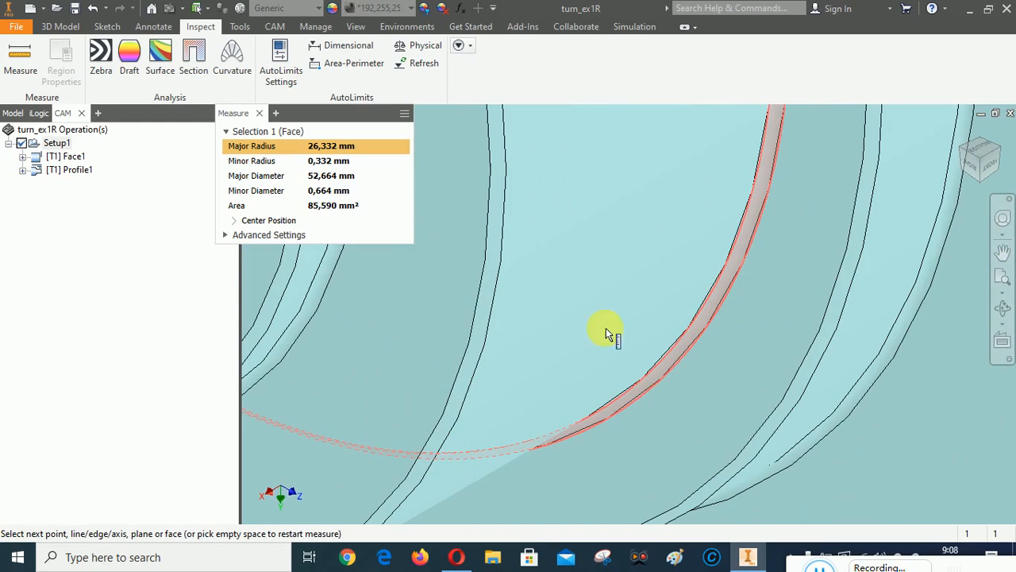
Measure the distance from the thin ring face to the 52 mm diameter edge, then close Measure
right_click(571, 181)
left_click(551, 241)
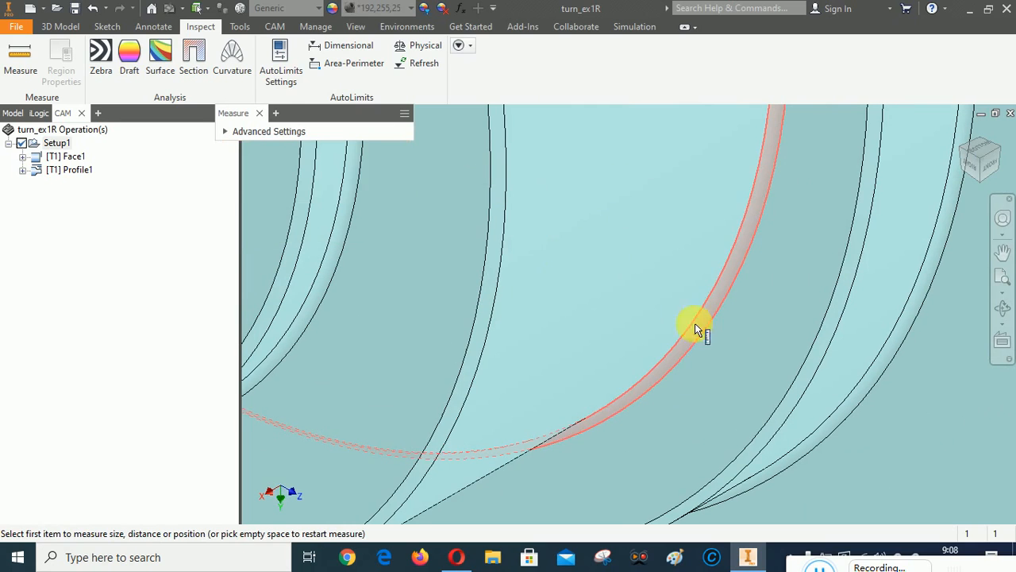
left_click(746, 299)
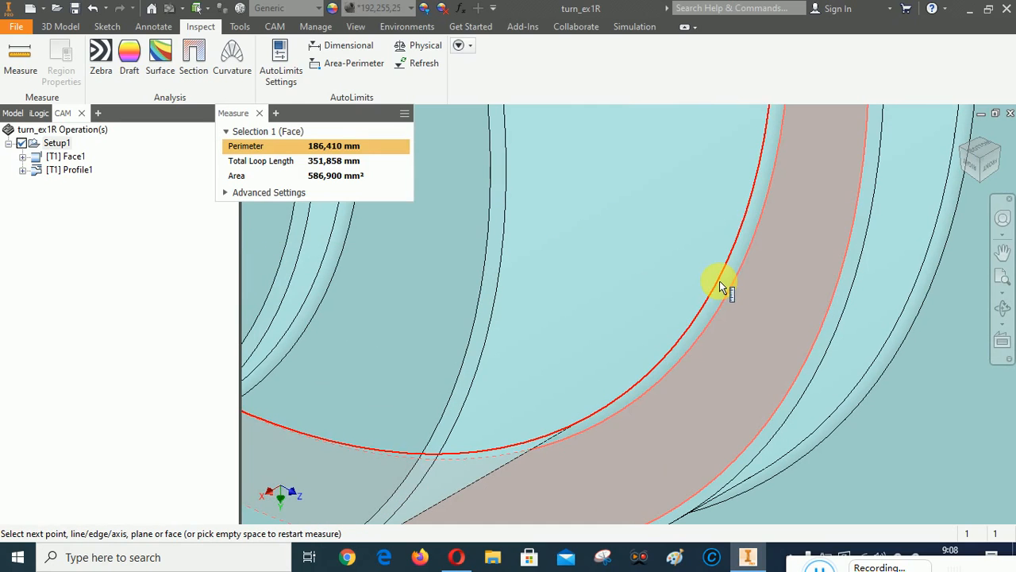
left_click(722, 358)
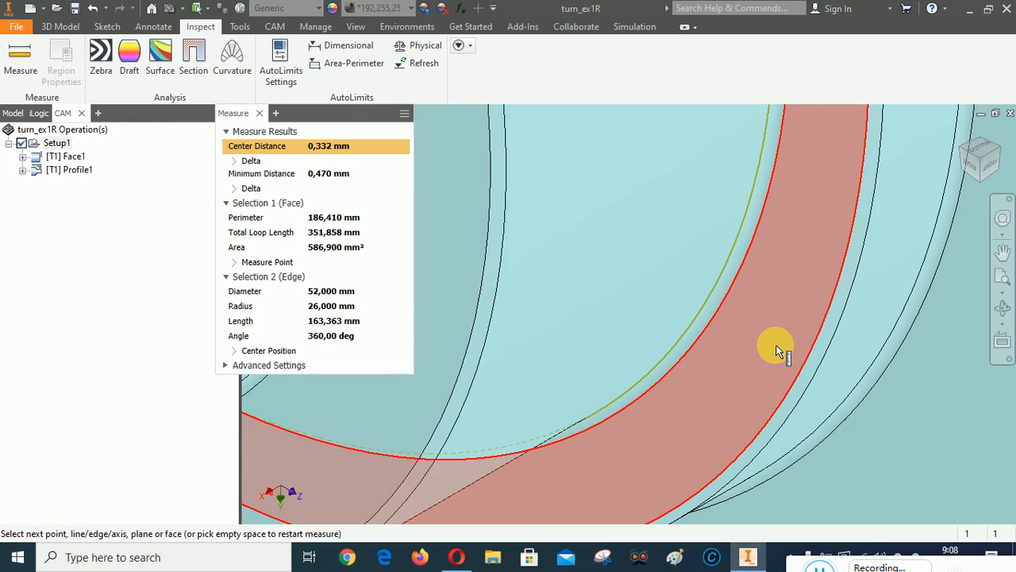
scroll(656, 351, "down", 5)
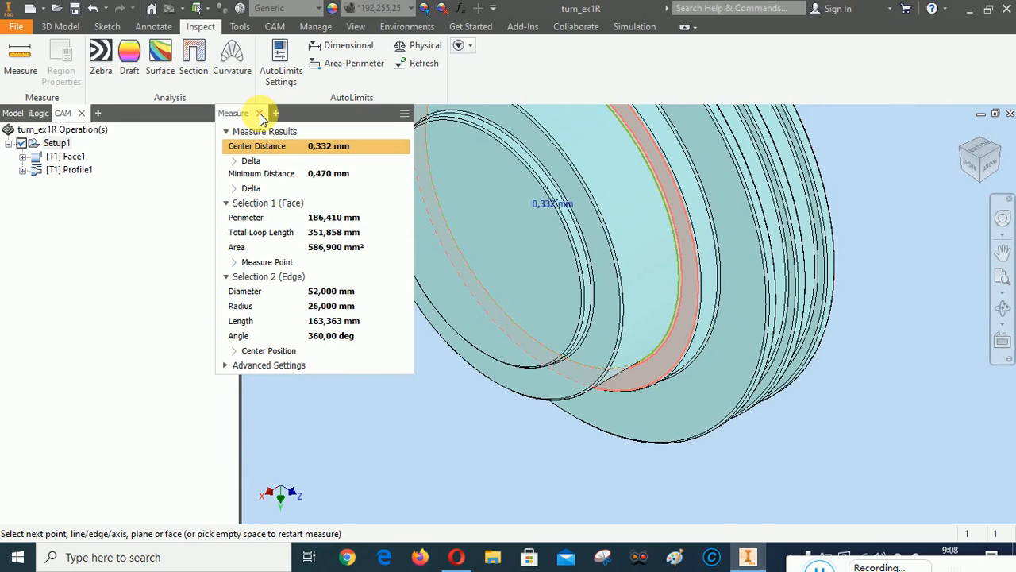
left_click(259, 113)
scroll(343, 234, "down", 4)
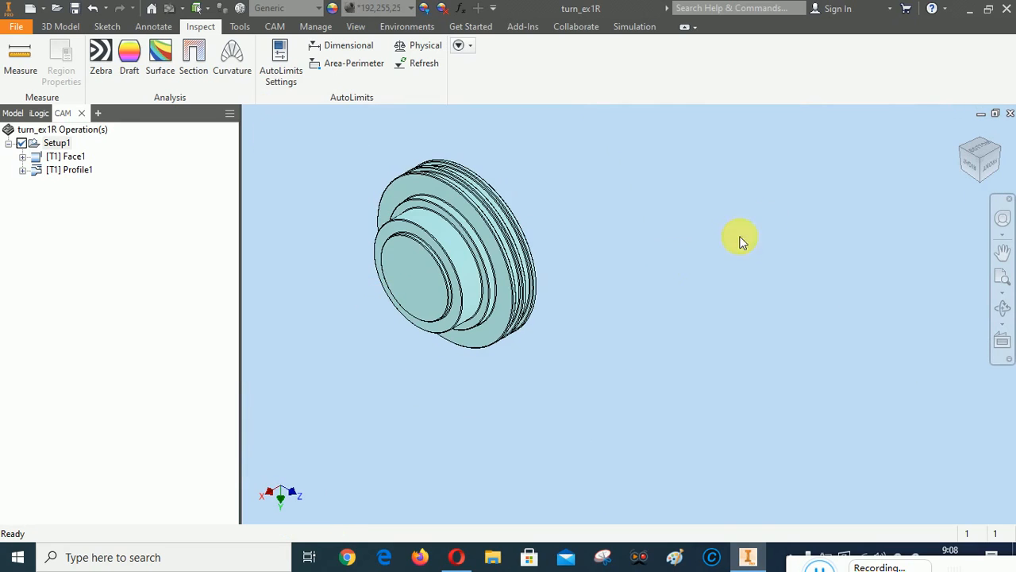
Return to the home view and open Profile1's current turning insert for editing
right_click(731, 173)
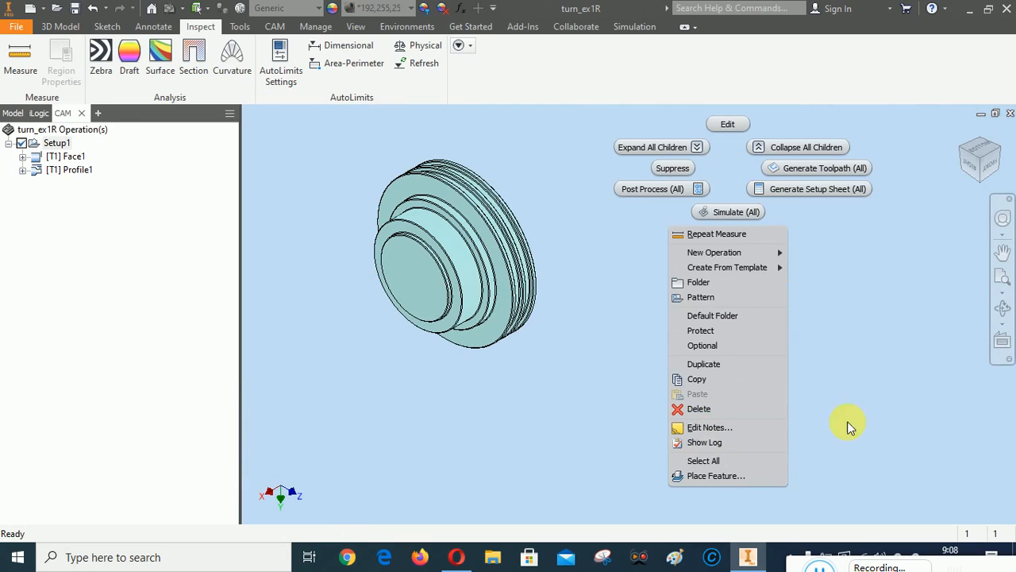
left_click(909, 245)
left_click(961, 131)
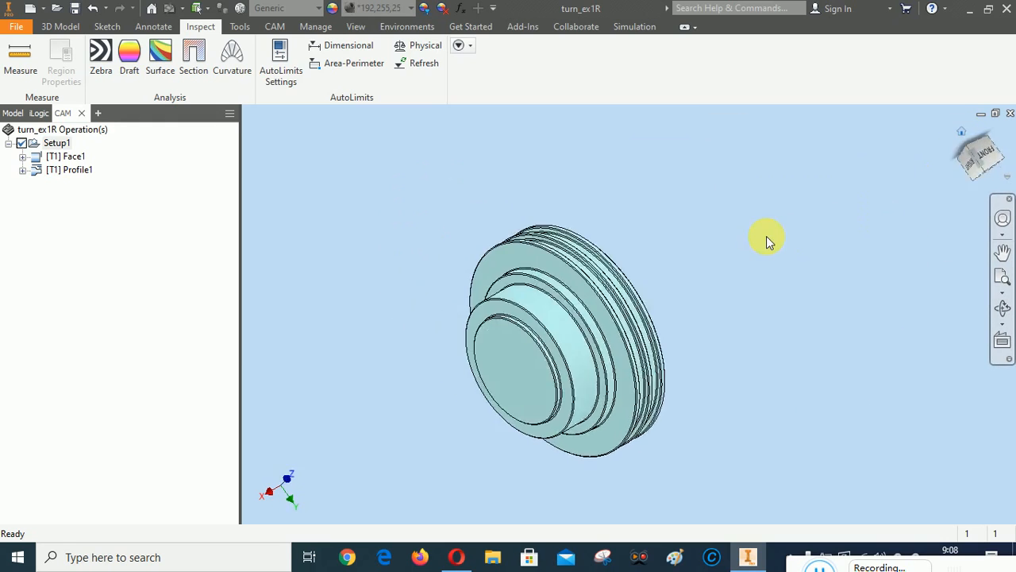
right_click(80, 174)
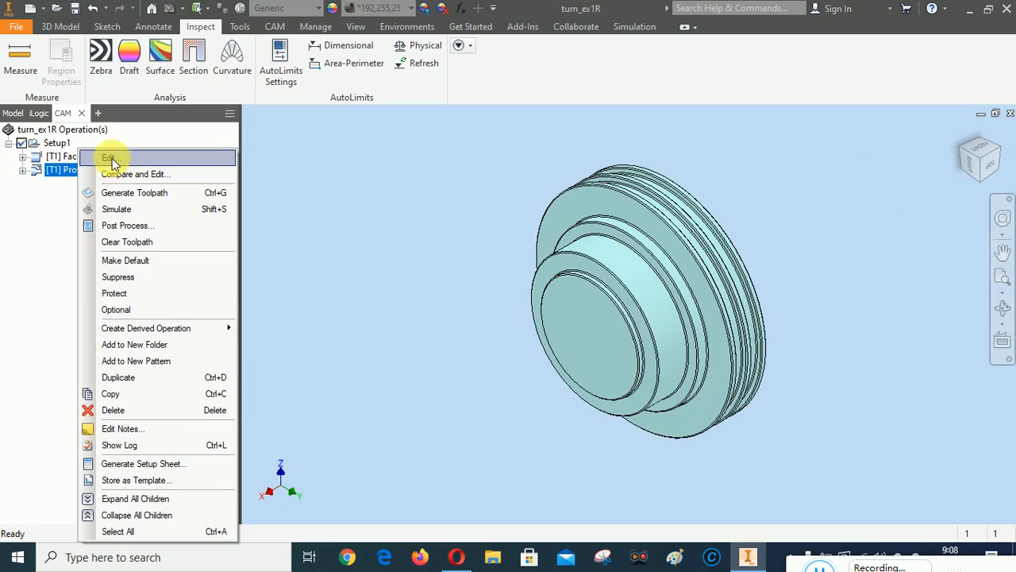
left_click(112, 157)
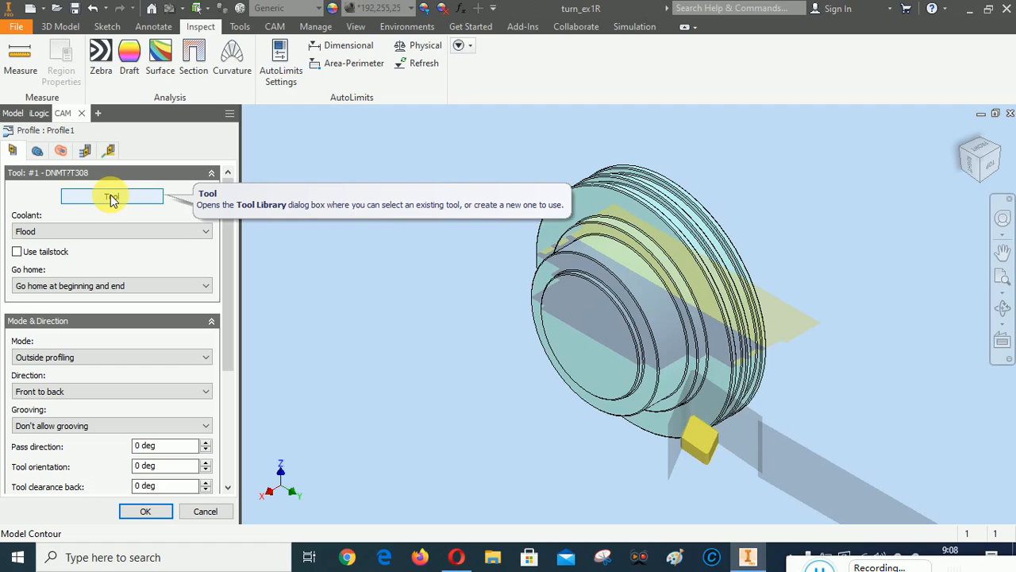
left_click(111, 197)
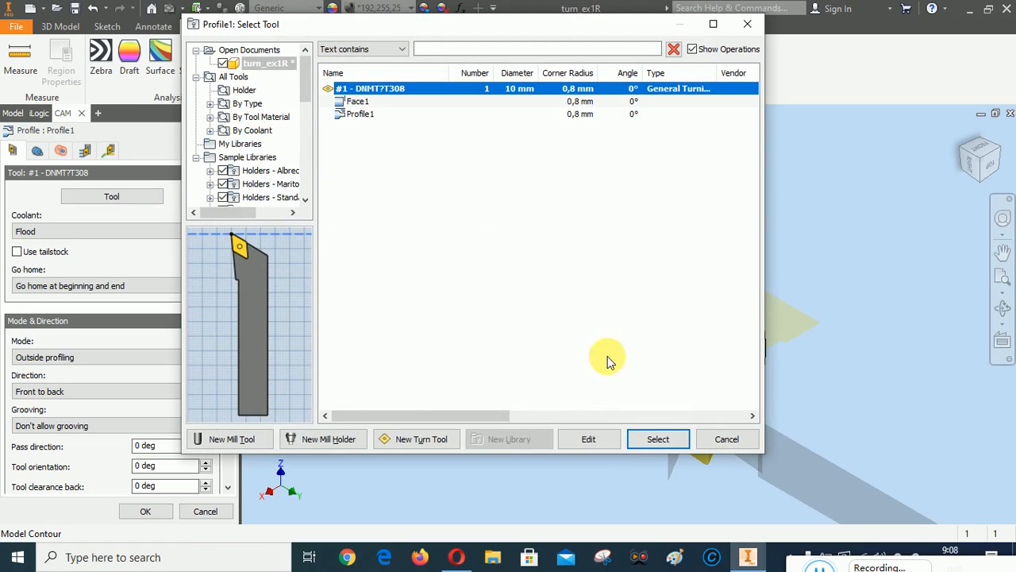
left_click(587, 441)
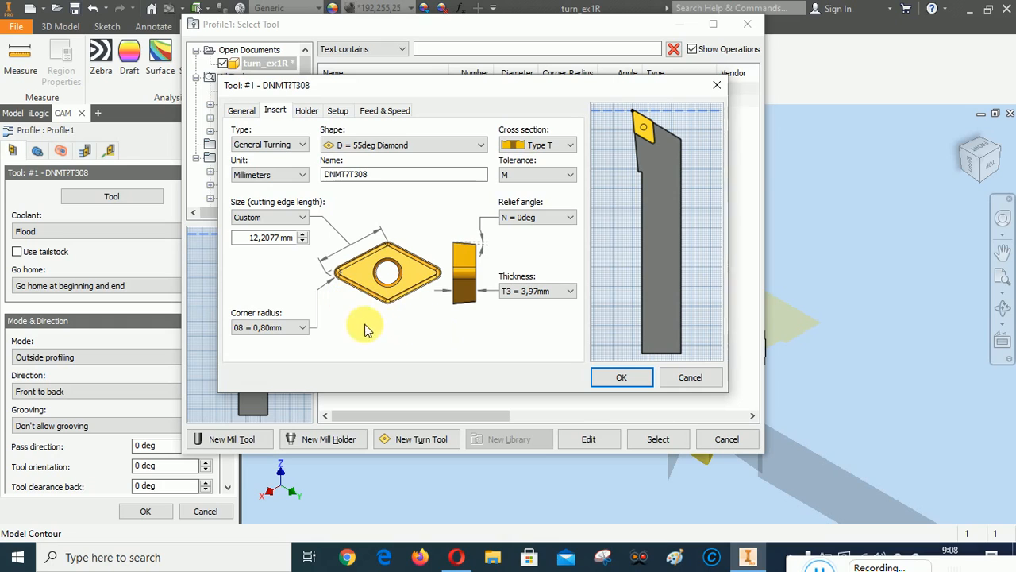
Change the insert corner radius to 0,20 mm (DNMT?T302) and apply the tool to Profile1
left_click(267, 330)
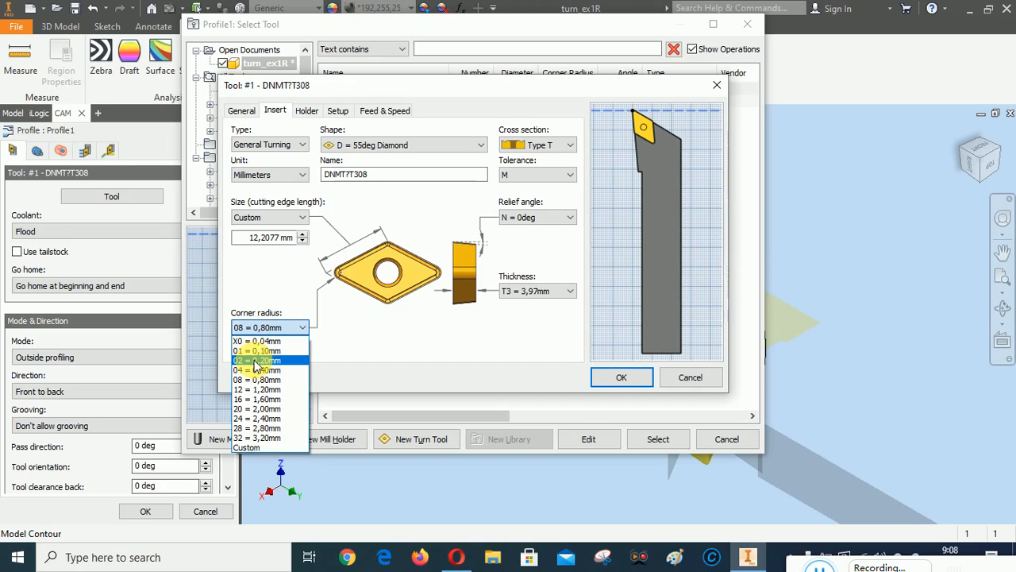
left_click(255, 361)
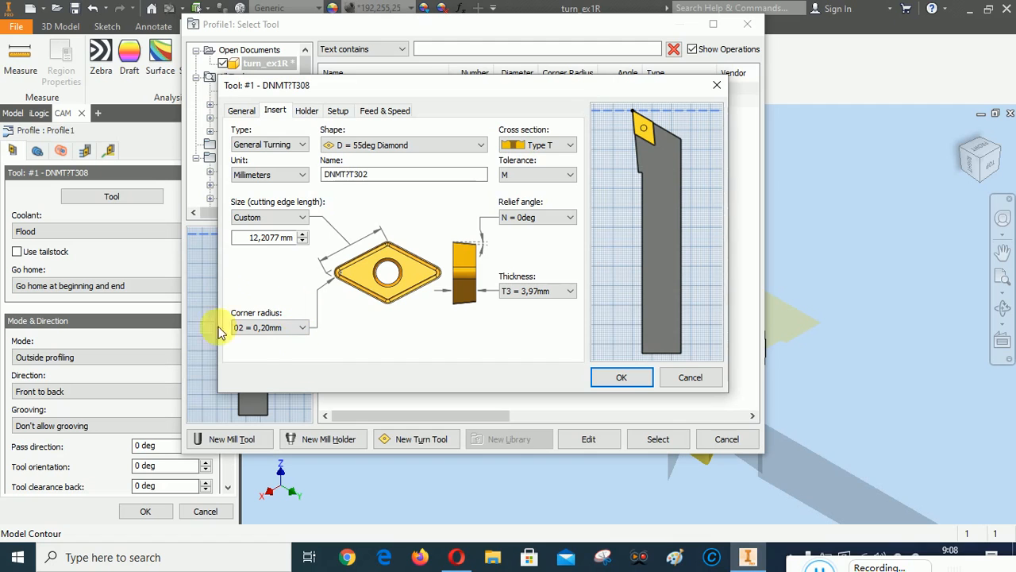
left_click(623, 375)
left_click(611, 301)
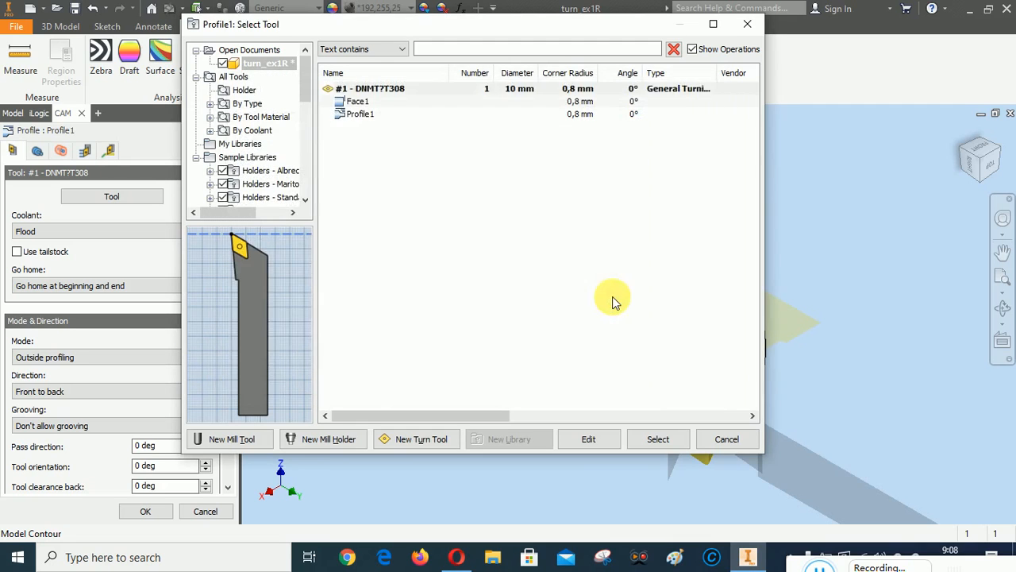
left_click(658, 439)
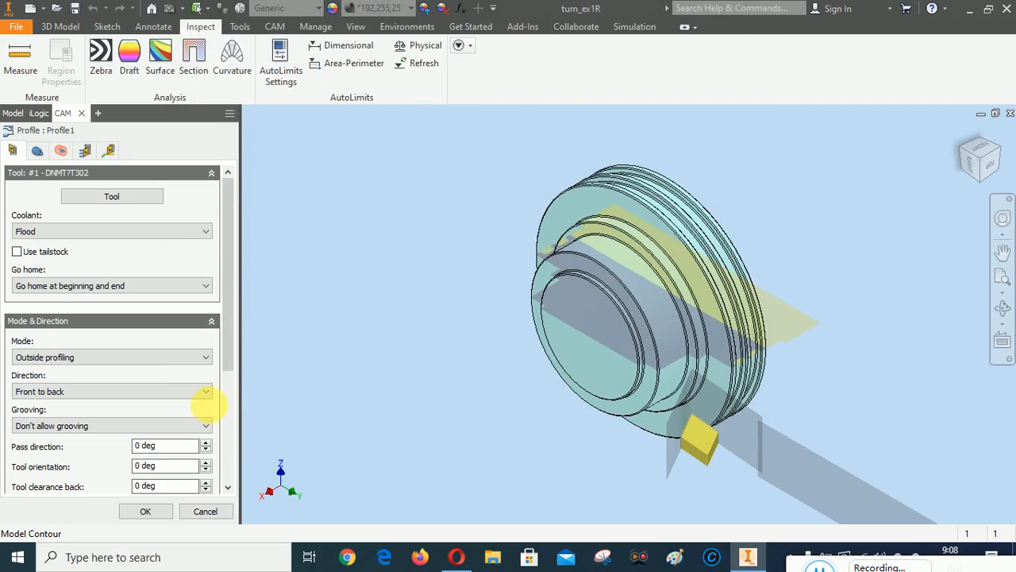
left_click(145, 510)
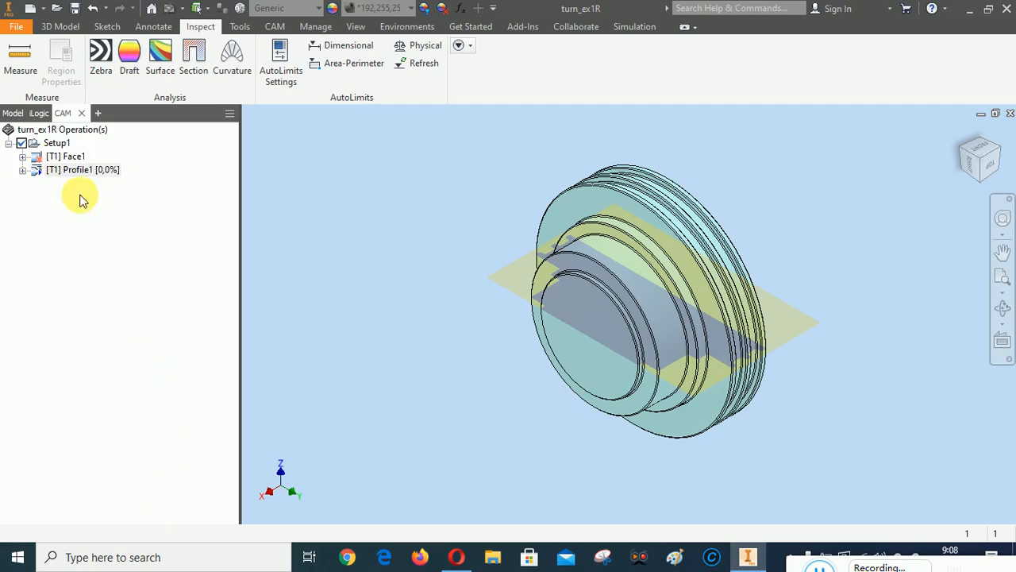
right_click(67, 156)
Reopen Face1 and confirm its settings to regenerate the facing toolpath
left_click(94, 156)
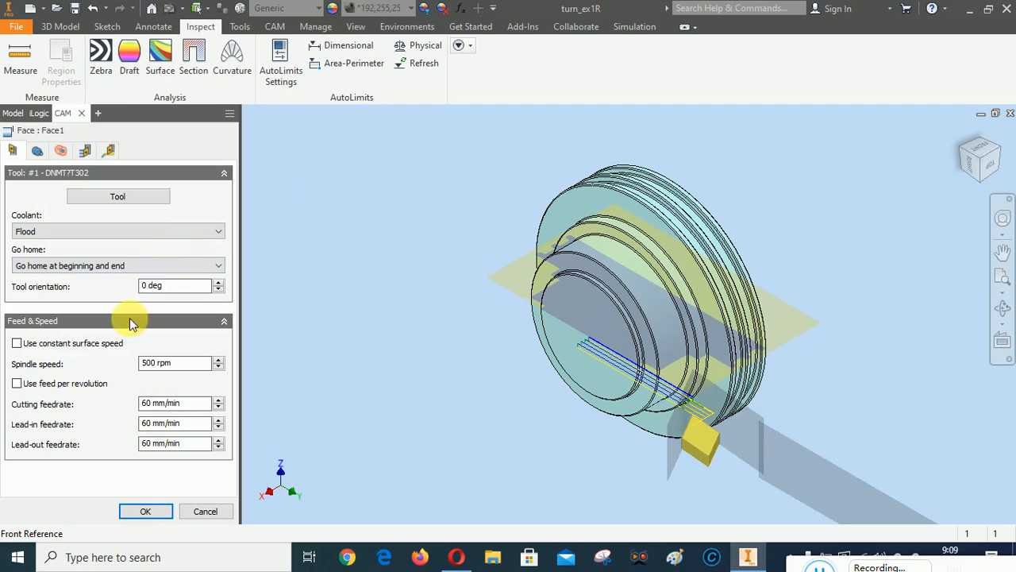
left_click(158, 512)
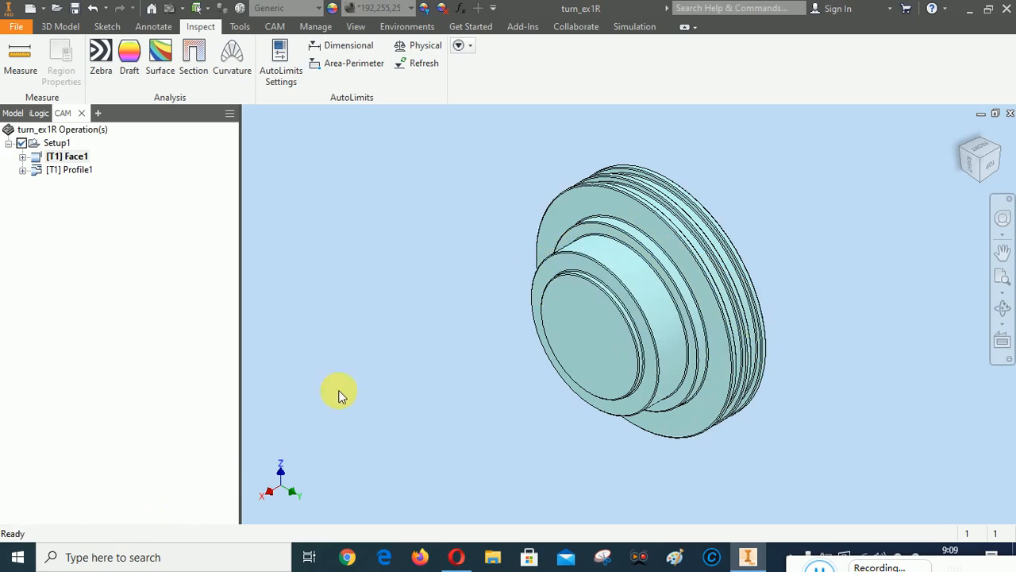
left_click(993, 167)
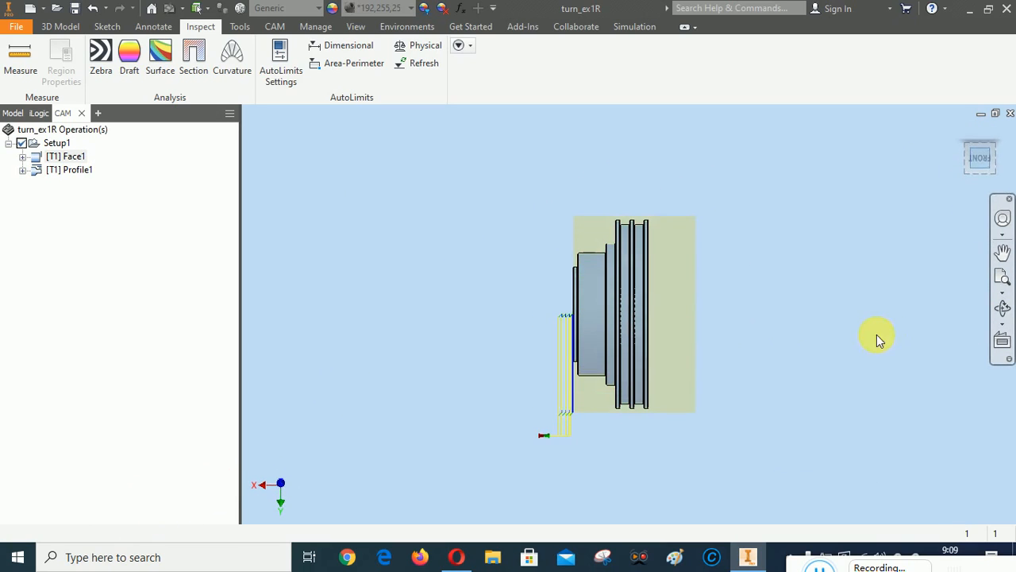
scroll(606, 409, "down", 3)
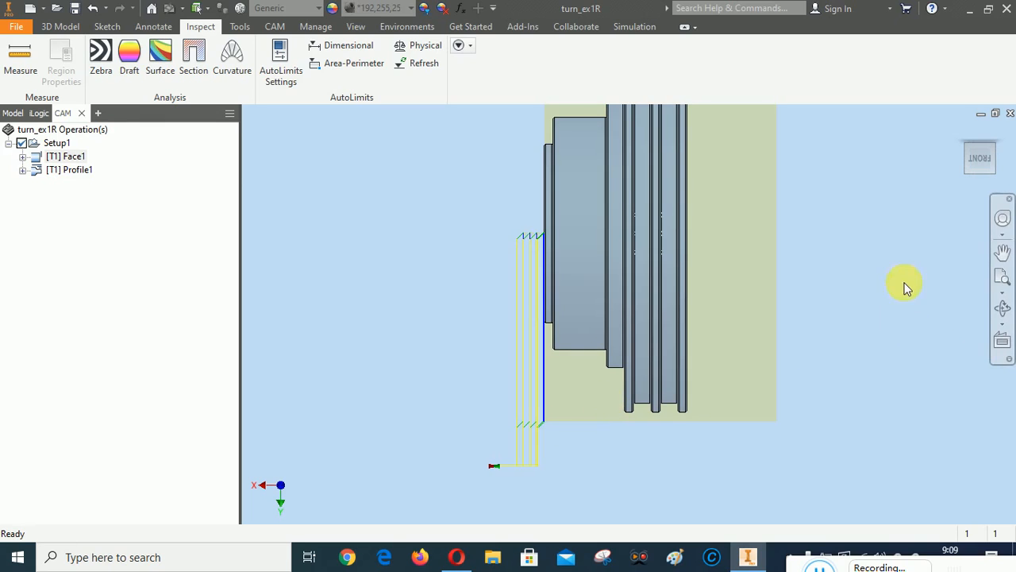
Pan the front view down to frame the whole part with its toolpaths
left_click(1001, 254)
left_click_drag(771, 303, 777, 354)
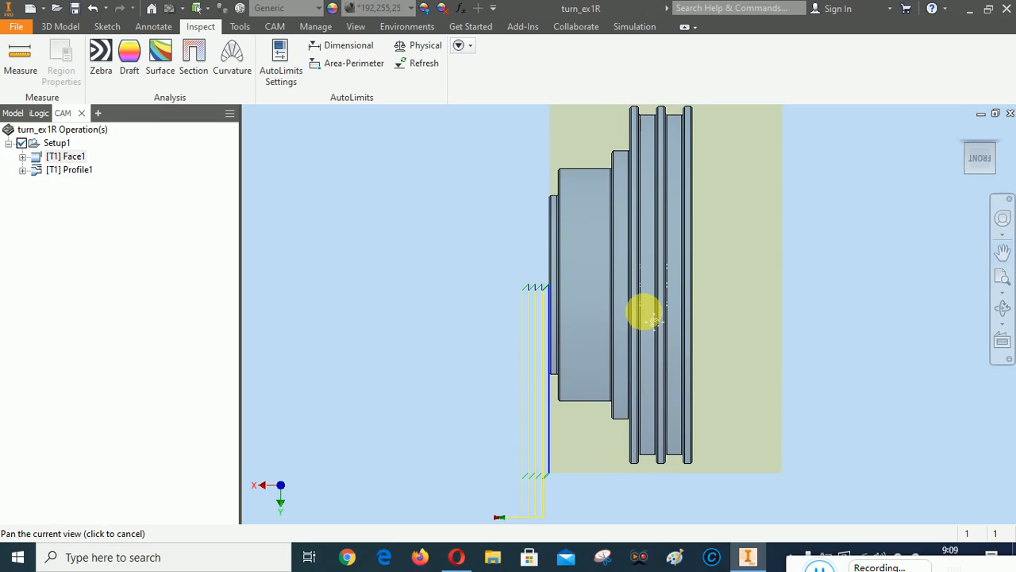
left_click_drag(644, 312, 643, 312)
right_click(846, 289)
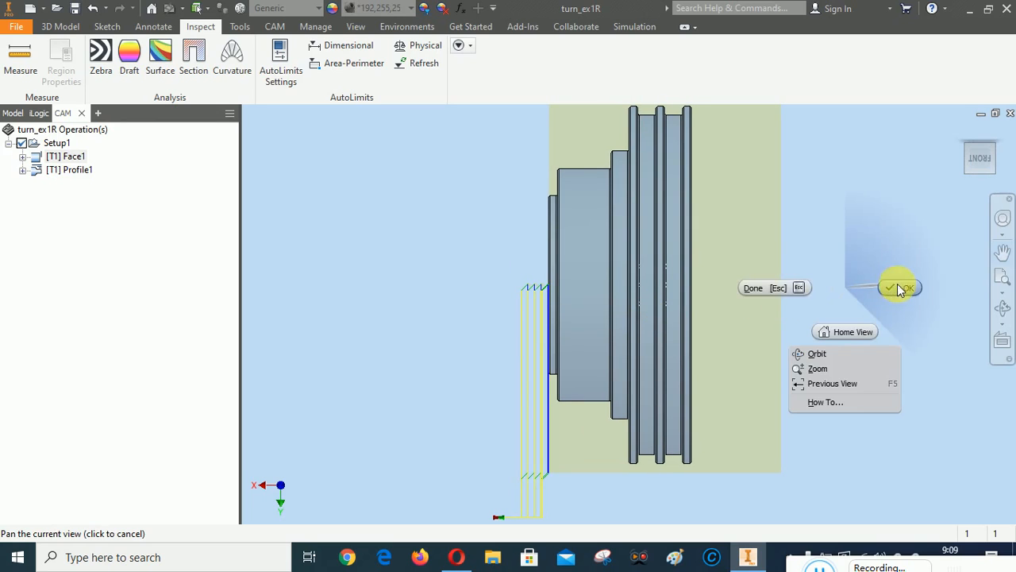
left_click(771, 288)
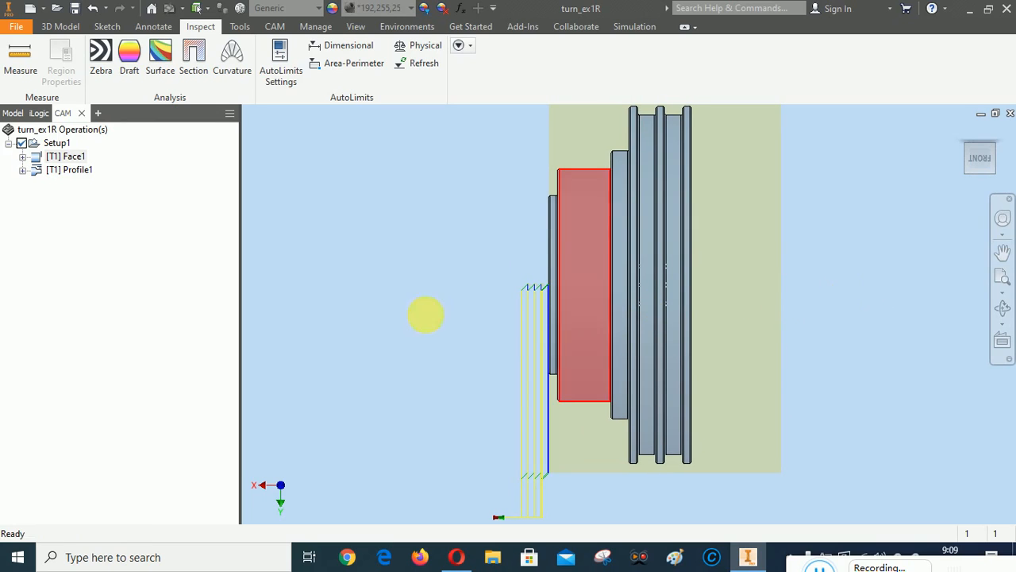
right_click(57, 145)
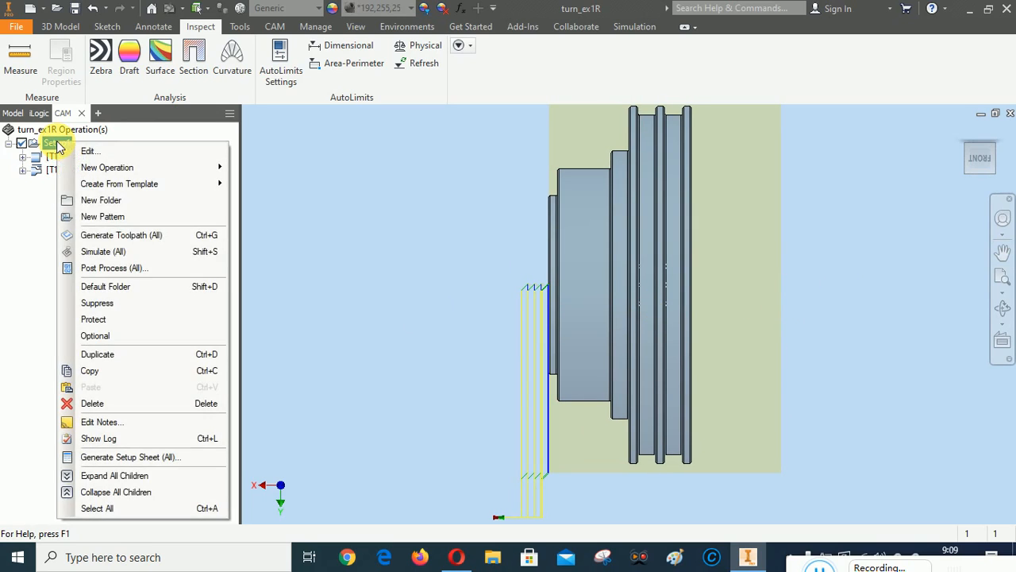
Simulate all Setup1 toolpaths, play the simulation, and zoom in on the machined shoulders
left_click(100, 252)
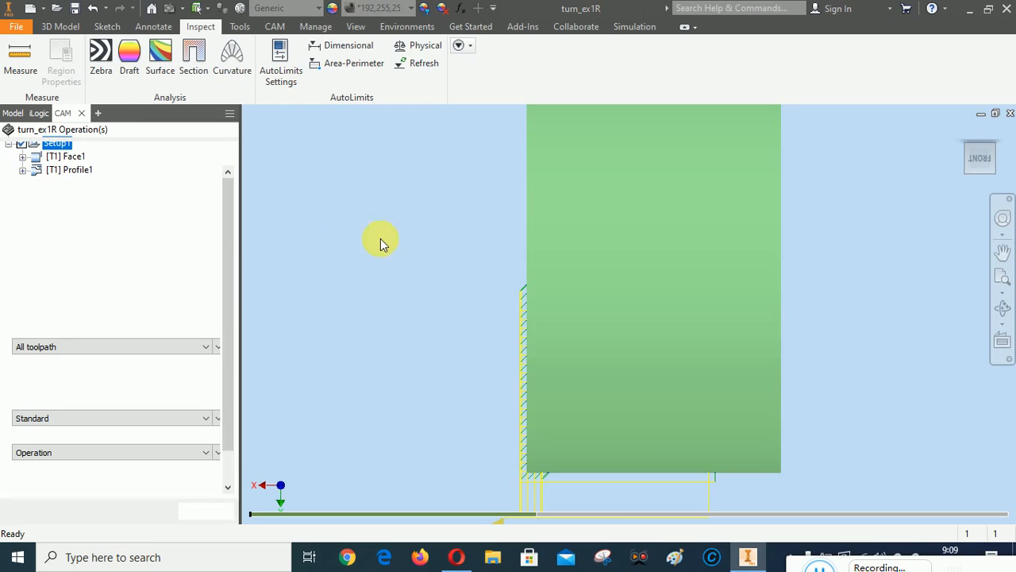
right_click(399, 203)
left_click(462, 204)
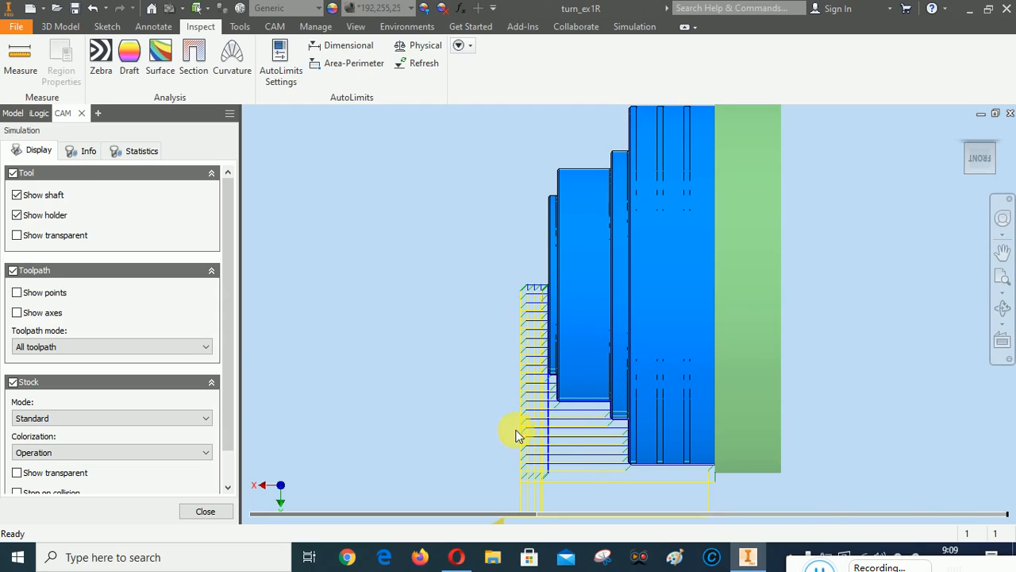
scroll(659, 473, "down", 5)
scroll(569, 467, "down", 5)
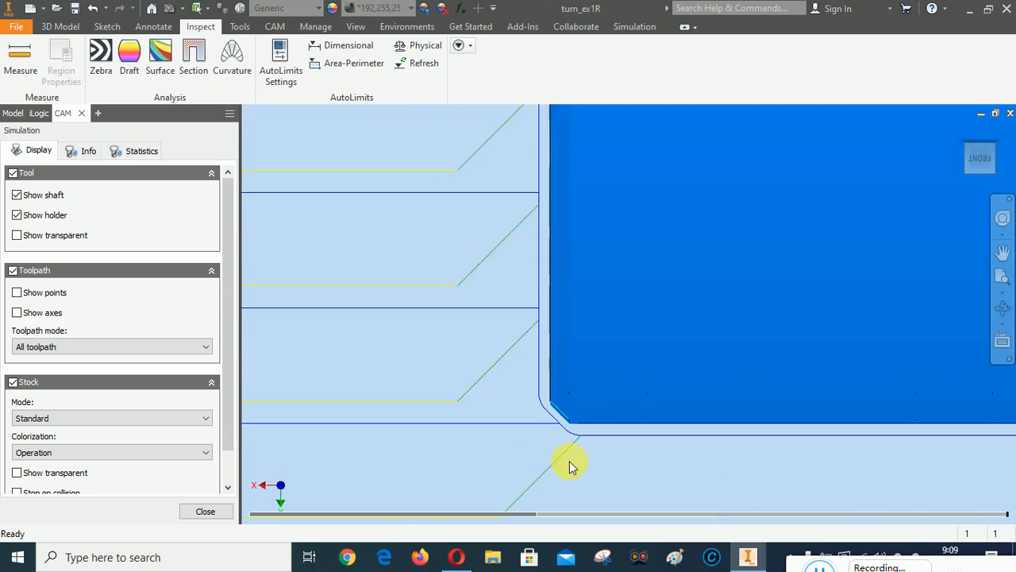
scroll(555, 414, "up", 8)
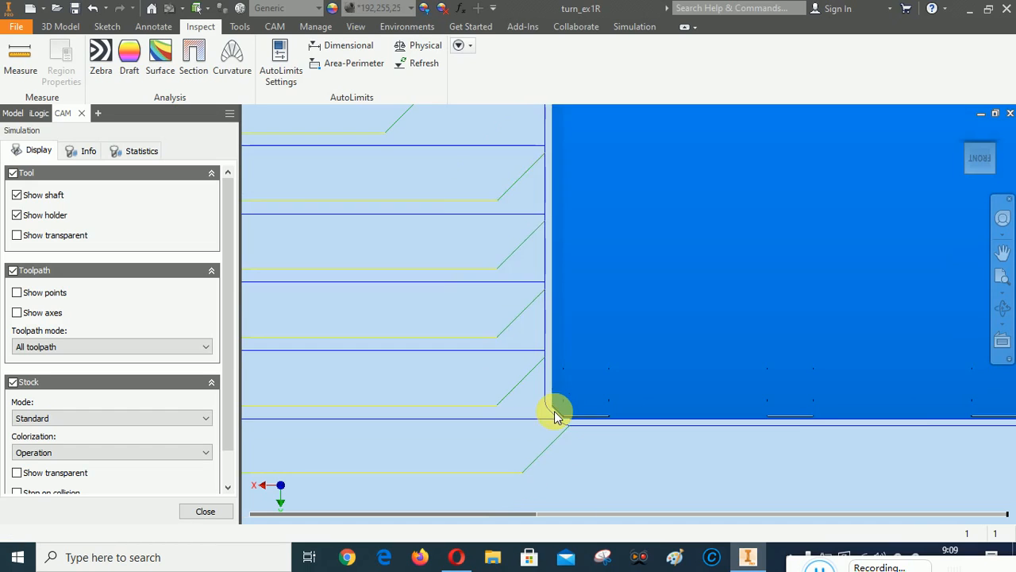
scroll(505, 297, "down", 3)
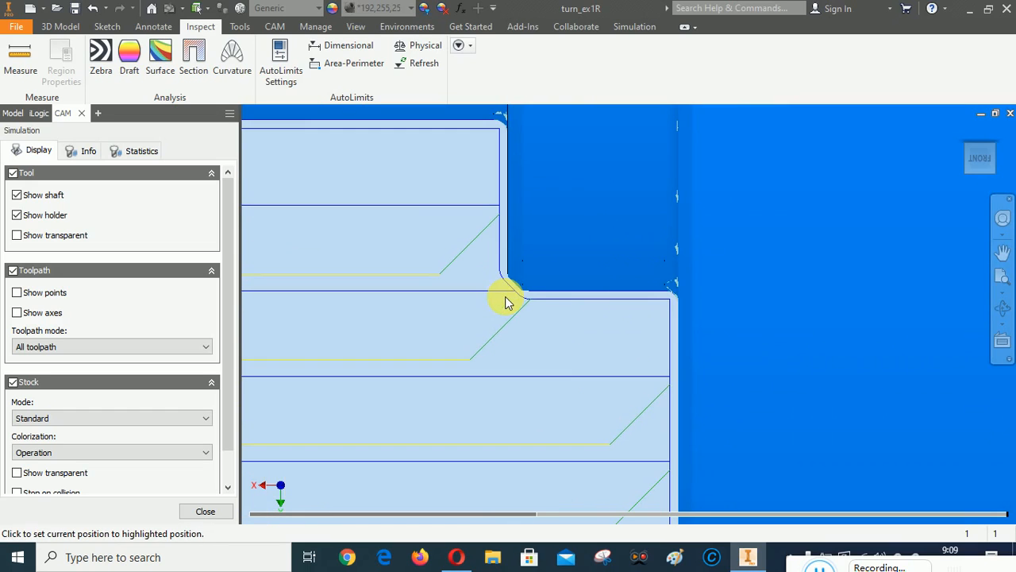
scroll(671, 310, "up", 6)
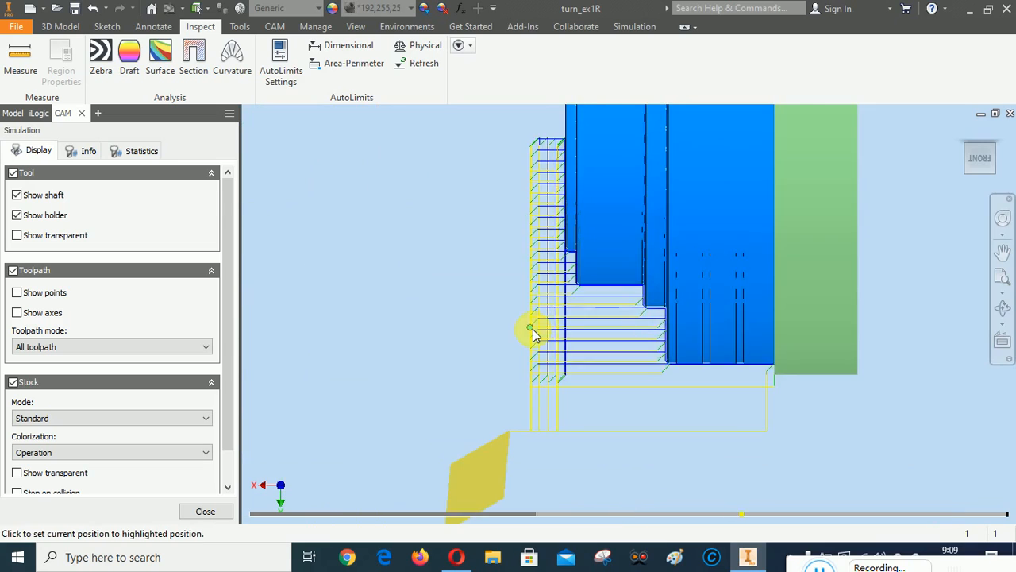
scroll(733, 339, "up", 5)
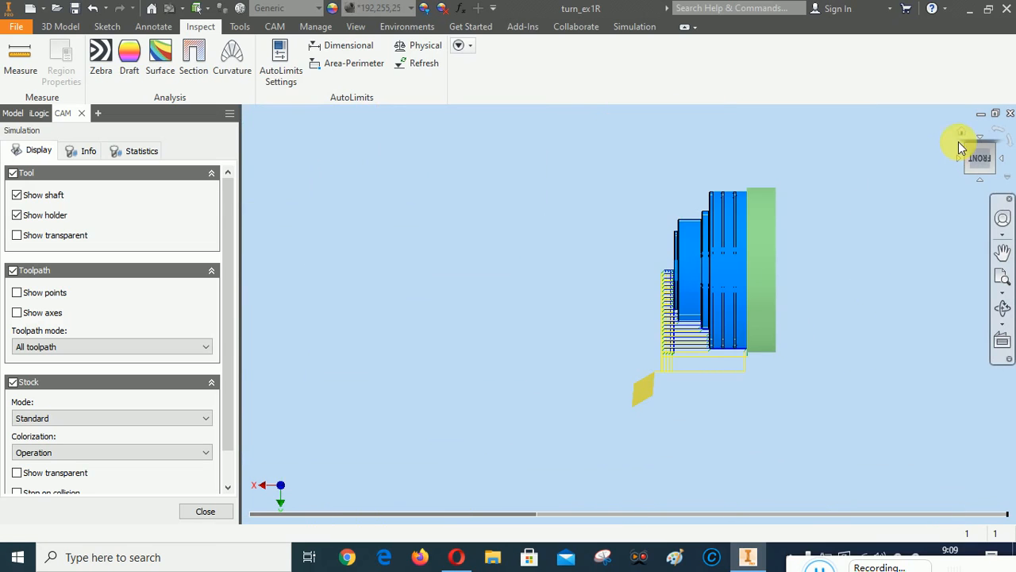
Switch to the isometric view, close the simulation, and go to the CAM ribbon
left_click(962, 132)
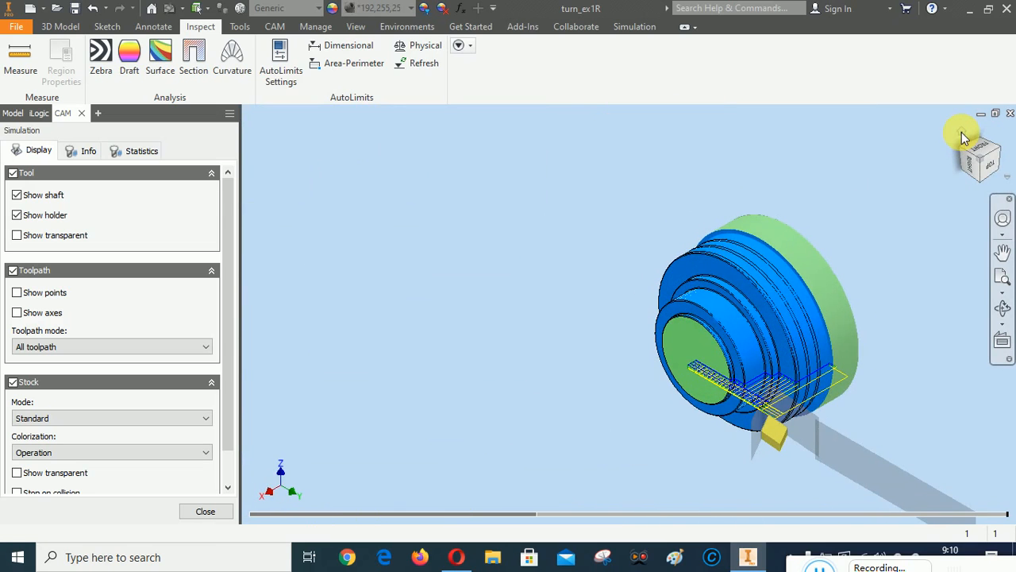
left_click(206, 512)
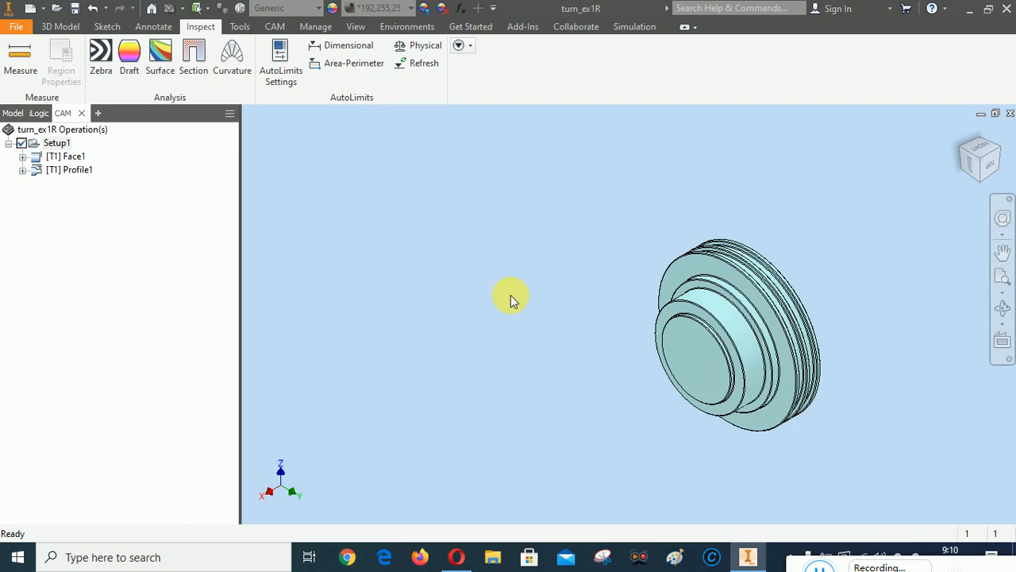
left_click(275, 27)
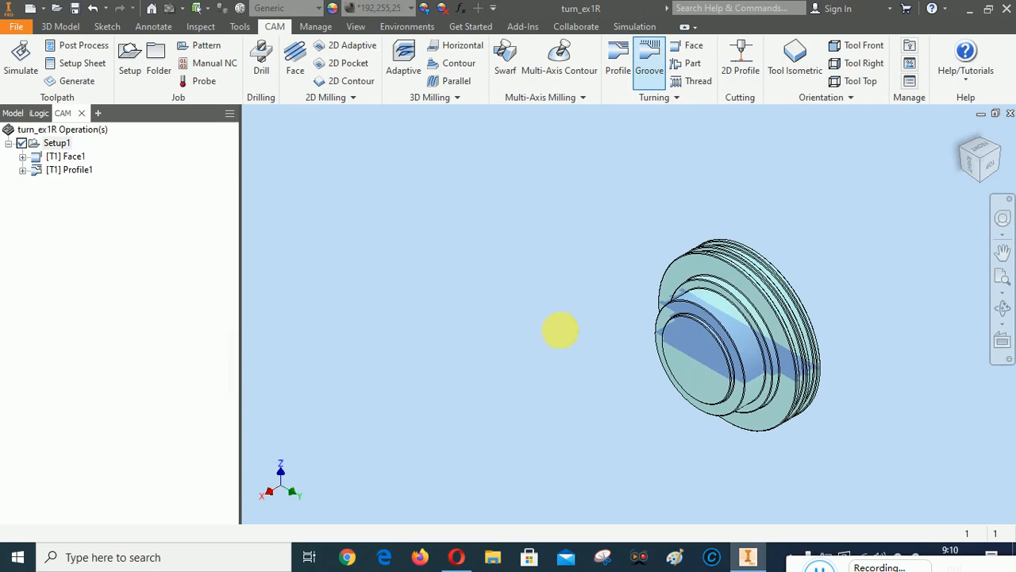
View the part from the front to check the grooves, then open Groove1's tool library
left_click(996, 171)
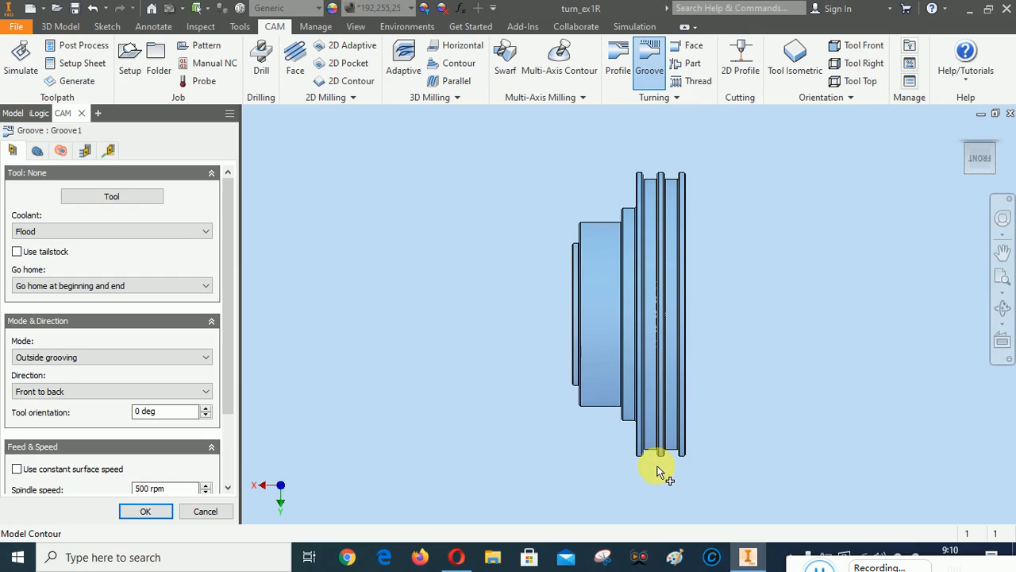
scroll(637, 476, "down", 3)
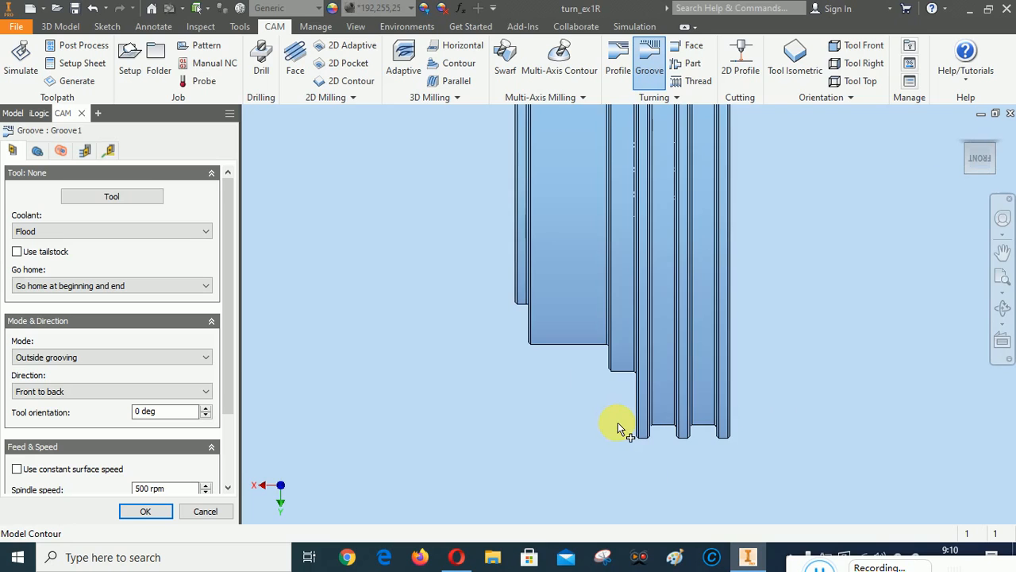
scroll(618, 427, "up", 2)
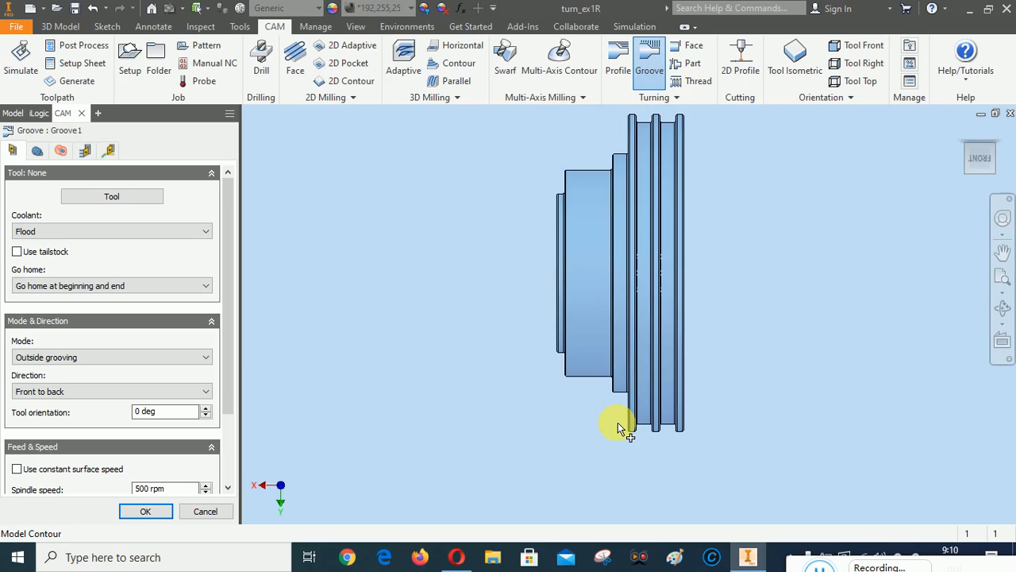
left_click(110, 198)
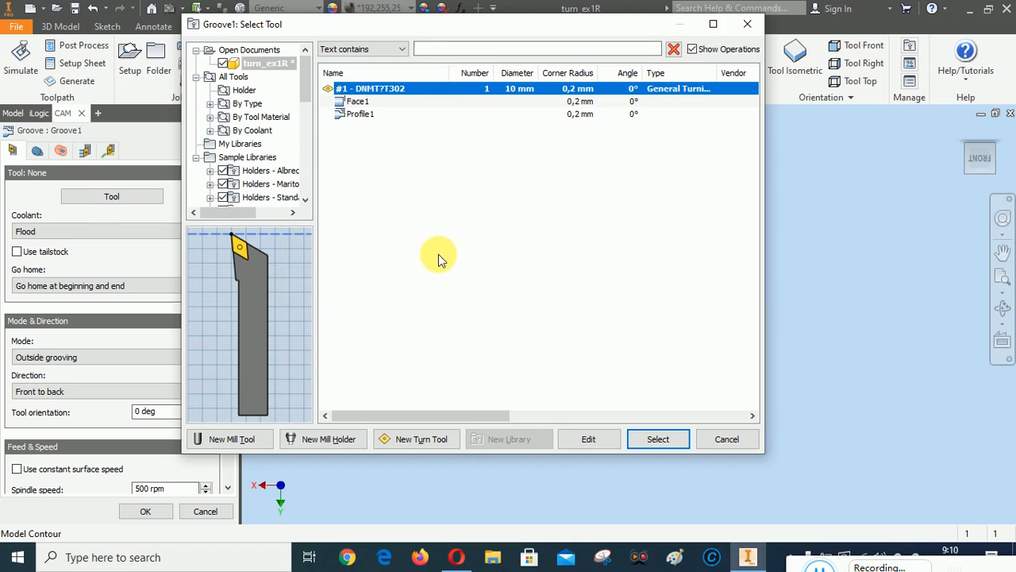
Create a new turning tool with a square insert, 0,2 mm corner radius and 2,5 mm groove width
left_click(416, 441)
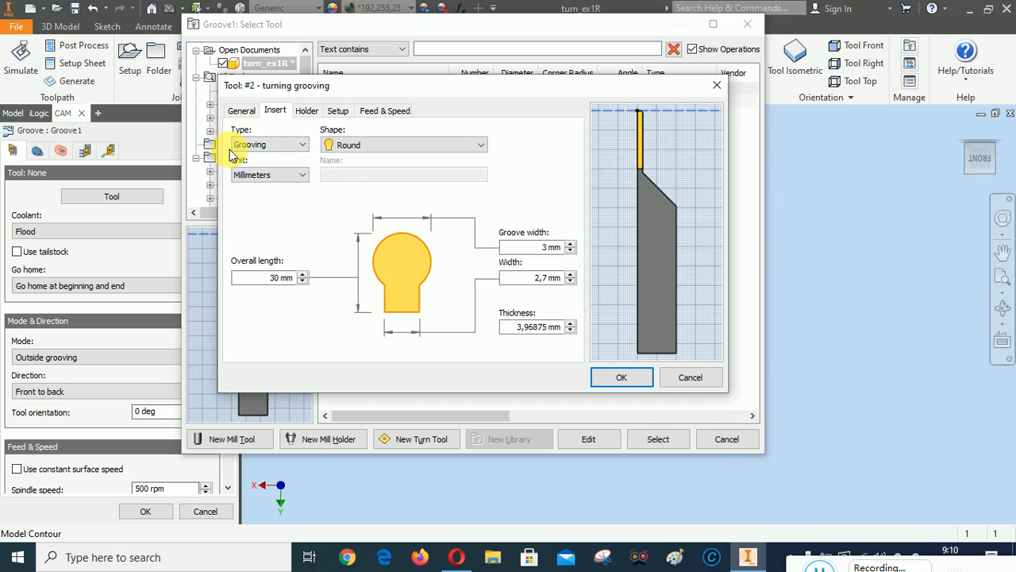
left_click(240, 112)
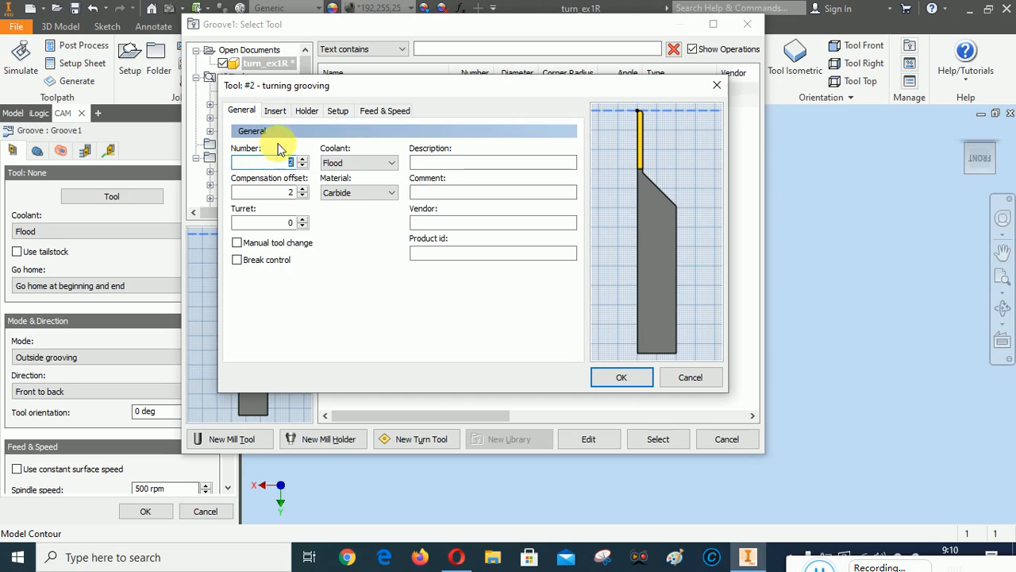
left_click(280, 111)
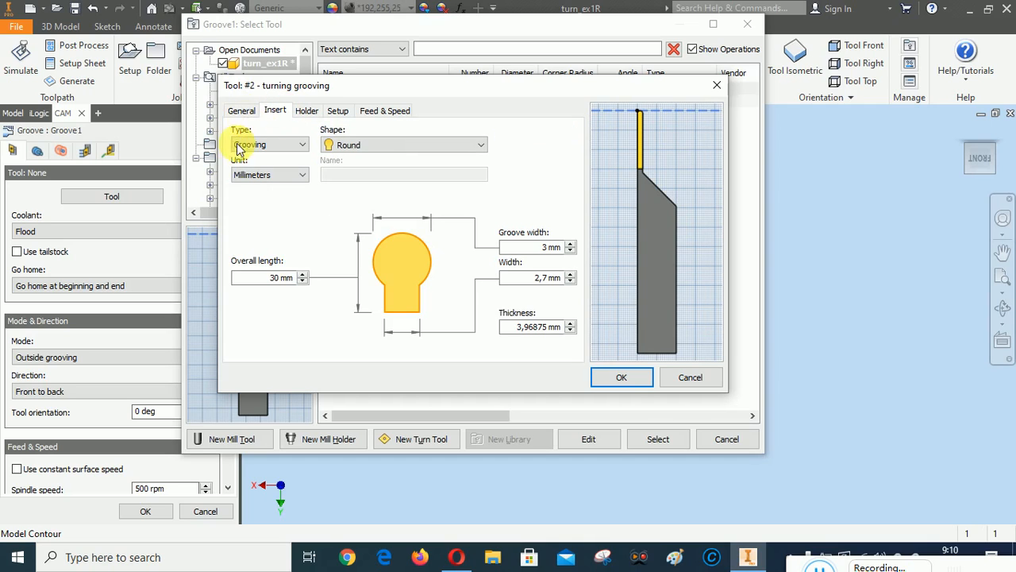
left_click(414, 145)
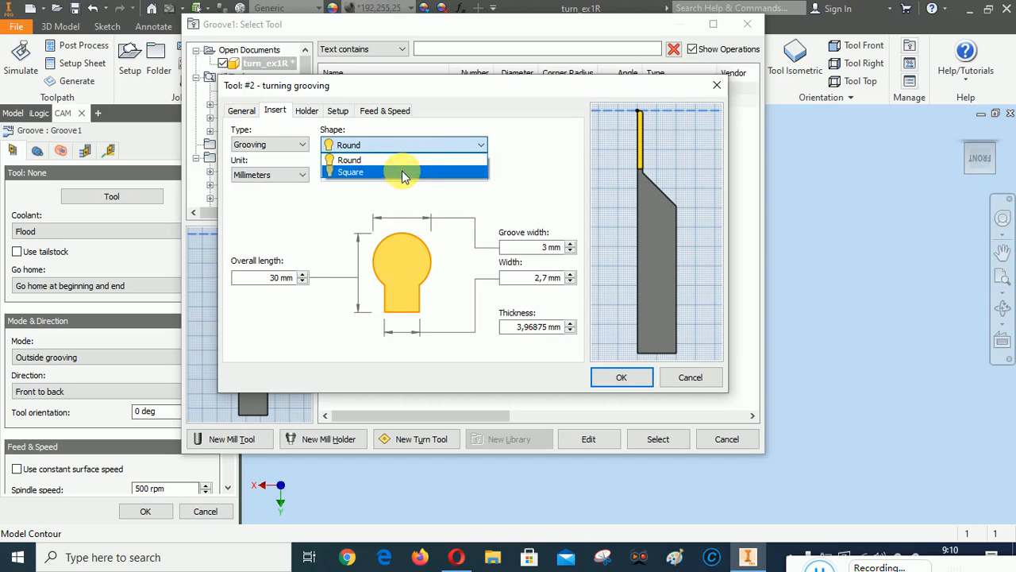
left_click(402, 171)
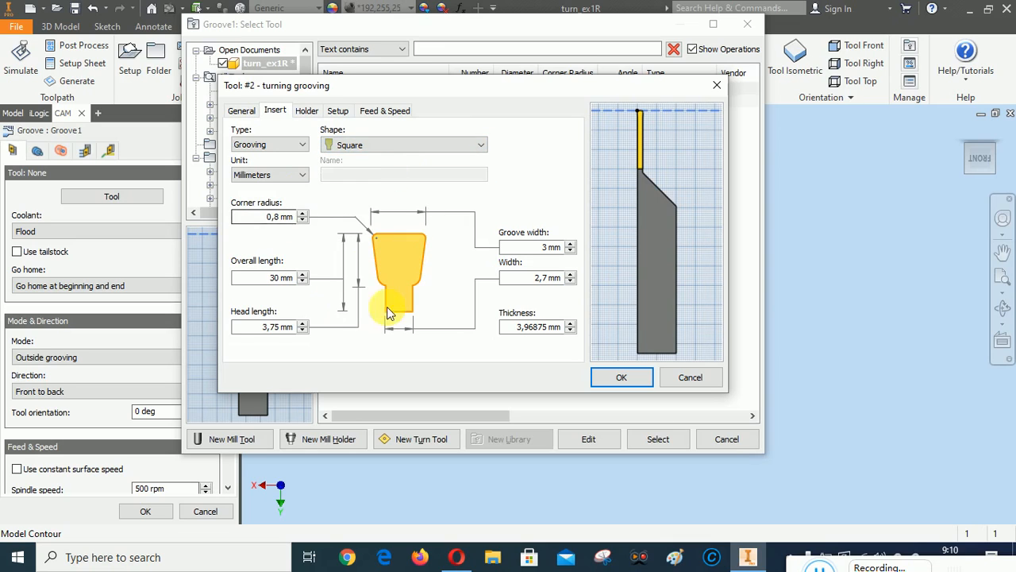
left_click(294, 219)
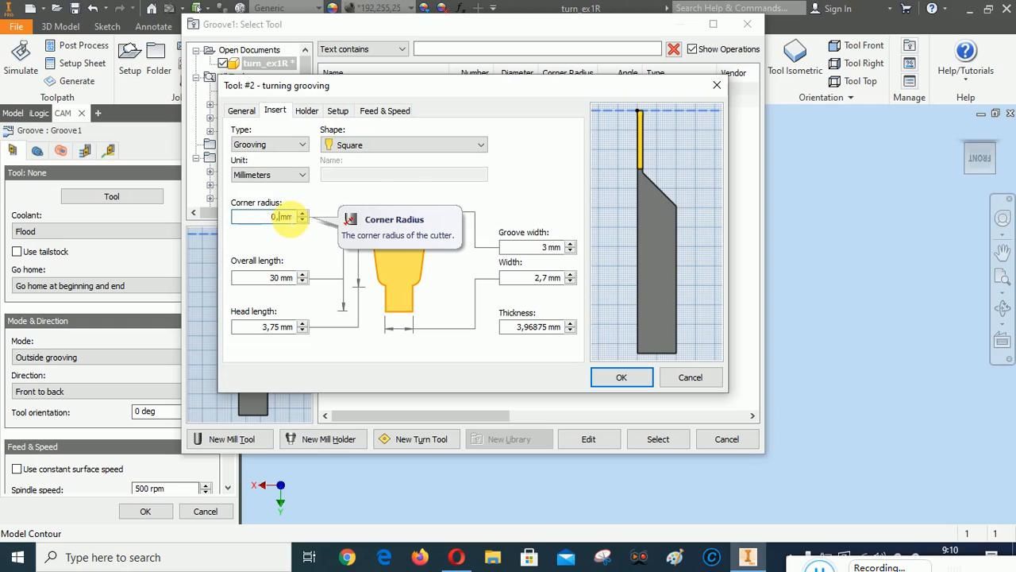
type("2")
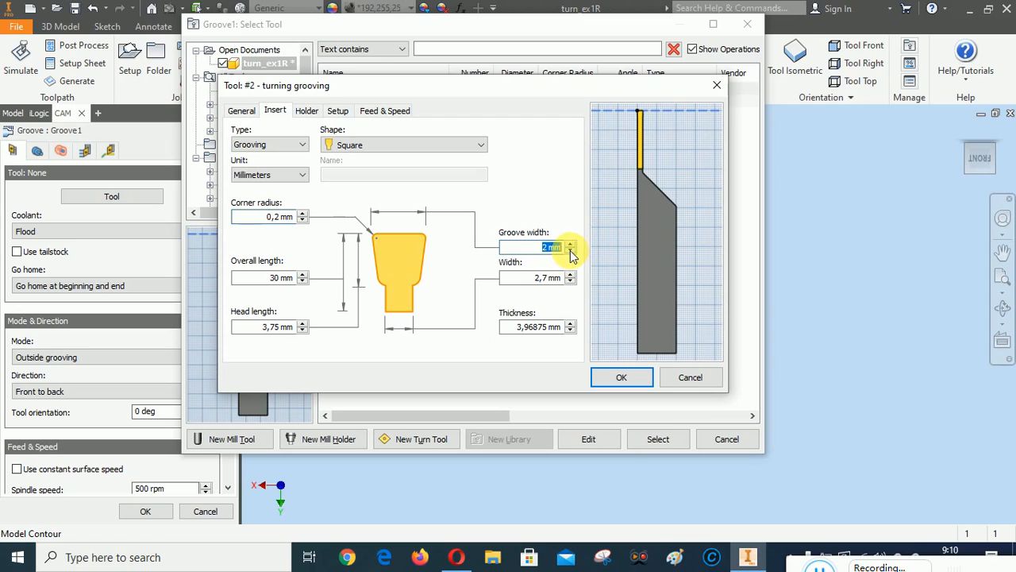
left_click(548, 248)
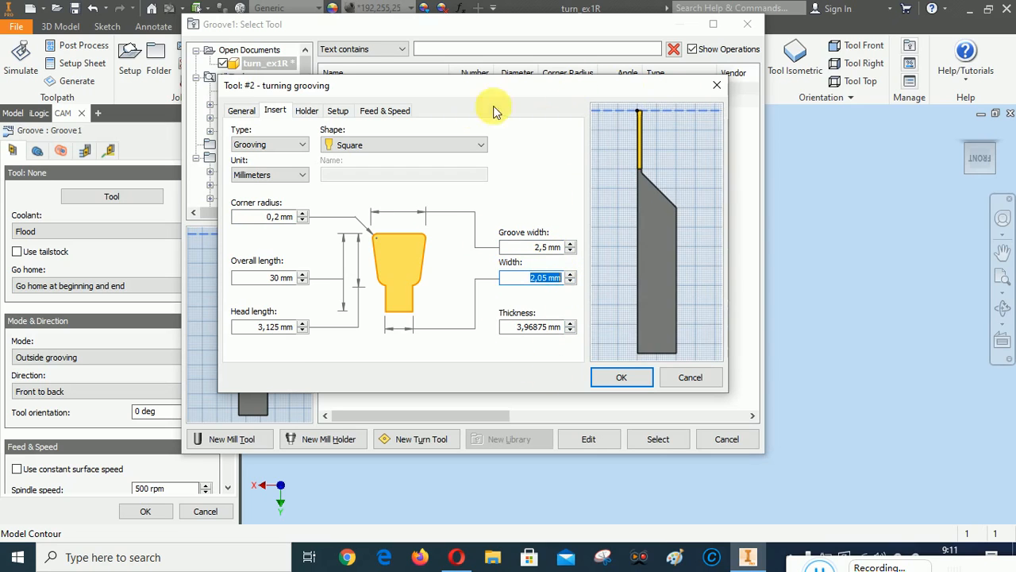
left_click(306, 111)
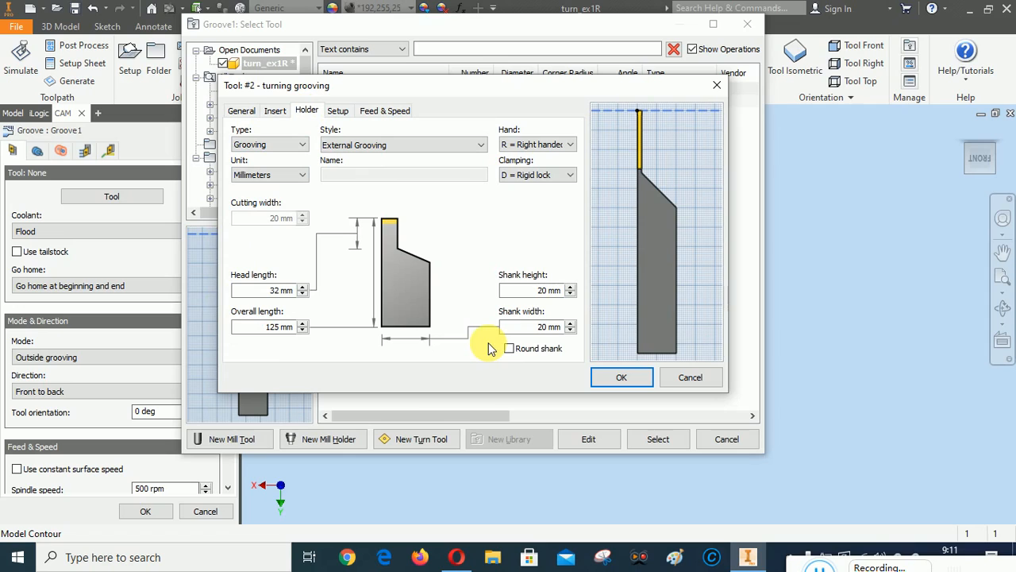
Set the grooving holder's head length to 45
left_click(281, 290)
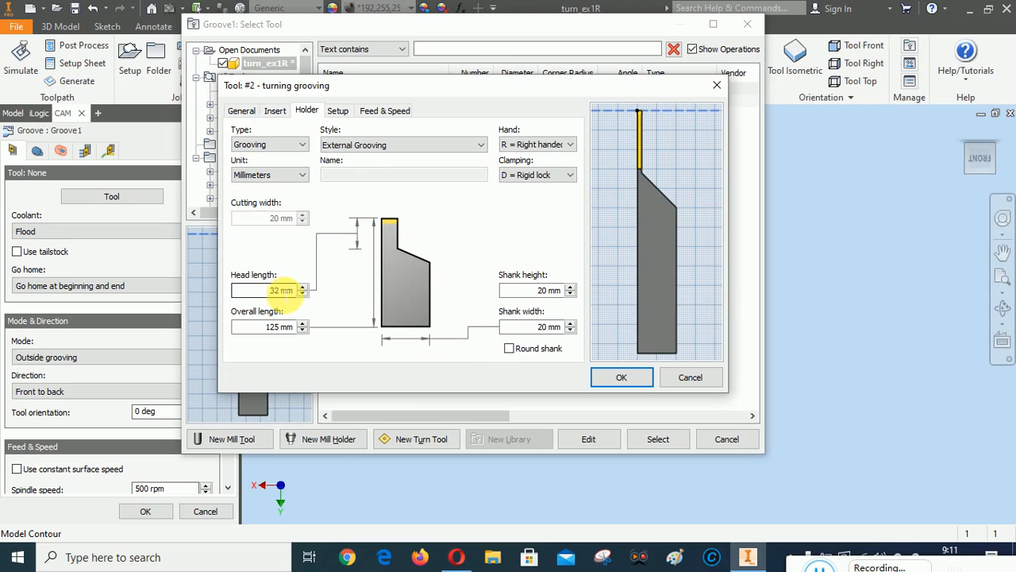
left_click(271, 290)
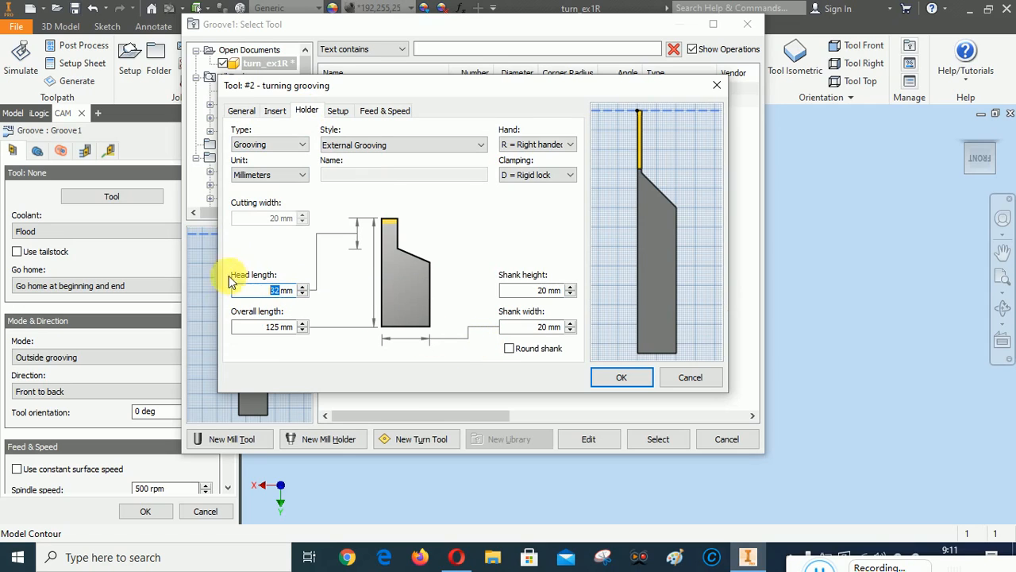
type("45")
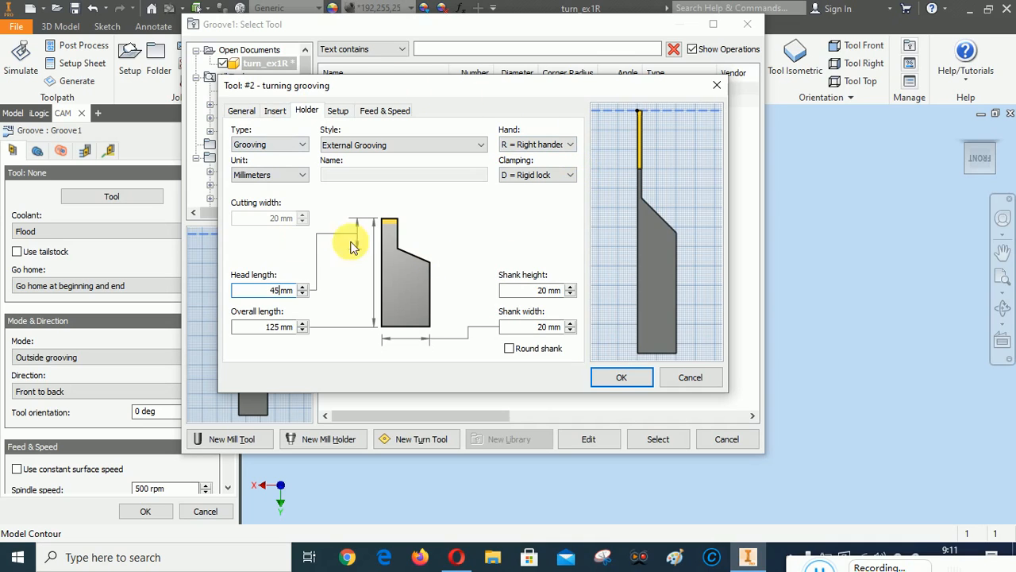
Turn off constant surface speed and feed per revolution, using 60 mm/min feedrates instead
left_click(366, 110)
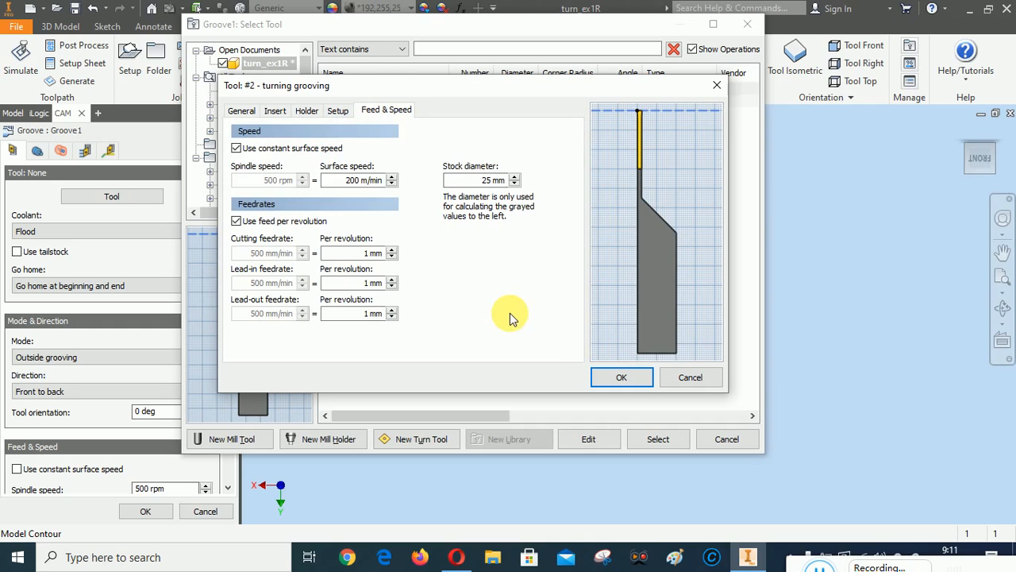
left_click(237, 149)
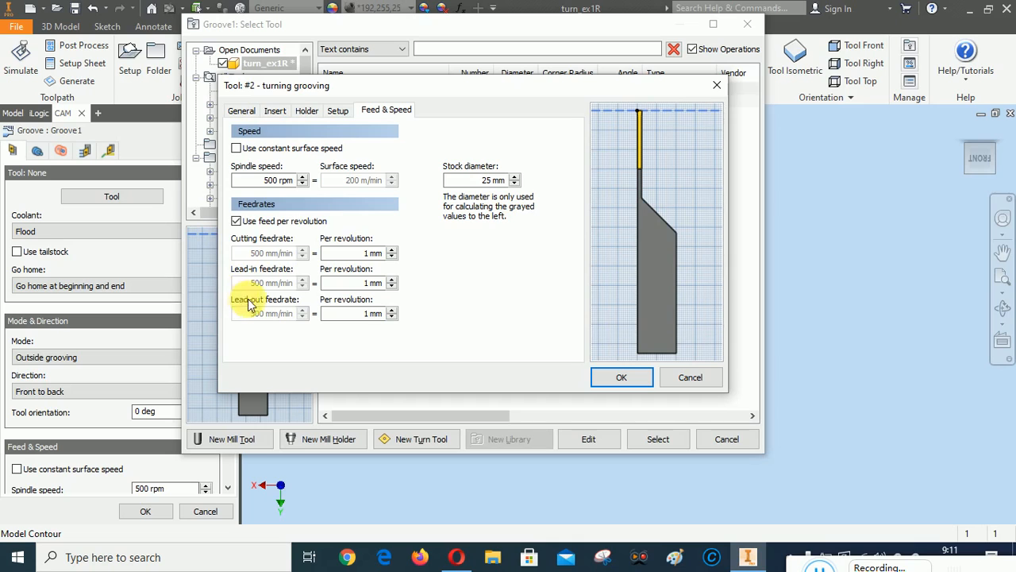
left_click(237, 220)
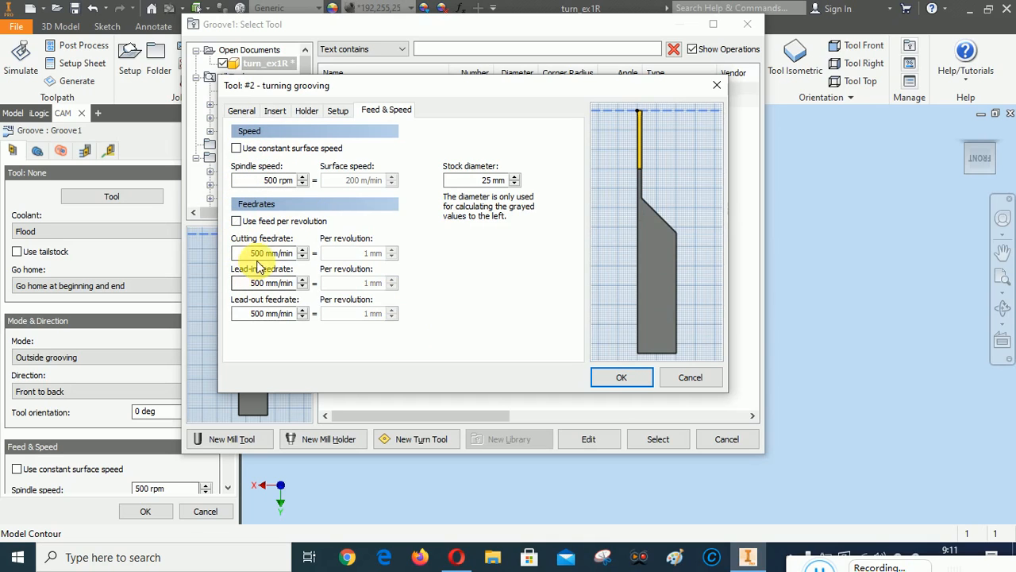
left_click_drag(262, 252, 246, 252)
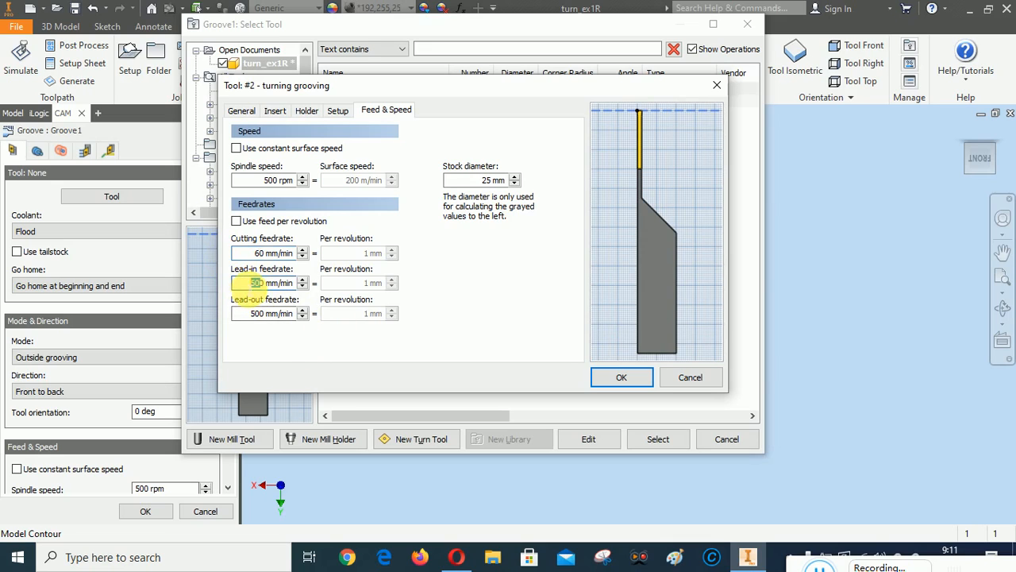
type("6")
type("6")
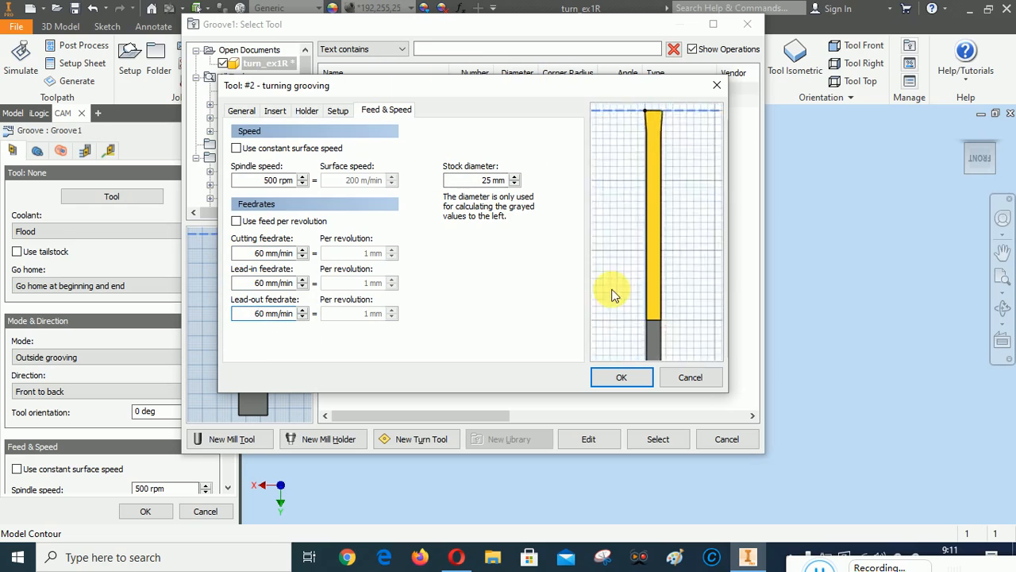
left_click(274, 110)
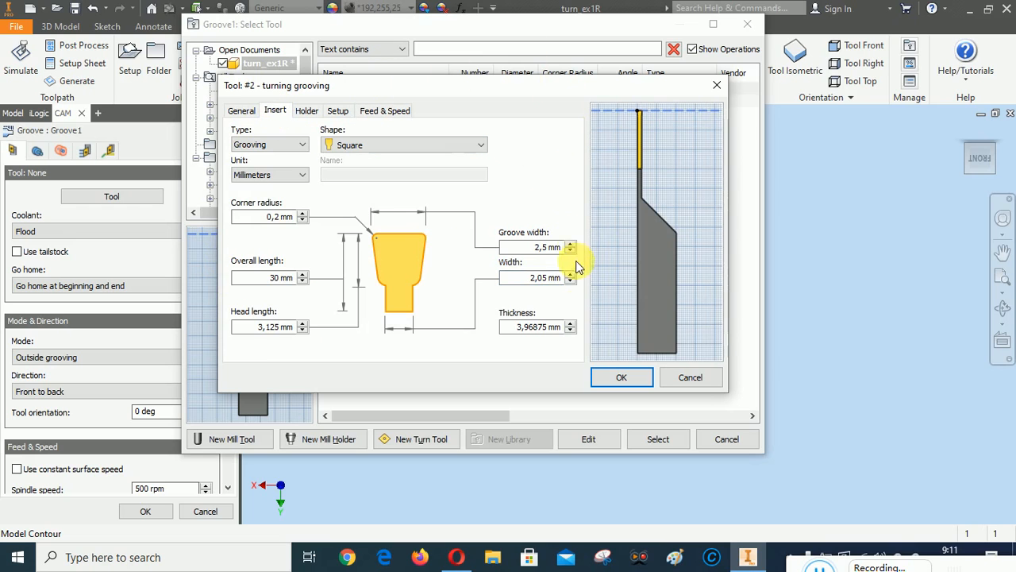
Assign the #2 turning grooving tool to Groove1 and turn on Rest Machining in the Geometry settings
left_click(626, 378)
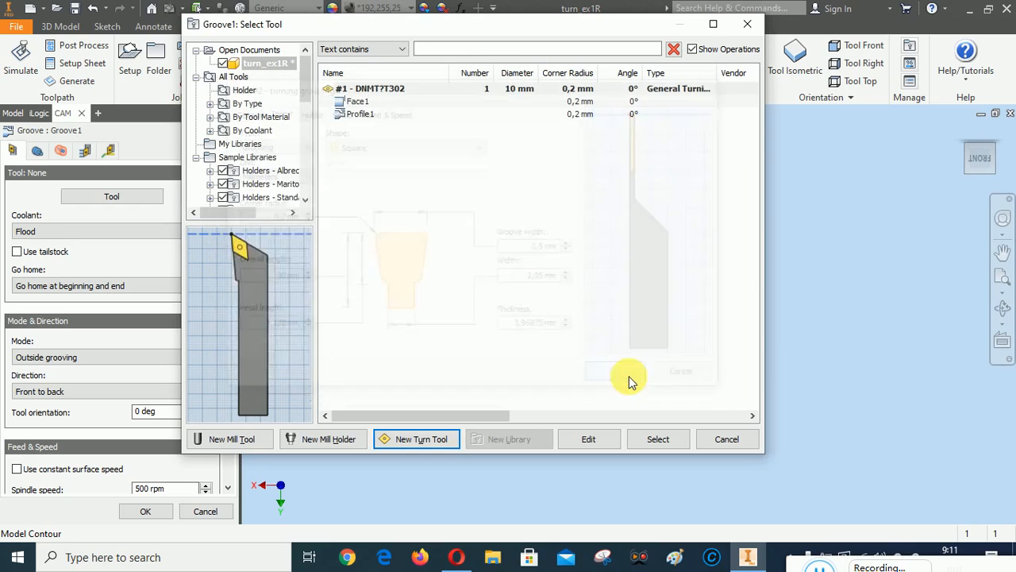
left_click(662, 441)
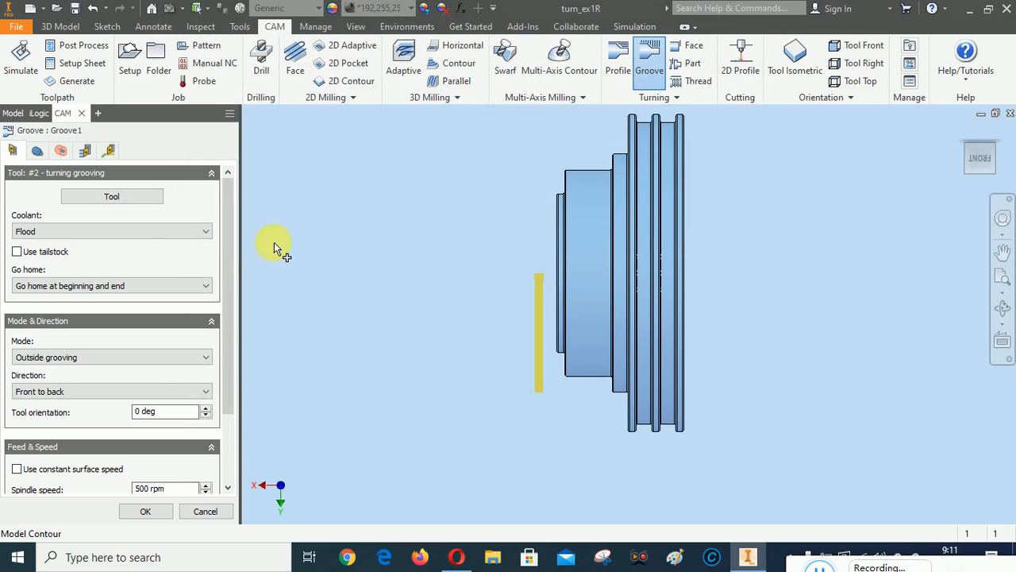
left_click(35, 153)
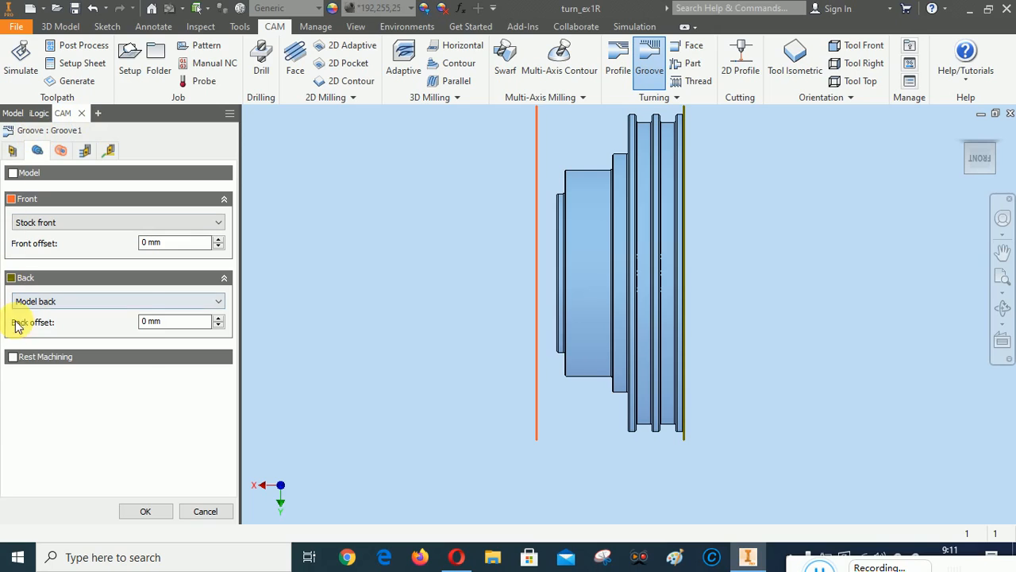
left_click(12, 359)
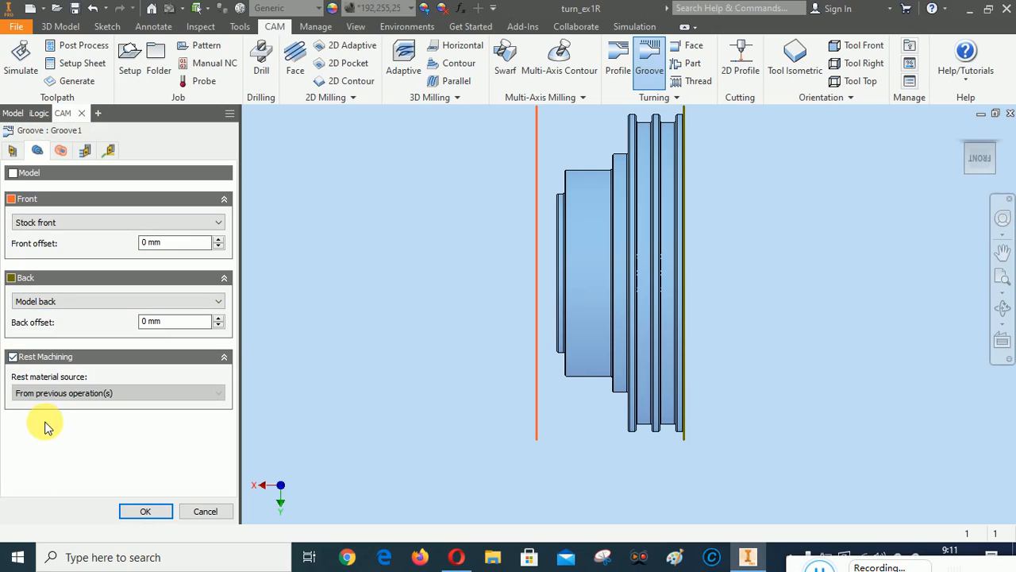
left_click(62, 151)
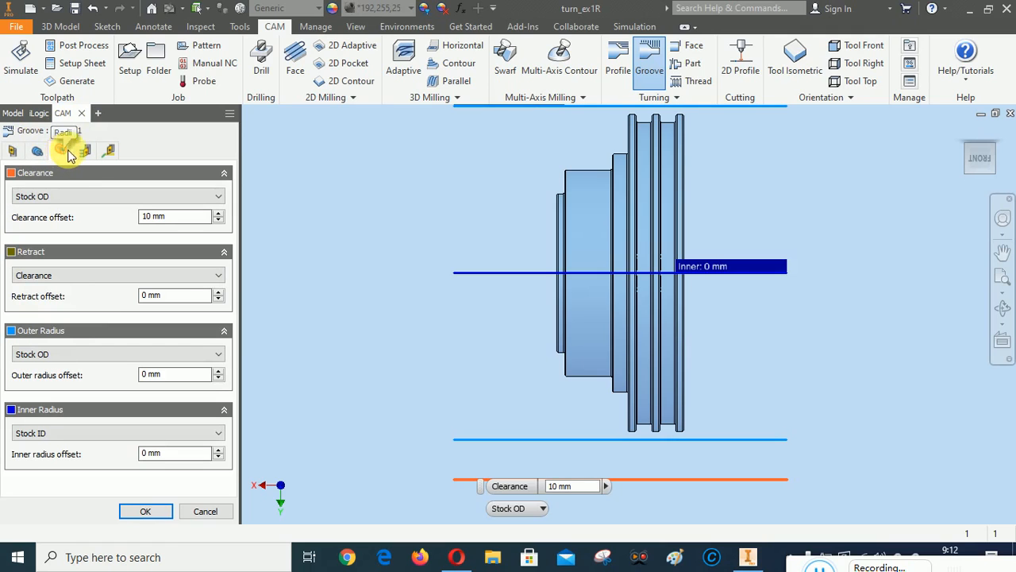
left_click(85, 152)
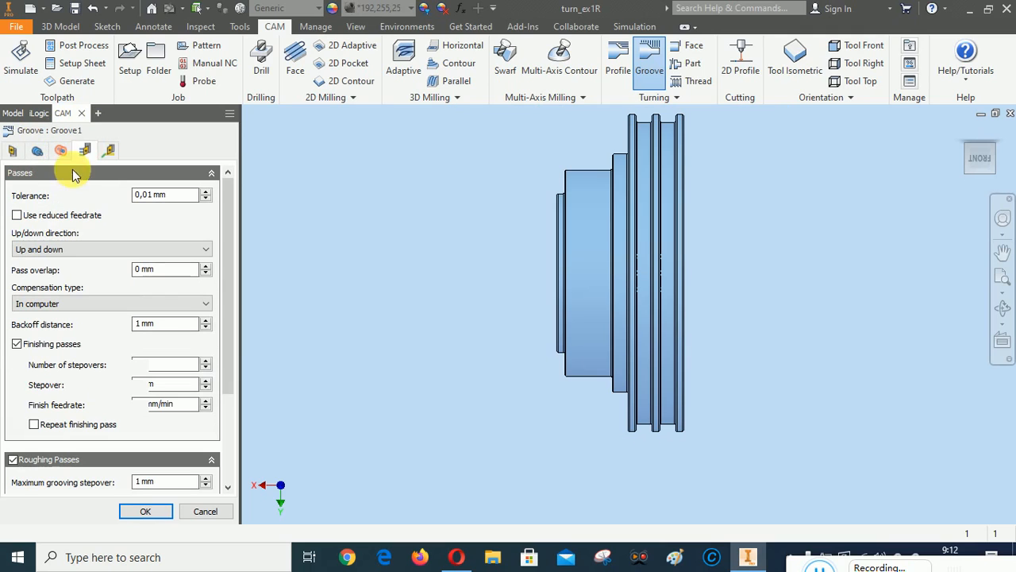
Set the groove's finishing stepover to 0,2 mm
left_click_drag(225, 276, 227, 304)
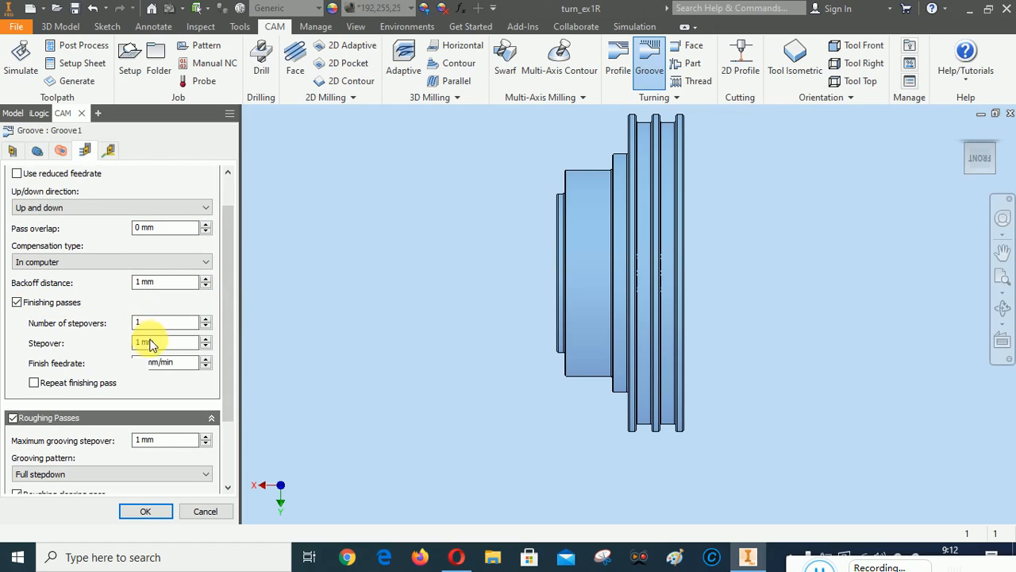
left_click(205, 346)
left_click(140, 341)
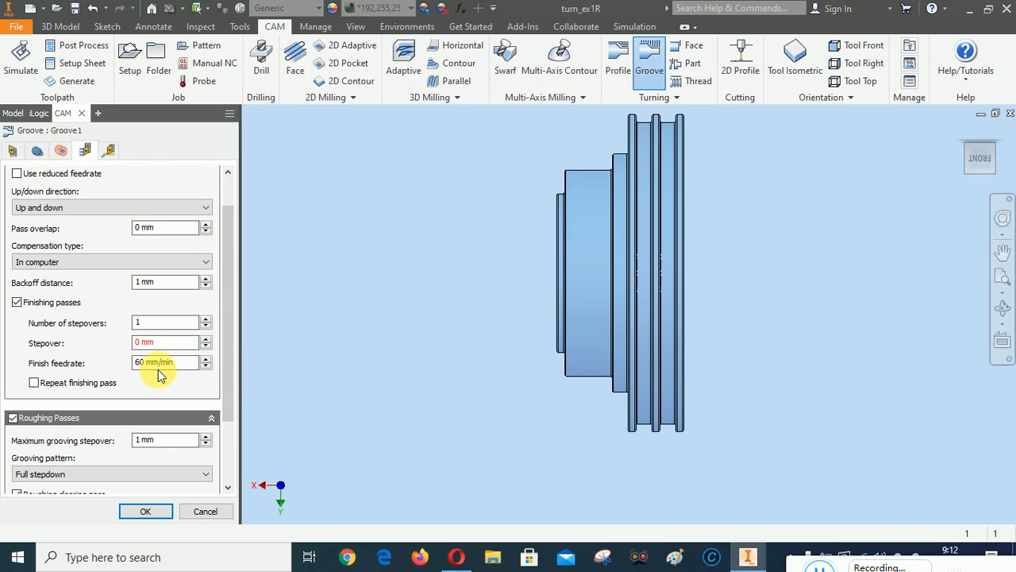
type(",2")
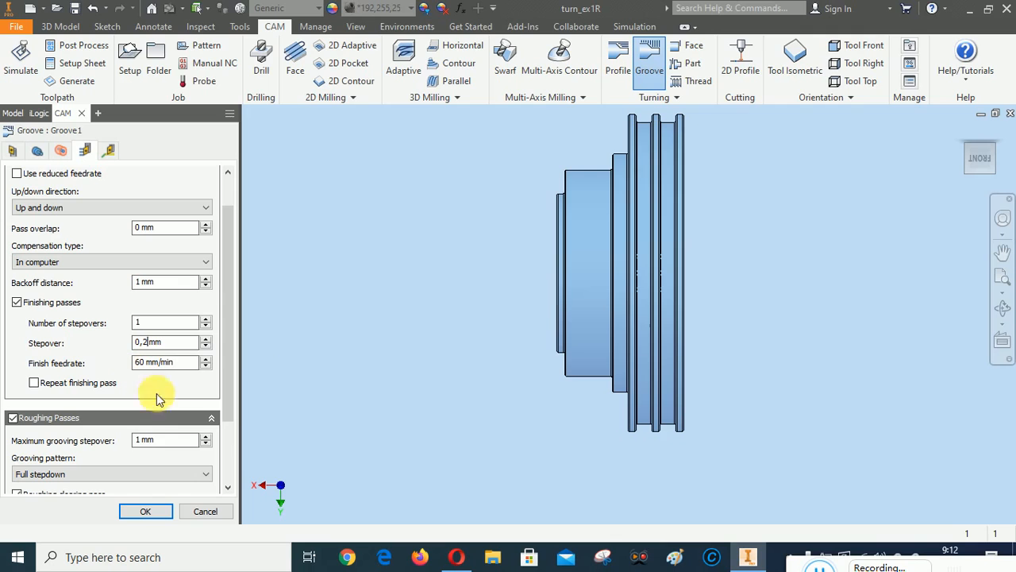
Raise the maximum grooving stepover to 2 mm and compute the Groove1 toolpath
left_click_drag(229, 327, 240, 426)
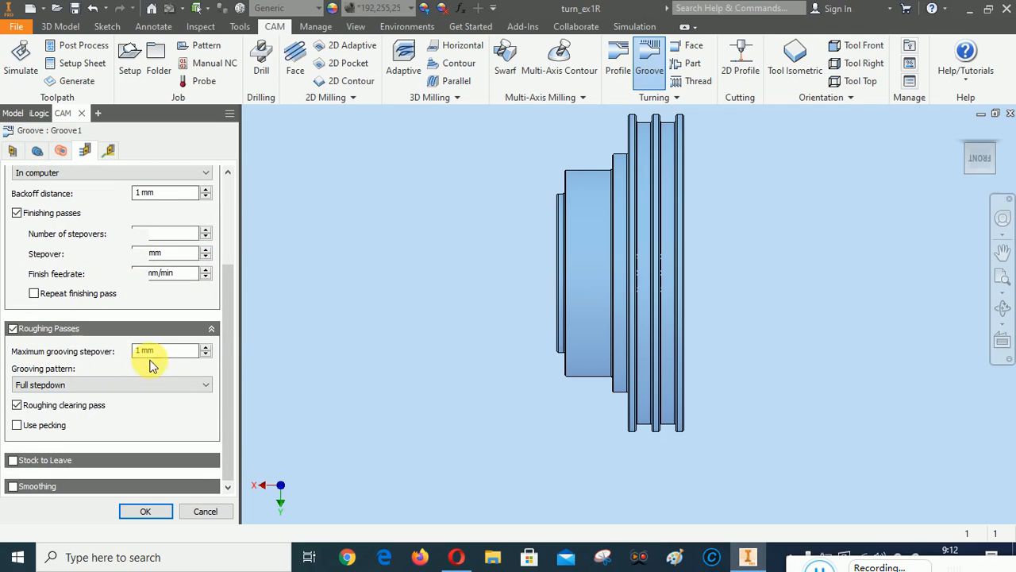
left_click(205, 347)
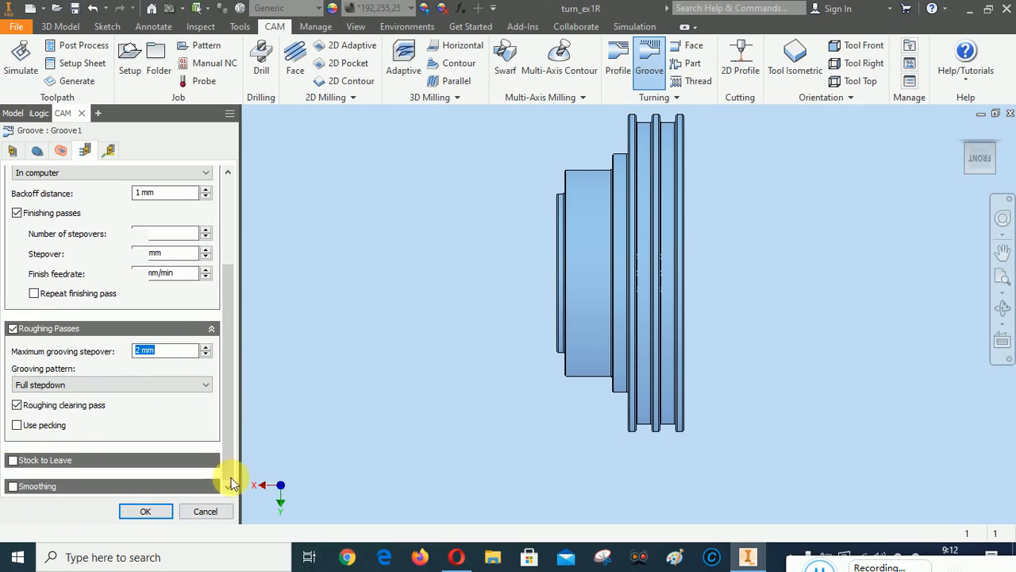
scroll(229, 364, "up", 2)
left_click_drag(230, 365, 243, 253)
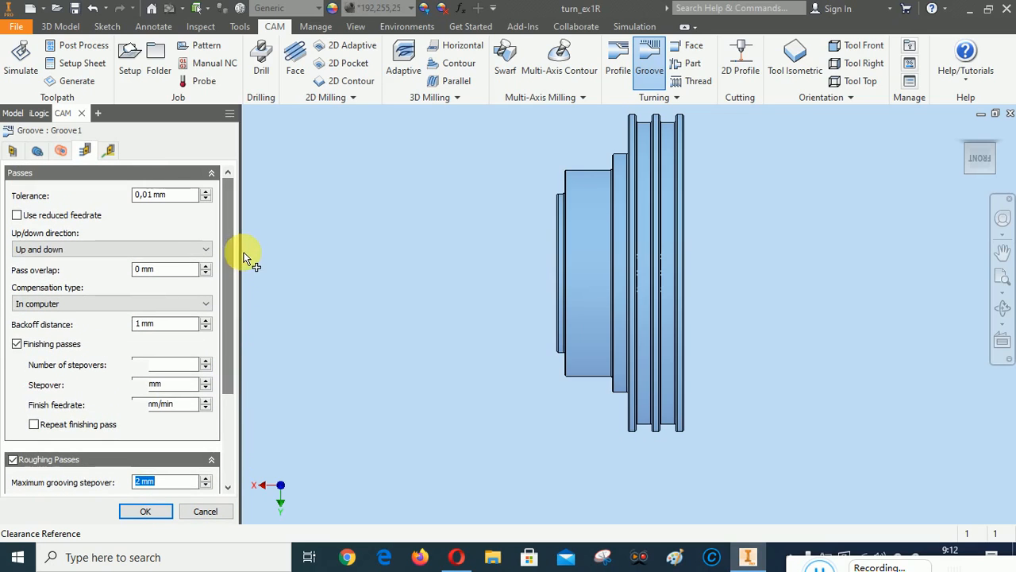
left_click(109, 149)
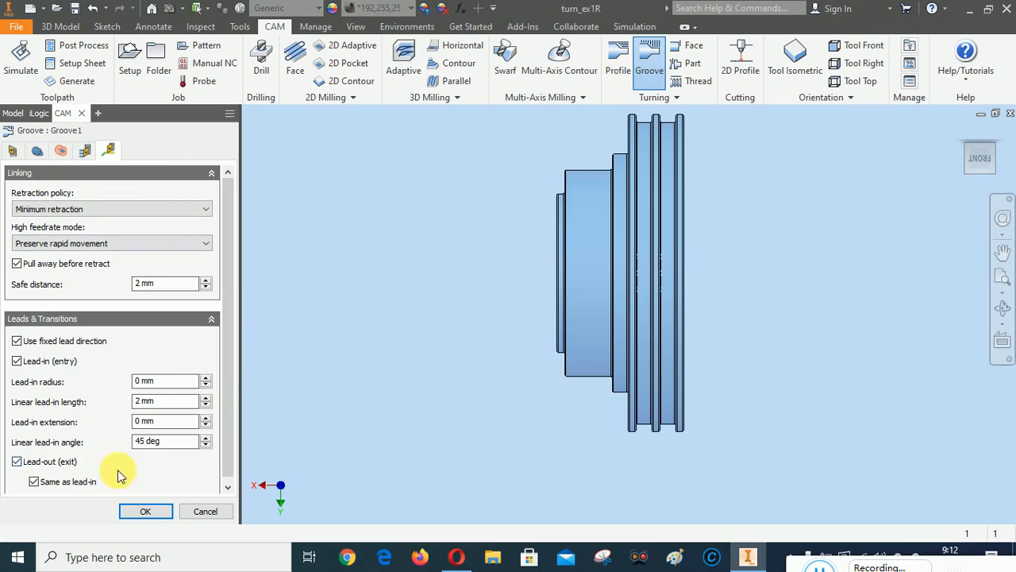
left_click(145, 512)
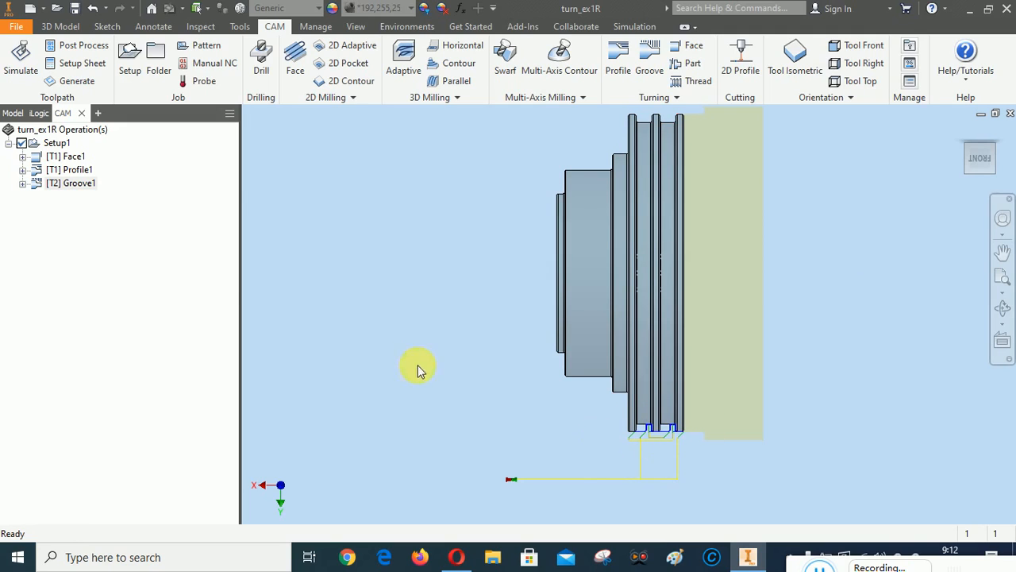
Simulate all Setup1 operations, including Groove1, and play it with toolpath display turned off
right_click(57, 148)
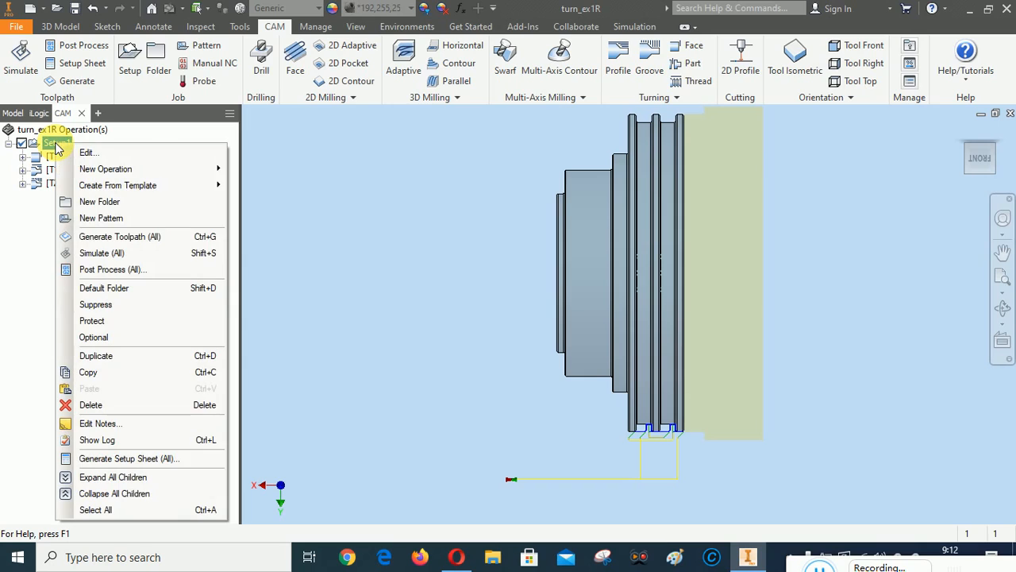
left_click(98, 253)
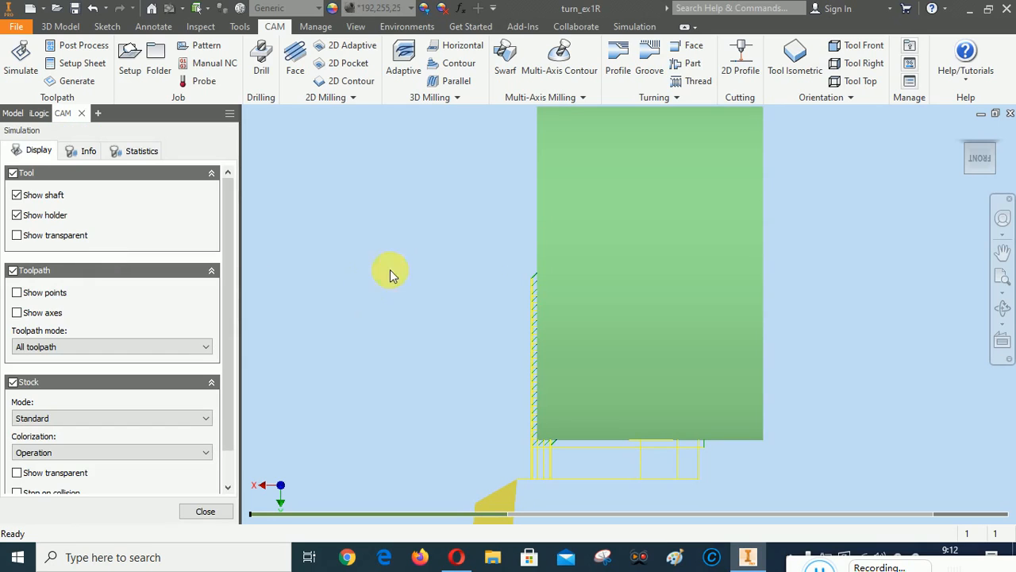
right_click(342, 168)
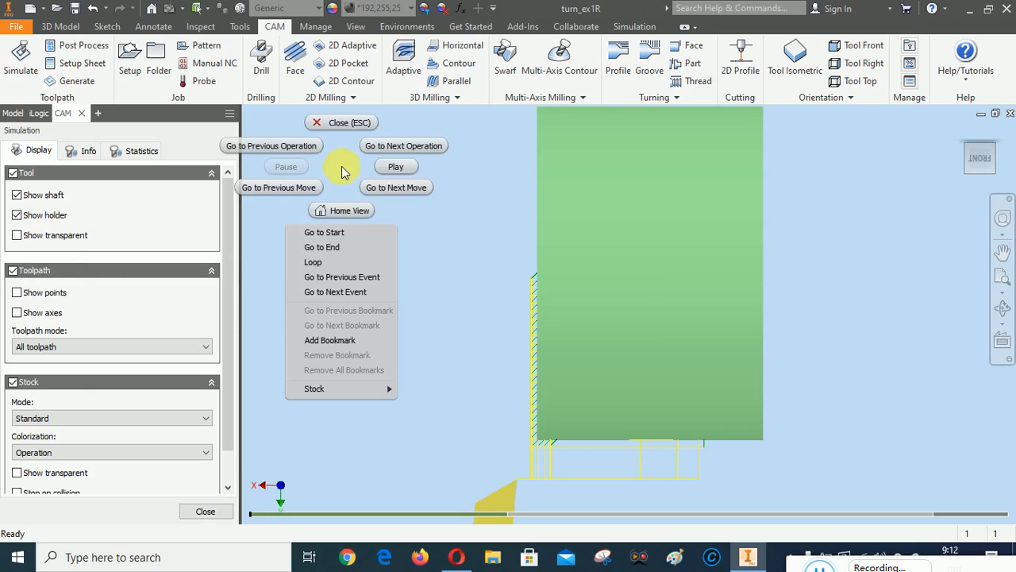
left_click(396, 168)
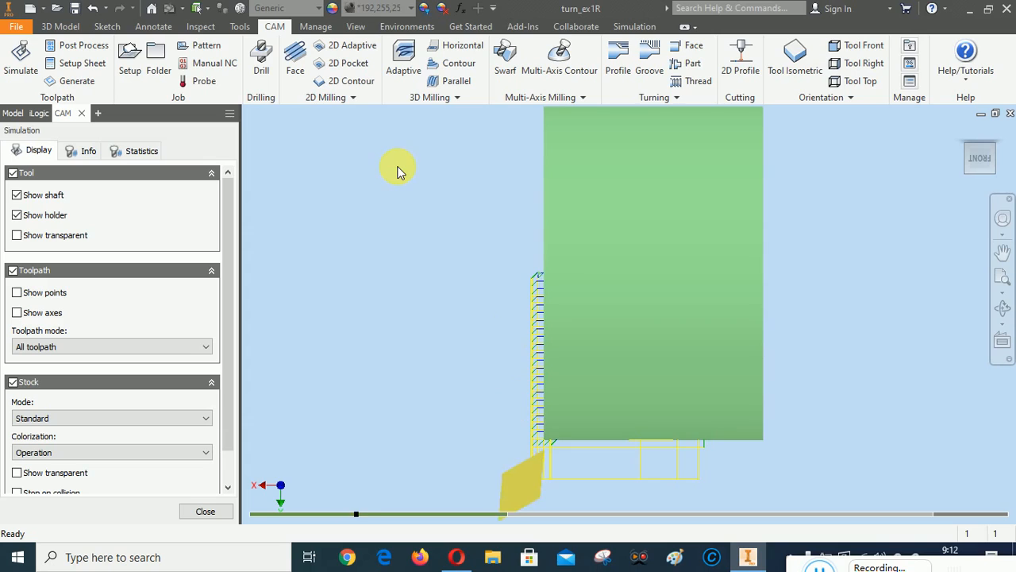
left_click(13, 271)
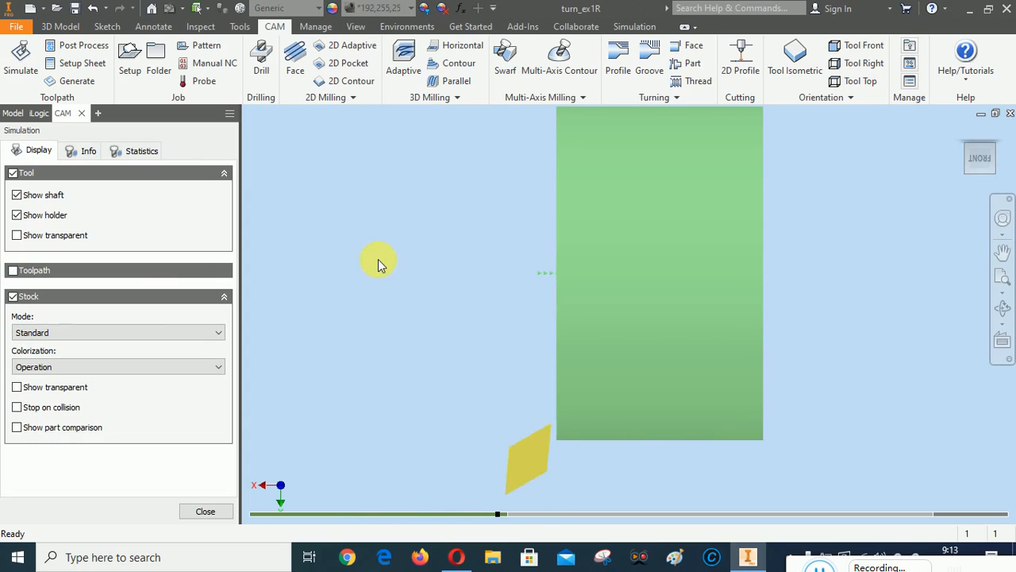
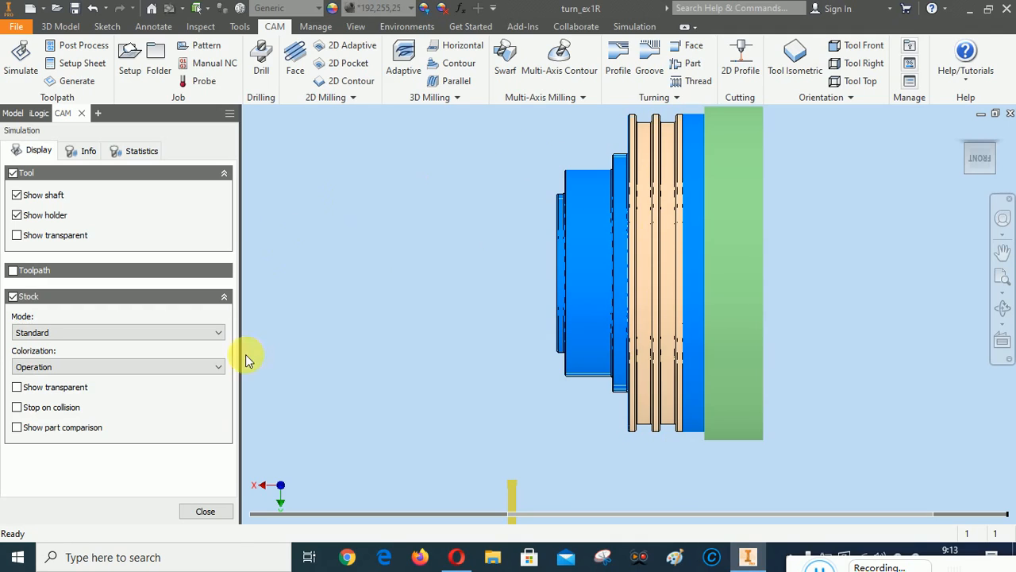
Close the simulation and return the part to the home isometric view
left_click(204, 512)
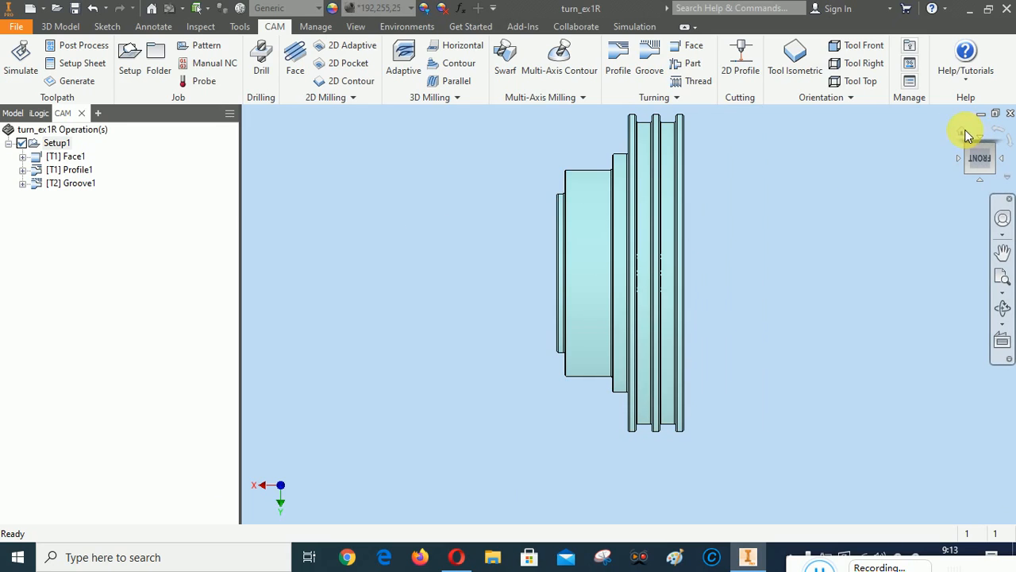
left_click(964, 134)
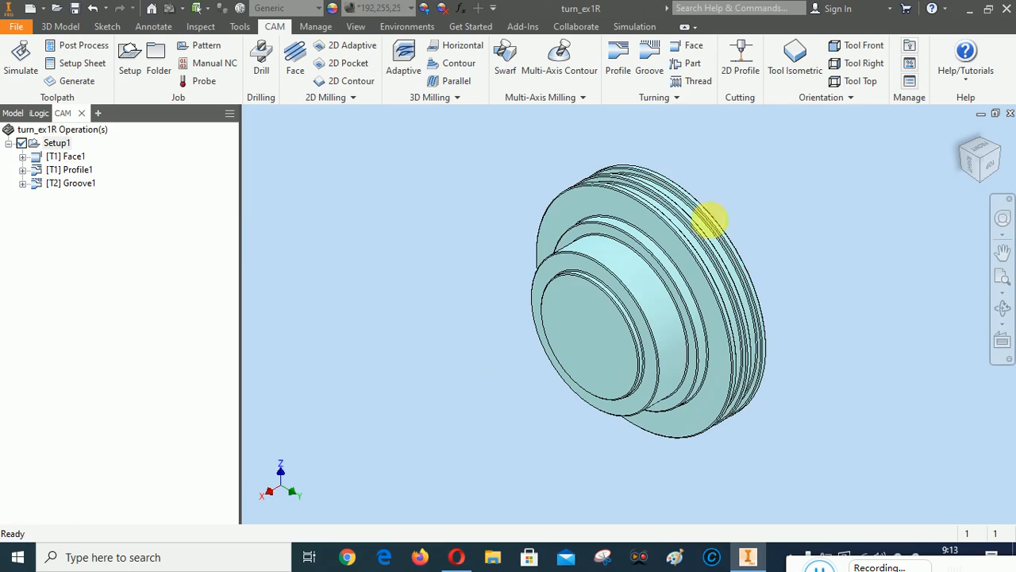
right_click(56, 148)
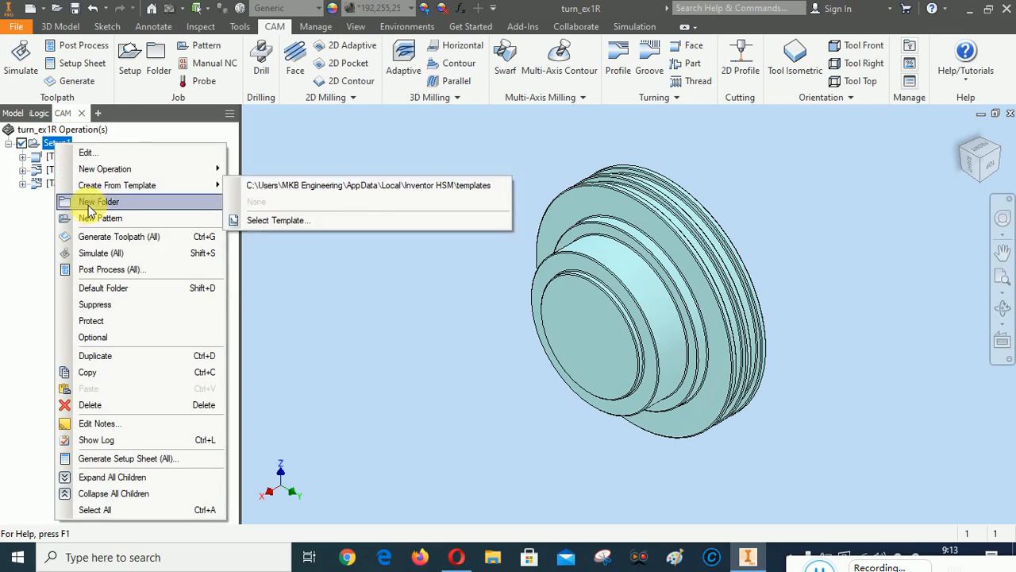
left_click(89, 253)
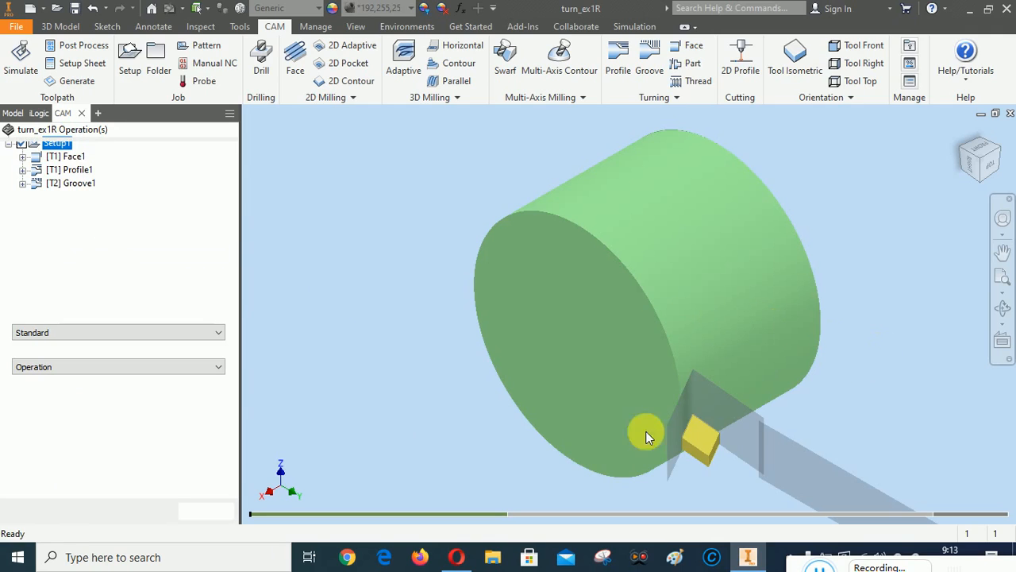
right_click(311, 176)
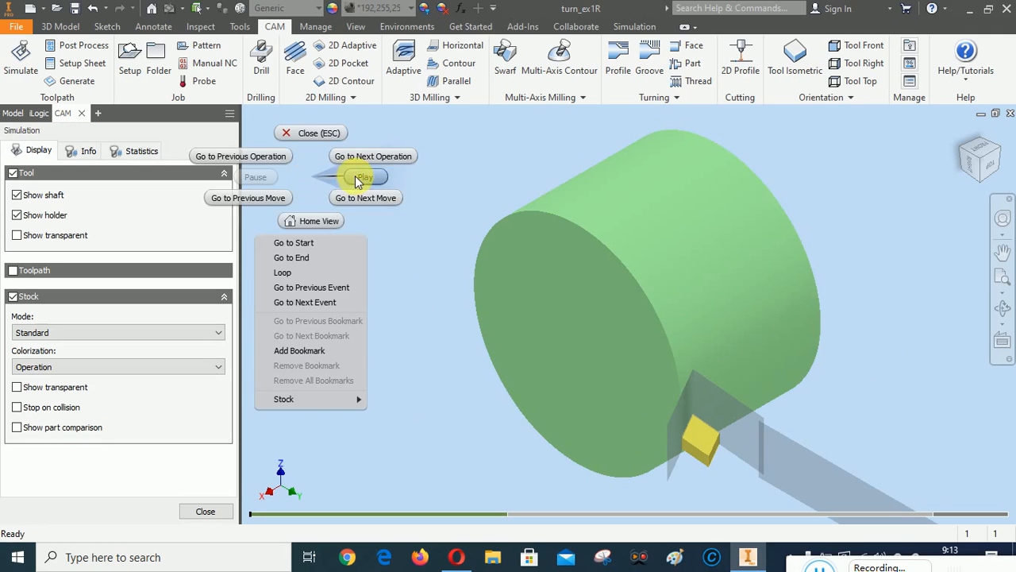
left_click(357, 179)
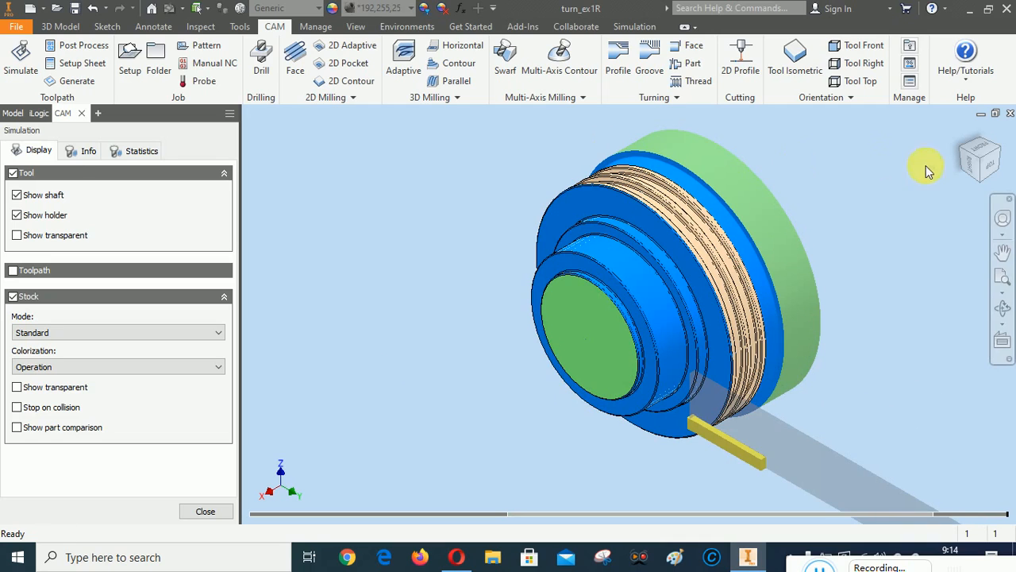
left_click(994, 165)
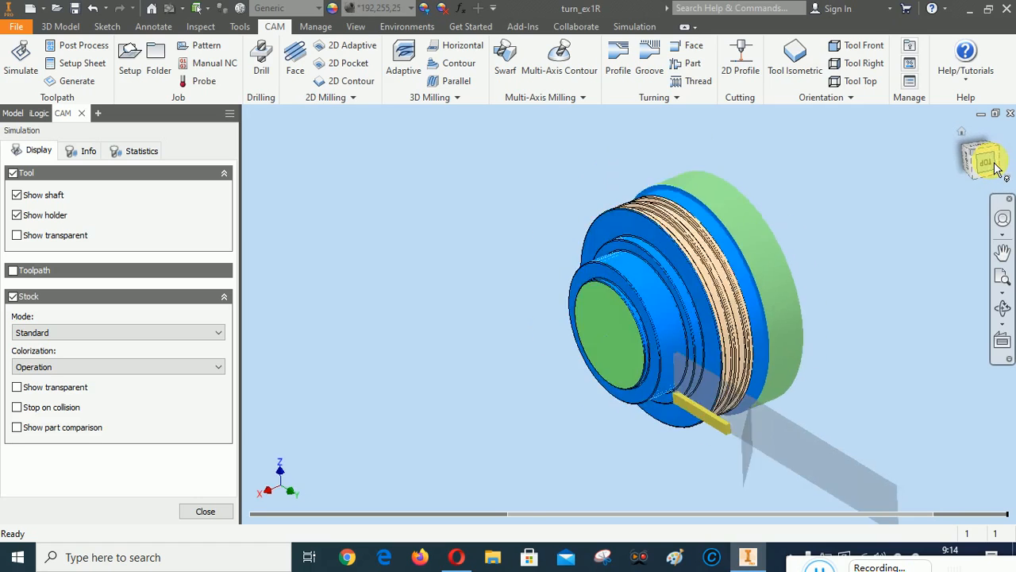
scroll(650, 306, "up", 5)
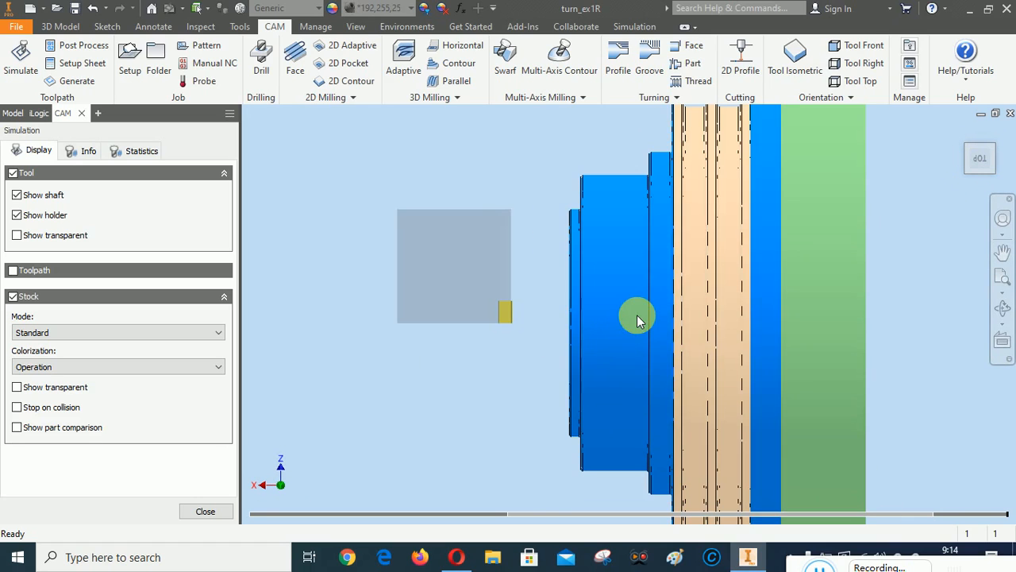
scroll(687, 253, "down", 3)
scroll(677, 242, "up", 6)
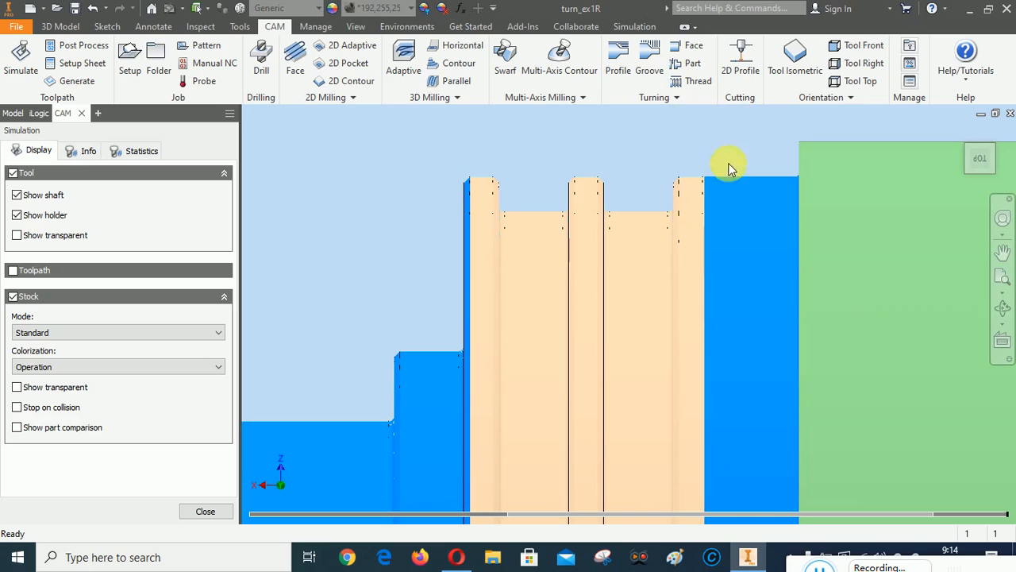
scroll(723, 216, "down", 3)
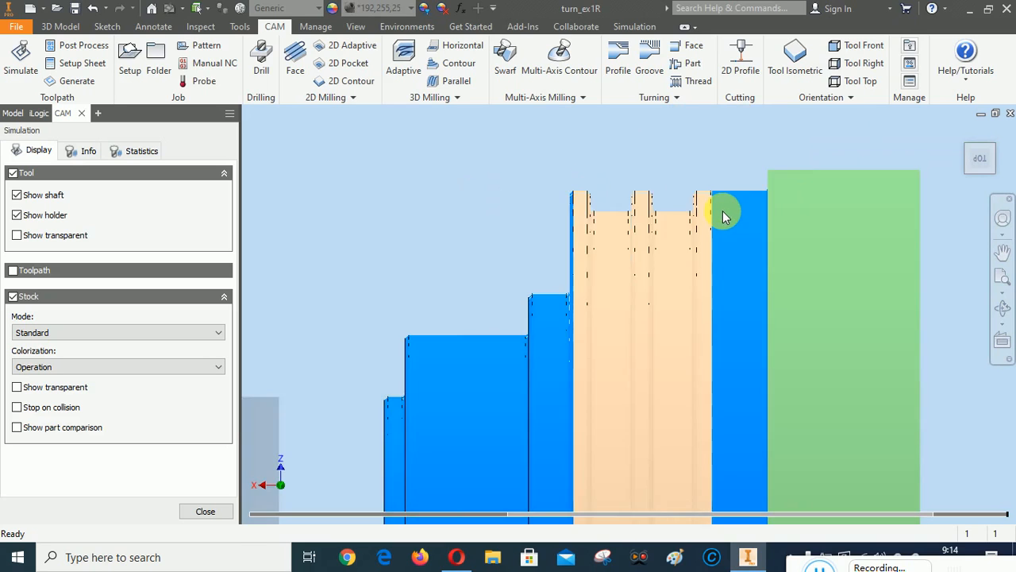
left_click(961, 133)
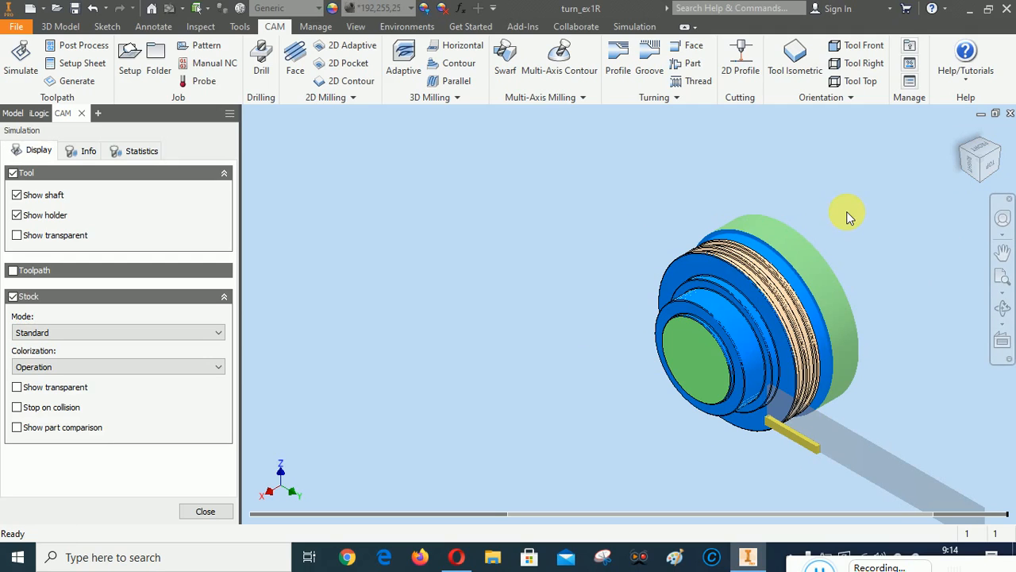
left_click(1002, 276)
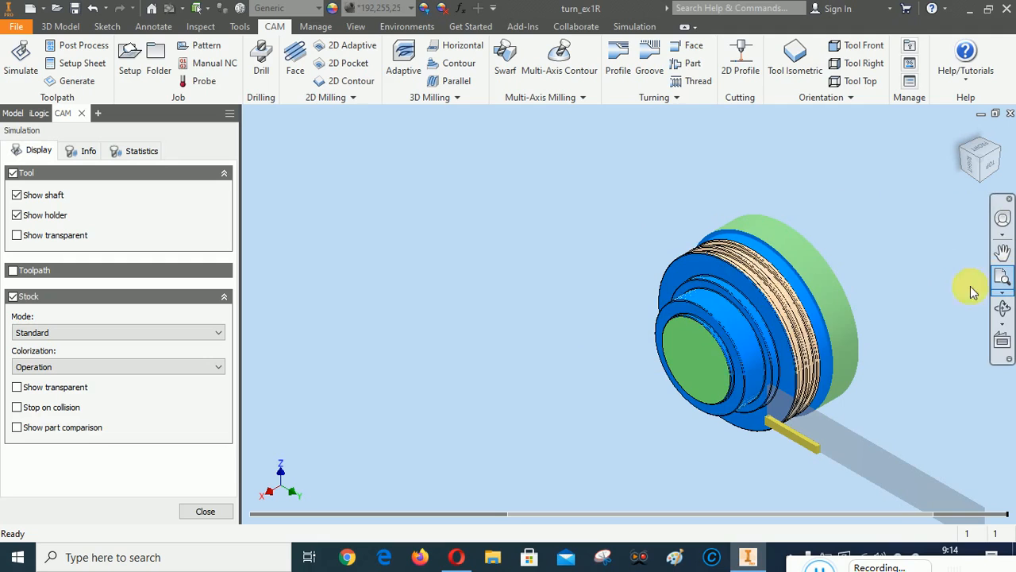
left_click(206, 511)
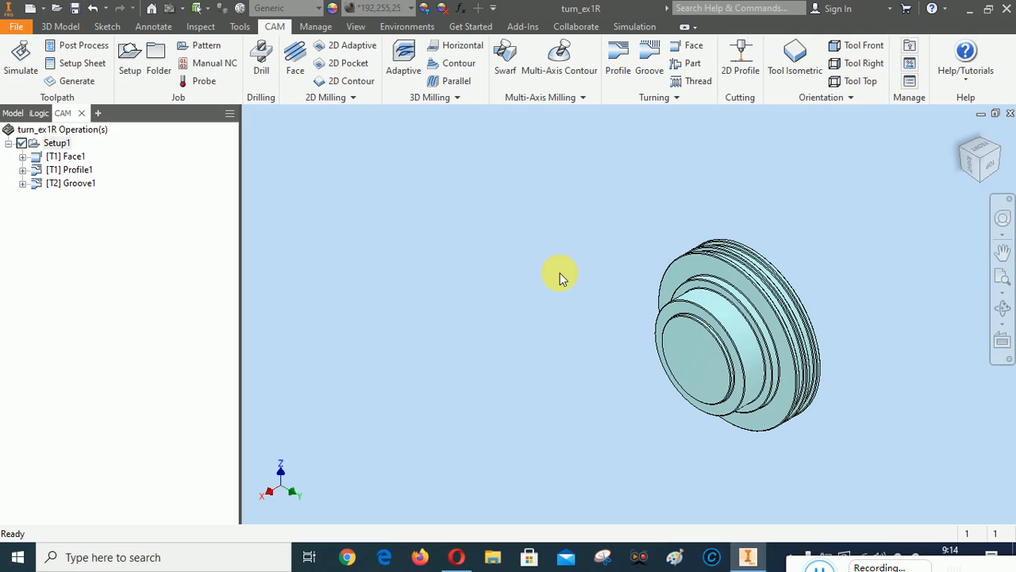
Add a Part1 parting-off operation with tool #2 turning grooving at 500 rpm and 60 mm/min
left_click(678, 98)
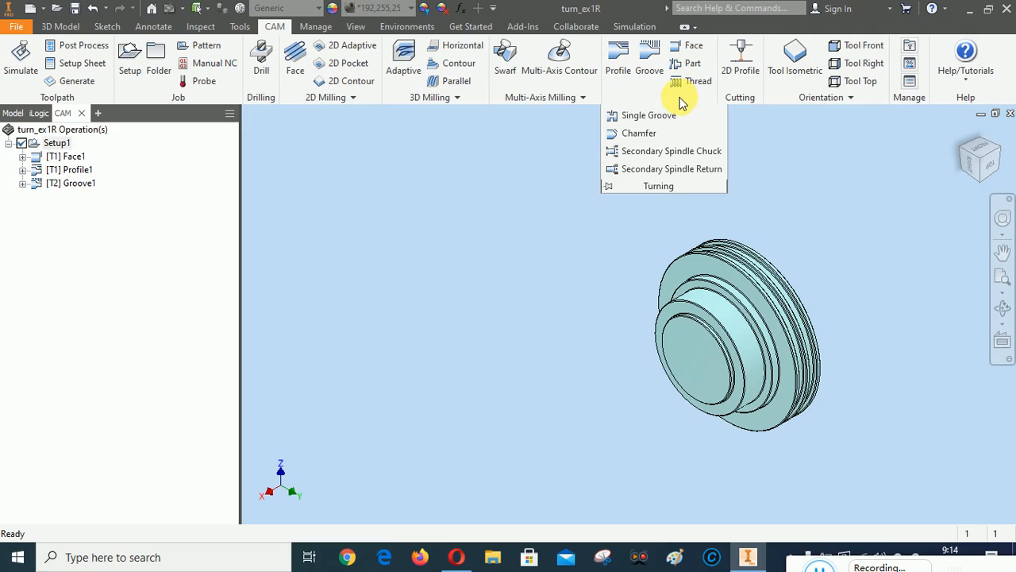
left_click(690, 66)
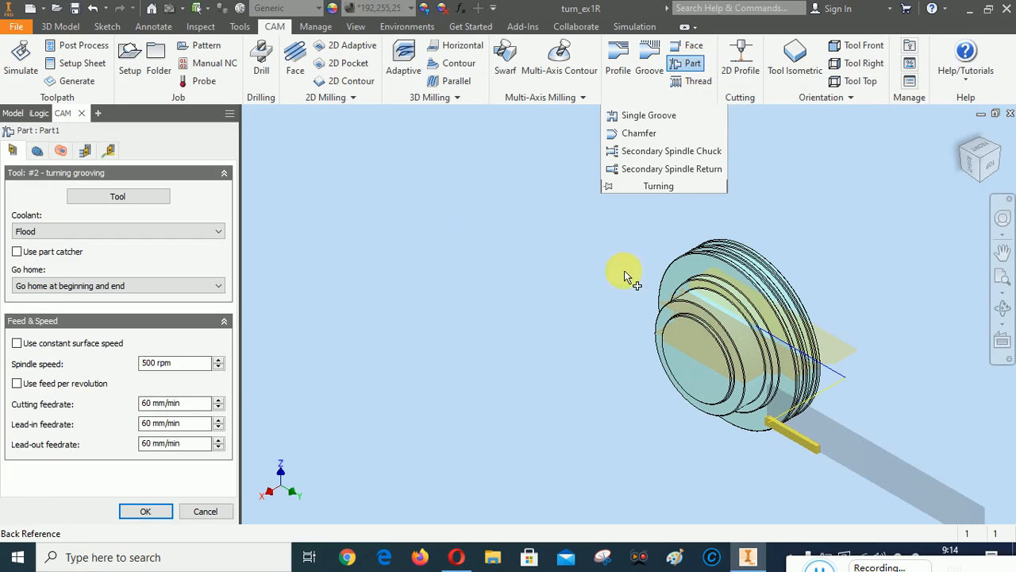
left_click(993, 163)
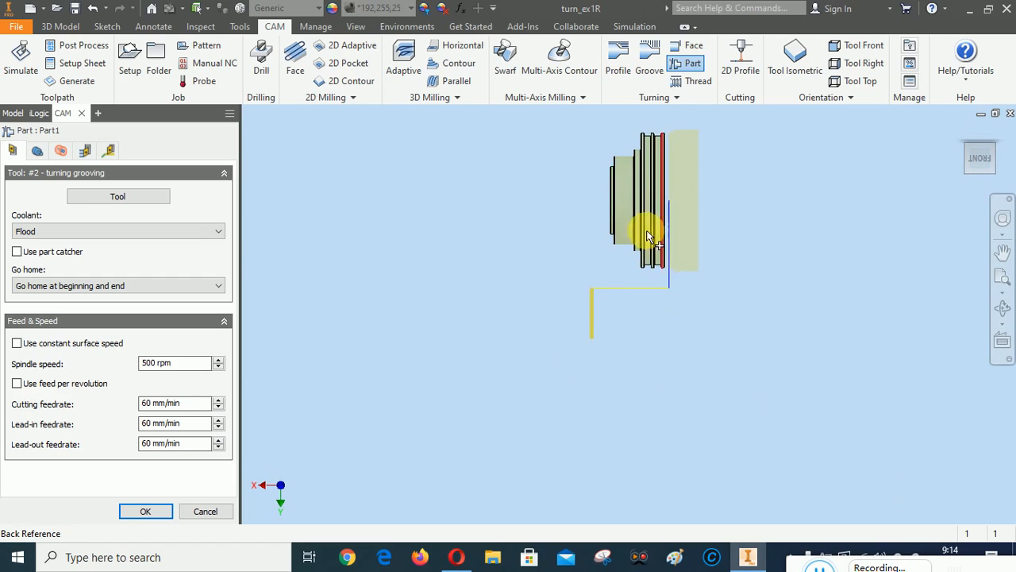
scroll(627, 182, "up", 3)
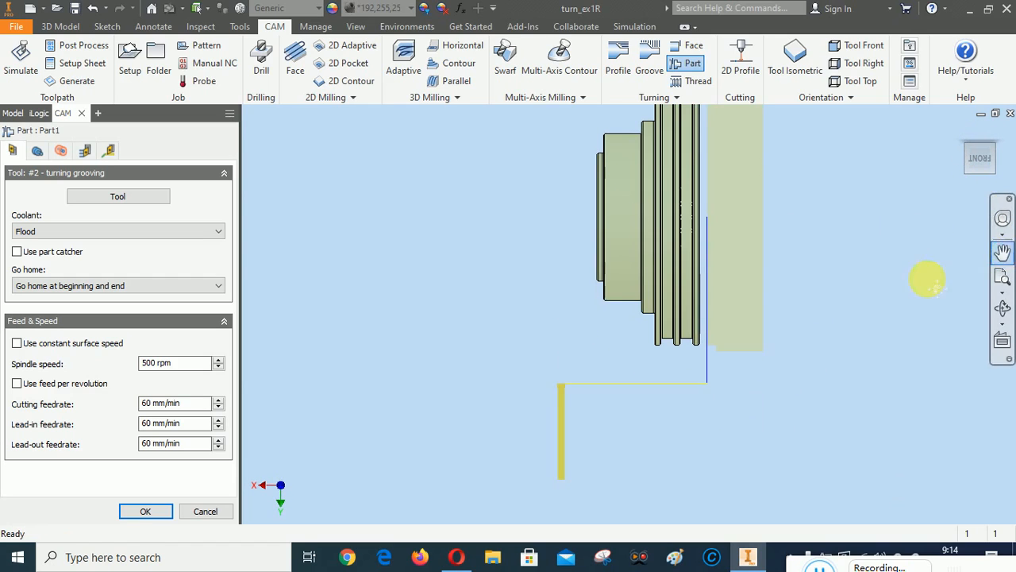
left_click_drag(883, 292, 866, 338)
right_click(845, 291)
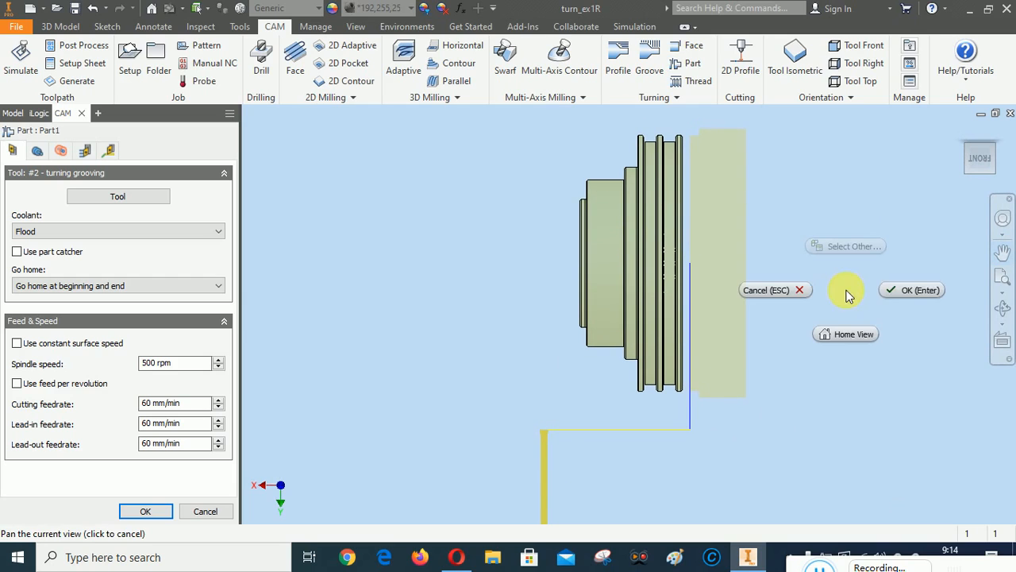
left_click(889, 291)
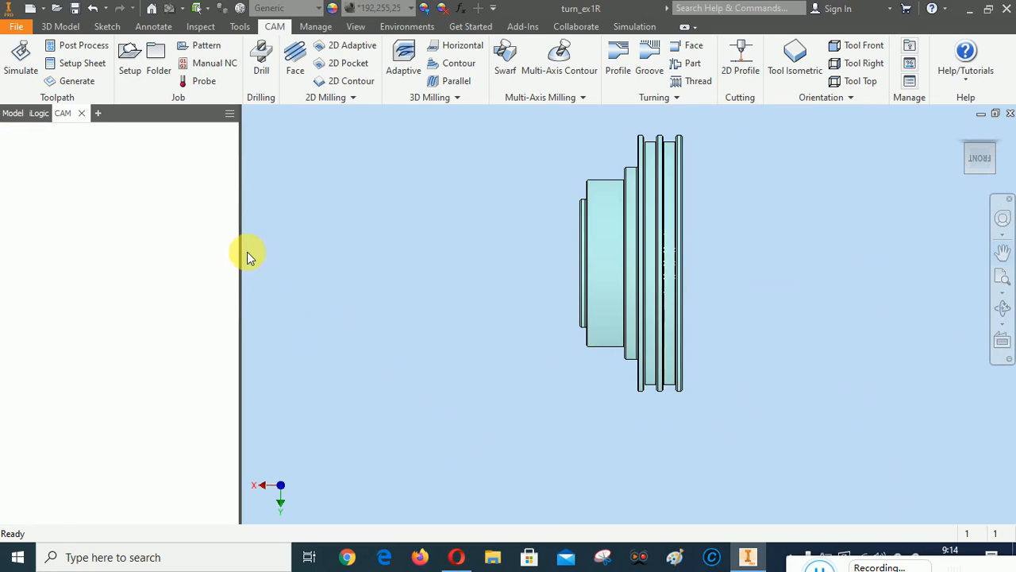
Reopen Part1, keep tool #2 turning grooving, and accept its 10 mm clearance and full-retraction linking
right_click(67, 200)
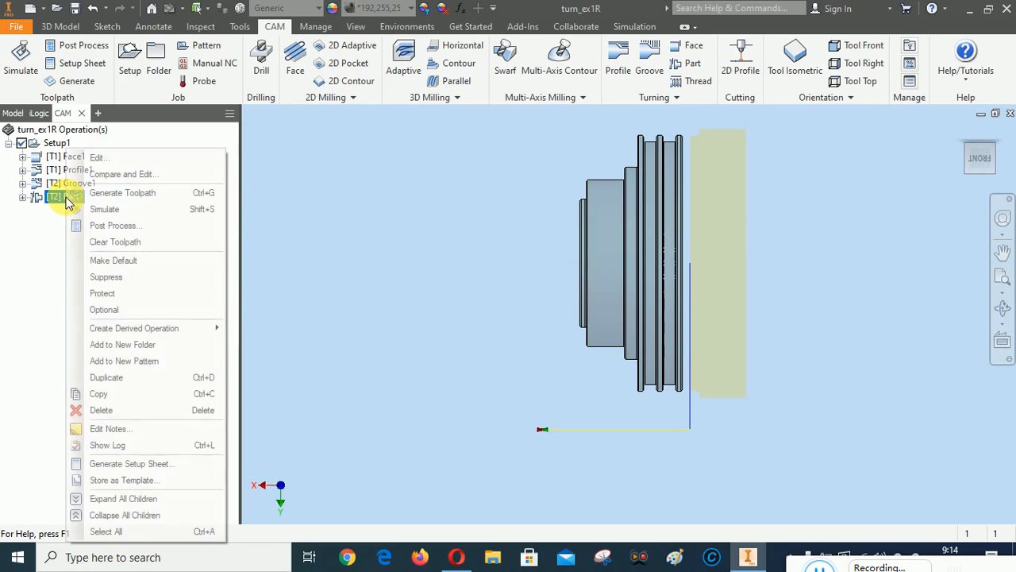
left_click(95, 161)
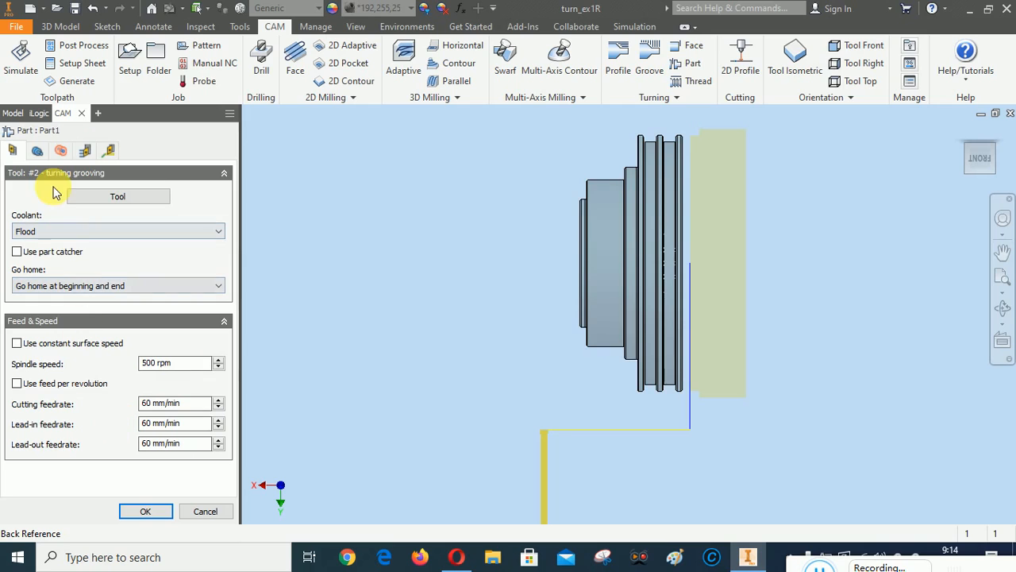
left_click(108, 197)
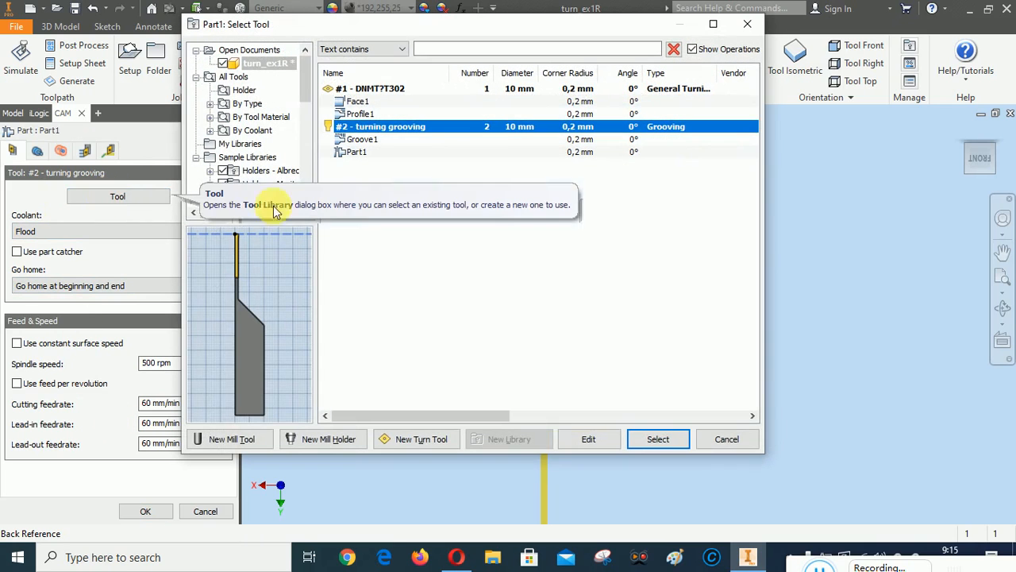
left_click(671, 443)
left_click(36, 151)
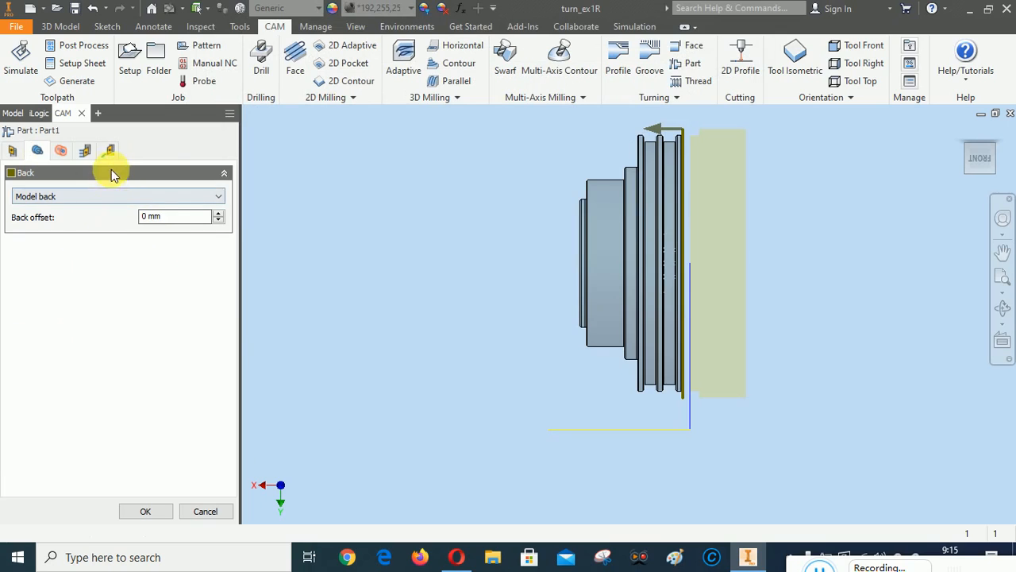
left_click(62, 152)
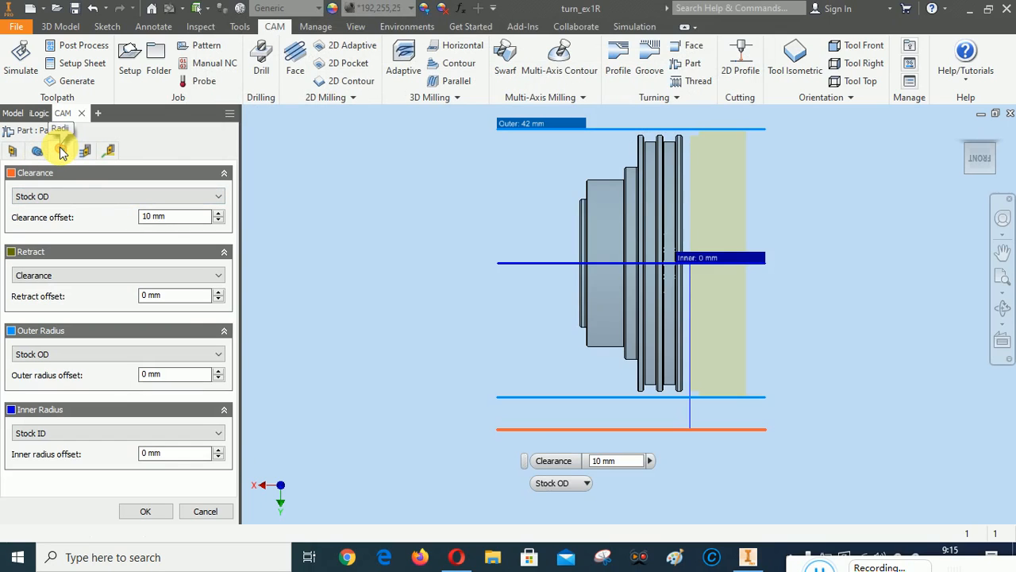
left_click(85, 156)
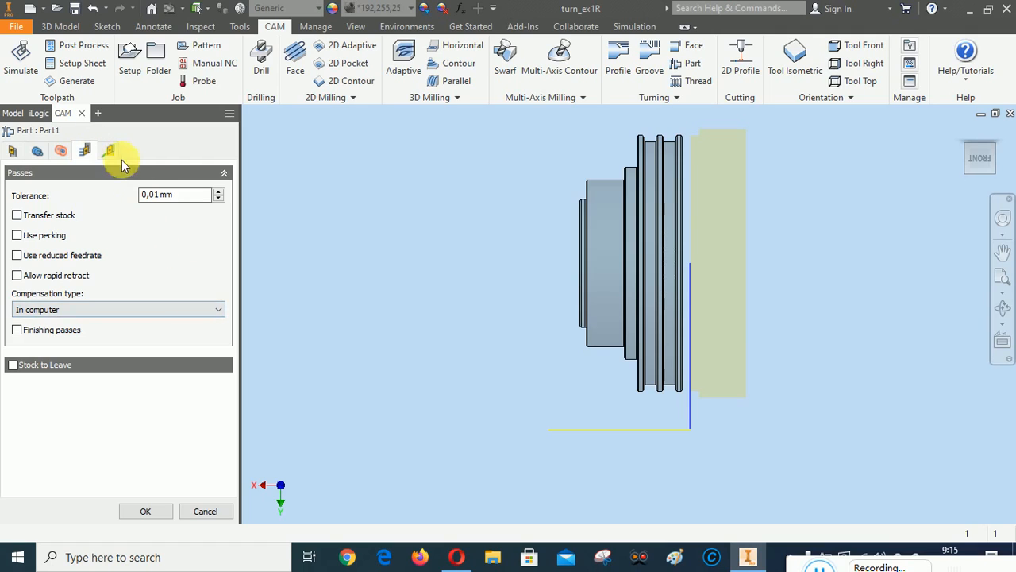
left_click(112, 151)
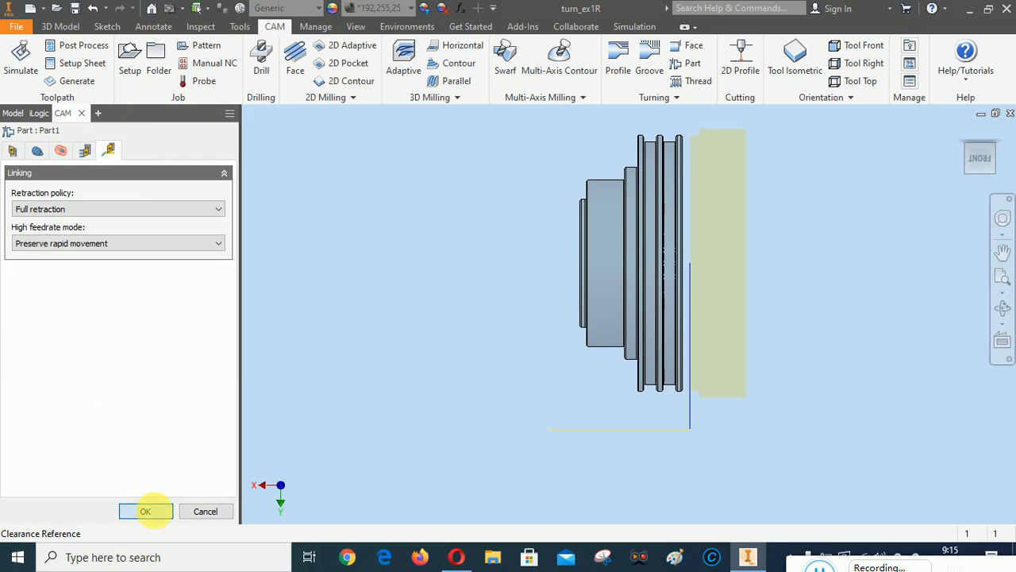
left_click(145, 510)
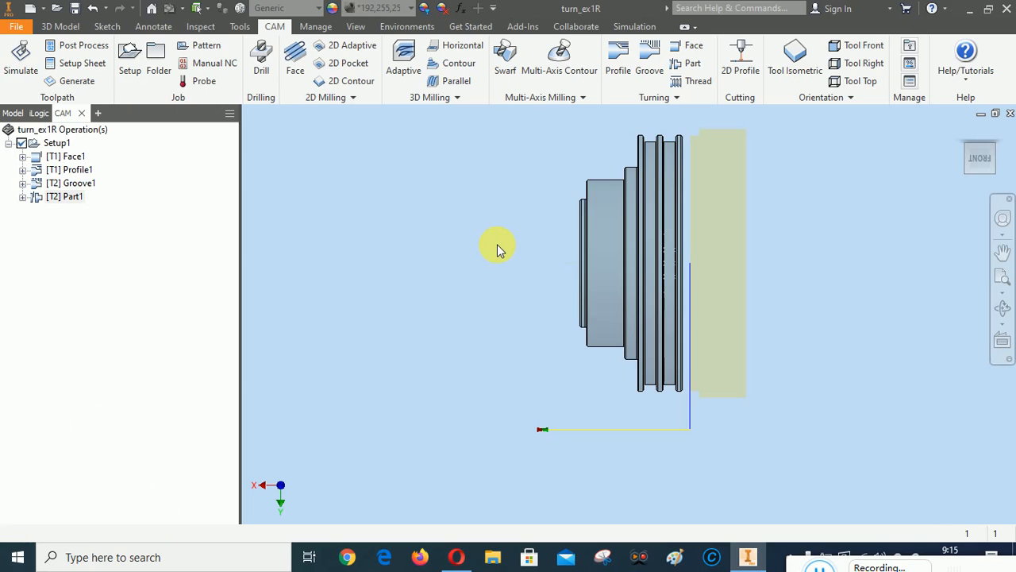
Simulate and play all four Setup1 operations, including the Part1 parting-off
right_click(52, 147)
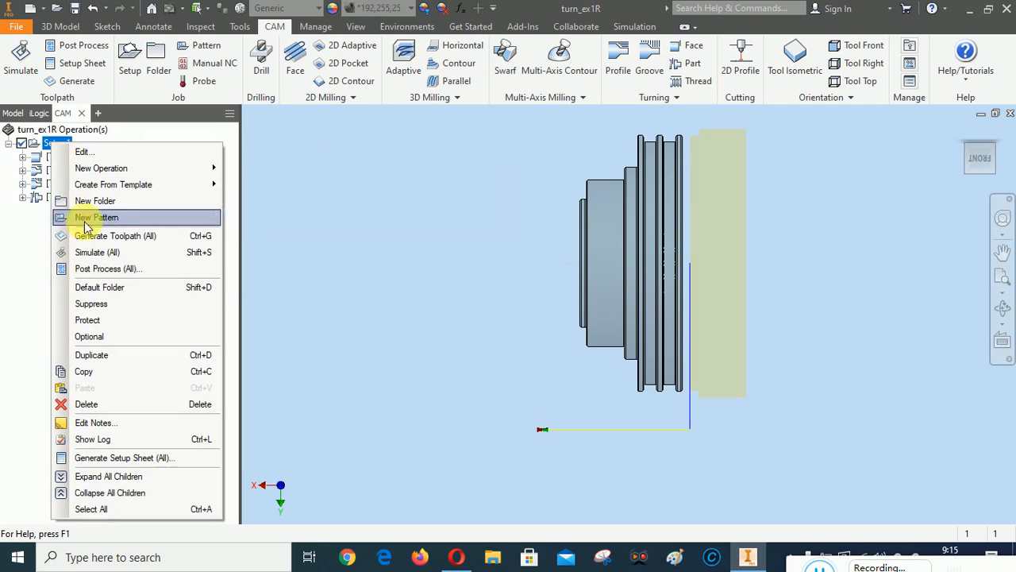
left_click(87, 252)
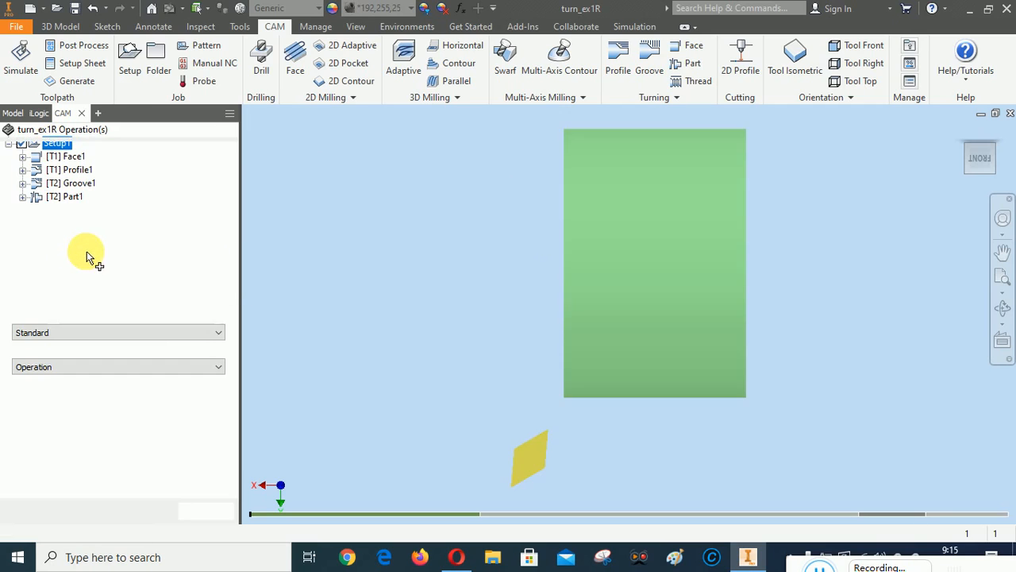
right_click(347, 191)
left_click(397, 188)
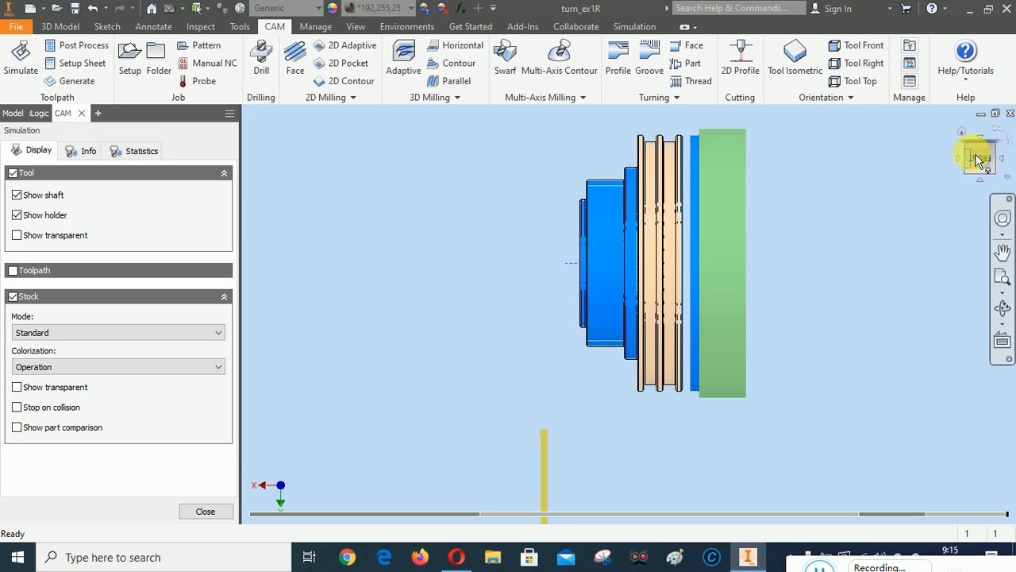
Reframe the simulated part from the home view, then exit the simulation
left_click(965, 130)
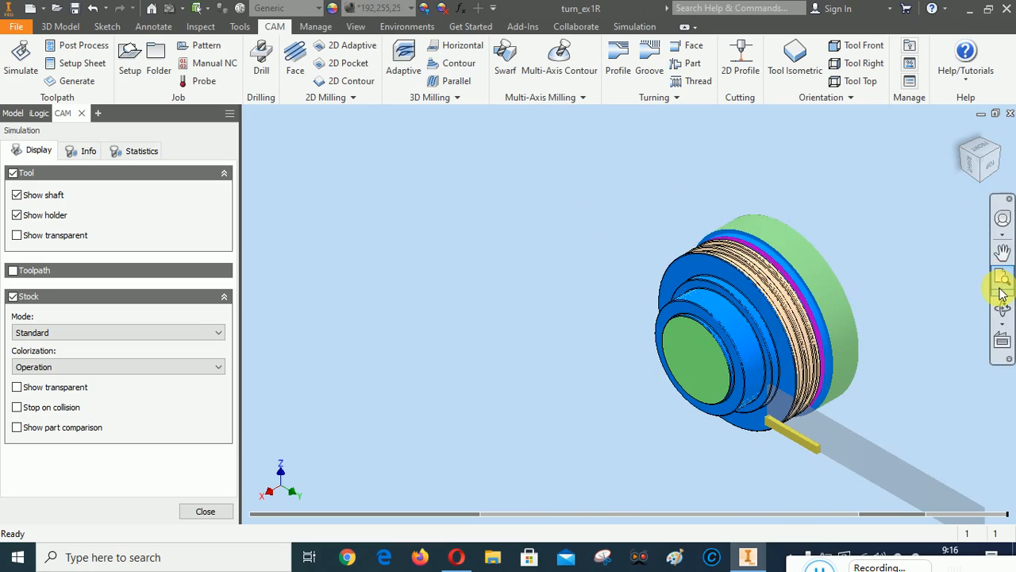
left_click(1003, 253)
left_click_drag(843, 317, 760, 304)
scroll(719, 343, "up", 6)
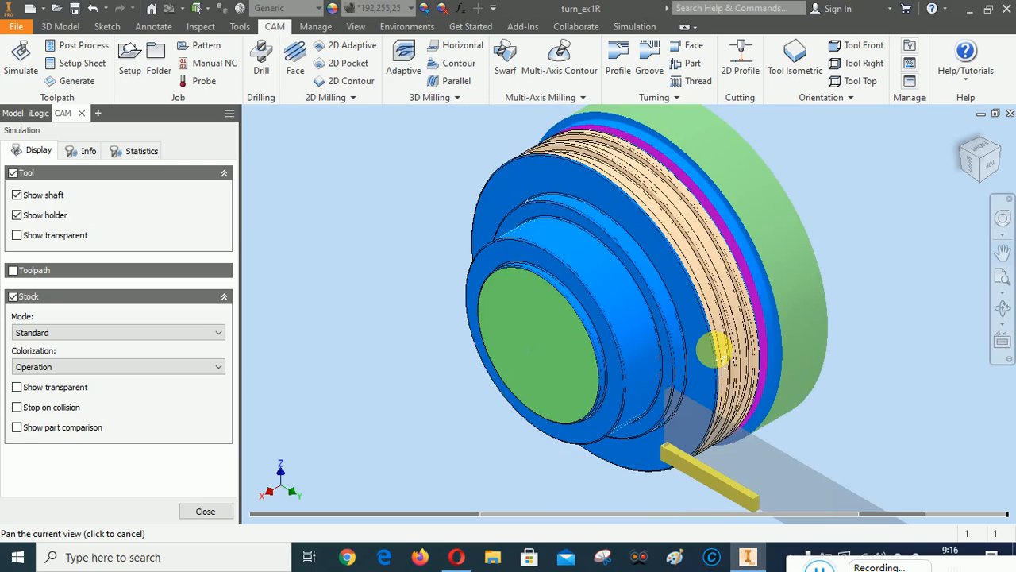
scroll(716, 349, "down", 3)
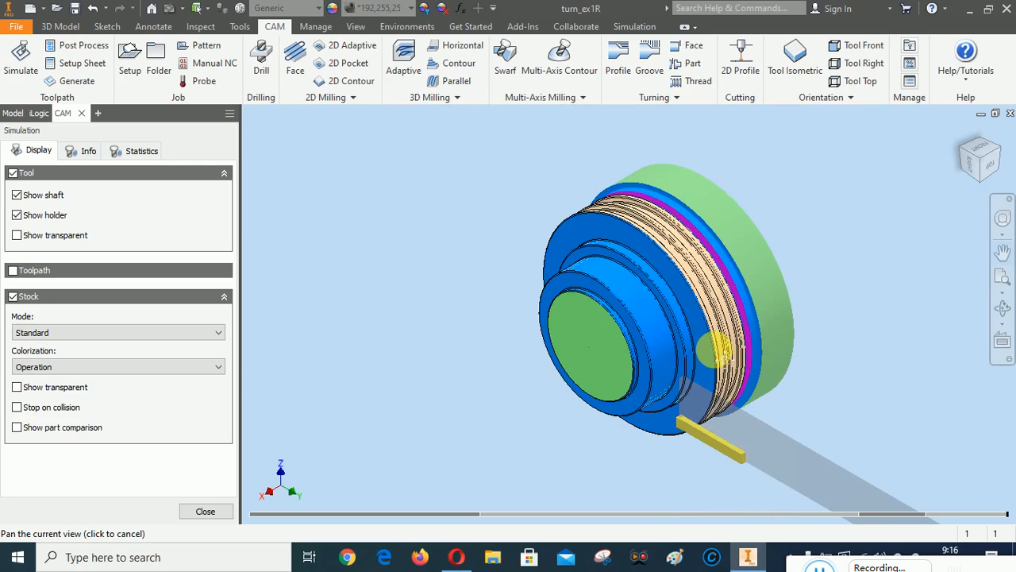
middle_click_drag(831, 297, 804, 283)
right_click(813, 258)
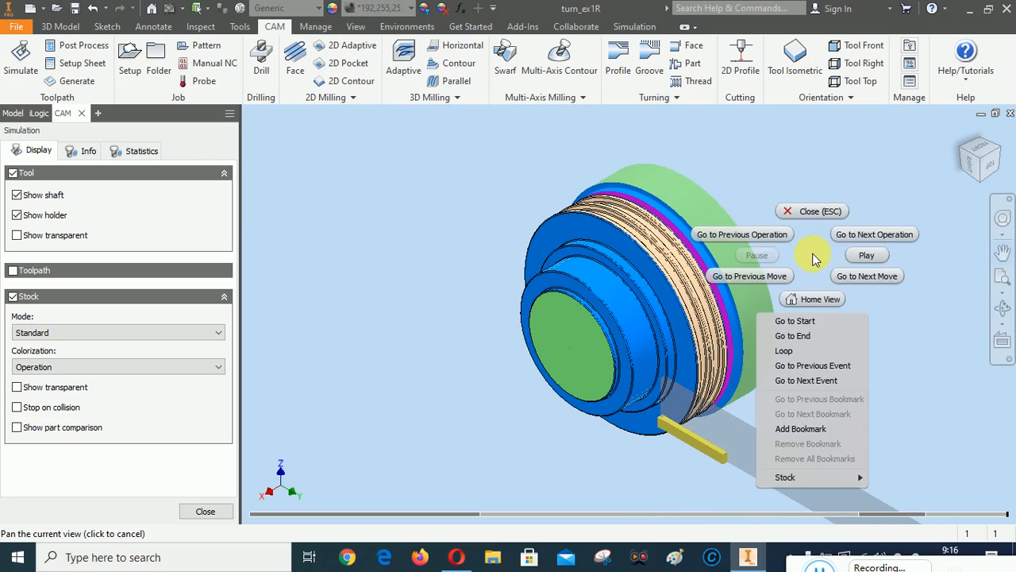
left_click(834, 211)
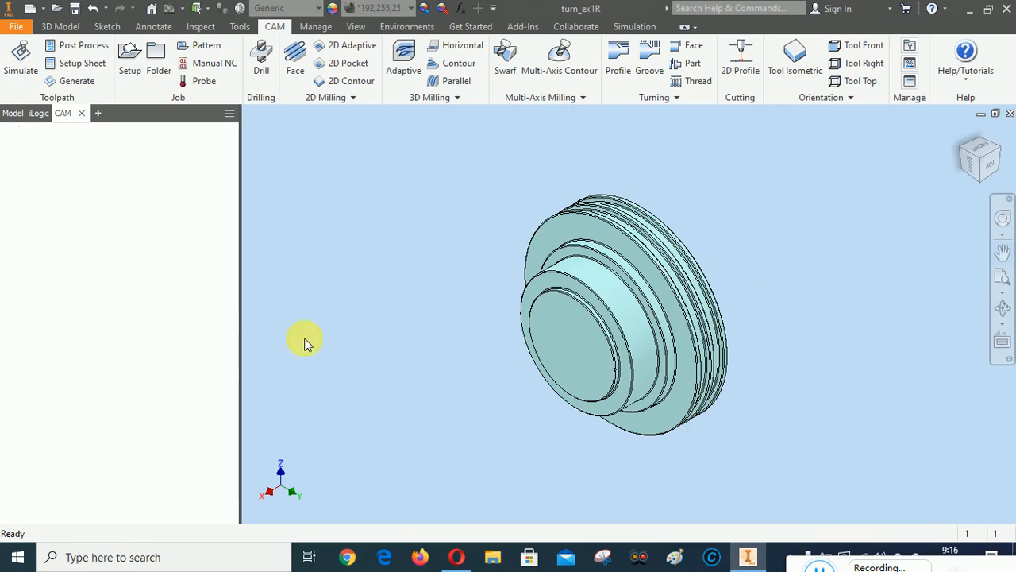
Simulate all Setup1 operations again and play the simulation
right_click(57, 143)
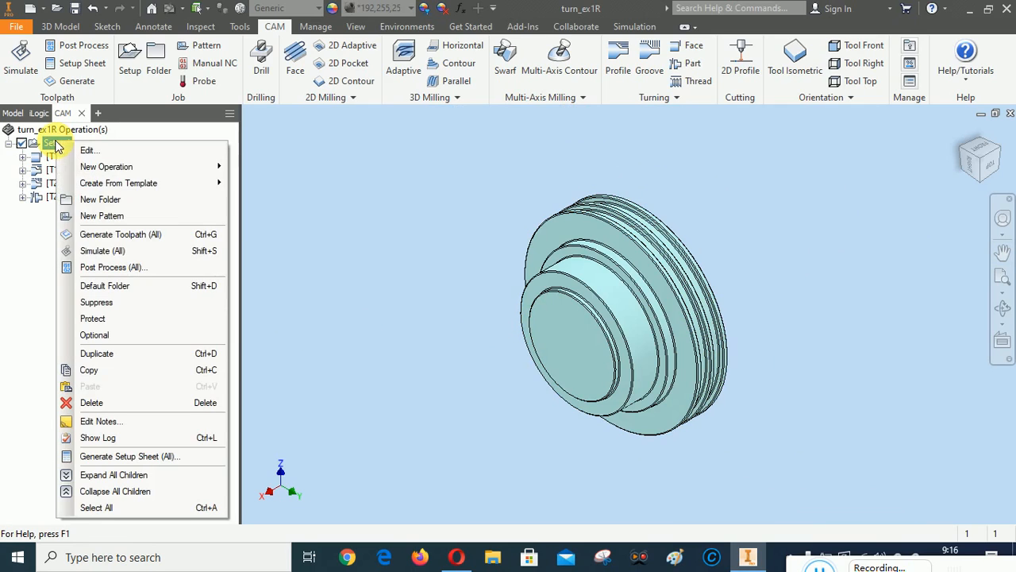
left_click(89, 251)
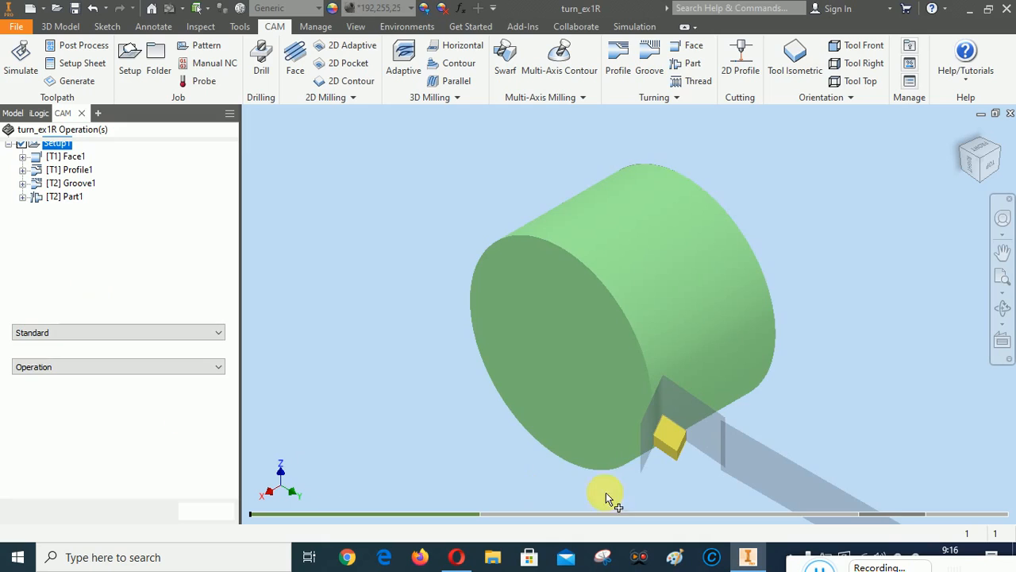
right_click(357, 195)
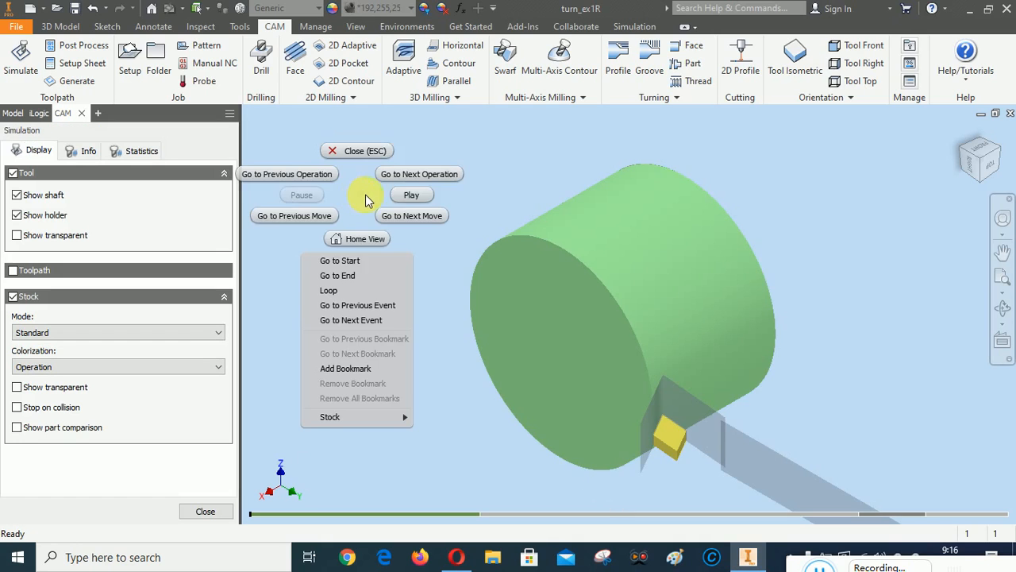
left_click(410, 195)
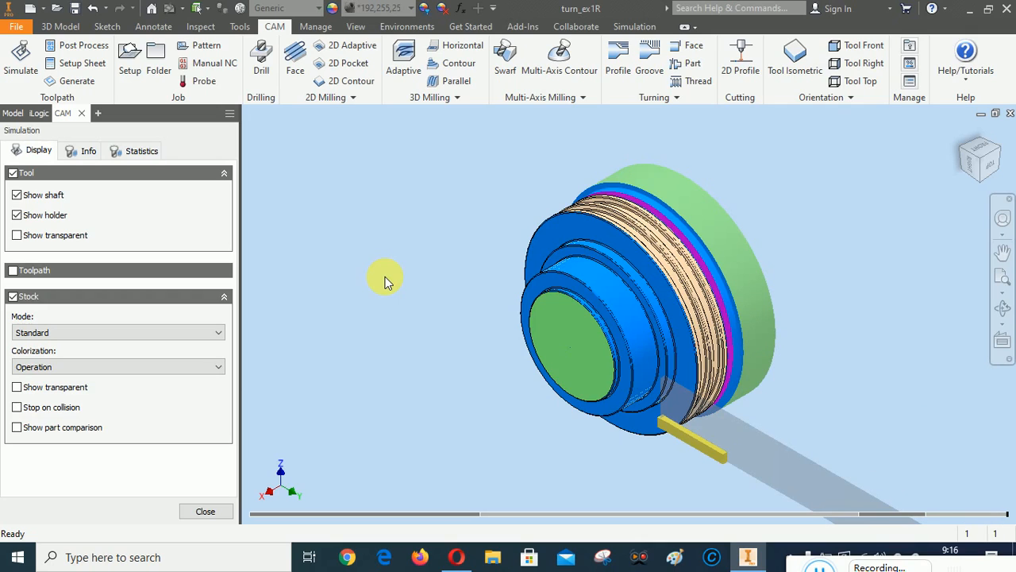
Zoom in on the machined grooves from a flat side view, then return to the home view
left_click(998, 172)
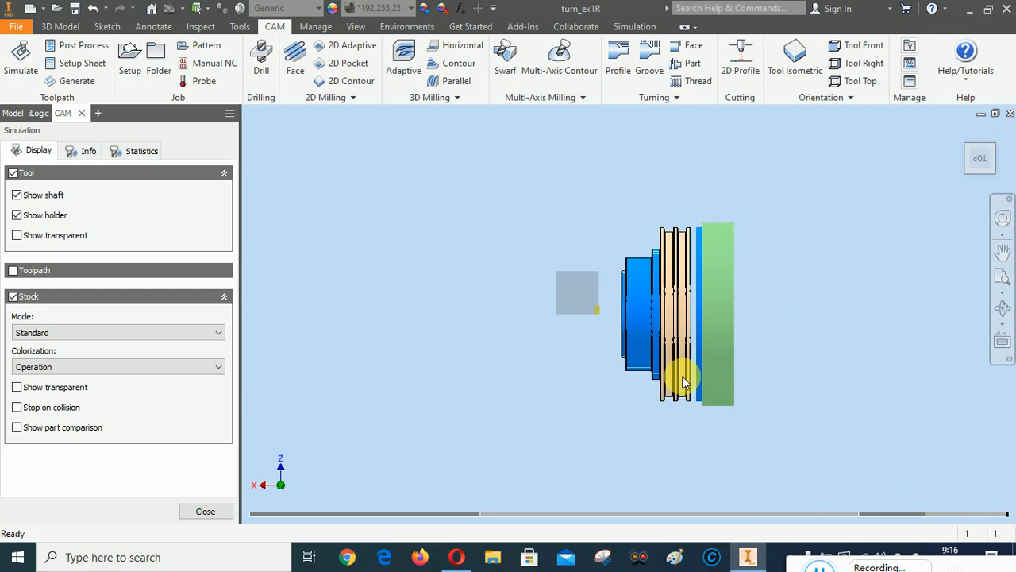
scroll(684, 403, "down", 5)
scroll(701, 492, "down", 5)
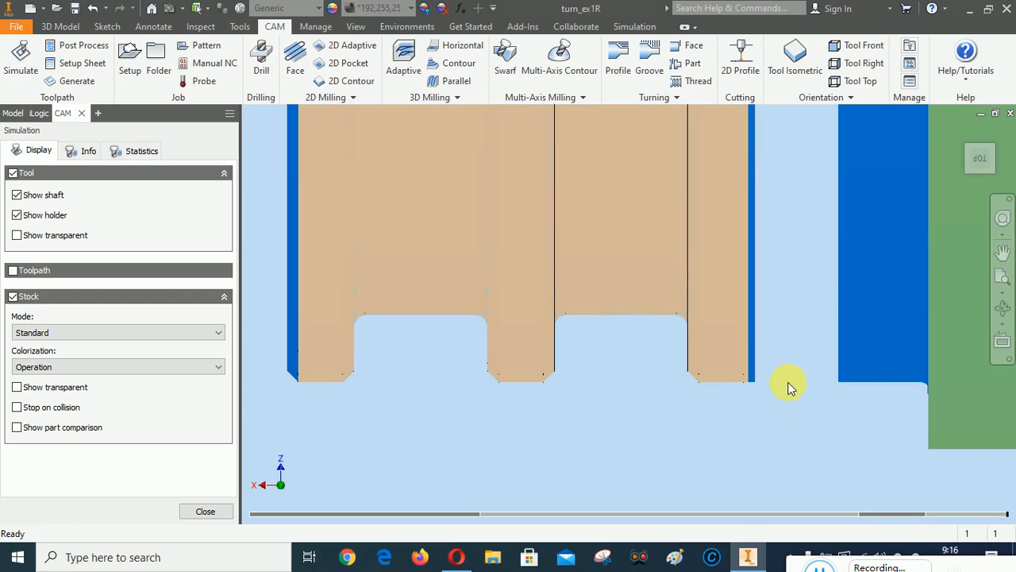
scroll(788, 386, "down", 3)
scroll(718, 406, "up", 4)
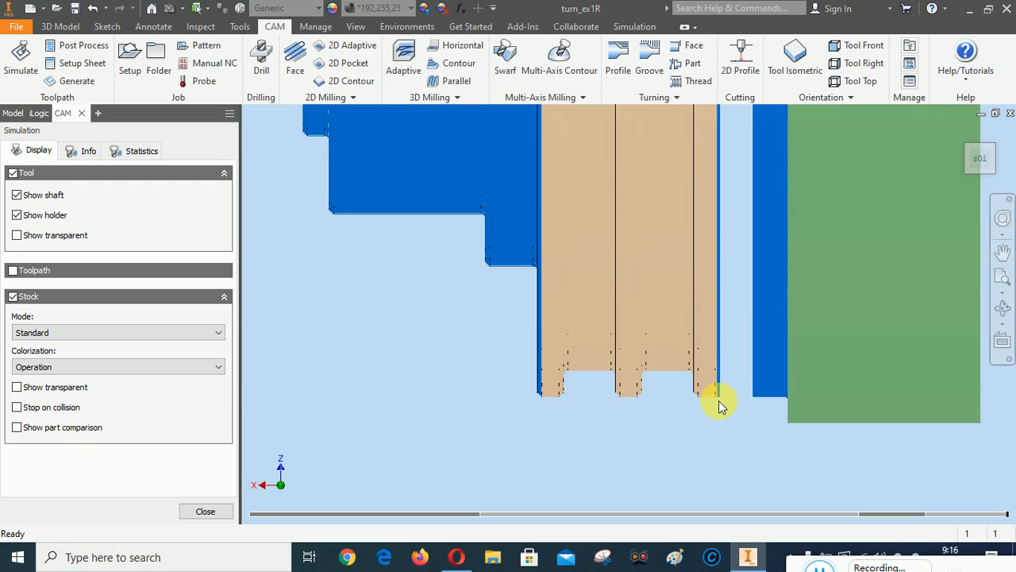
scroll(732, 404, "up", 5)
scroll(728, 185, "down", 7)
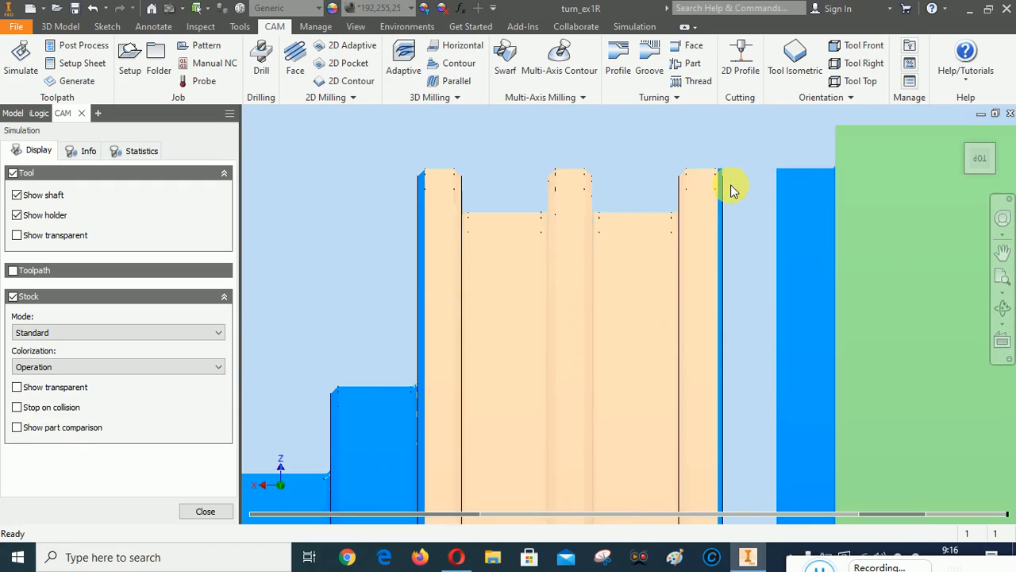
scroll(714, 167, "down", 5)
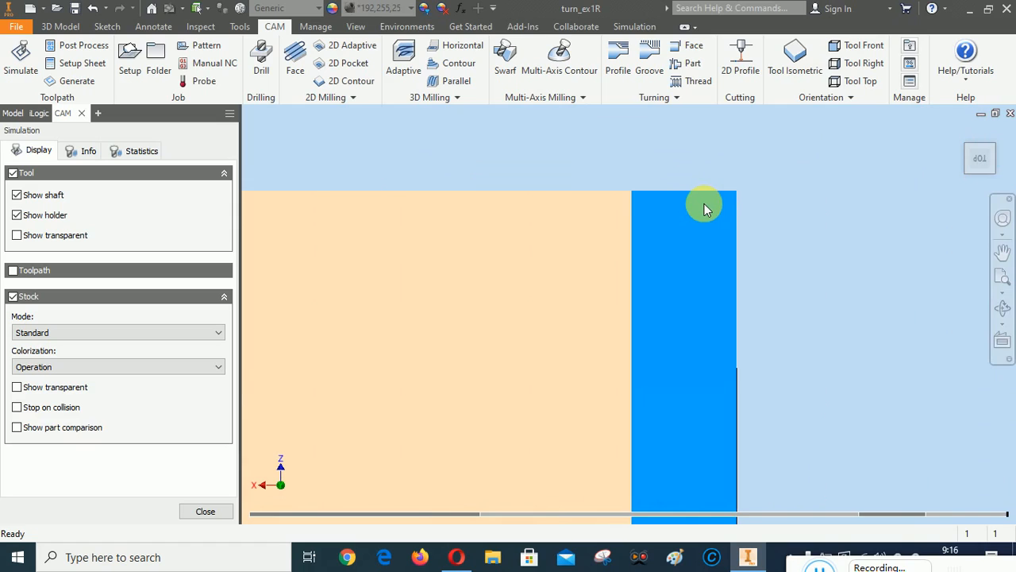
scroll(705, 209, "up", 2)
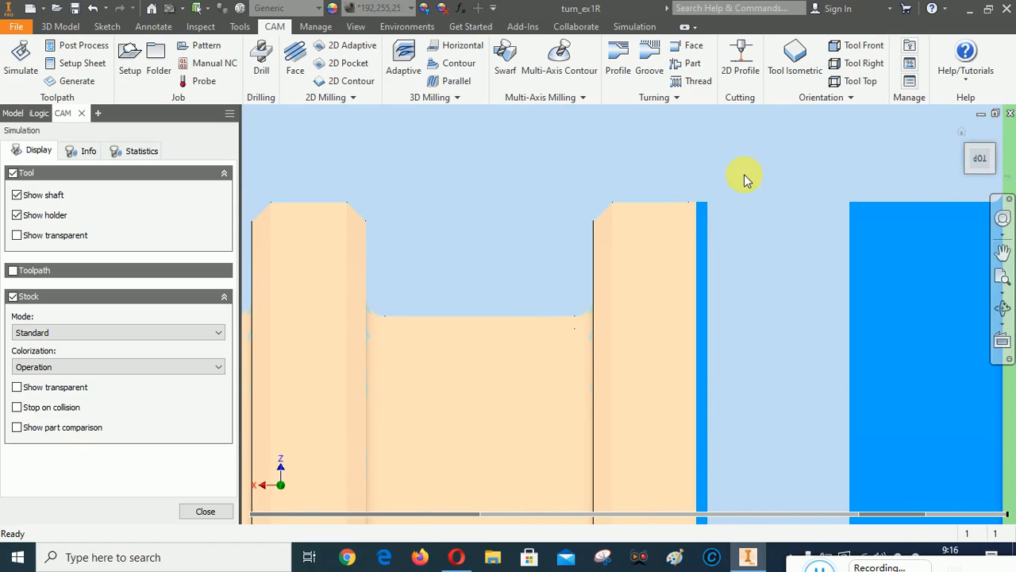
scroll(749, 166, "up", 4)
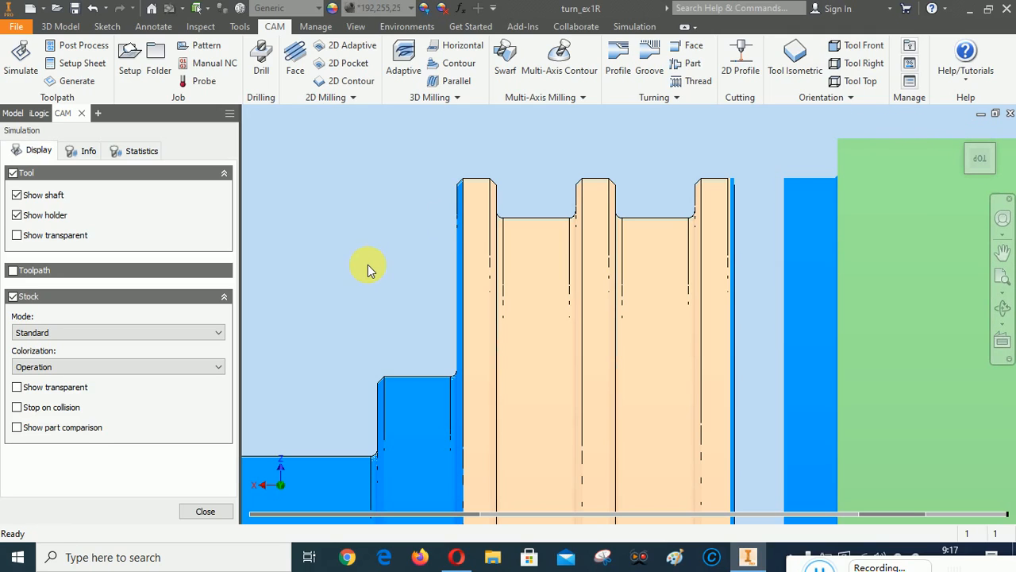
mouse_move(977, 159)
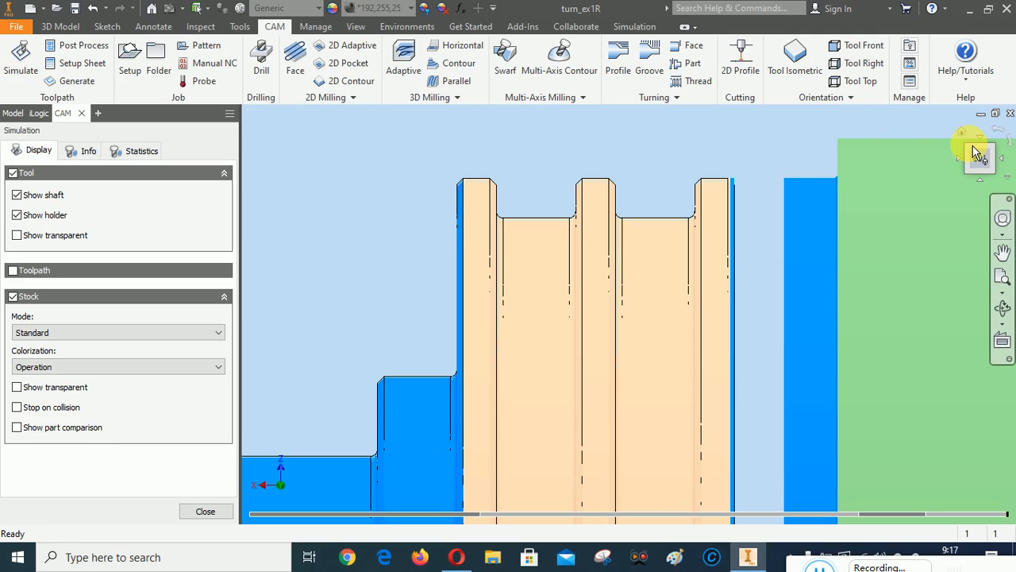
scroll(724, 221, "up", 5)
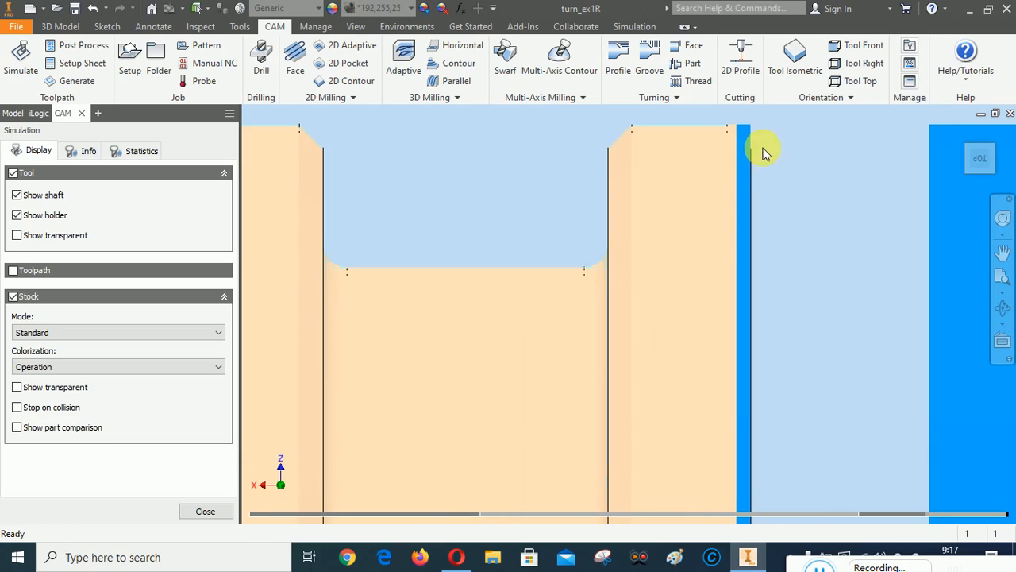
scroll(683, 266, "down", 5)
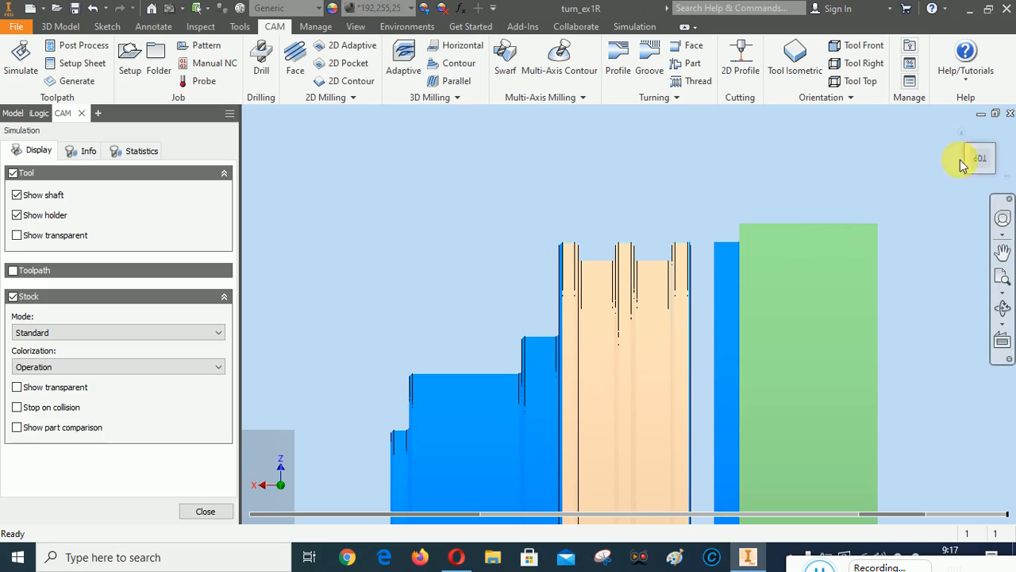
left_click(966, 134)
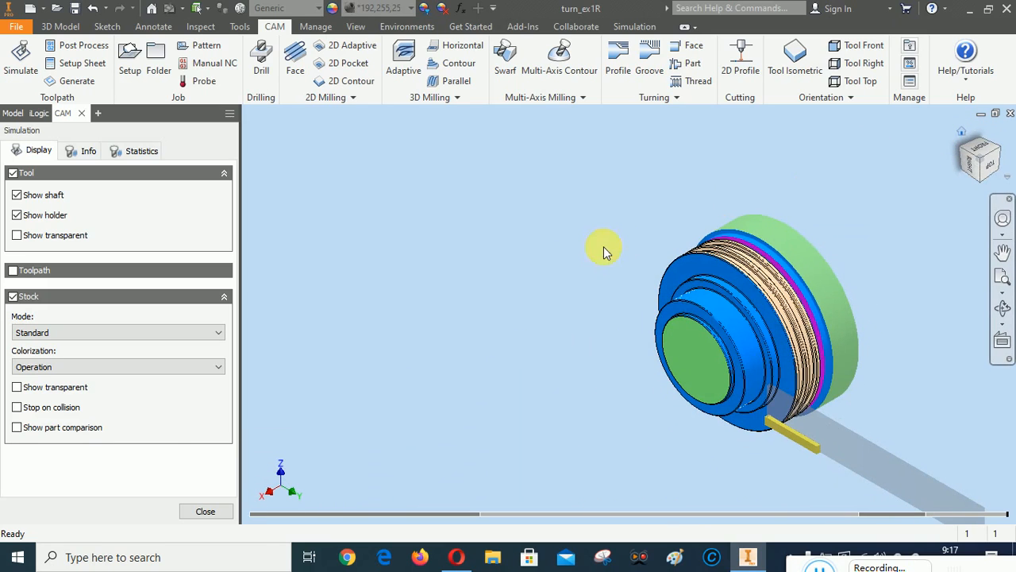
Close the simulation and reopen Part1 for editing, checking its tool and geometry settings
left_click(198, 512)
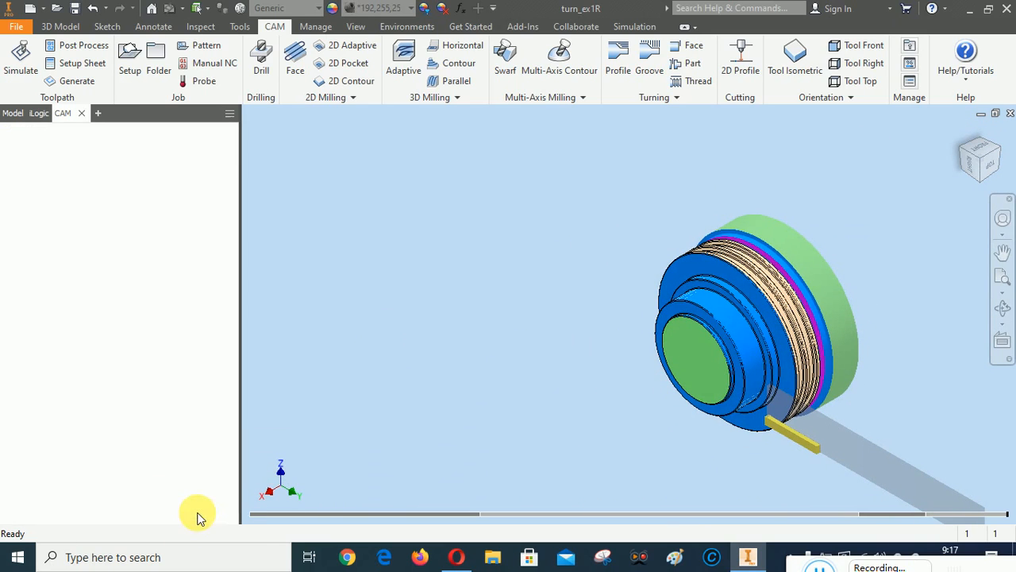
right_click(74, 200)
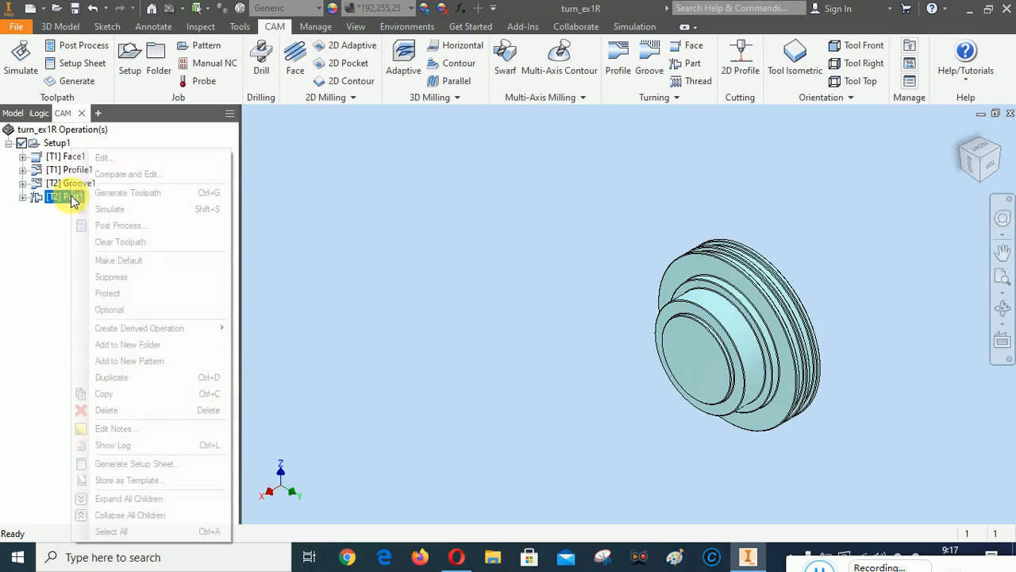
left_click(79, 155)
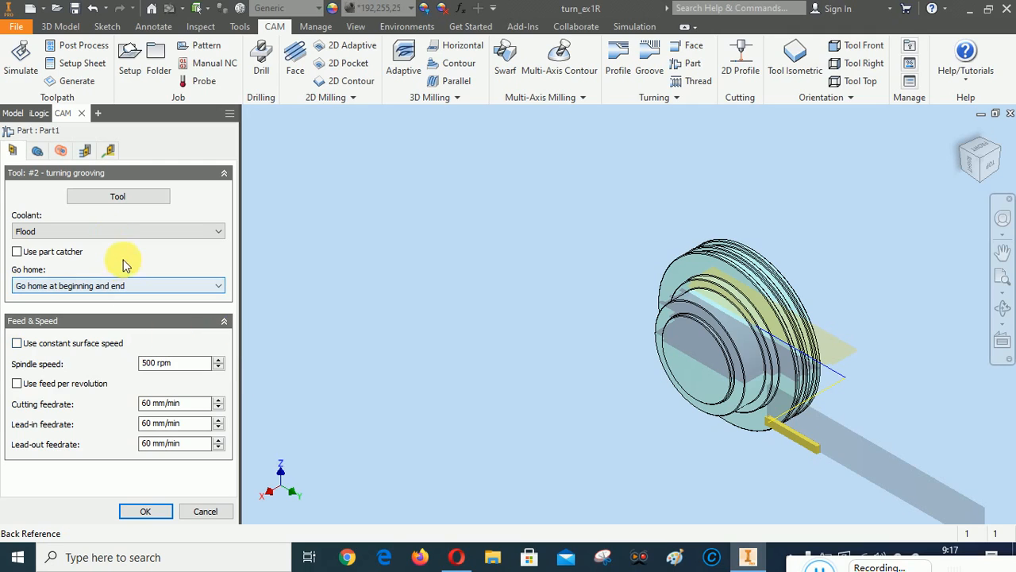
left_click(37, 150)
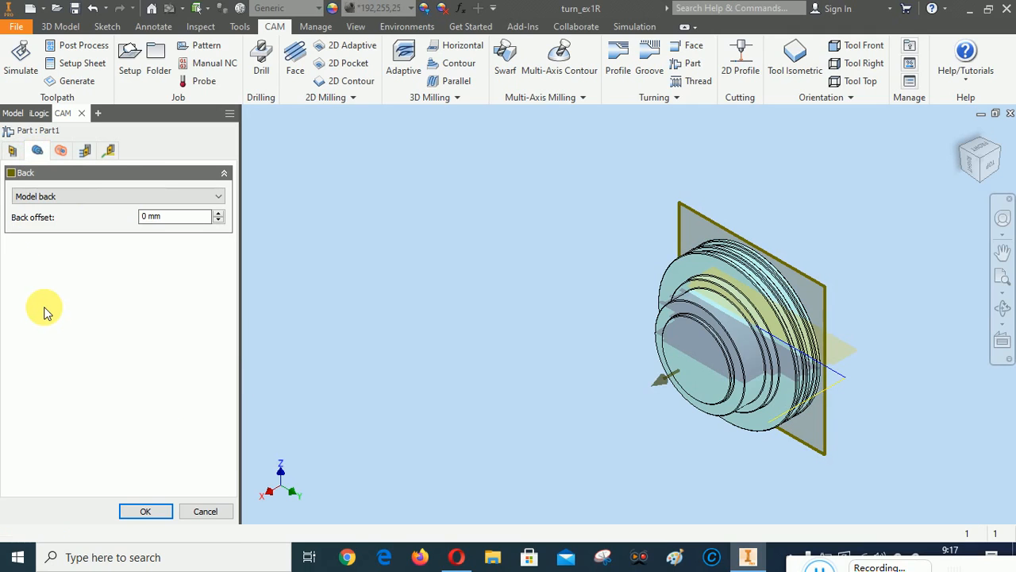
left_click(12, 150)
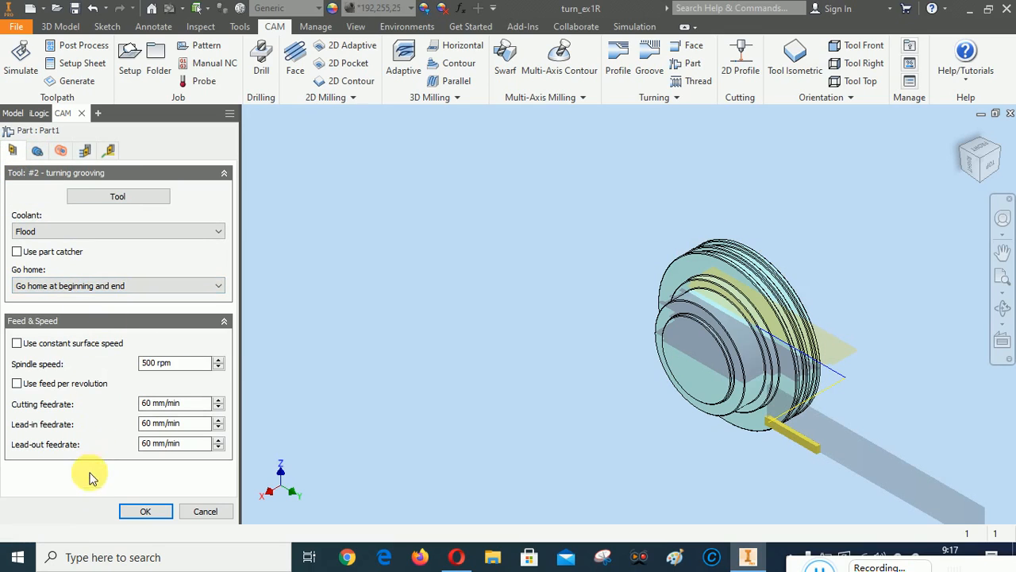
left_click(37, 150)
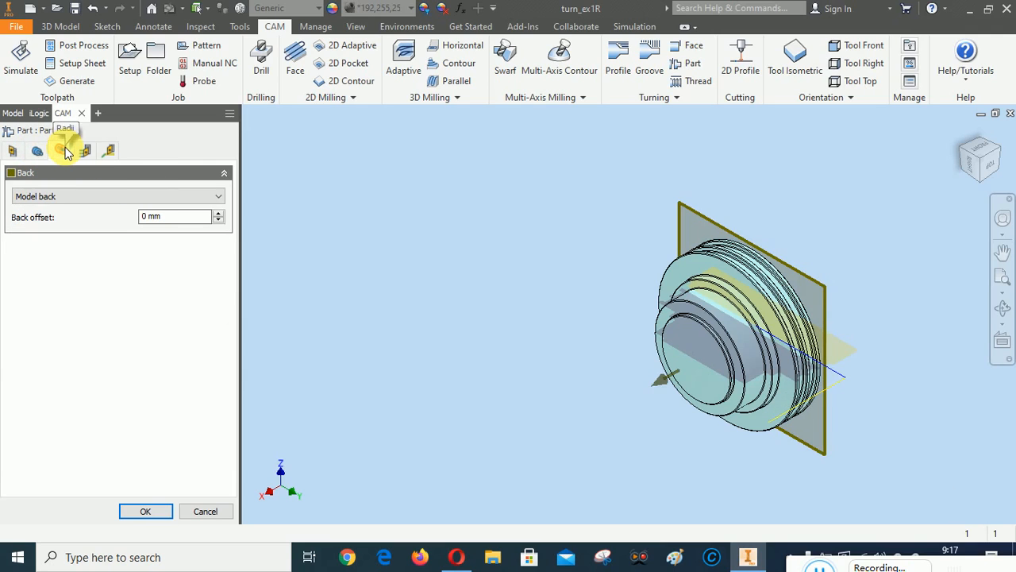
Review Part1's radii, passes and linking settings, inspecting the part from front and home views
left_click(64, 151)
left_click(85, 150)
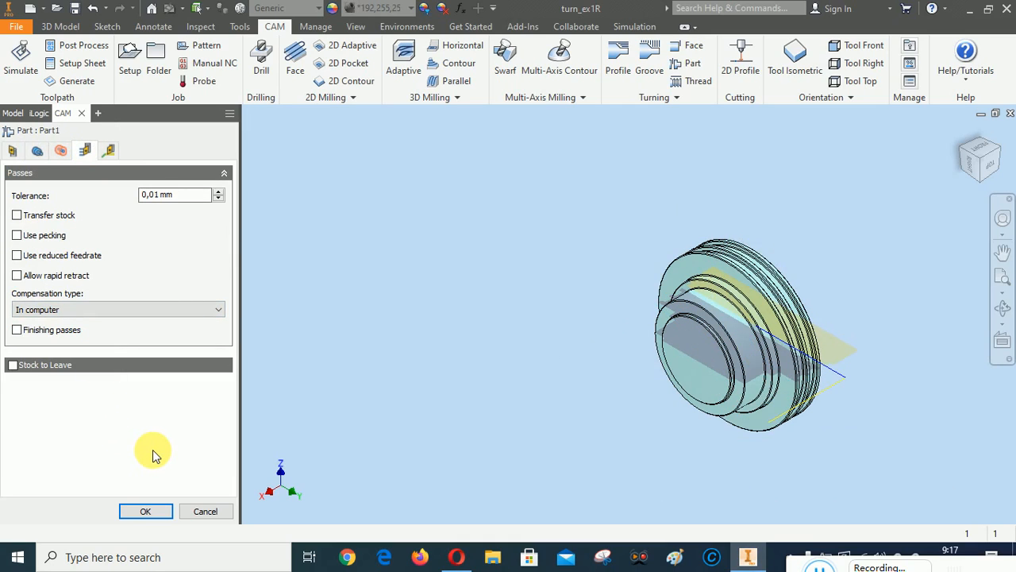
left_click(110, 151)
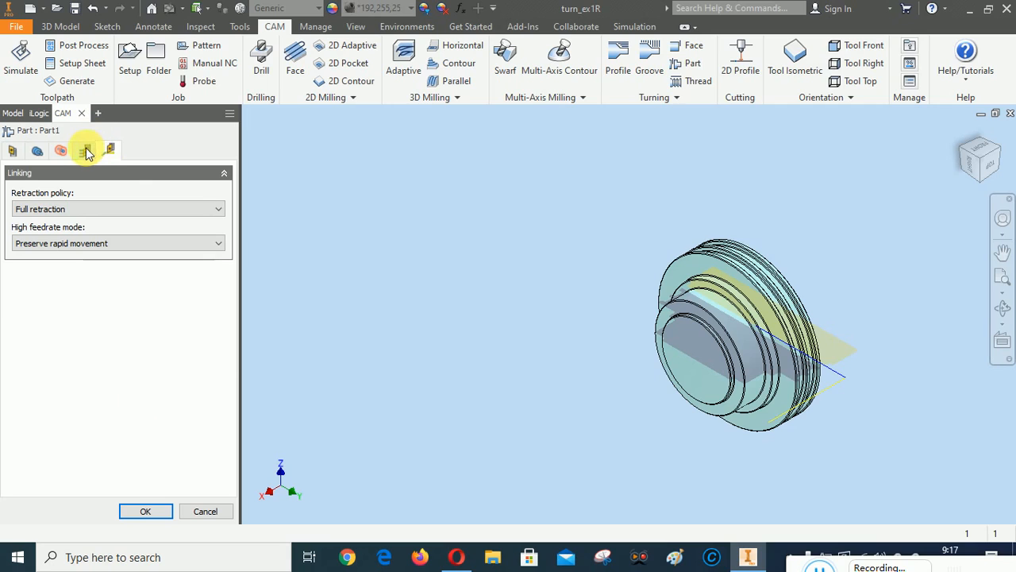
left_click(61, 151)
left_click(37, 152)
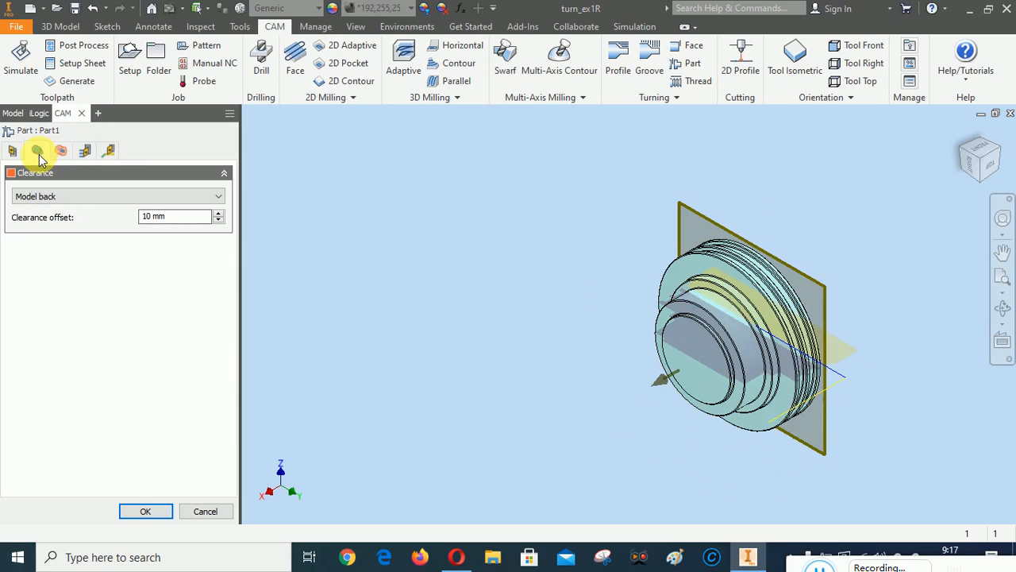
left_click(12, 151)
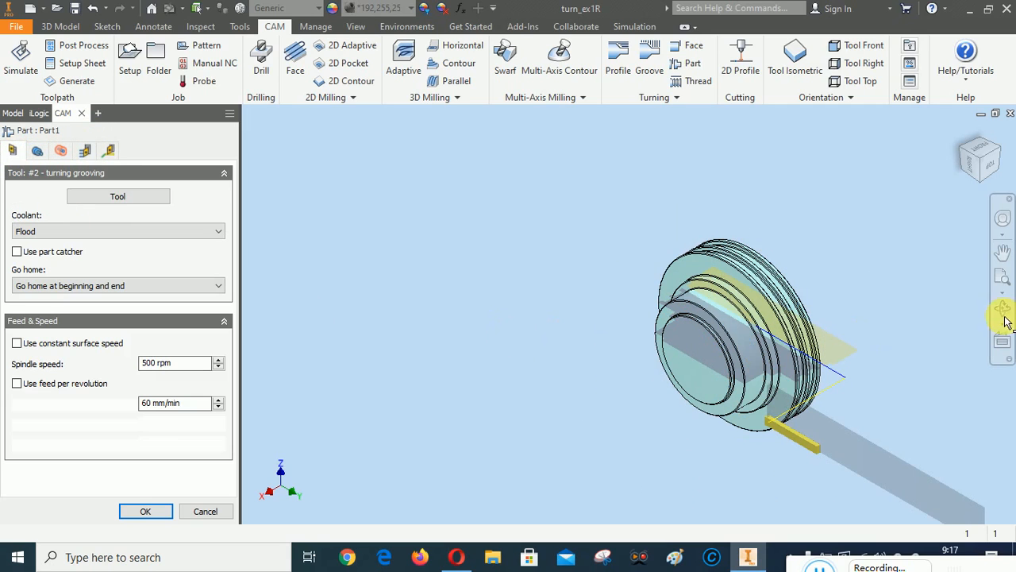
left_click(991, 165)
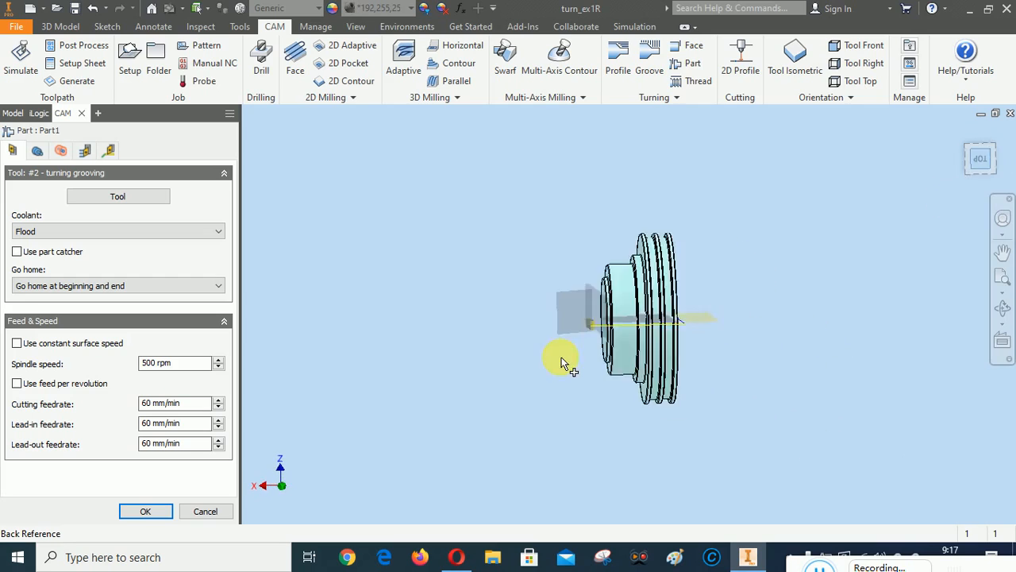
scroll(683, 230, "up", 2)
scroll(713, 209, "down", 4)
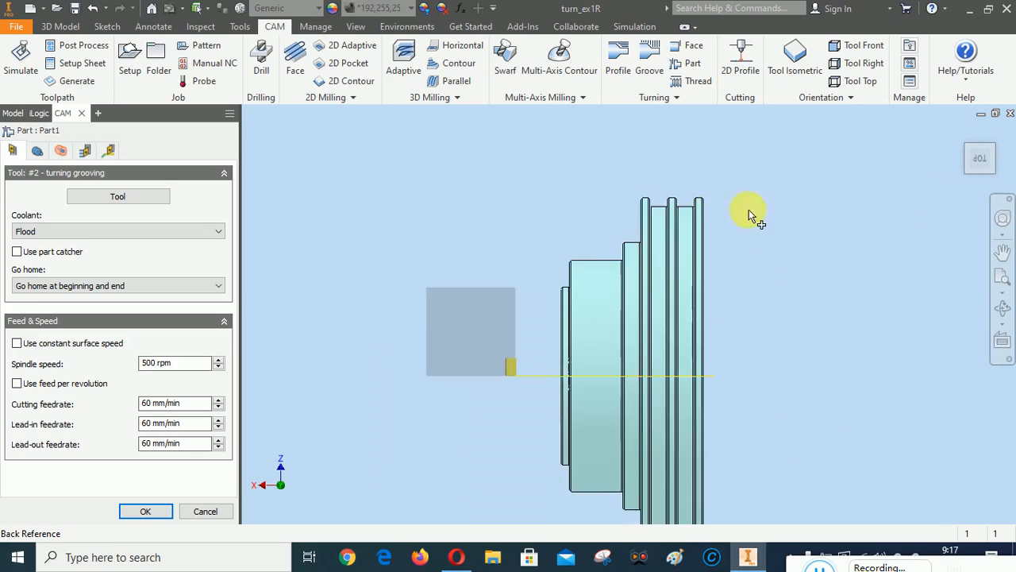
left_click(966, 133)
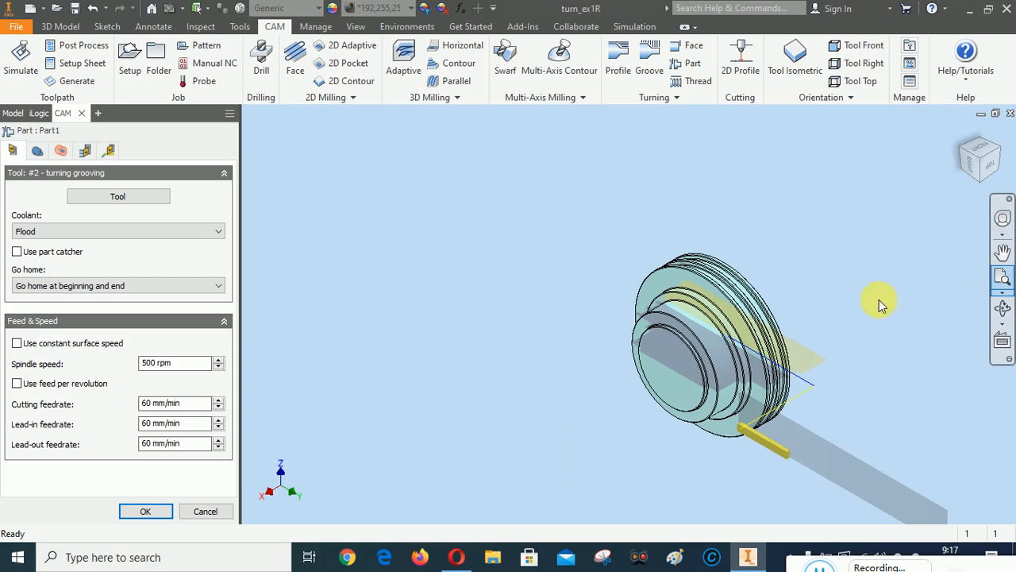
left_click(1002, 253)
left_click_drag(884, 291, 781, 251)
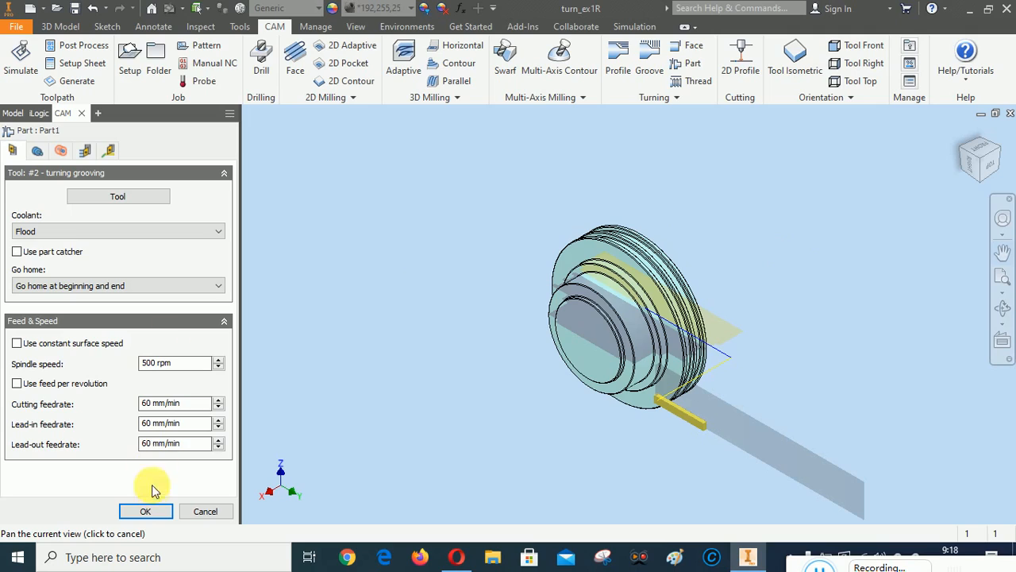
Confirm the Part1 edit and choose Generate Setup Sheet (All) for Setup1
left_click(147, 511)
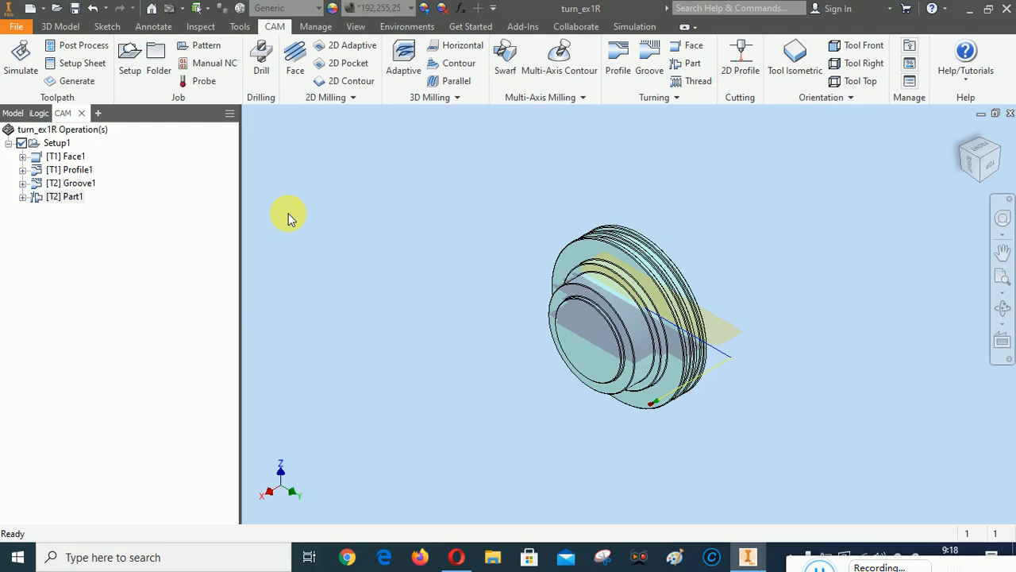
right_click(52, 146)
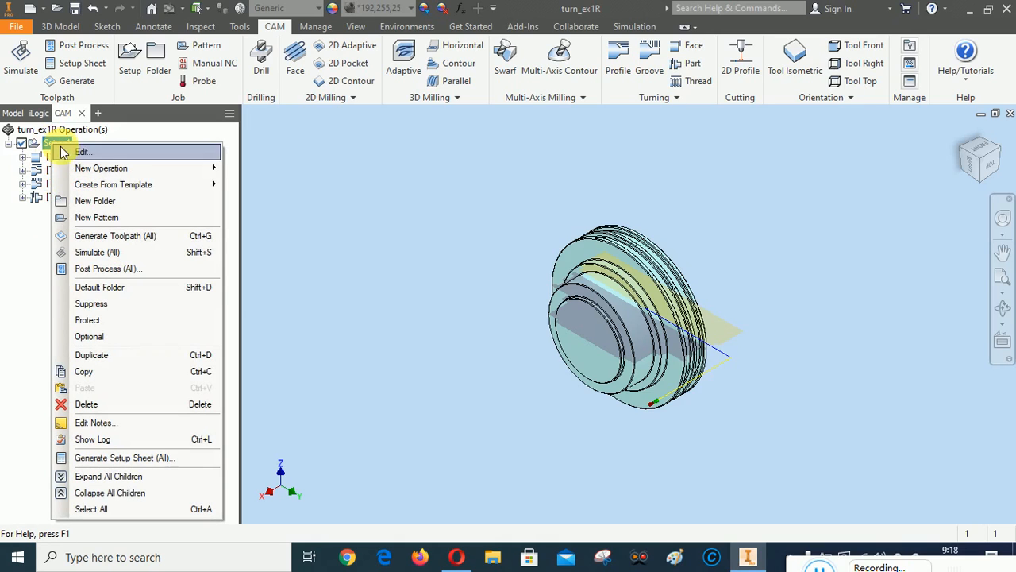
mouse_move(79, 174)
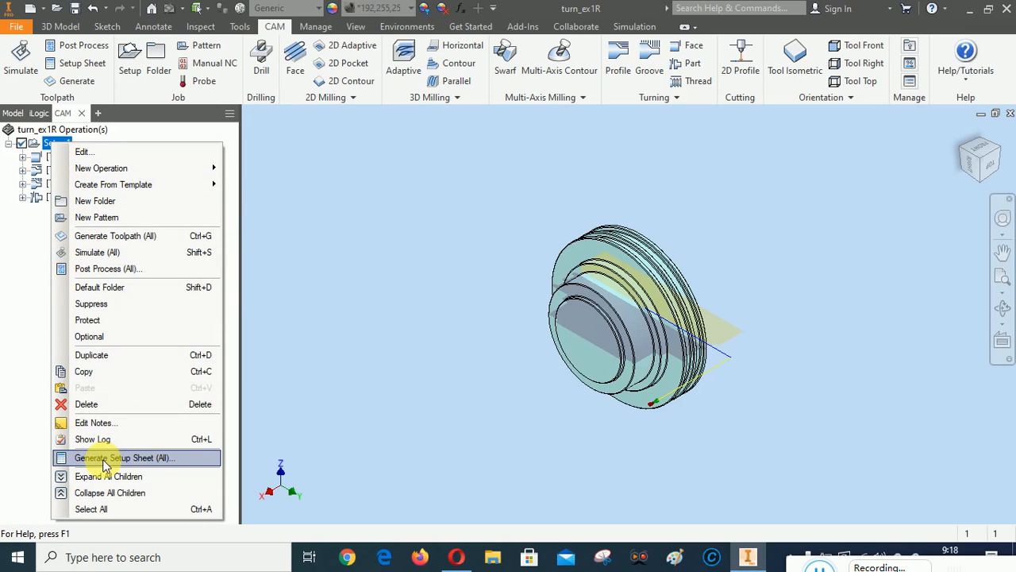
left_click(497, 290)
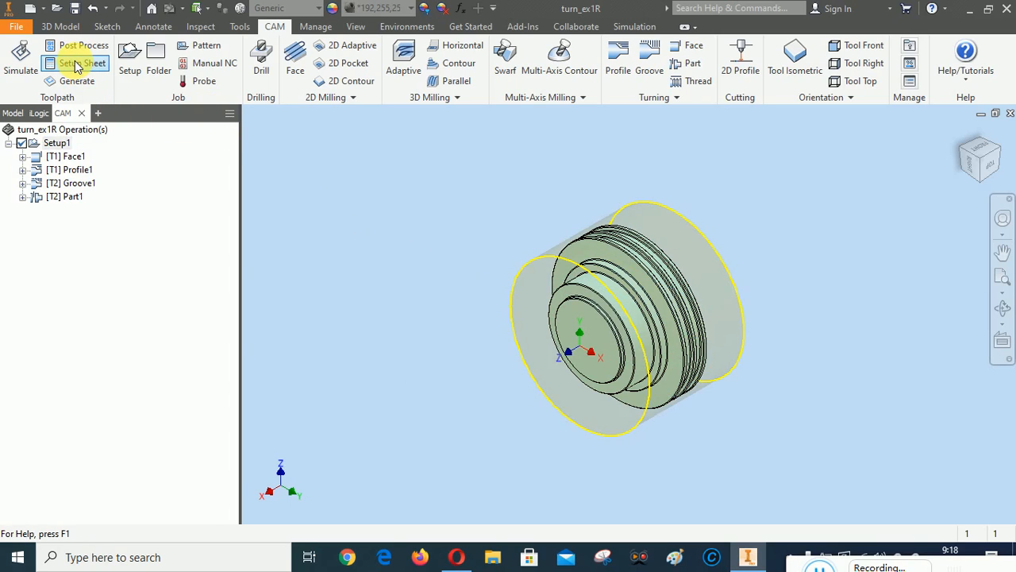
right_click(60, 148)
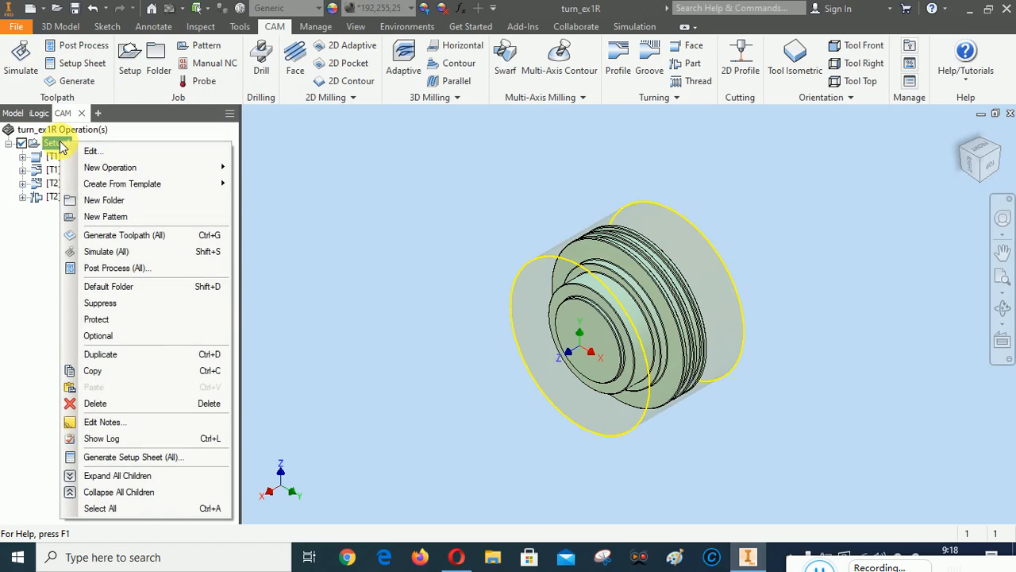
left_click(107, 459)
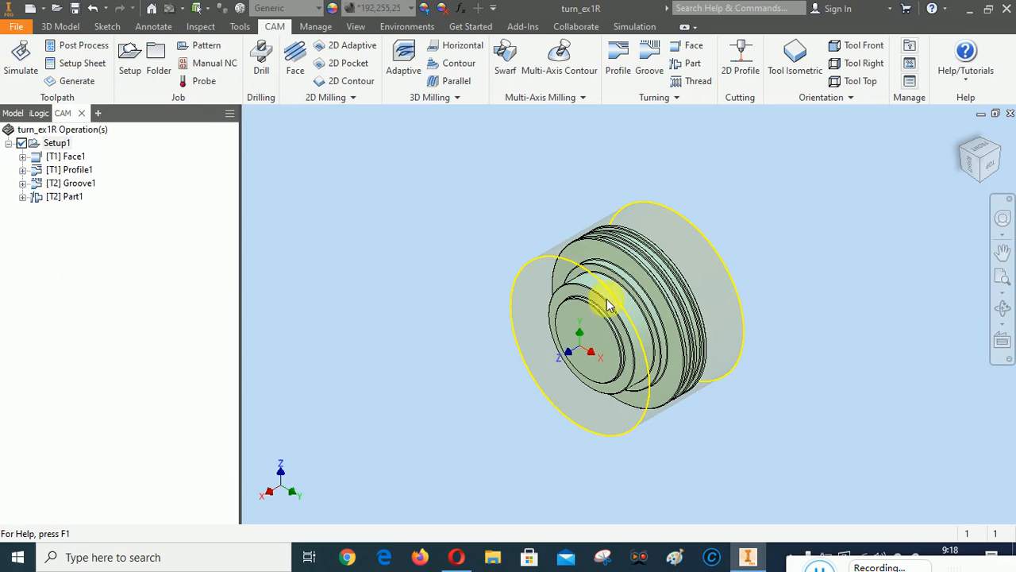
Cancel the setup sheet folder prompt and verify CAD CAM A is the active project
left_click(538, 149)
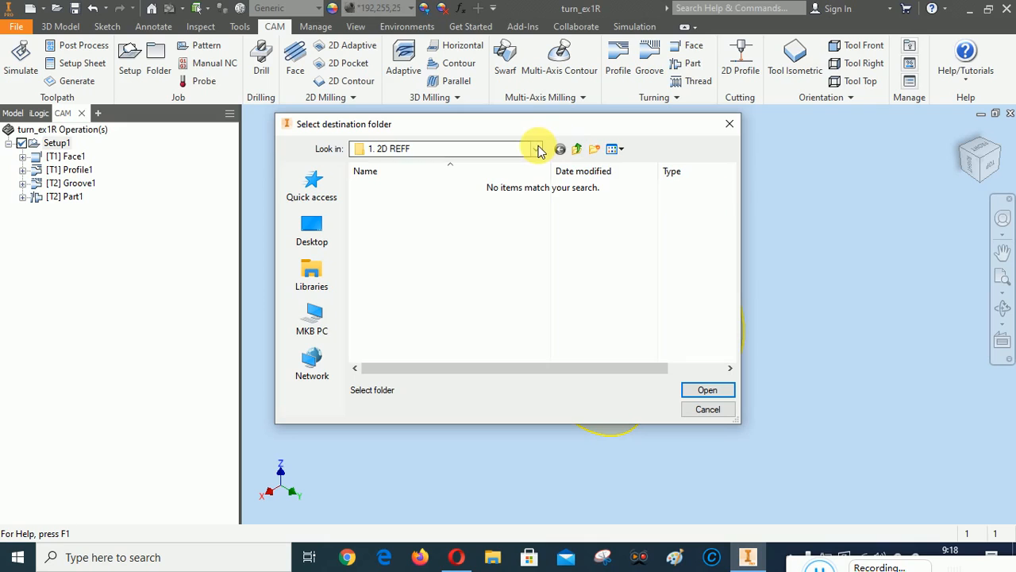
left_click(538, 149)
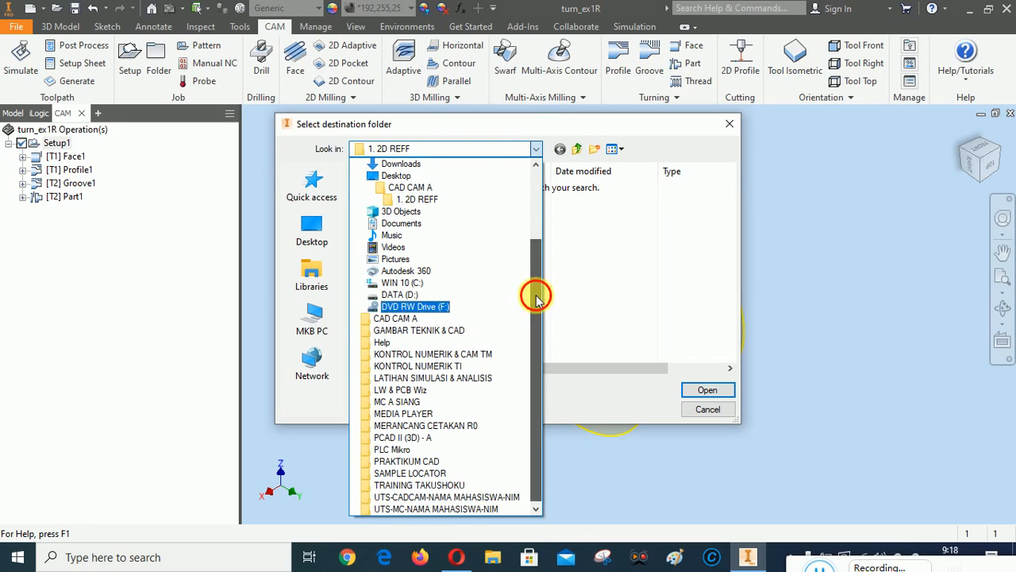
left_click_drag(535, 294, 536, 279)
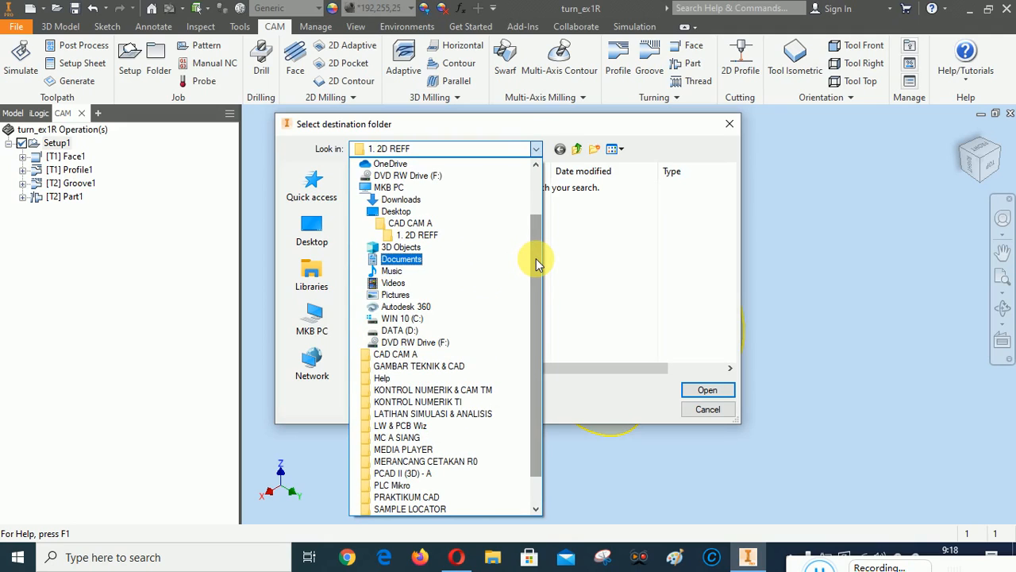
left_click(703, 410)
left_click(715, 409)
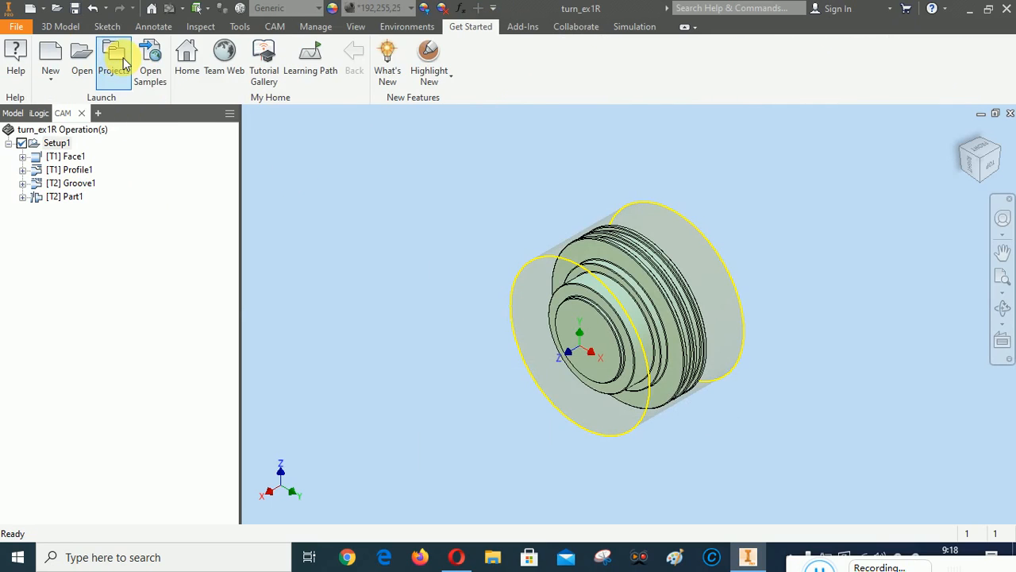
left_click(111, 60)
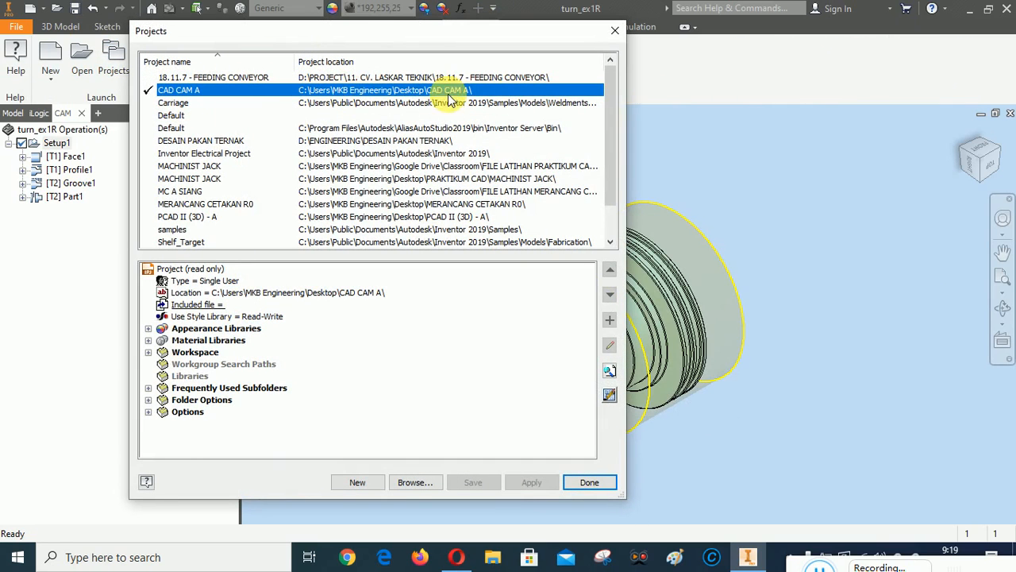
left_click(587, 482)
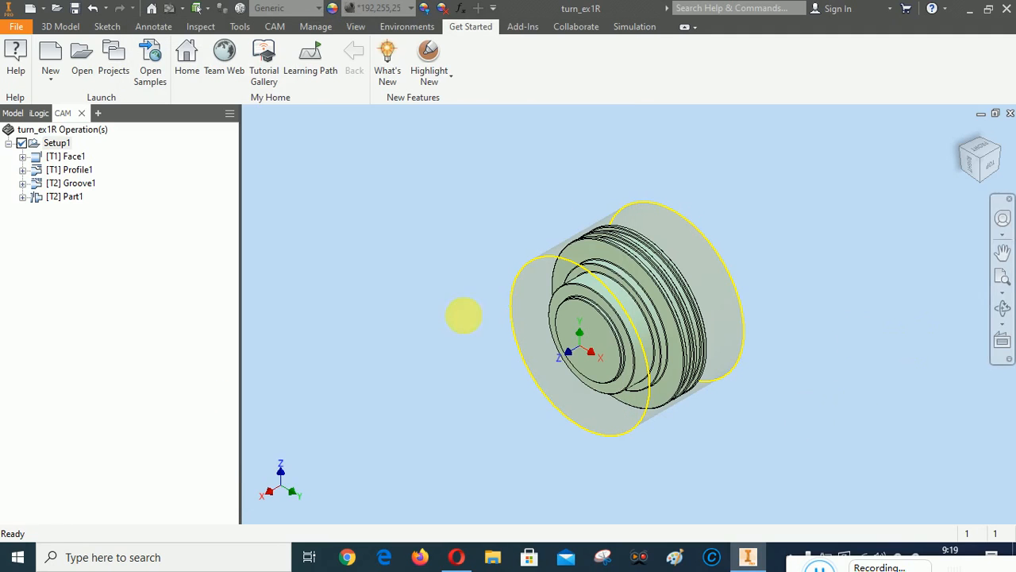
Generate the Setup1 setup sheet into Desktop > CAD CAM A > 1. 2D REFF
right_click(56, 146)
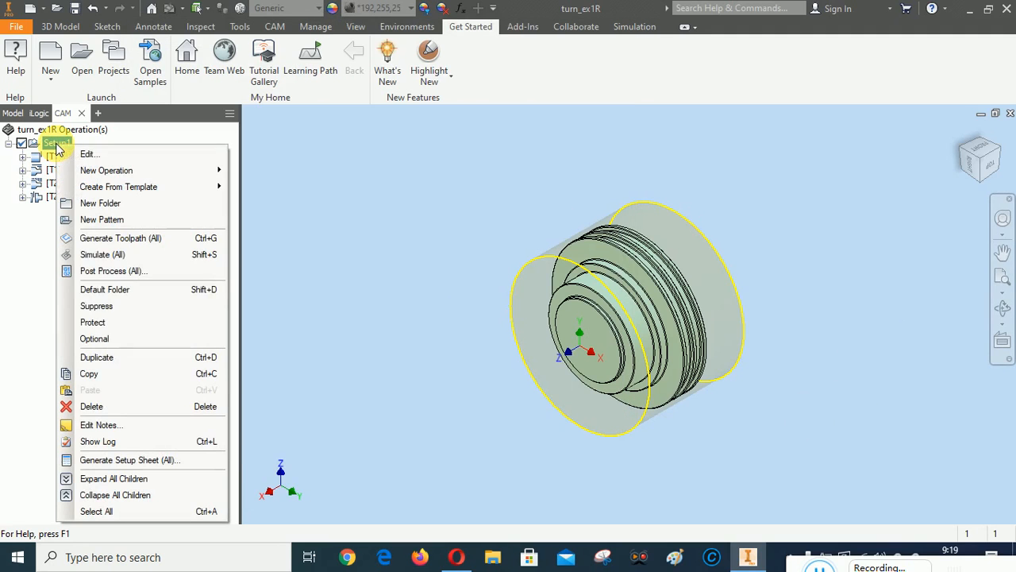
left_click(107, 460)
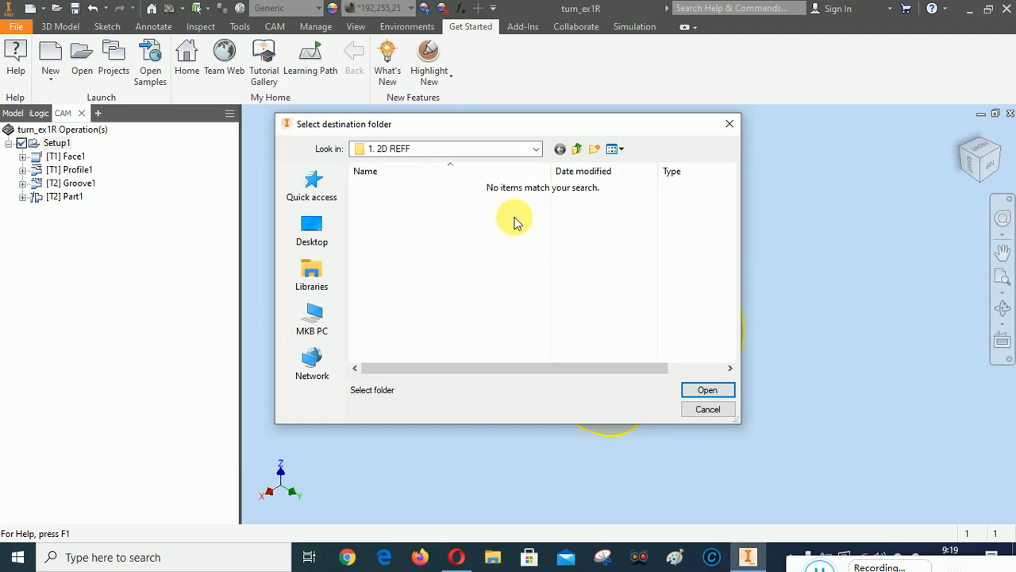
left_click(537, 149)
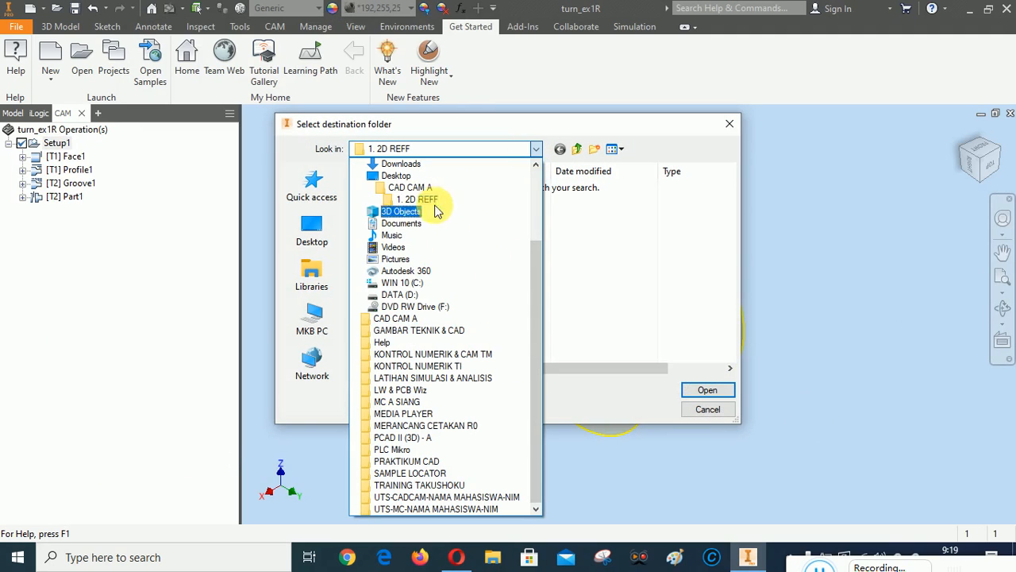
left_click(395, 176)
double_click(386, 187)
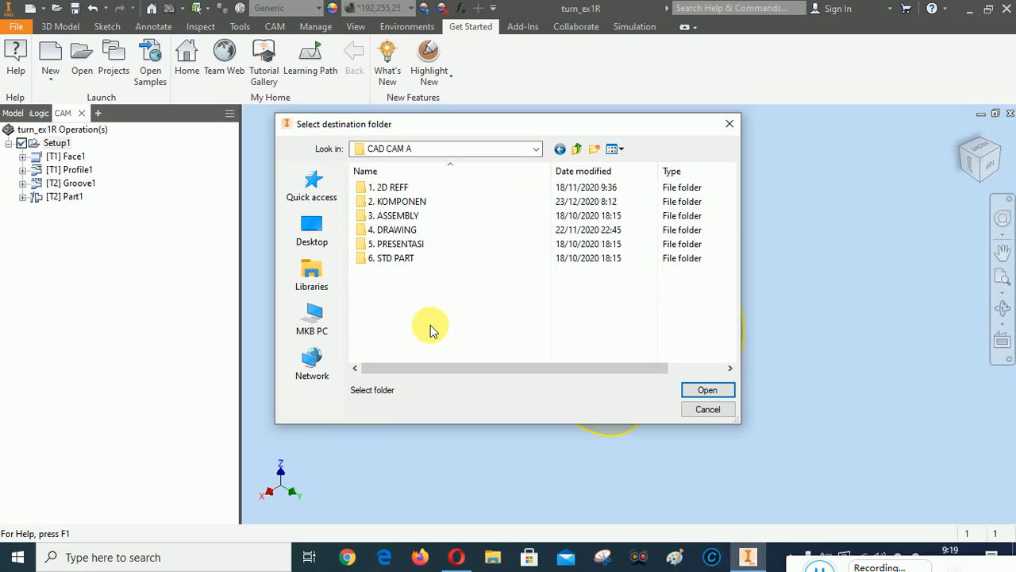
double_click(392, 188)
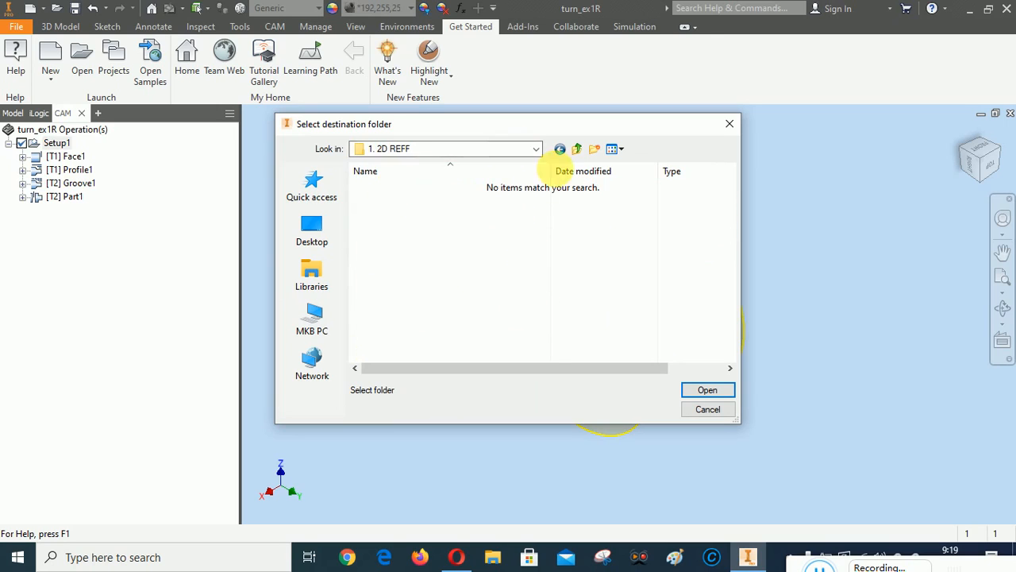
left_click(709, 390)
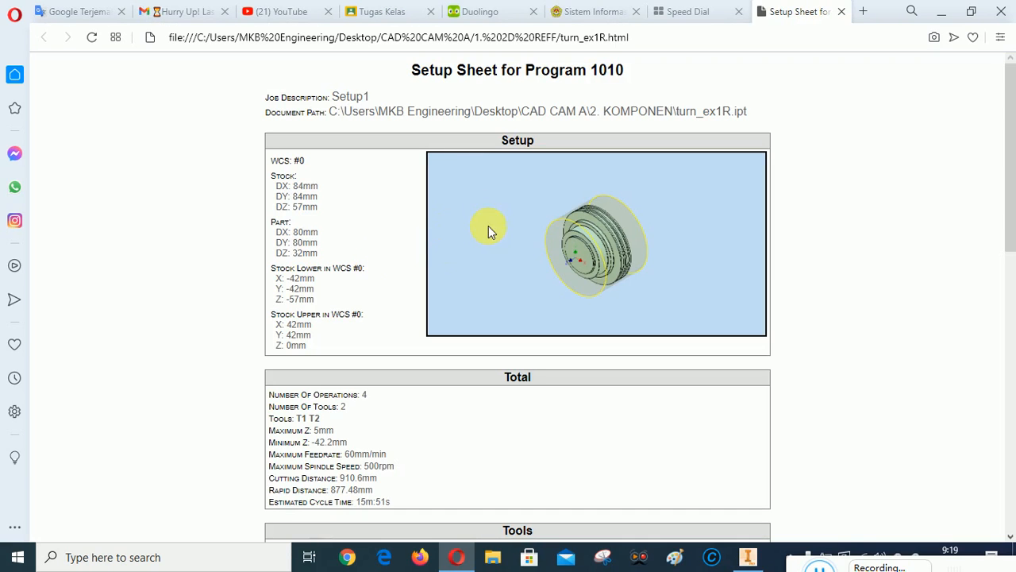
Review the turn_ex1R.html setup sheet's four operations and 15m:51s cycle time, then close it
scroll(593, 236, "down", 10)
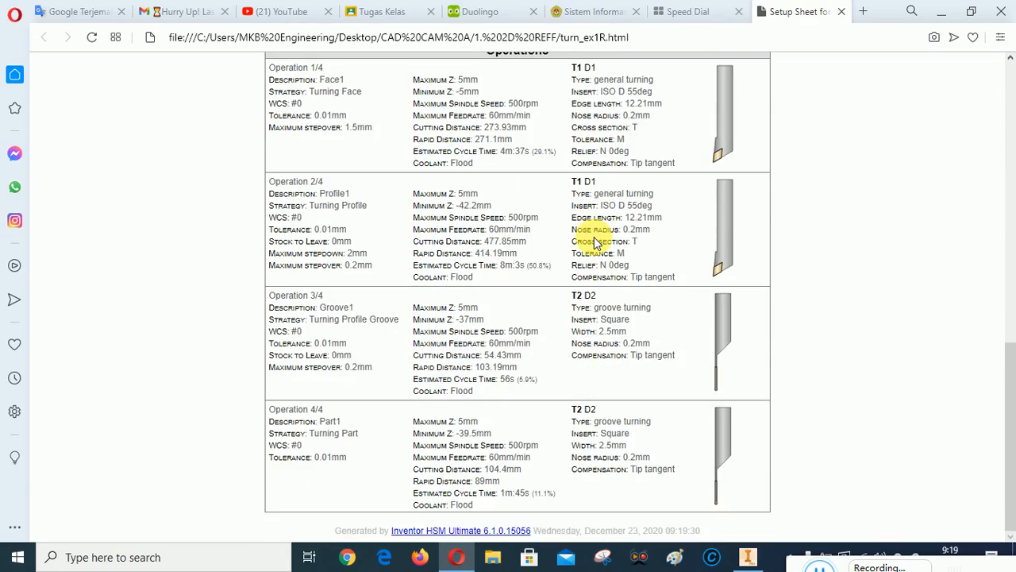
scroll(594, 242, "up", 5)
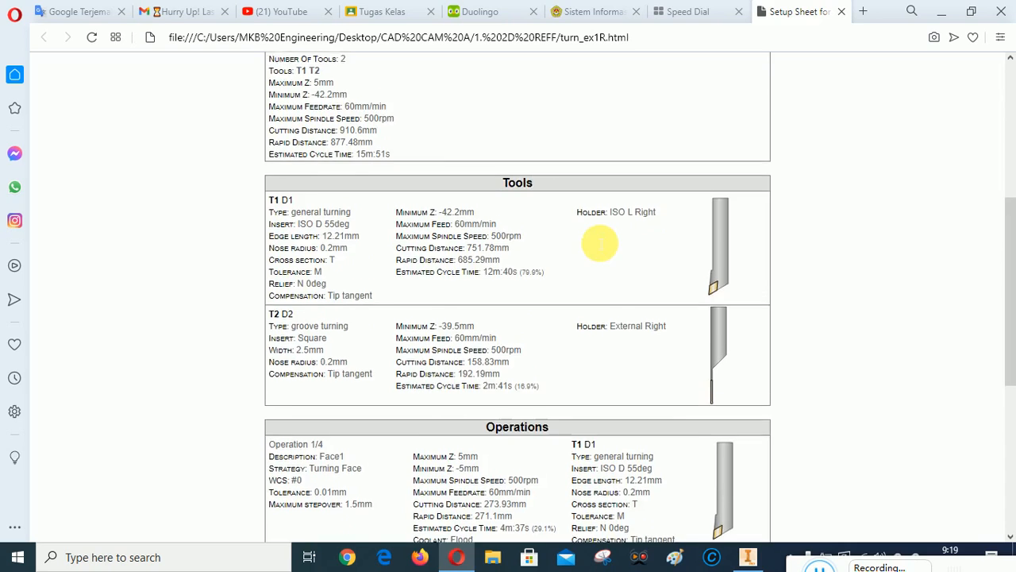
scroll(596, 241, "down", 2)
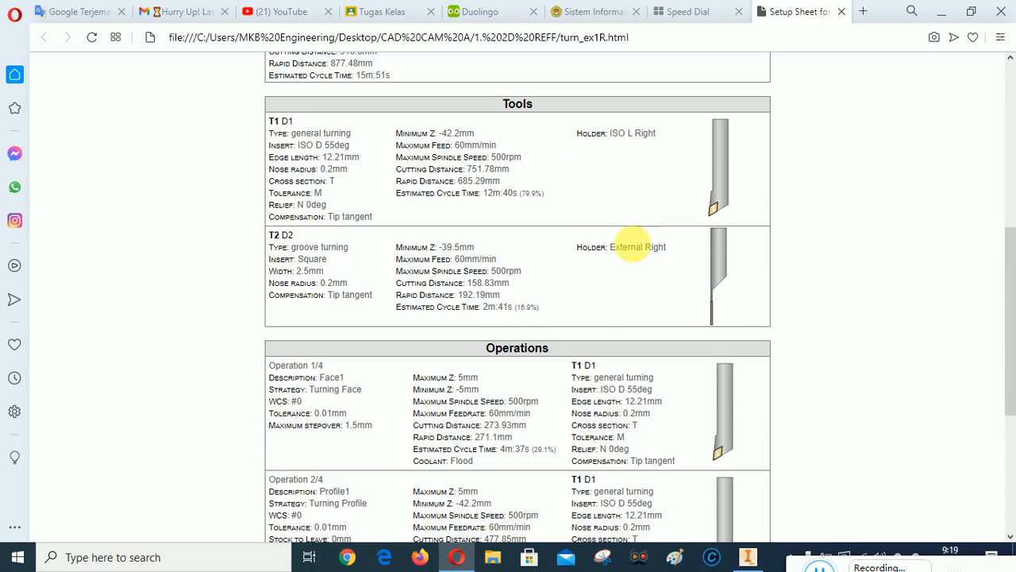
scroll(709, 254, "down", 4)
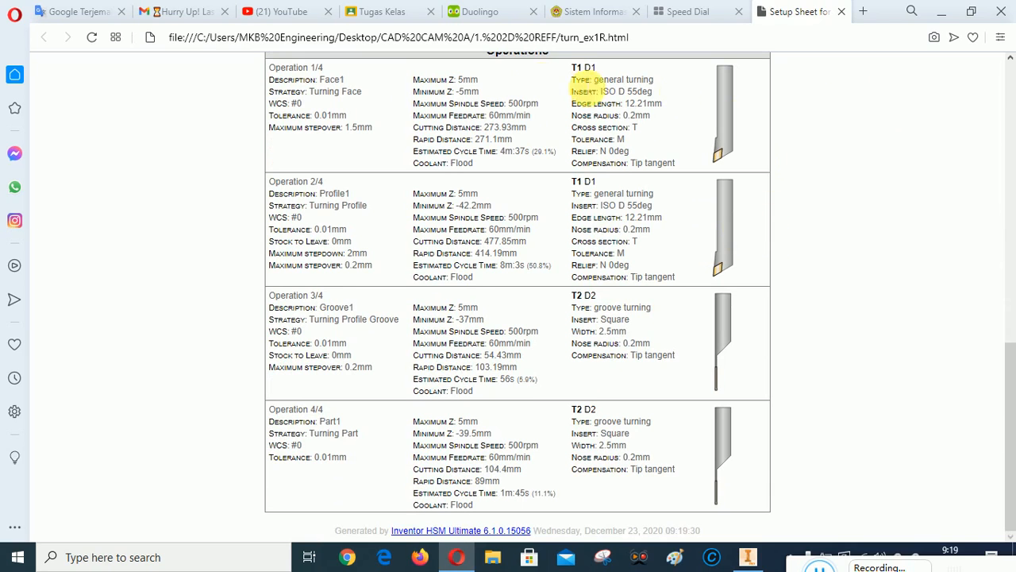
scroll(658, 431, "up", 6)
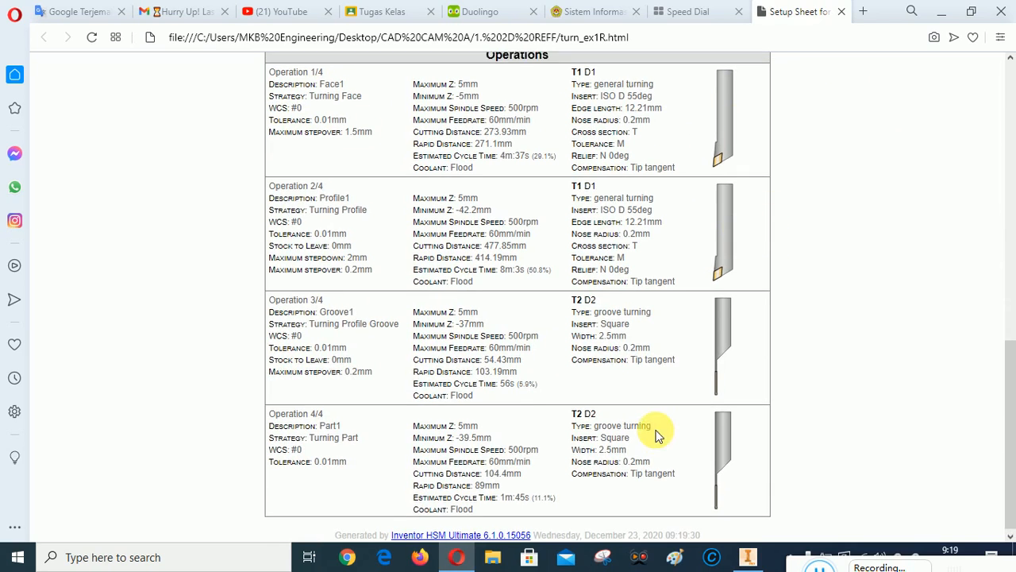
scroll(661, 406, "up", 1)
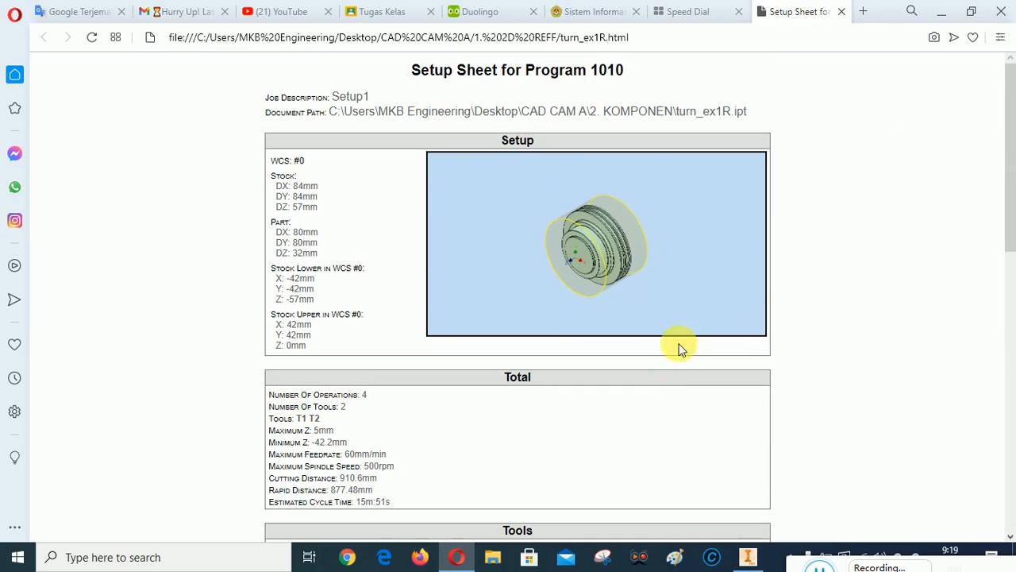
left_click(840, 12)
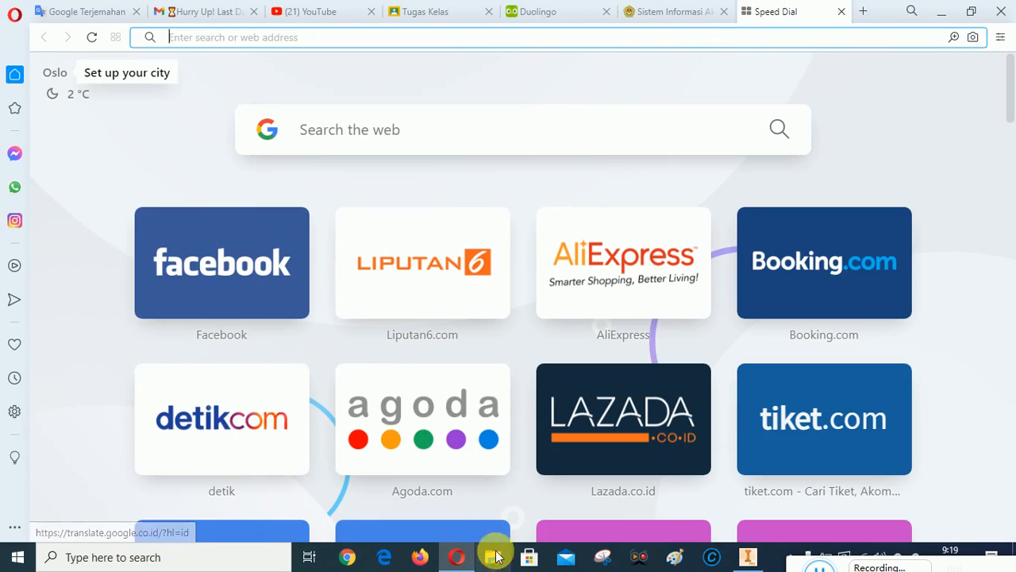
left_click(748, 556)
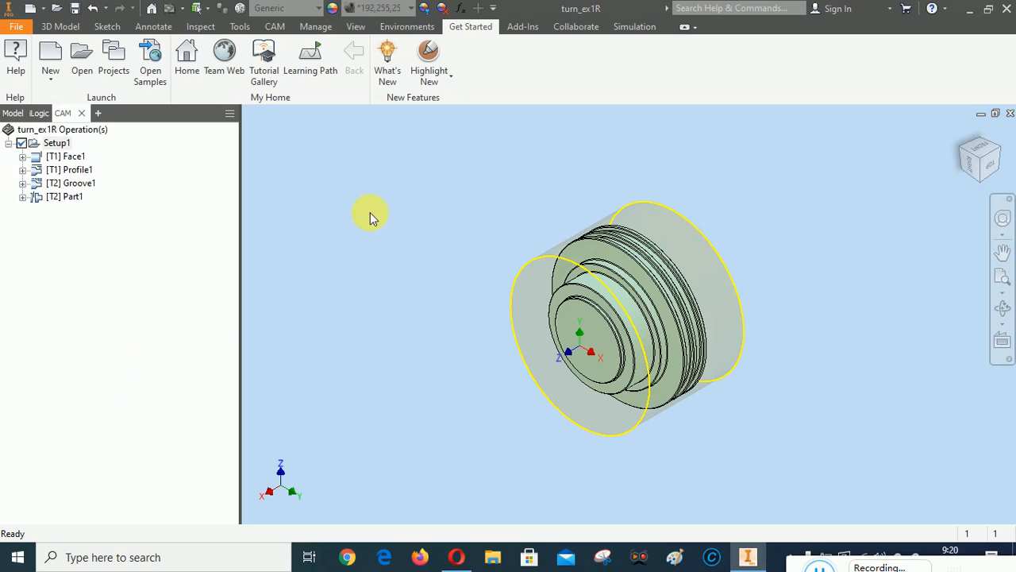
Run Post Process (All) on Setup1 from its context menu in the CAM browser
right_click(56, 144)
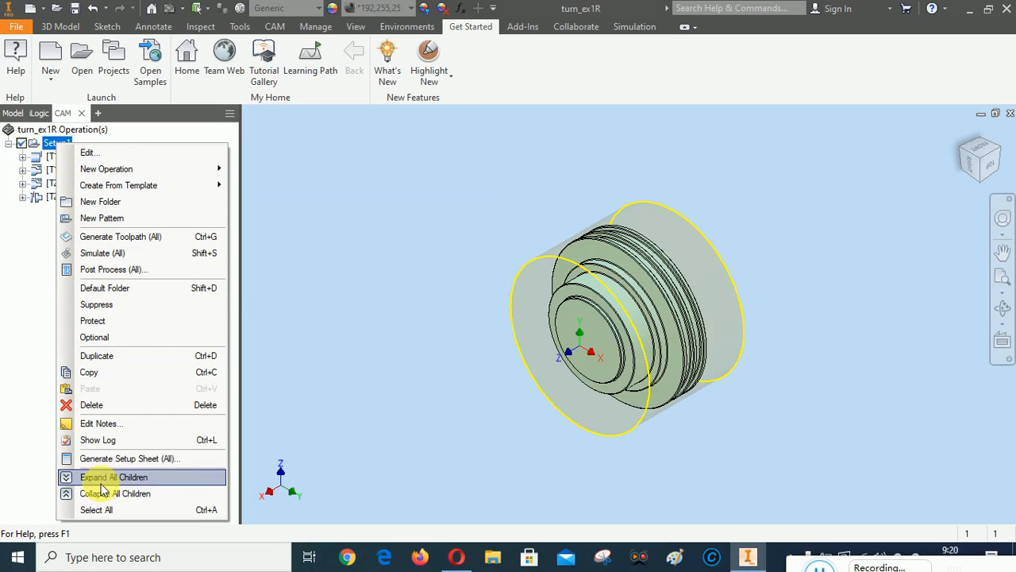
left_click(101, 269)
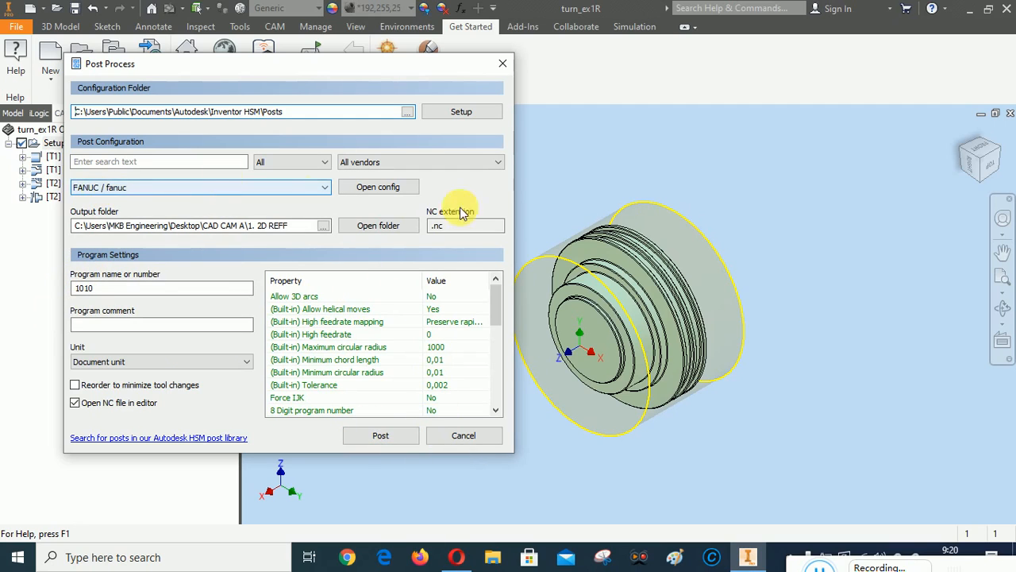
Post with the FANUC Turning post as program 1010, output to Desktop\CAD CAM A\1. 2D REFF
left_click(242, 190)
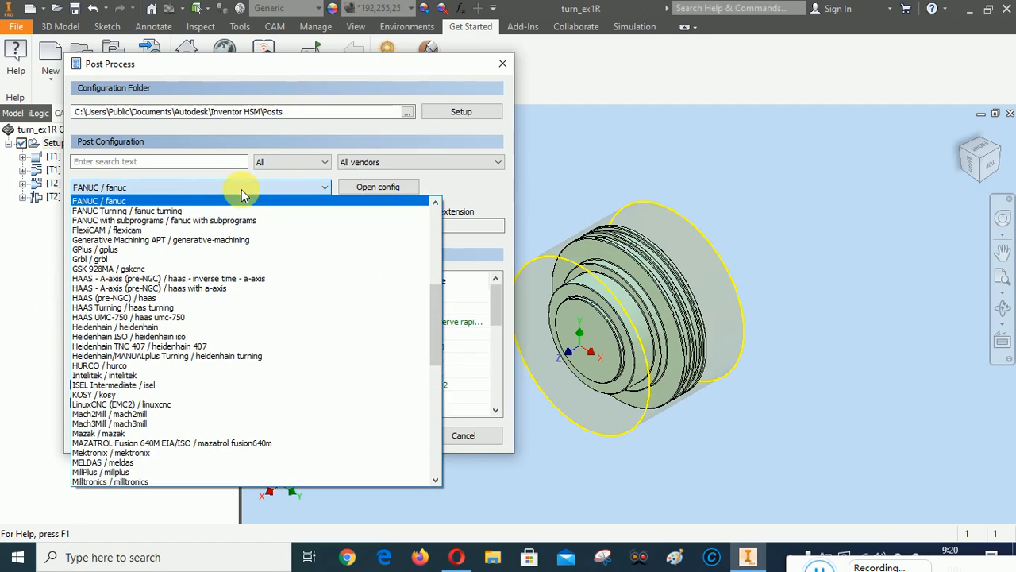
left_click(167, 210)
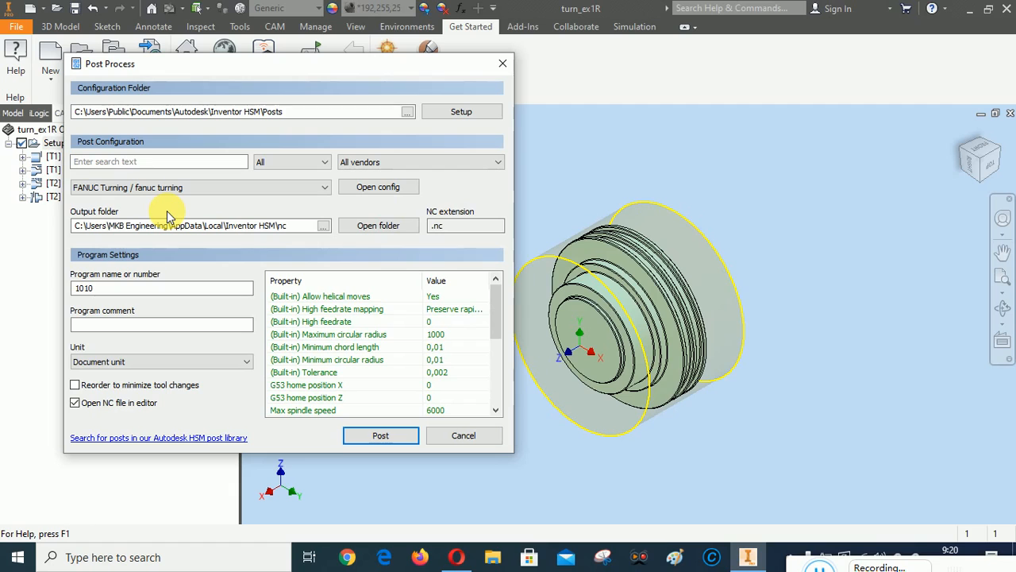
left_click(323, 226)
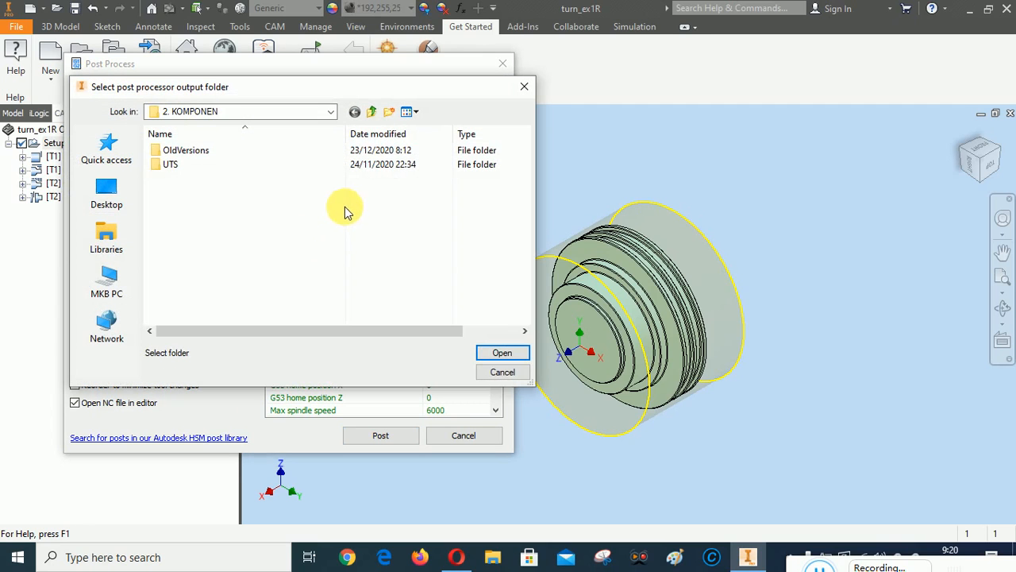
left_click(331, 112)
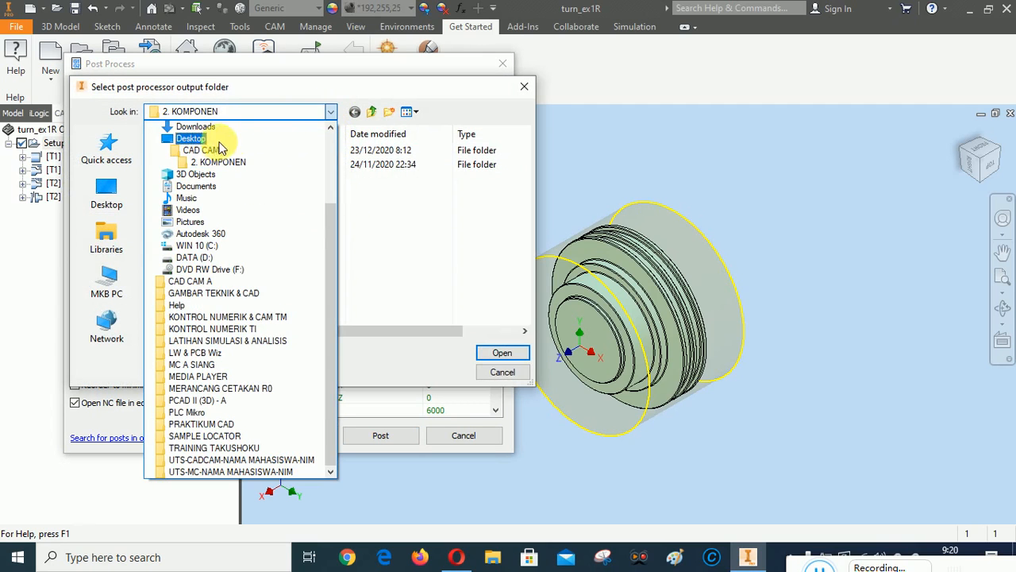
left_click(191, 138)
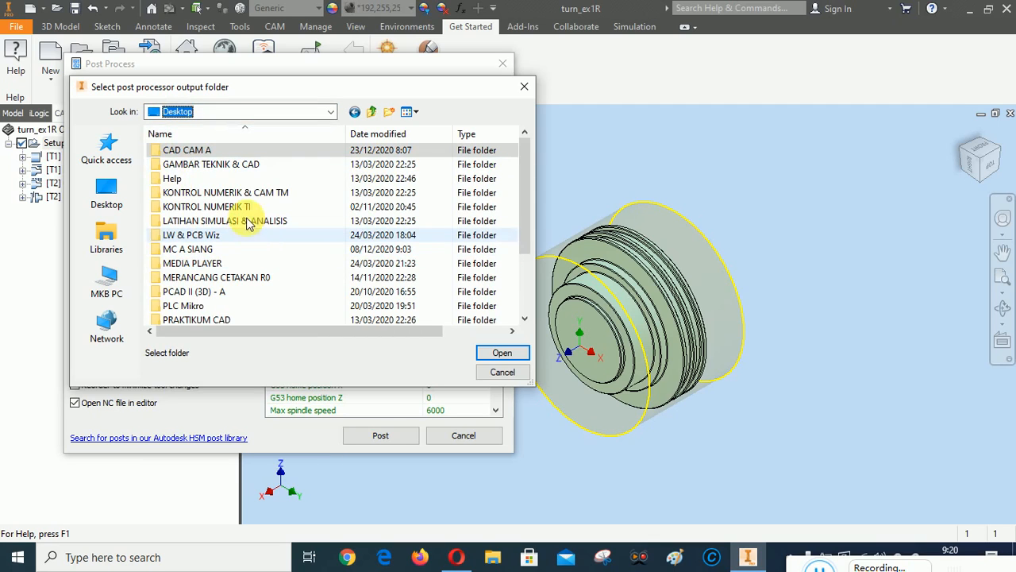
double_click(195, 150)
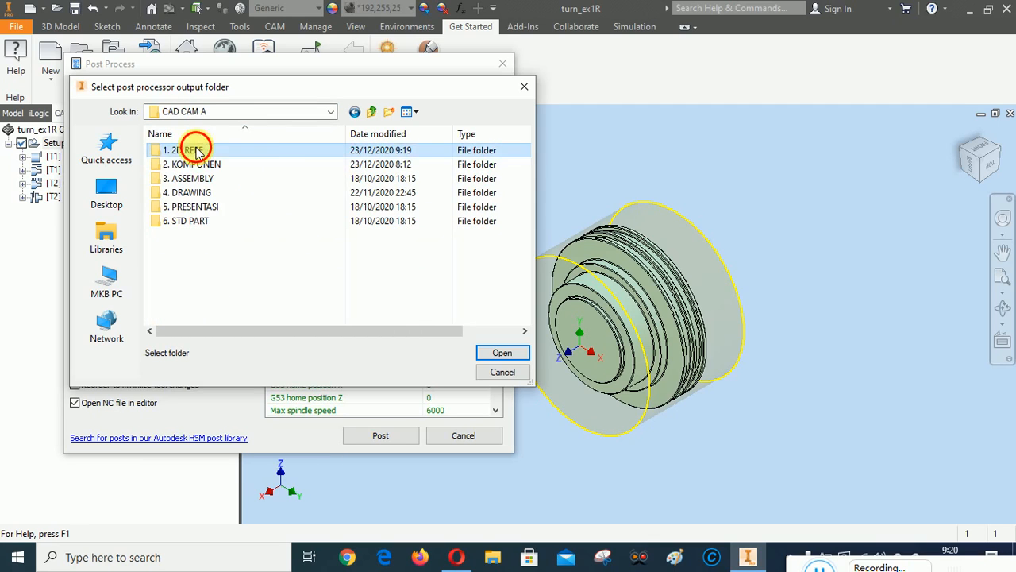
double_click(198, 151)
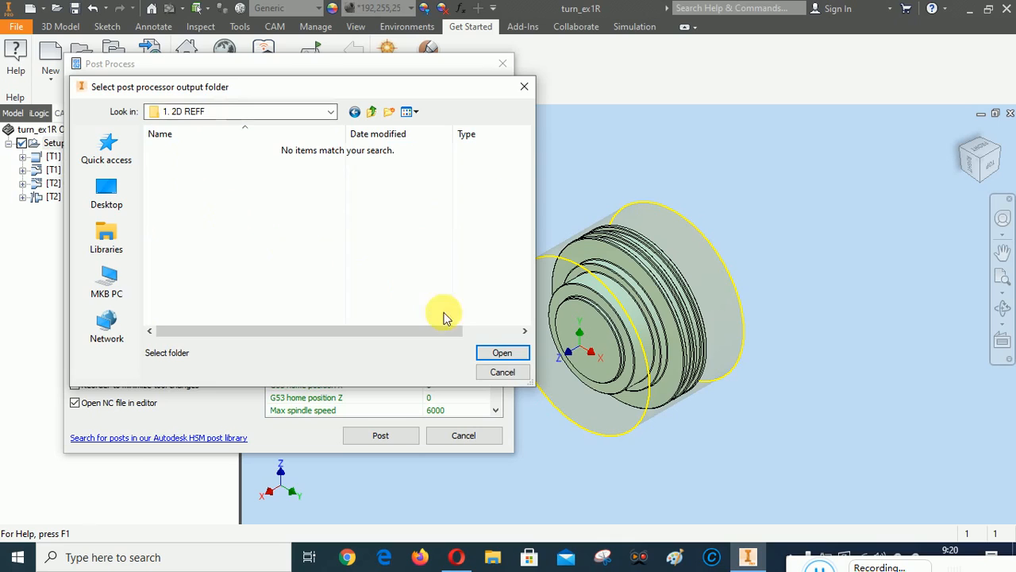
left_click(496, 354)
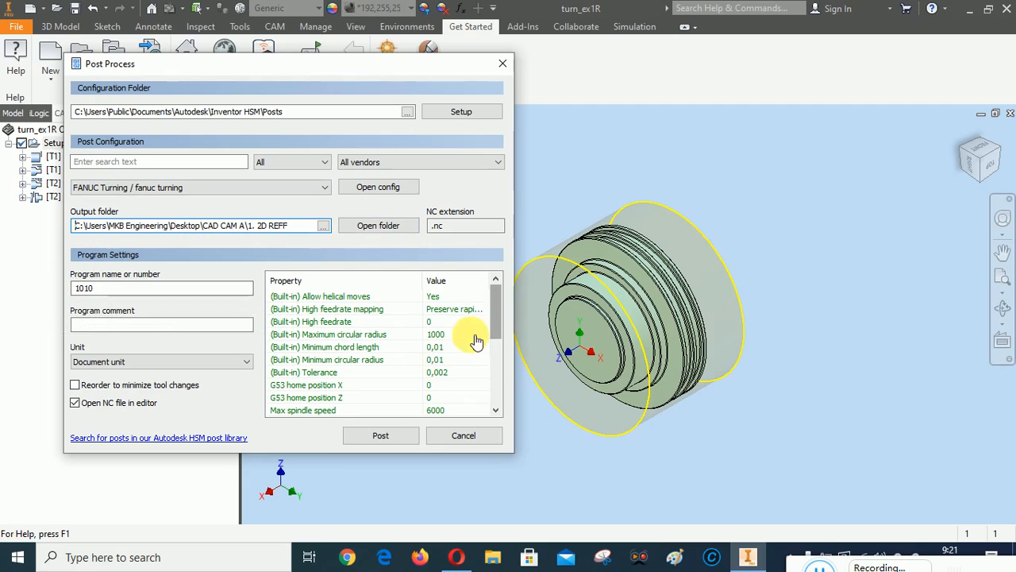
left_click(377, 444)
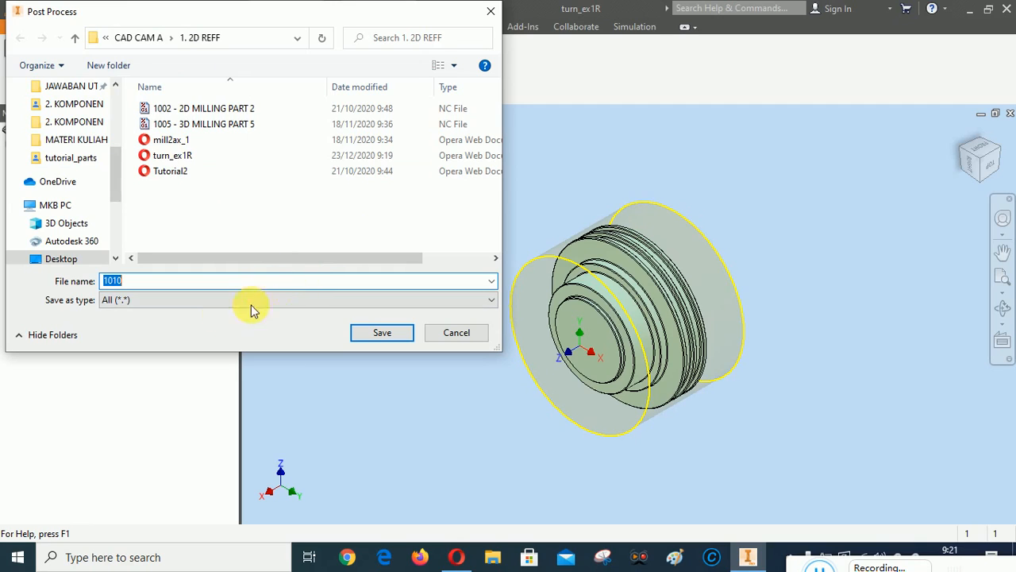
Save the NC program as '1010 - Turning Part 2.nc' in the 1. 2D REFF folder
left_click(139, 286)
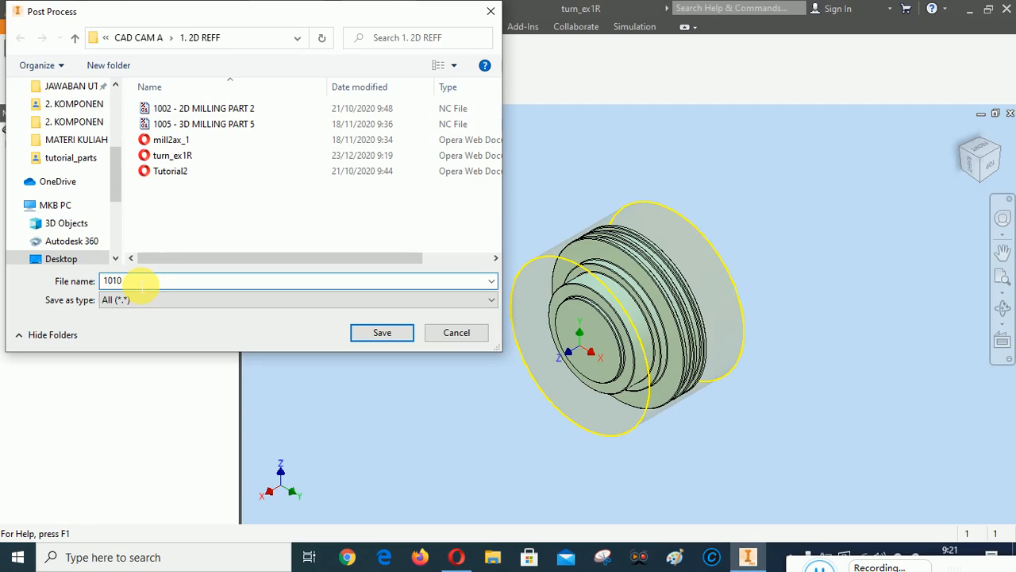
type("- Turning Part 2")
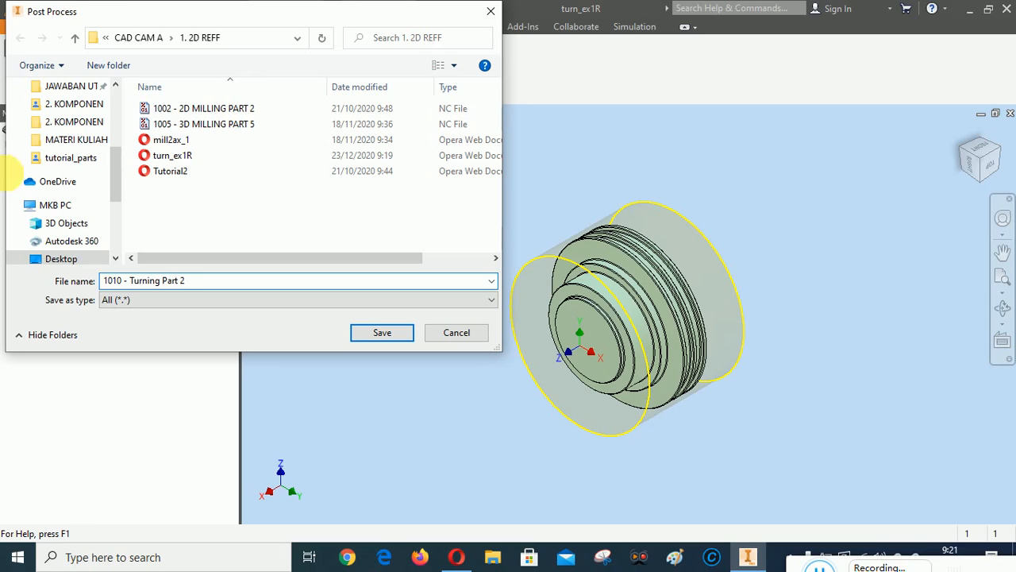
left_click(365, 341)
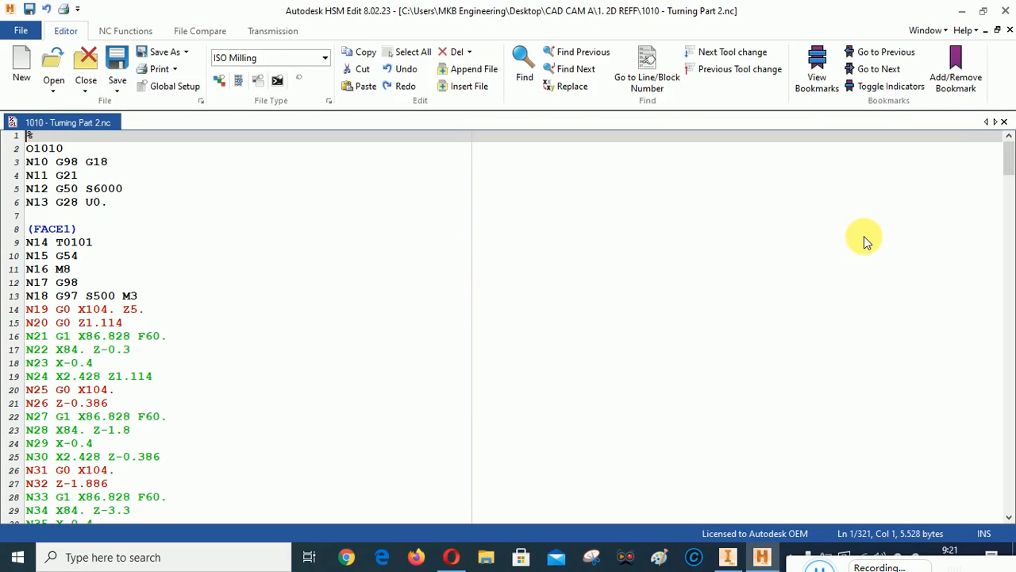
Scroll through program O1010's G-code to the last line, then close HSM Edit
scroll(318, 253, "down", 7)
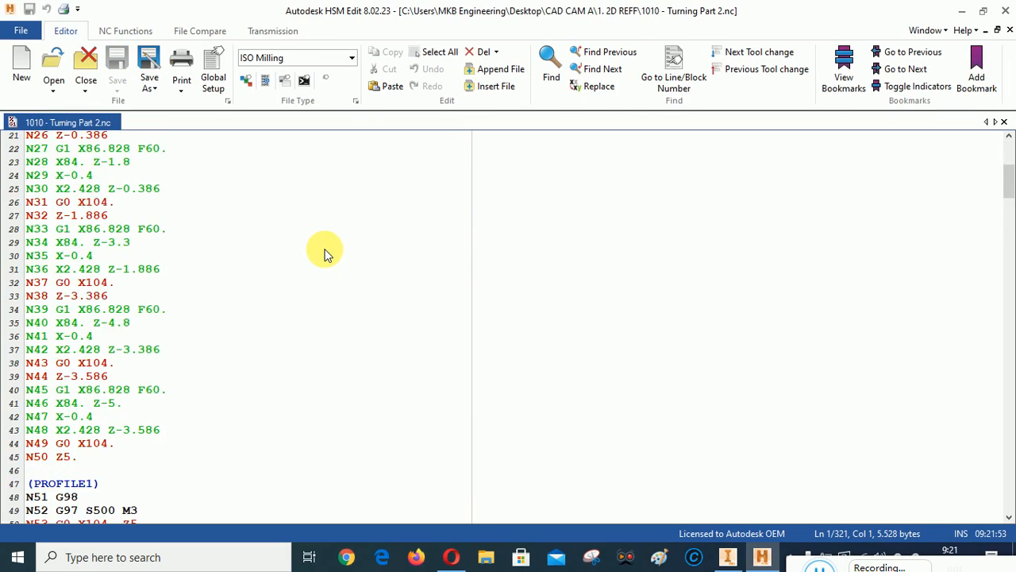
scroll(325, 252, "up", 7)
scroll(324, 252, "down", 20)
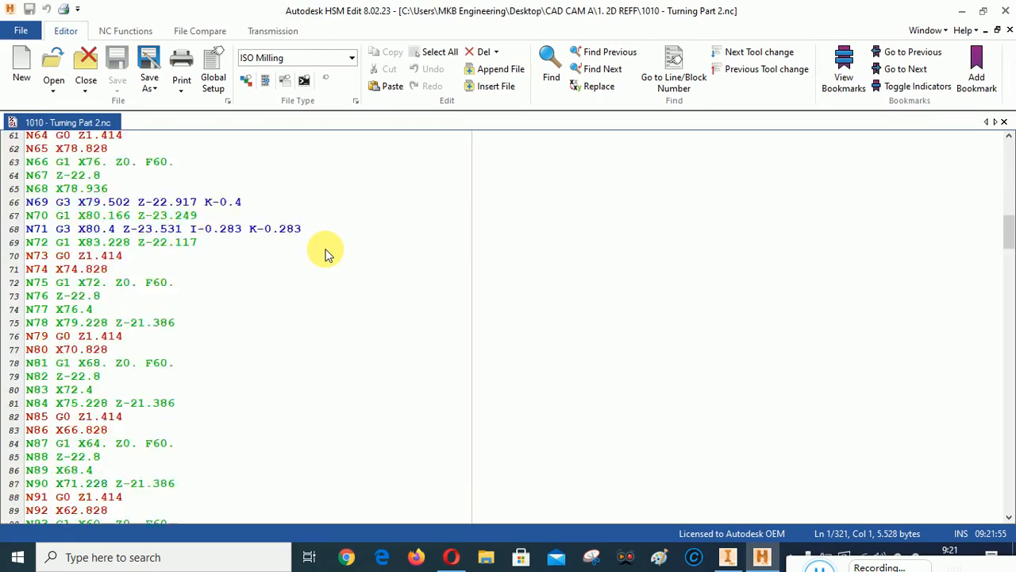
left_click_drag(1005, 274, 1006, 508)
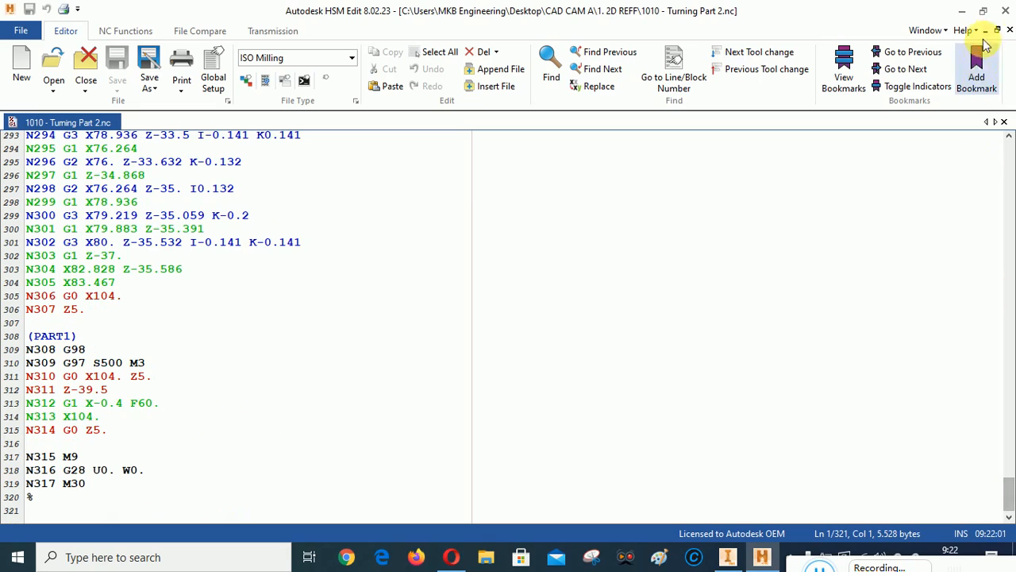
left_click(1006, 11)
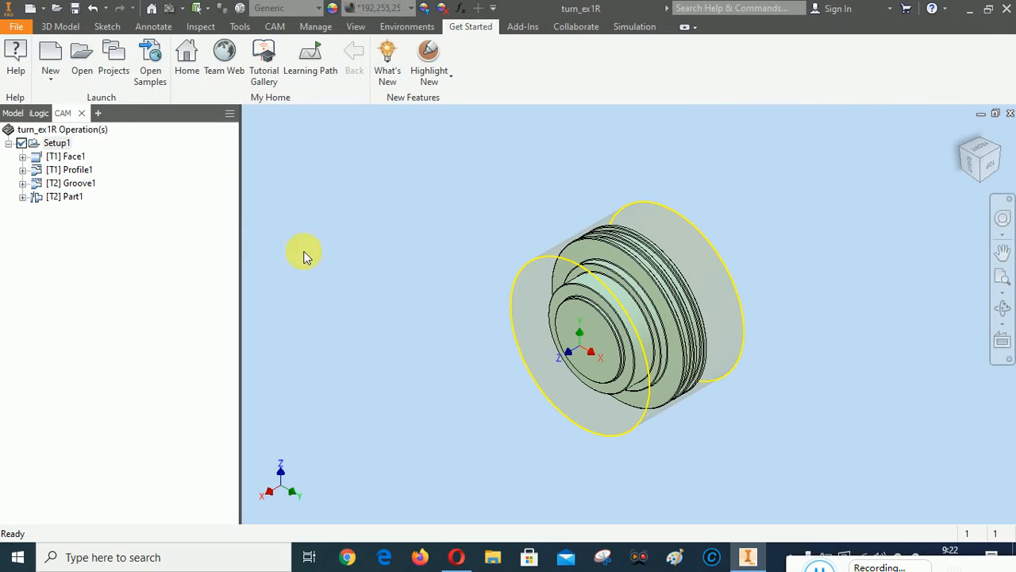
Save the turn_ex1R part, then select its setup sheet in Desktop\CAD CAM A\1. 2D REFF
left_click(75, 9)
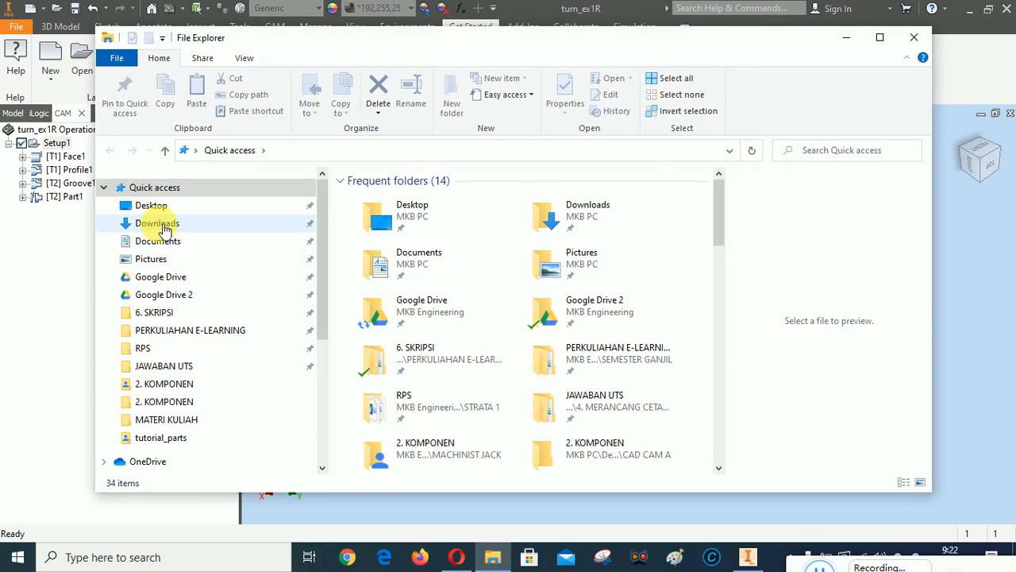
left_click(153, 204)
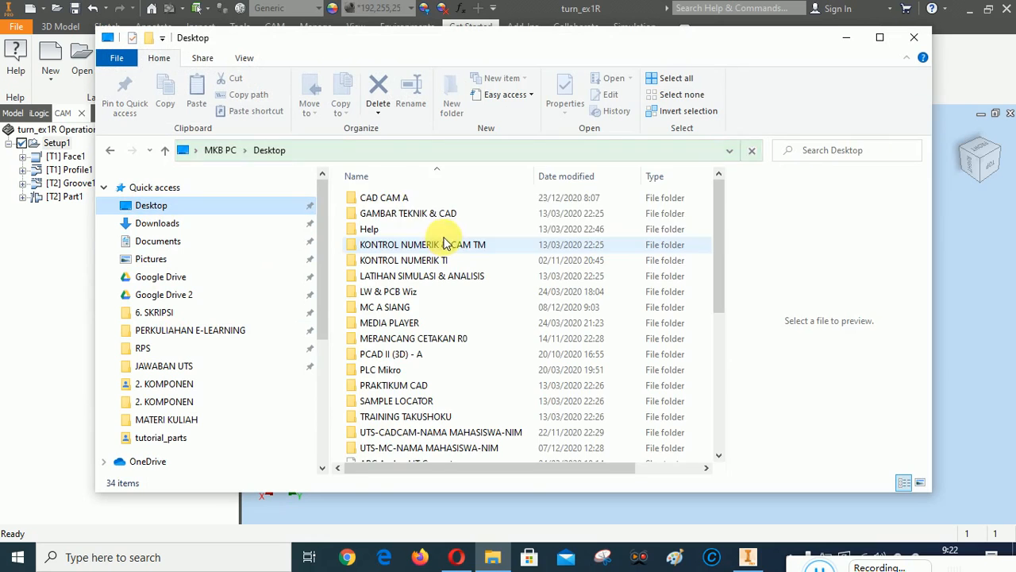
double_click(384, 197)
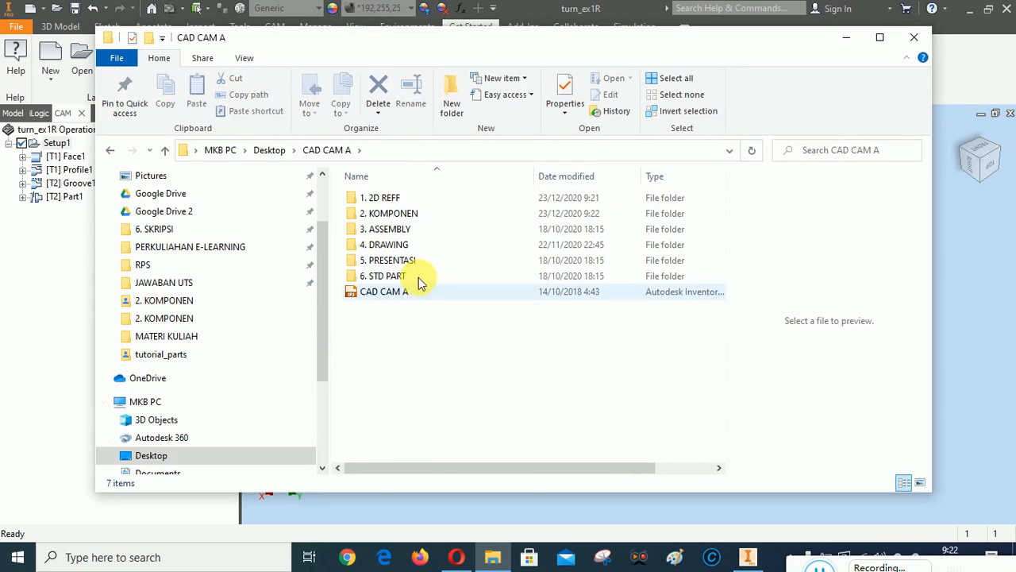
double_click(387, 202)
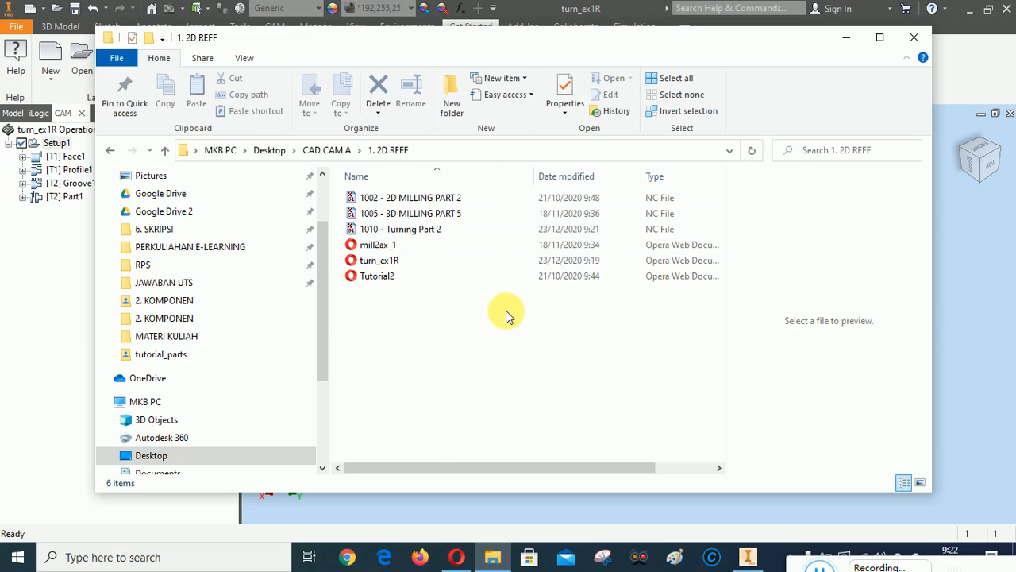
left_click(377, 266)
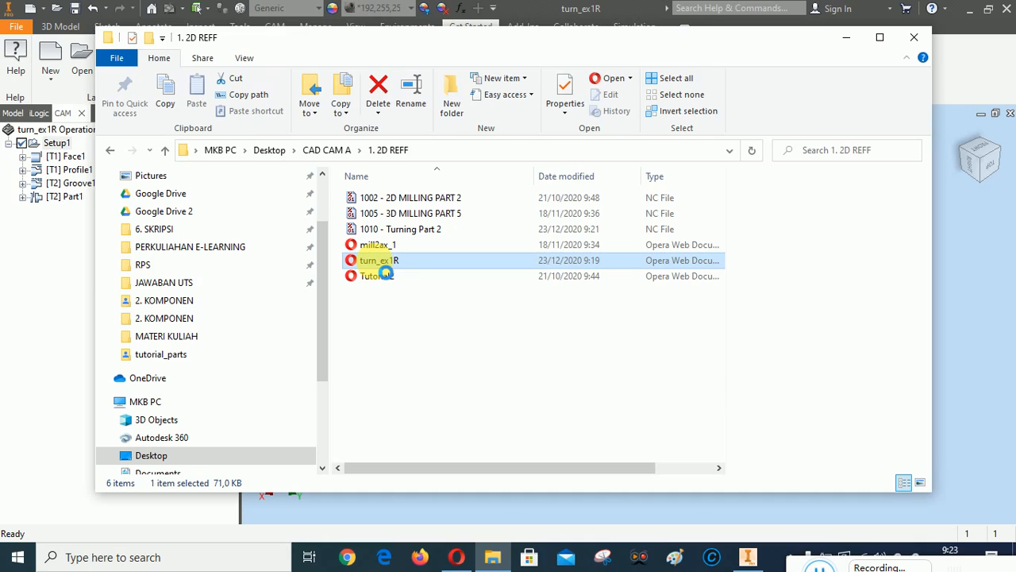
Prefix the turn_ex1R setup sheet name with 'UTS-CAD CAM-A-', the student's name and student ID
right_click(378, 268)
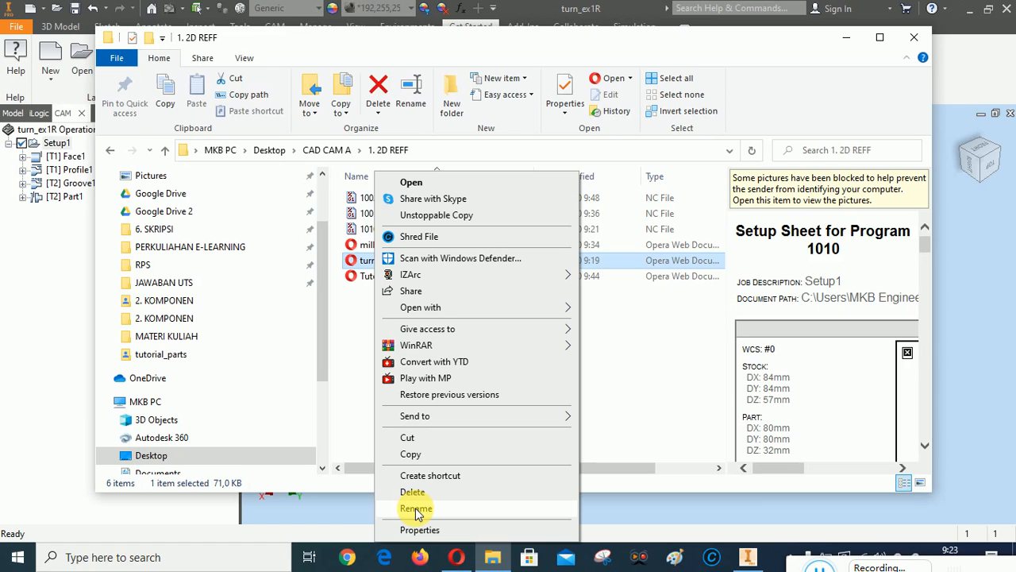
left_click(415, 510)
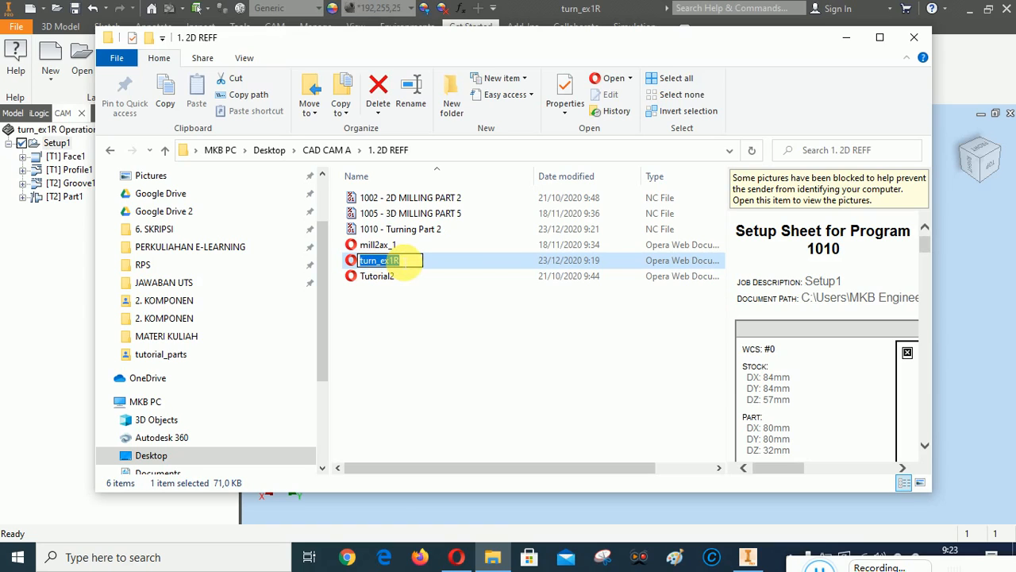
left_click(409, 262)
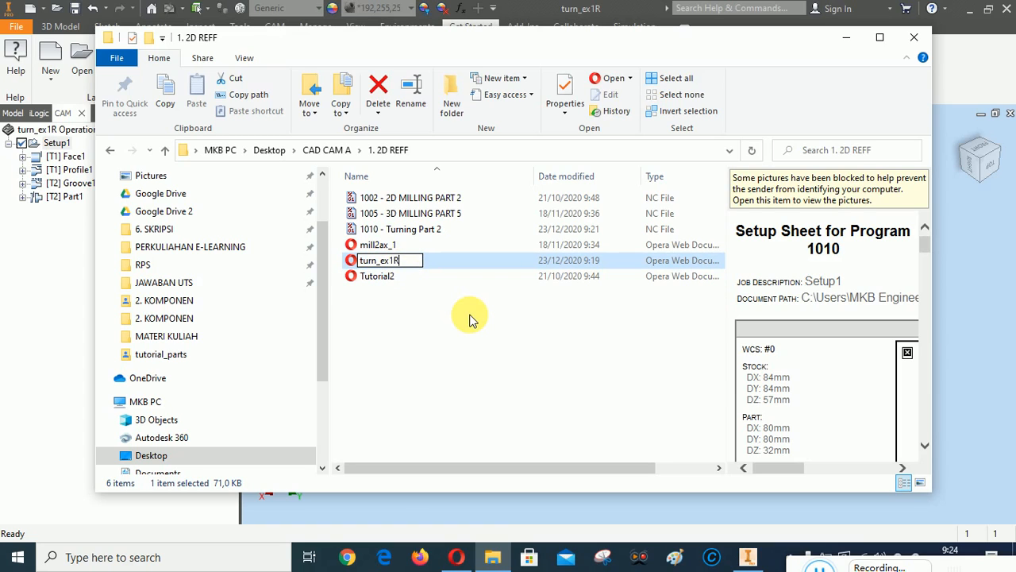
type("-")
type("UTS")
key("BackSpace")
key("BackSpace")
key("BackSpace")
key("BackSpace")
key("Left")
key("Left")
key("Left")
key("Left")
key("Left")
type("UTS-")
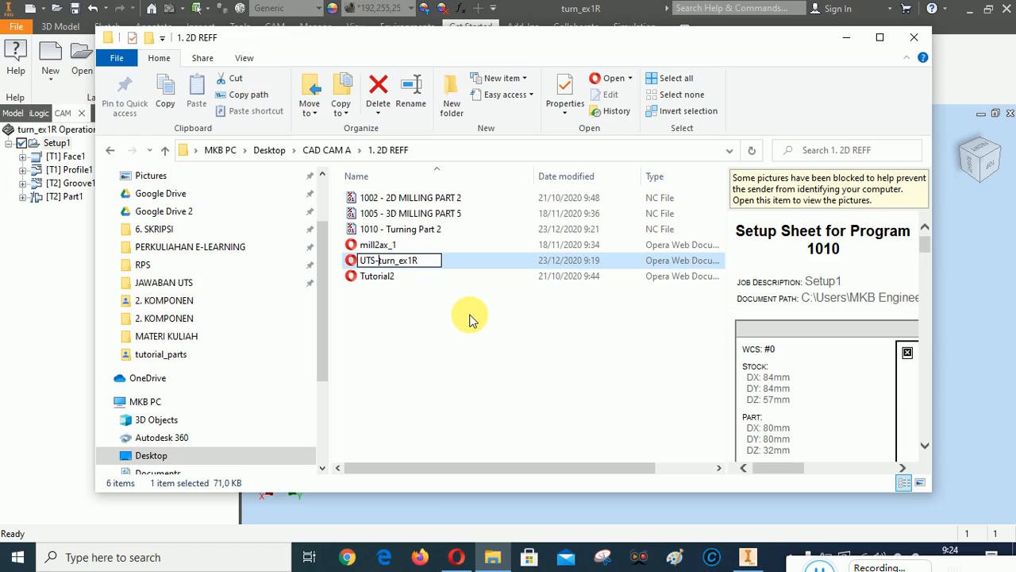
type("CAD CAM")
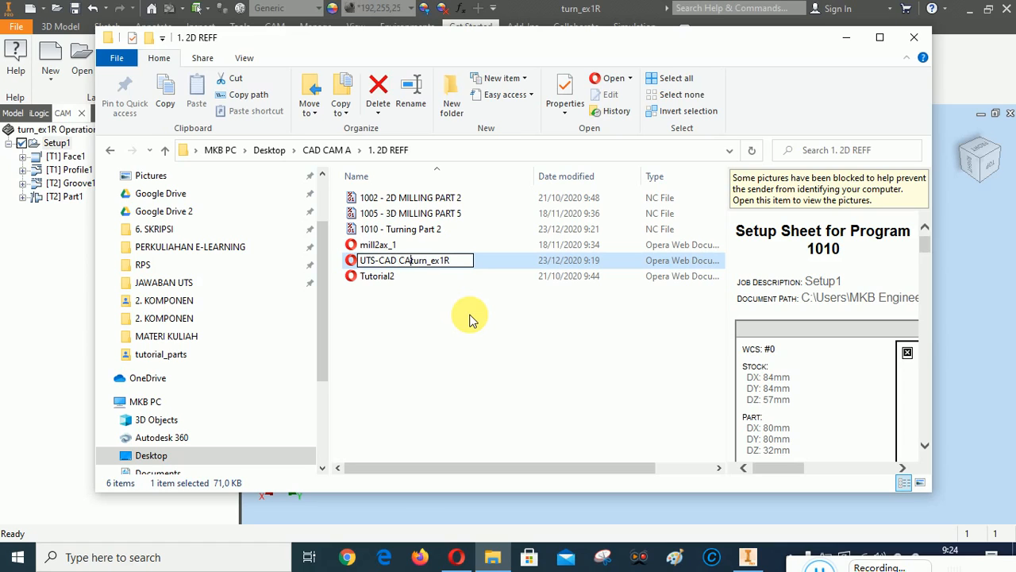
type("-A")
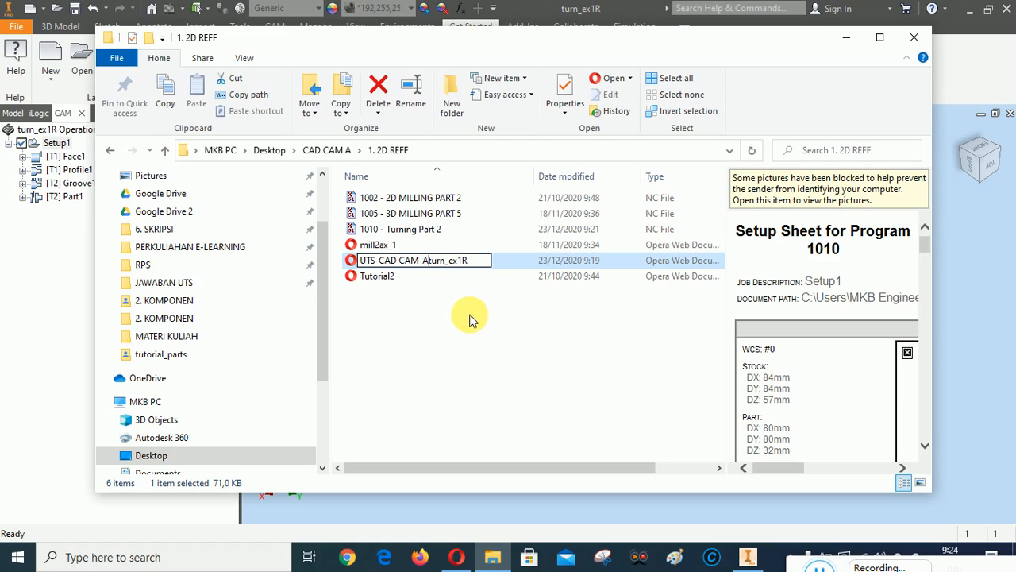
type("-YUDI")
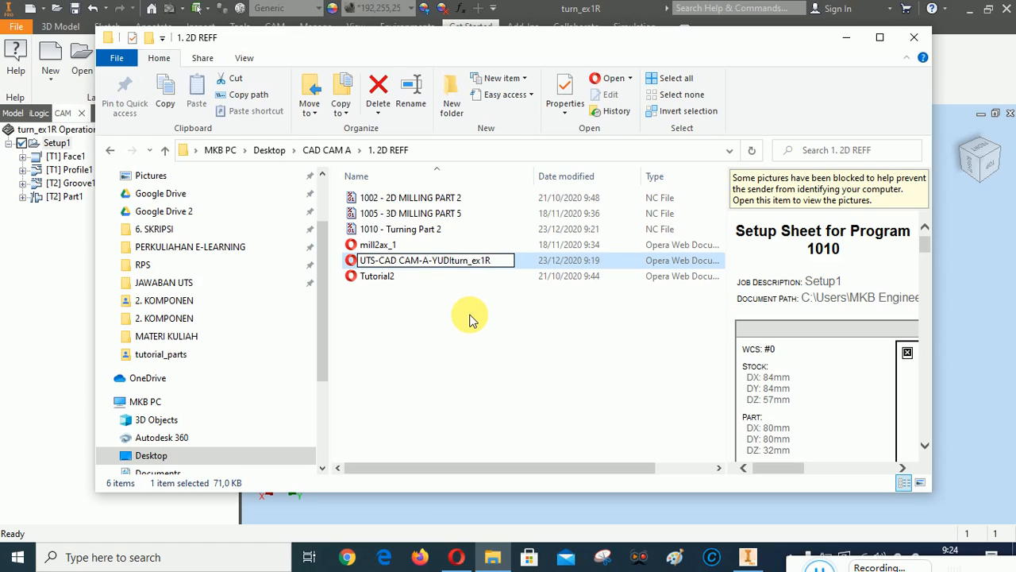
type("-2018")
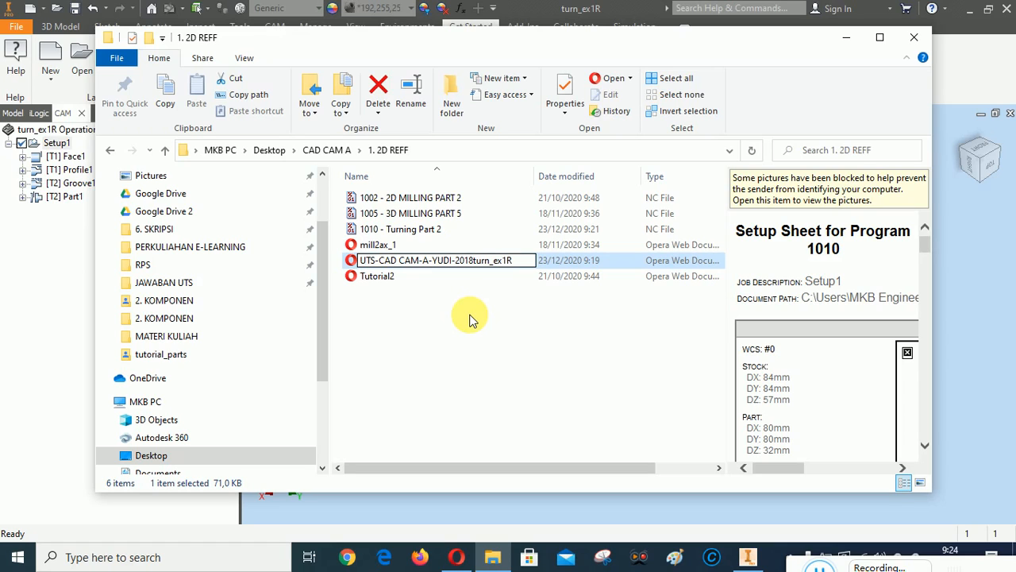
type("25XXXX-")
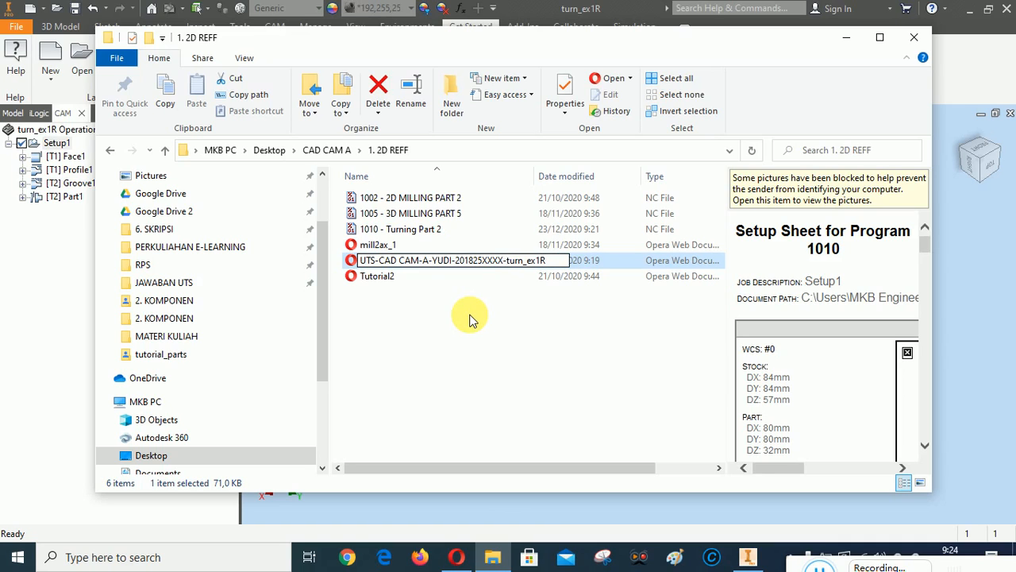
key("Return")
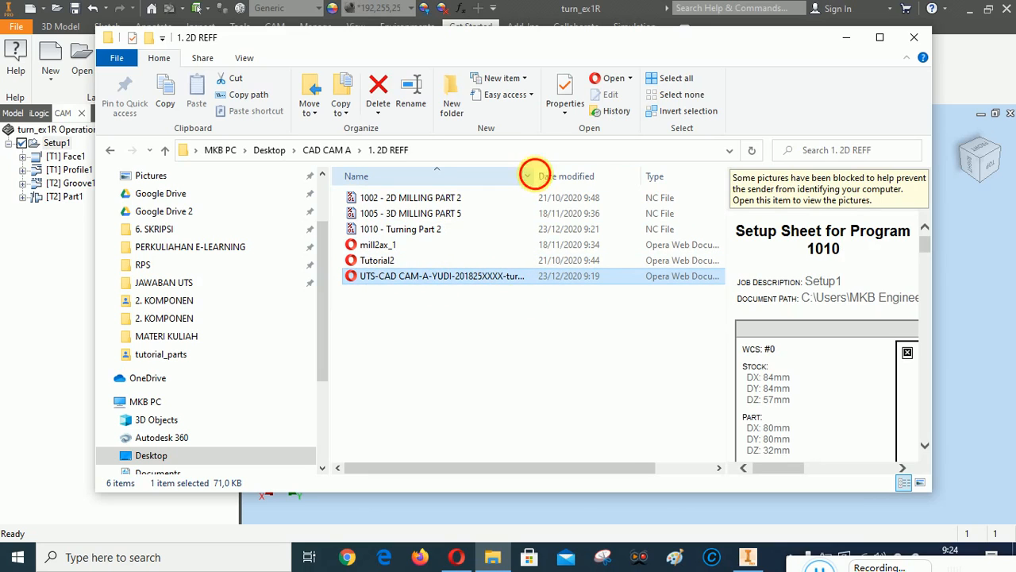
double_click(532, 175)
left_click(476, 347)
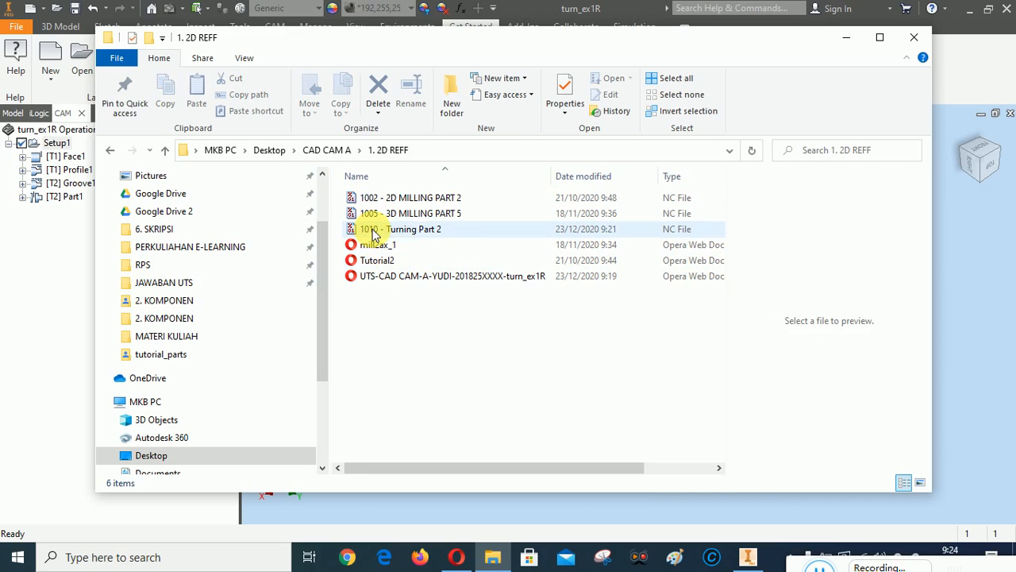
Prefix '1010 - Turning Part 2' NC file with 'UTS-CAD CAM-A-', the student's name and student ID
left_click(412, 230)
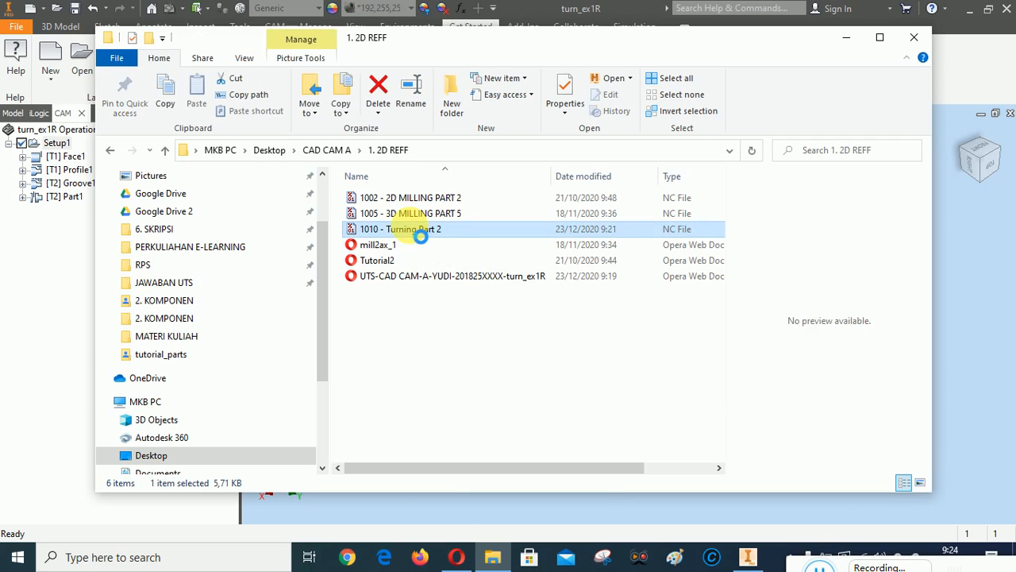
right_click(412, 231)
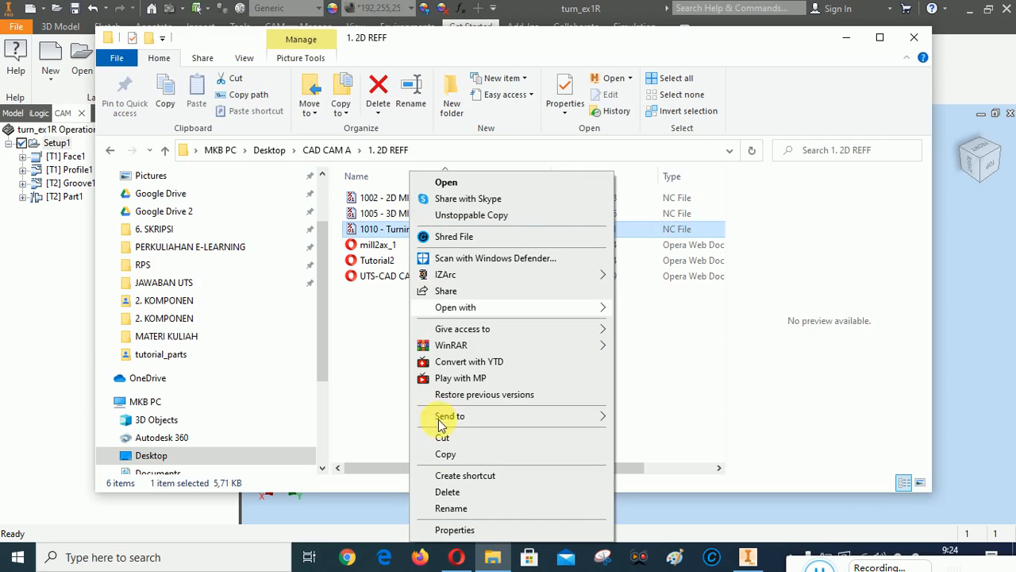
left_click(446, 508)
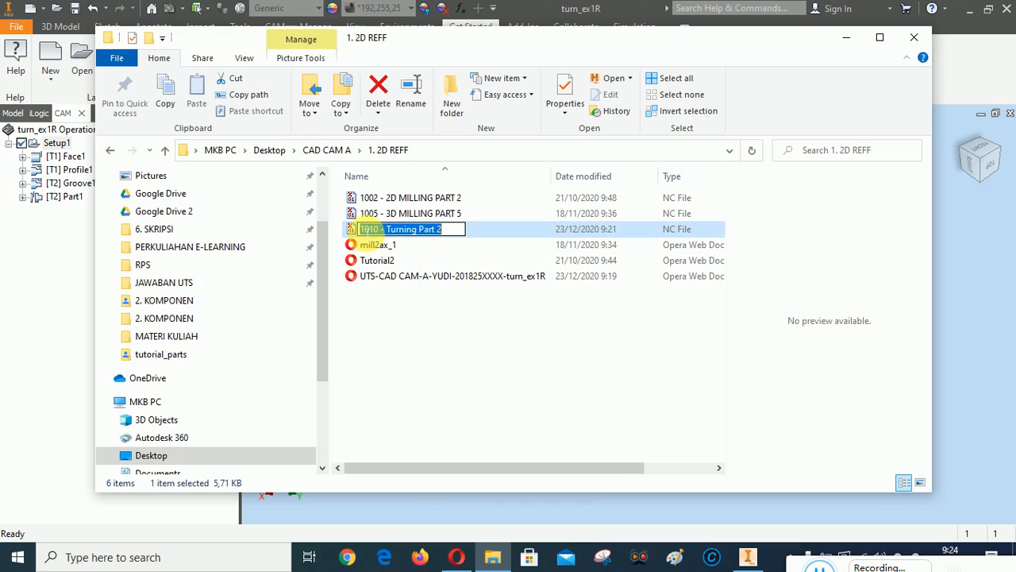
key("Home")
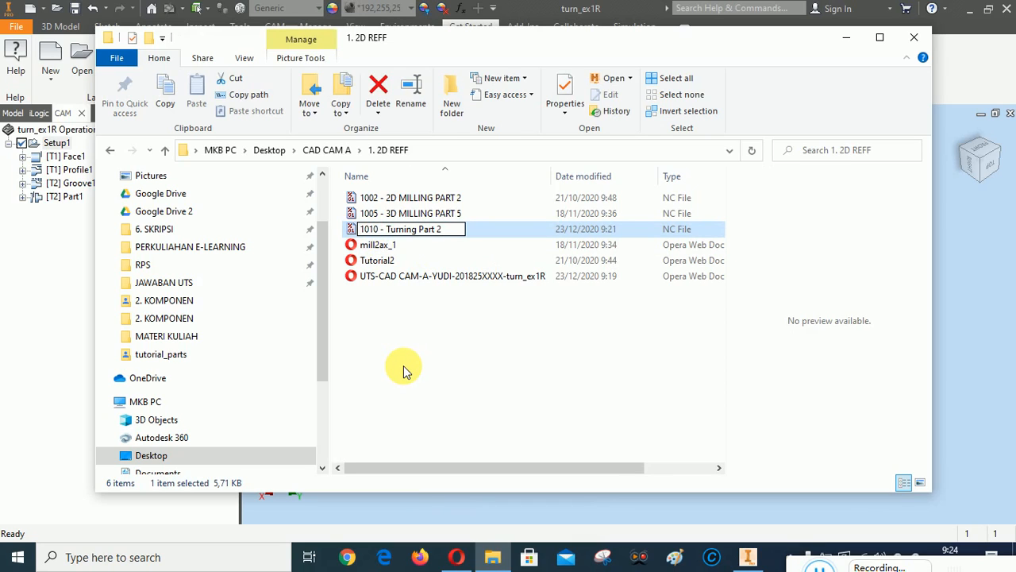
type("UTS")
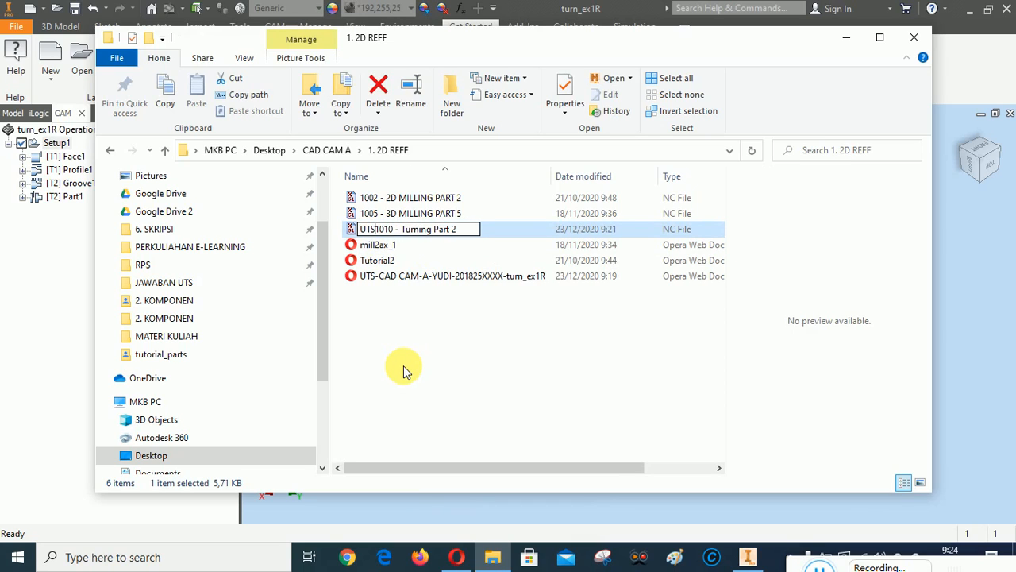
type("-CAD")
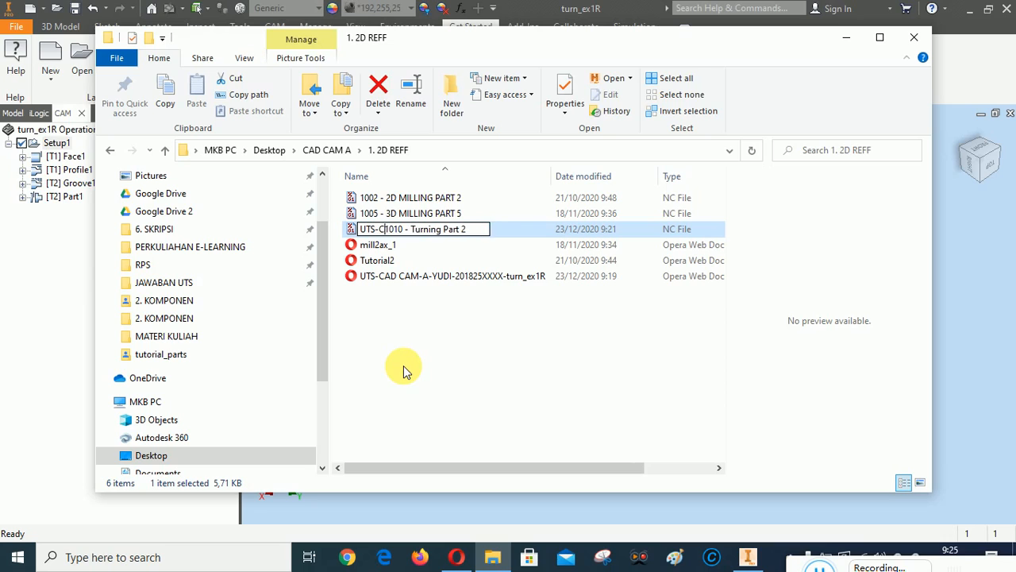
type(" CAM ")
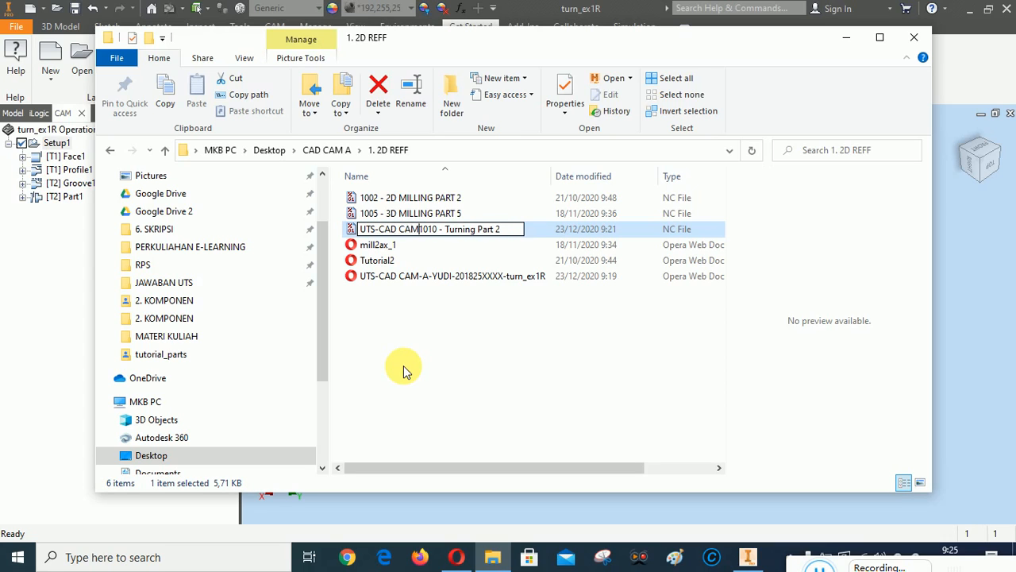
type("A")
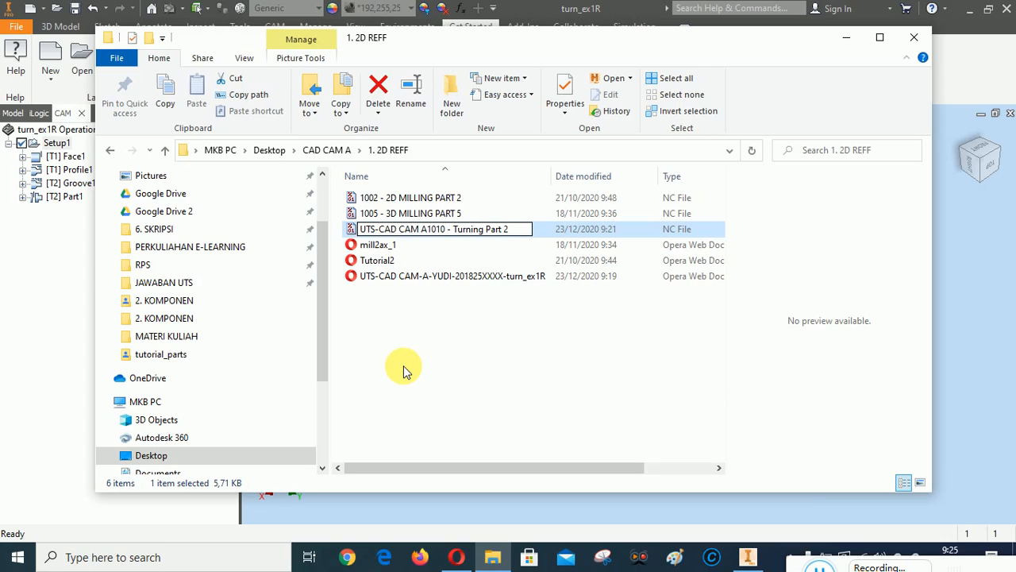
key("BackSpace")
key("BackSpace")
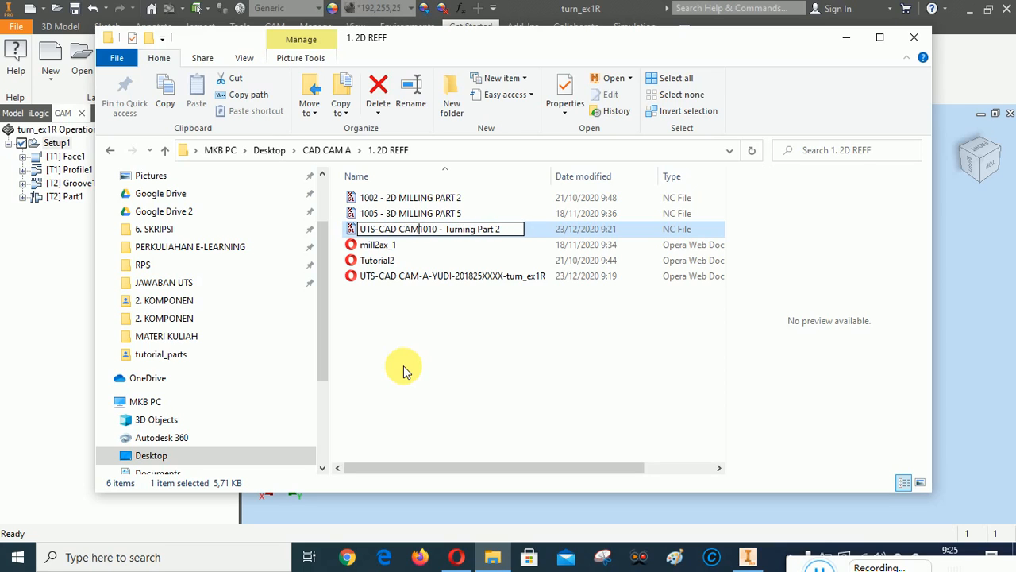
type("-A-")
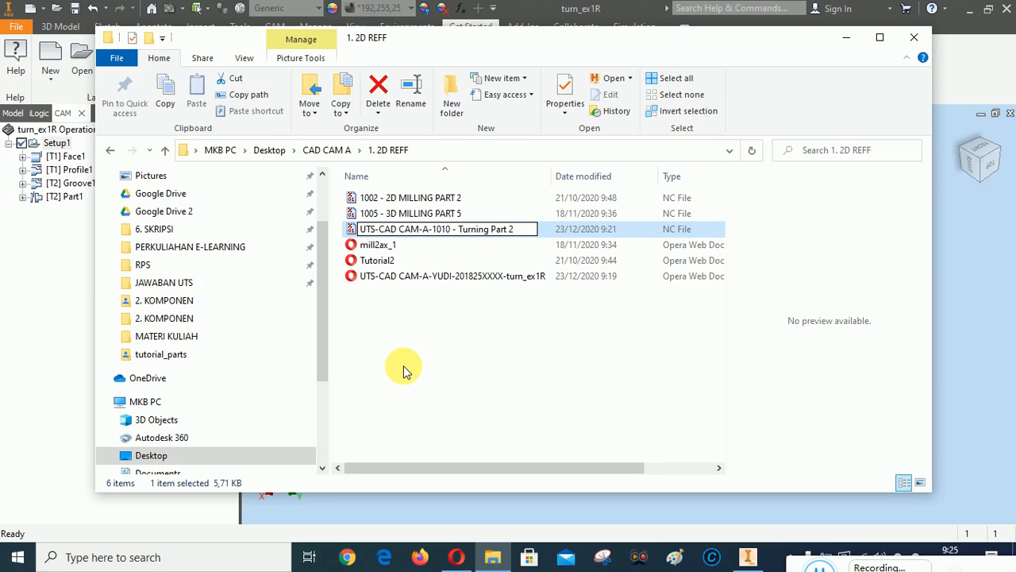
type("UDI")
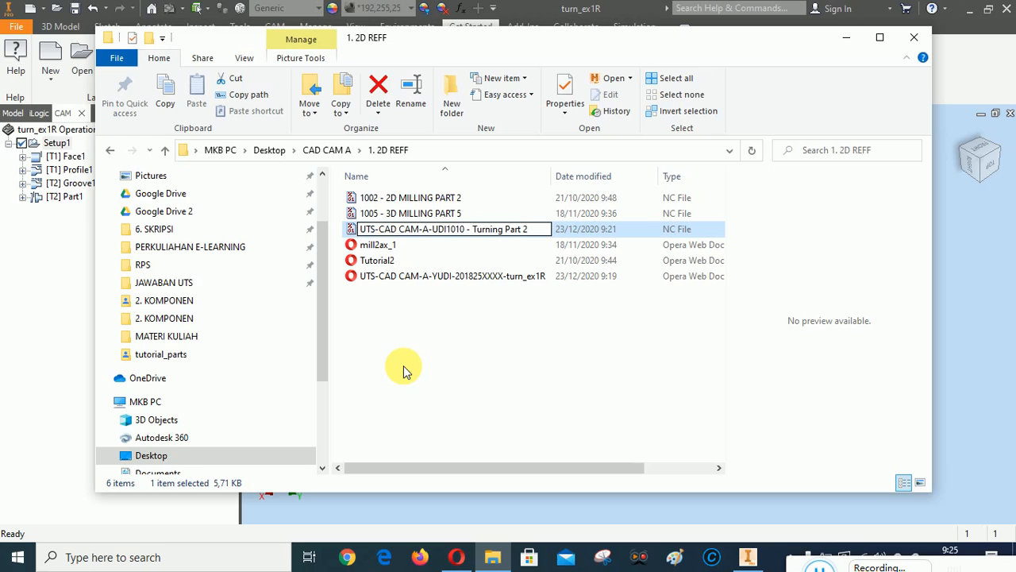
key("BackSpace")
key("BackSpace")
key("BackSpace")
type("YU")
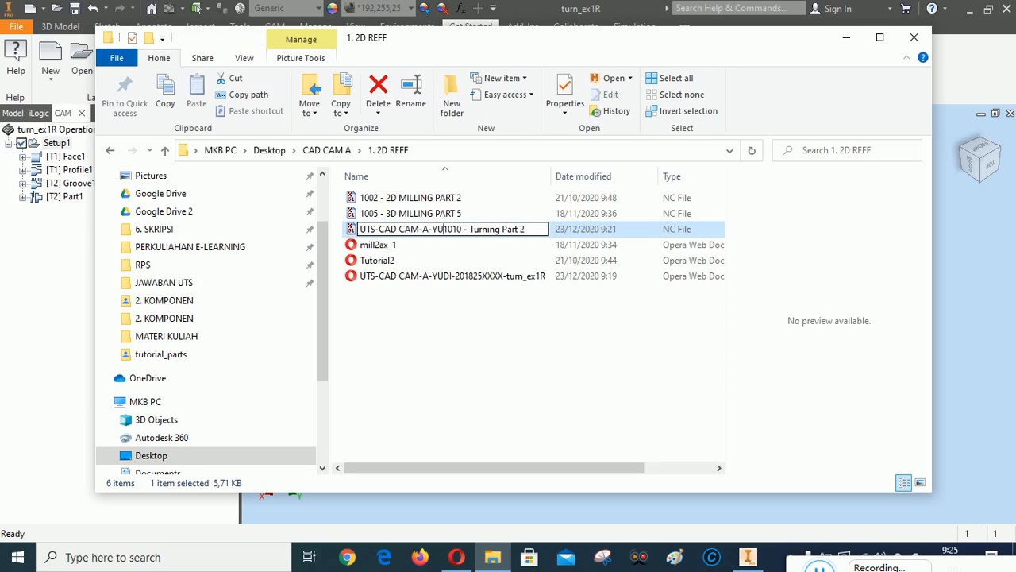
type("DI")
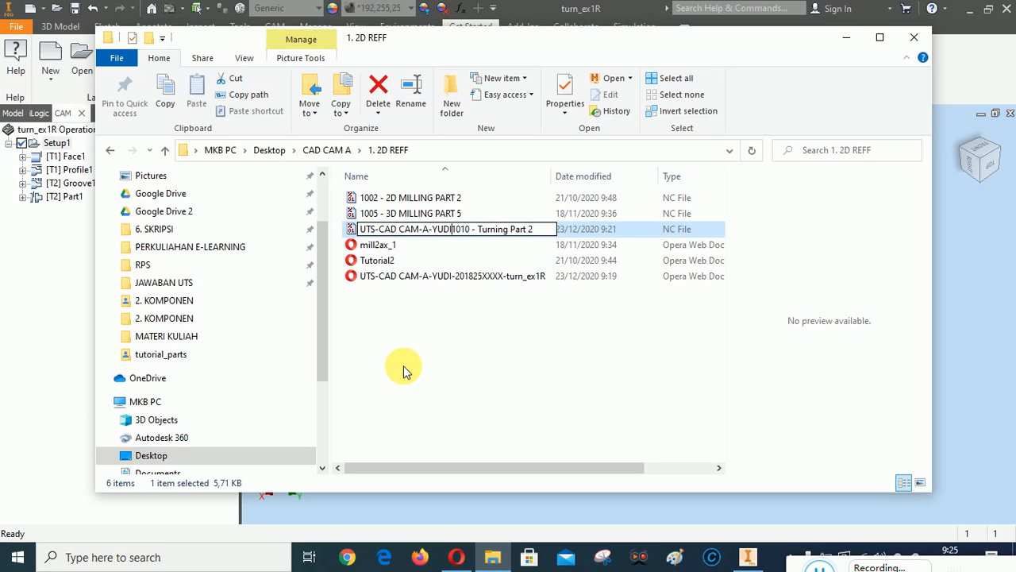
type("-20")
type("182")
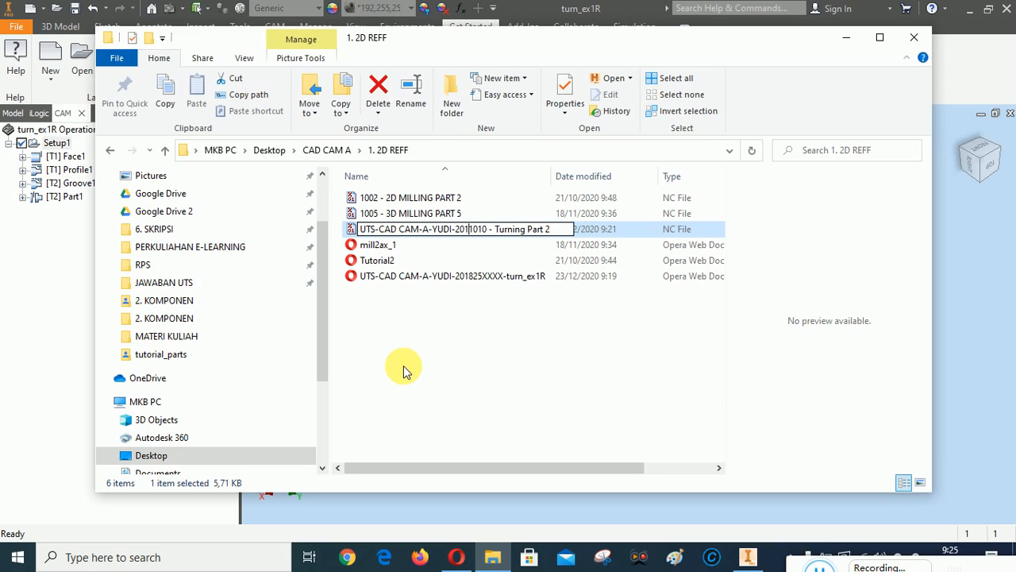
type("5XXX")
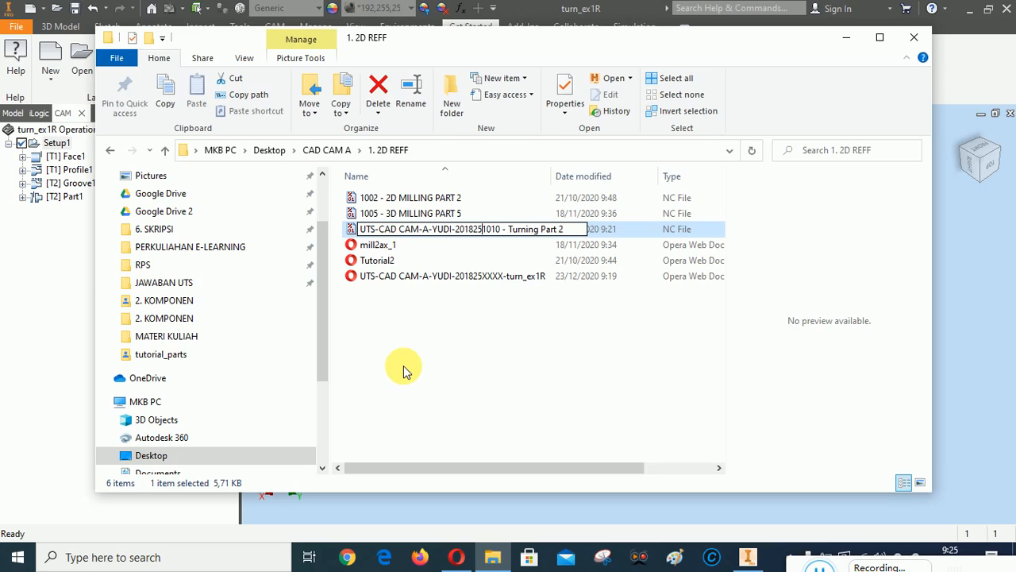
type("X-")
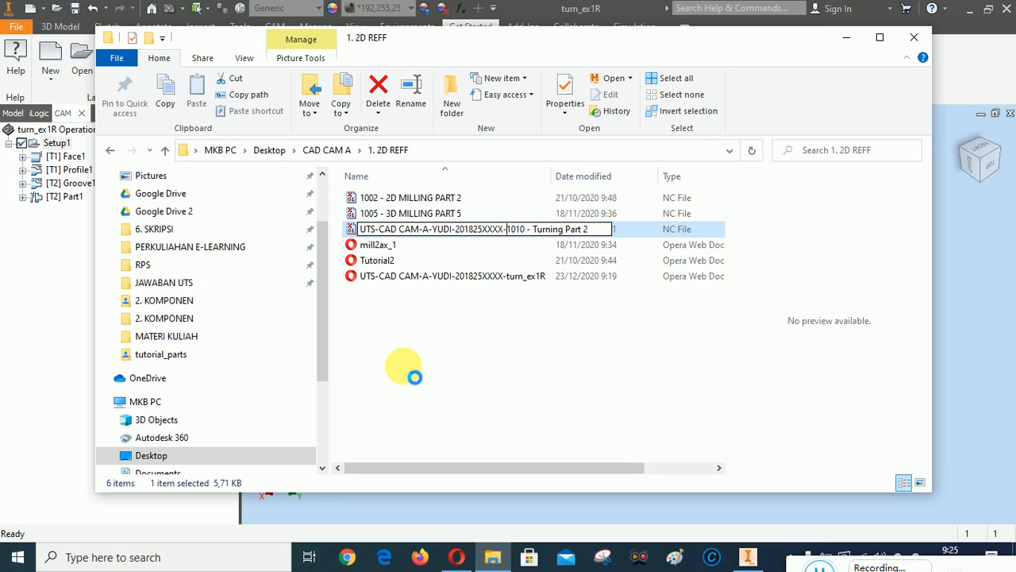
key("Return")
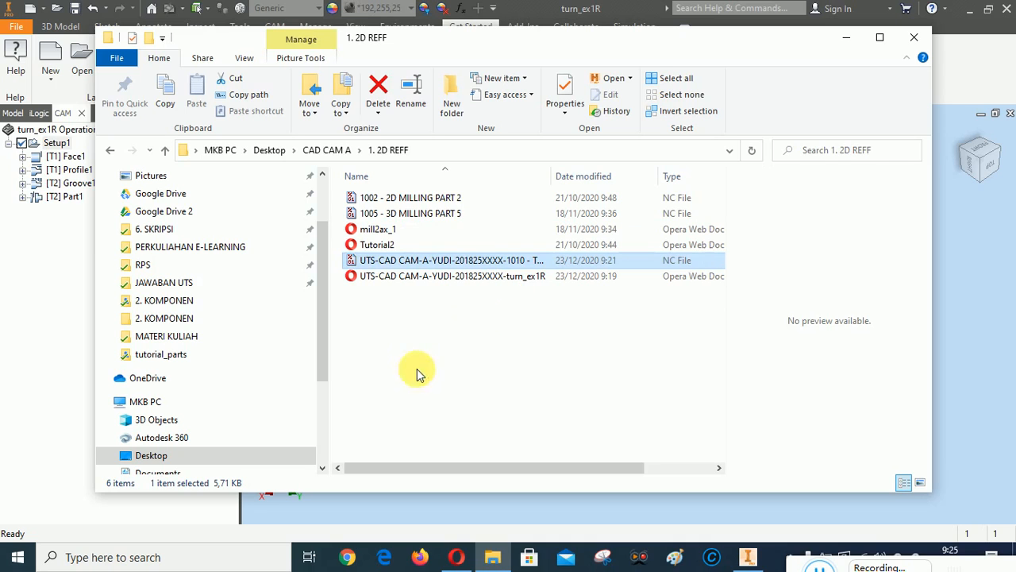
left_click(416, 333)
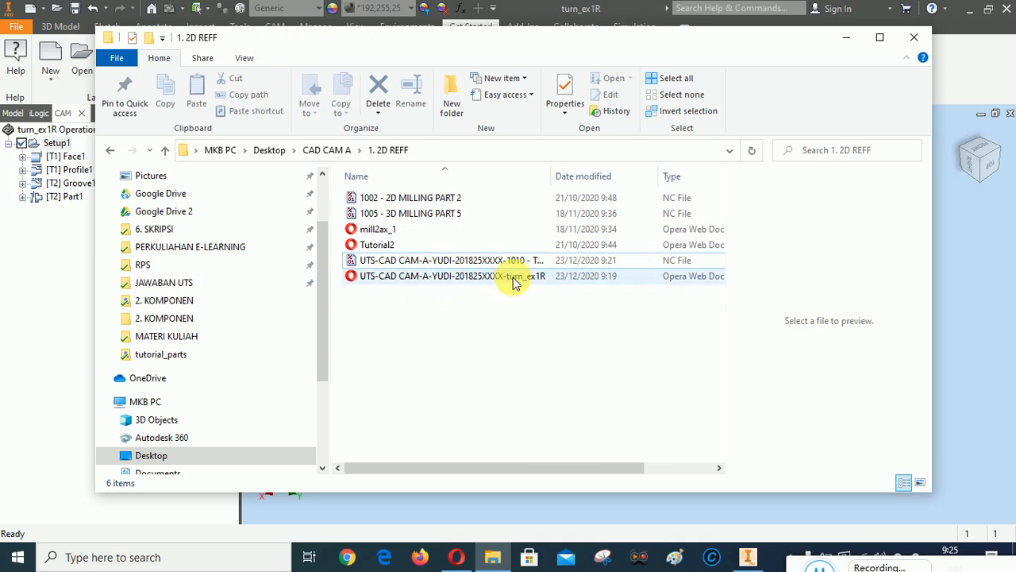
Autofit the Name column to show the full file names, then minimize File Explorer
left_click(545, 175)
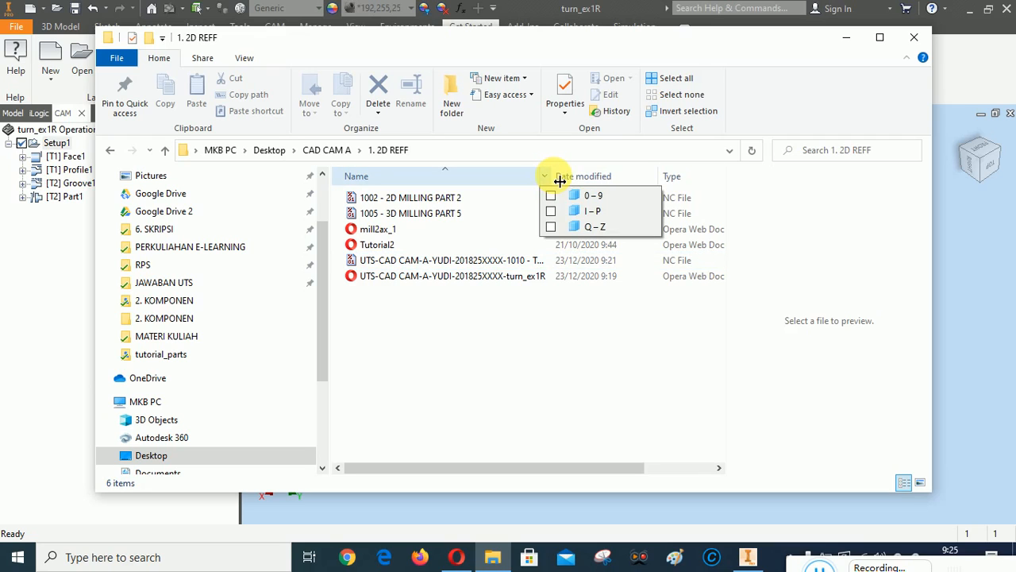
double_click(555, 178)
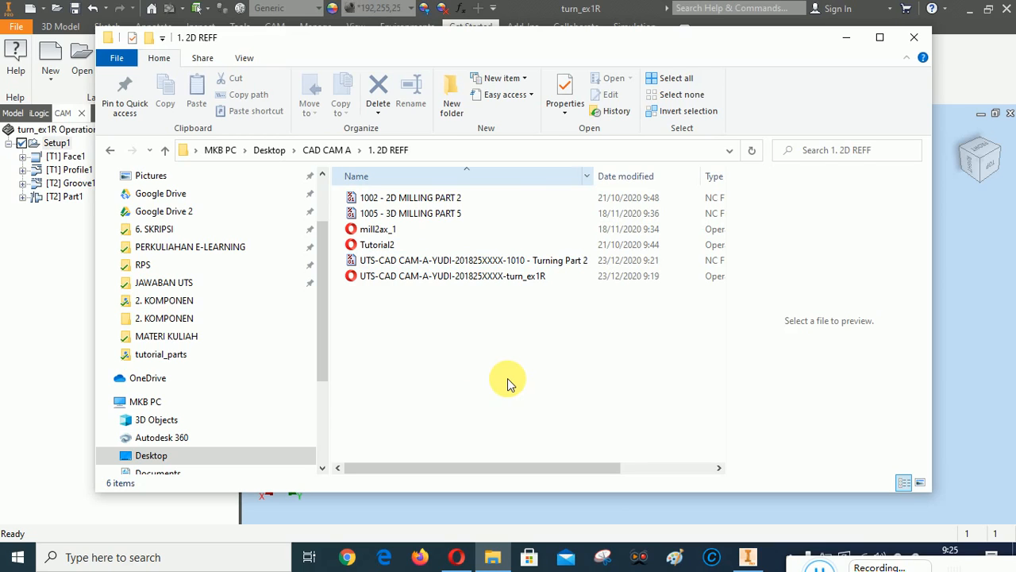
left_click(458, 389)
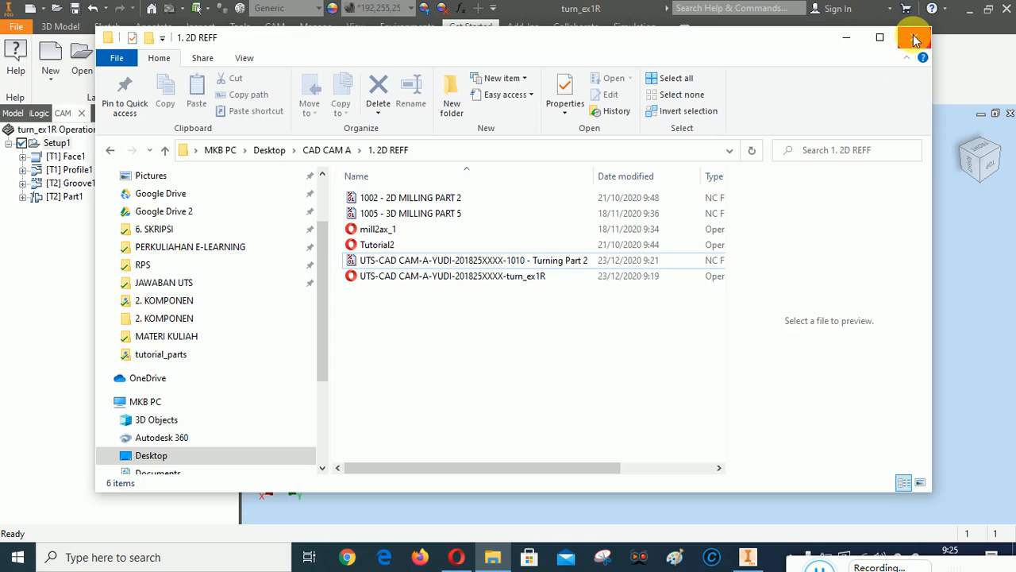
left_click(848, 37)
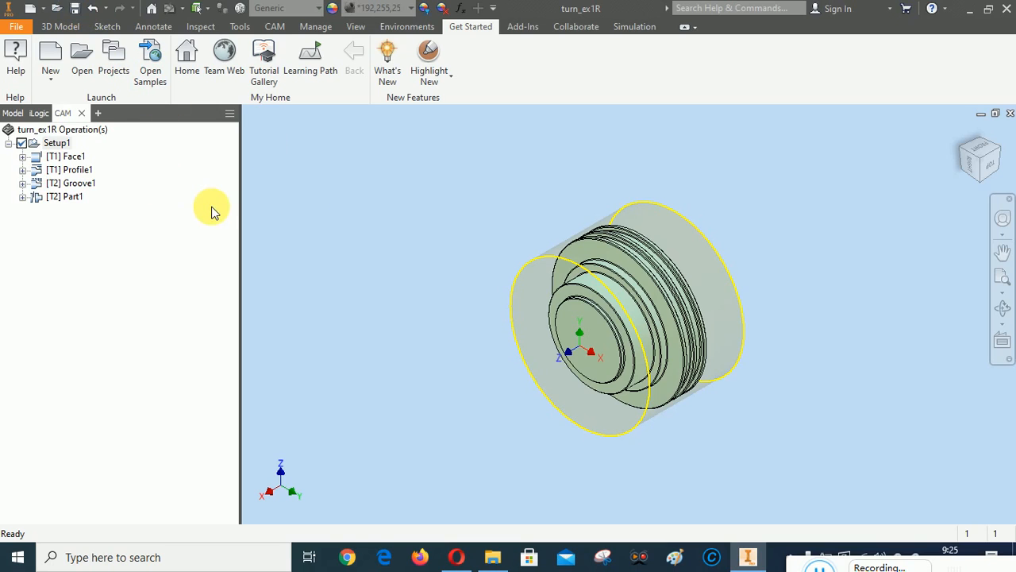
Save As the part with the 'UTS-CAD CAM-A-' prefix, student's name and student ID
left_click(17, 27)
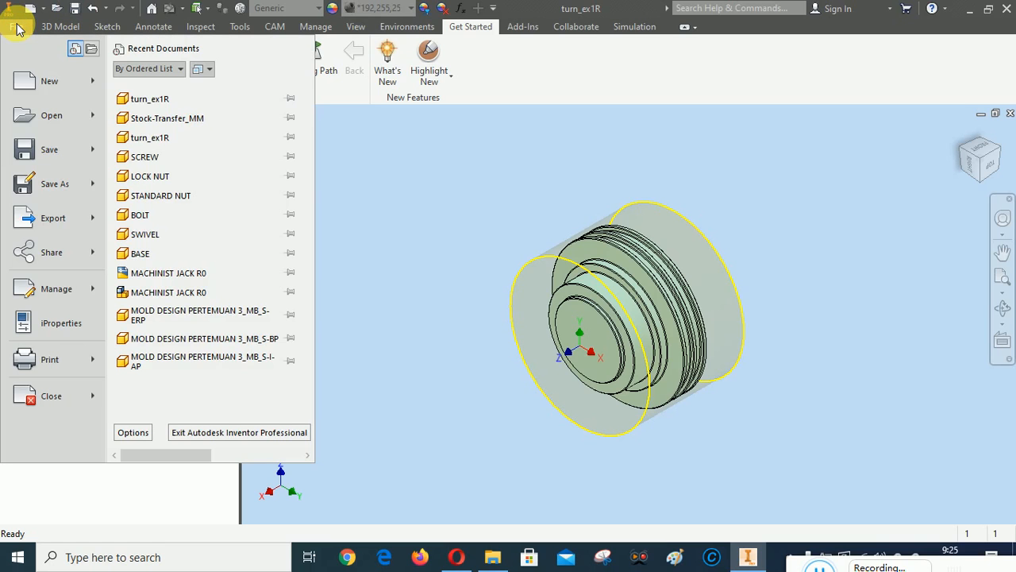
left_click(49, 185)
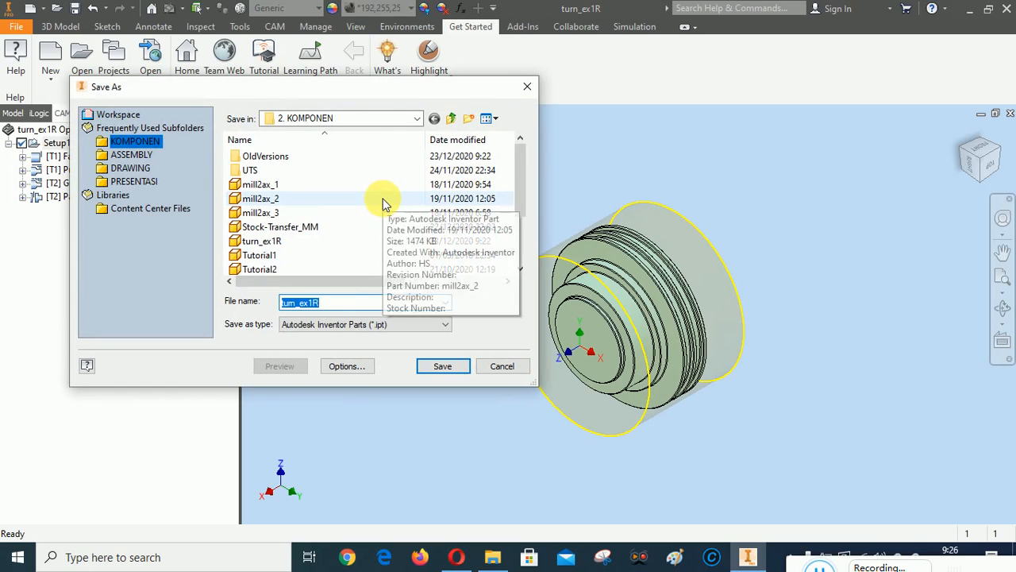
scroll(386, 204, "down", 2)
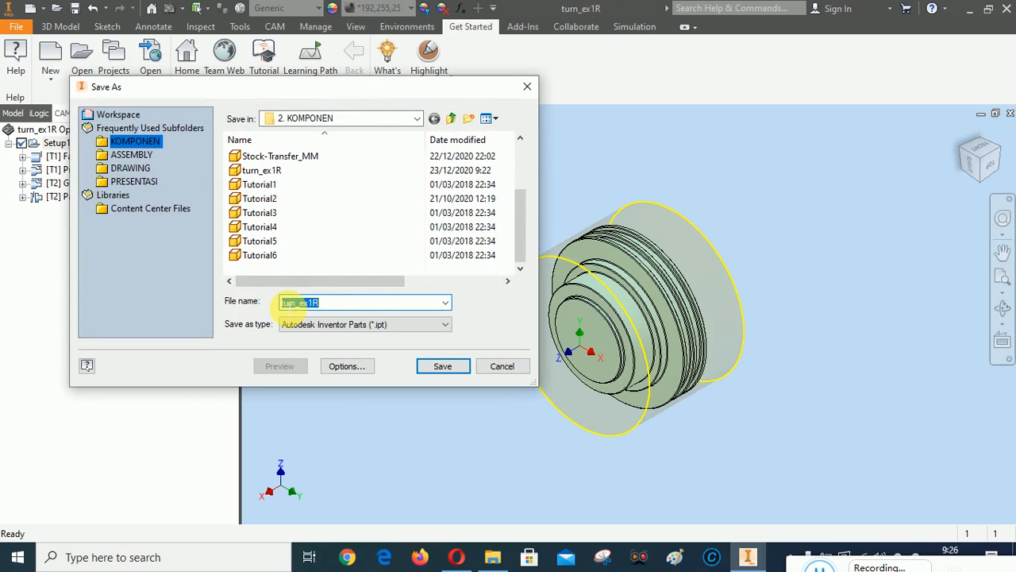
left_click(290, 302)
type("UTS")
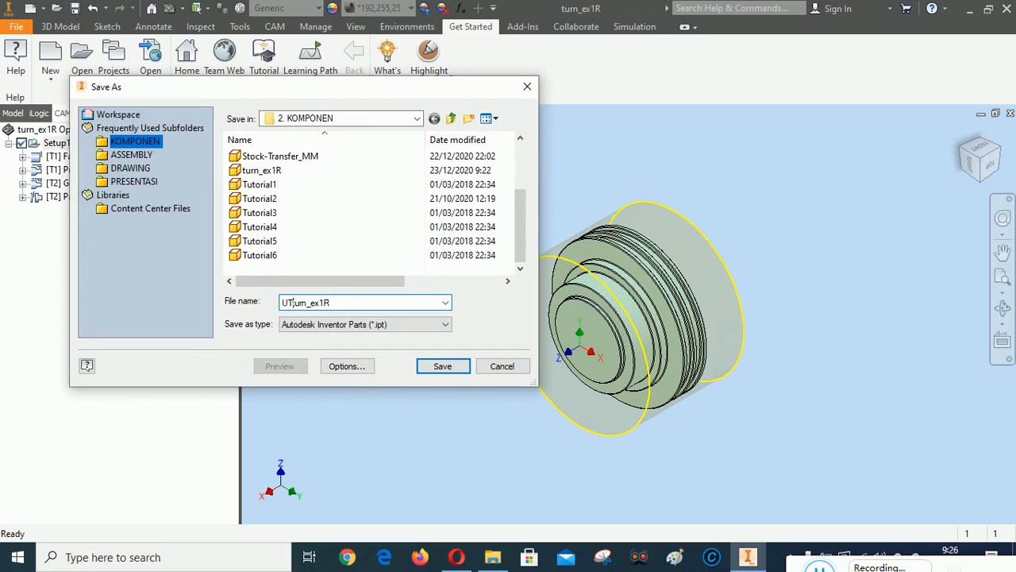
type("-CAD CAM-A-YUDI-")
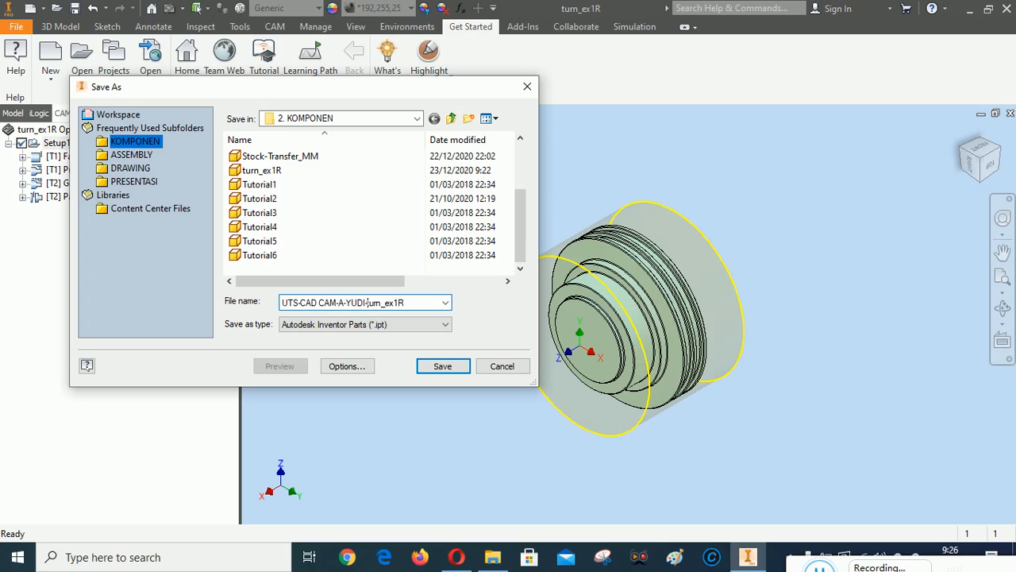
type("201825XXXX-")
left_click(449, 365)
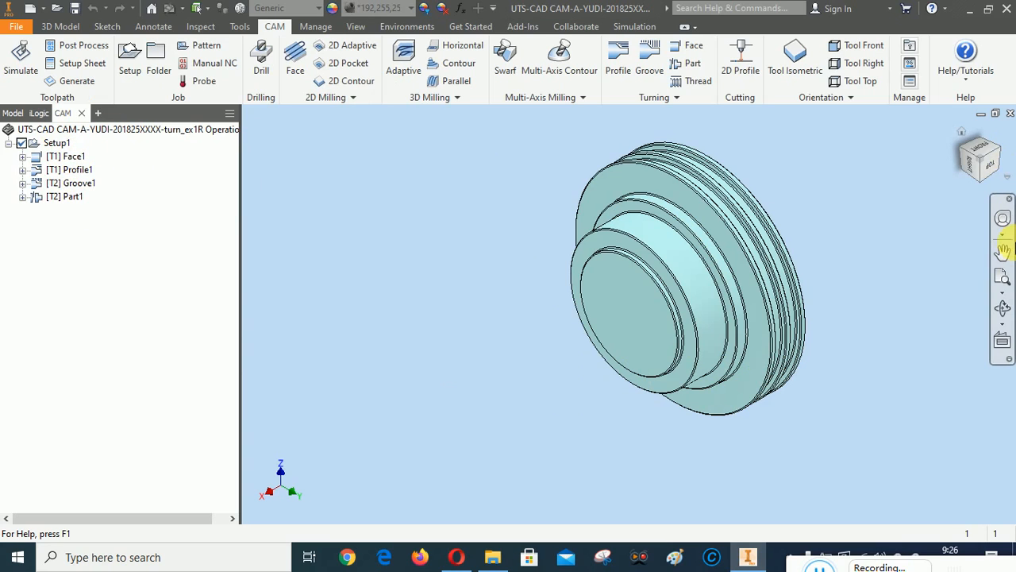
left_click(1001, 278)
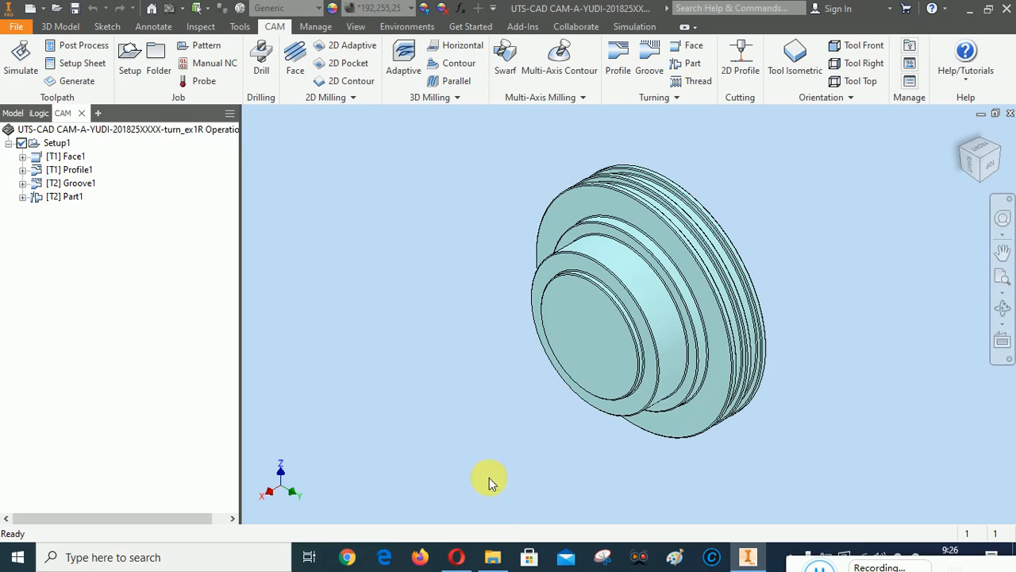
Confirm the renamed part file is in 2. KOMPONEN, then show the part from the TOP view
left_click(493, 556)
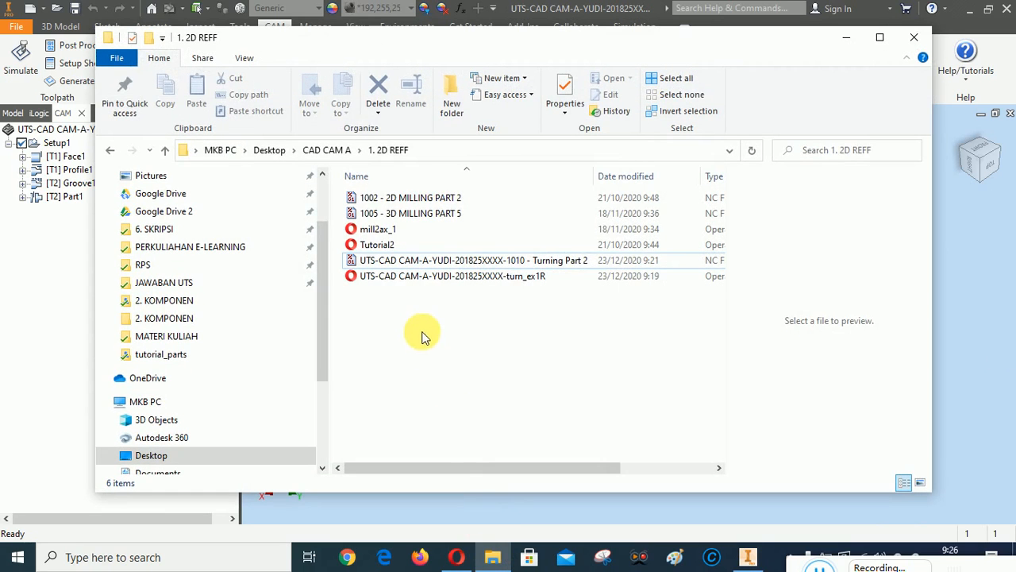
left_click(165, 150)
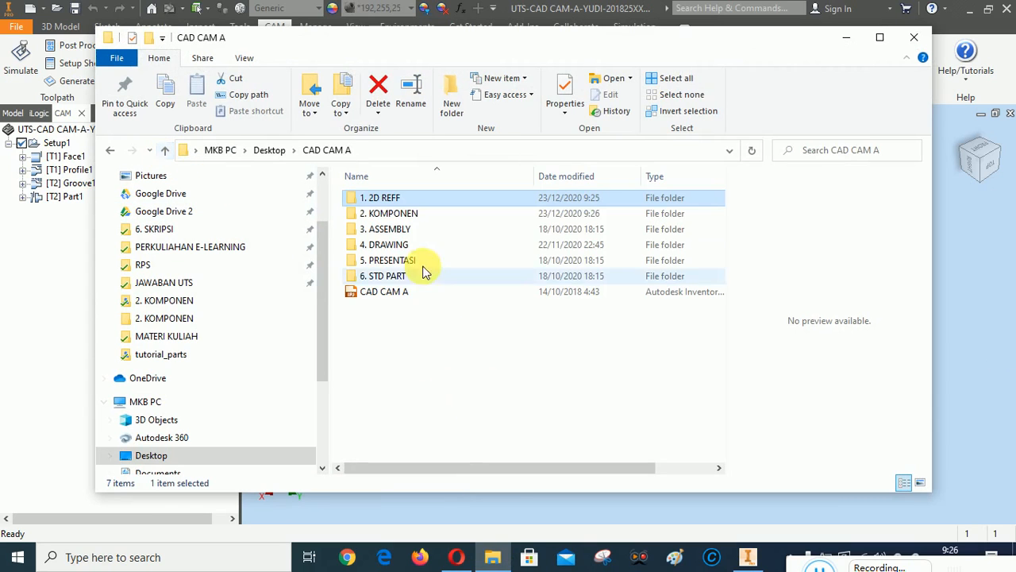
double_click(405, 213)
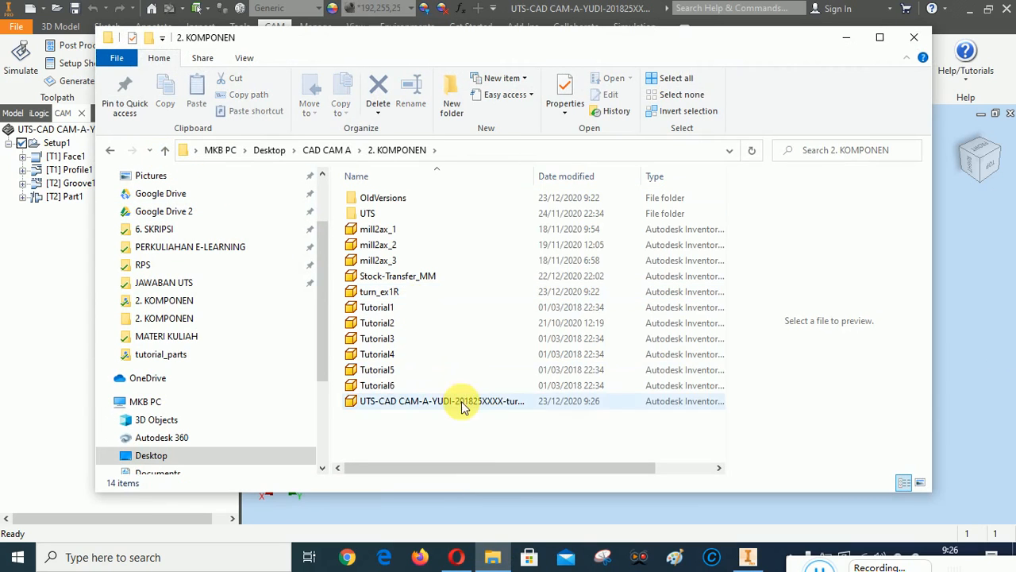
double_click(539, 180)
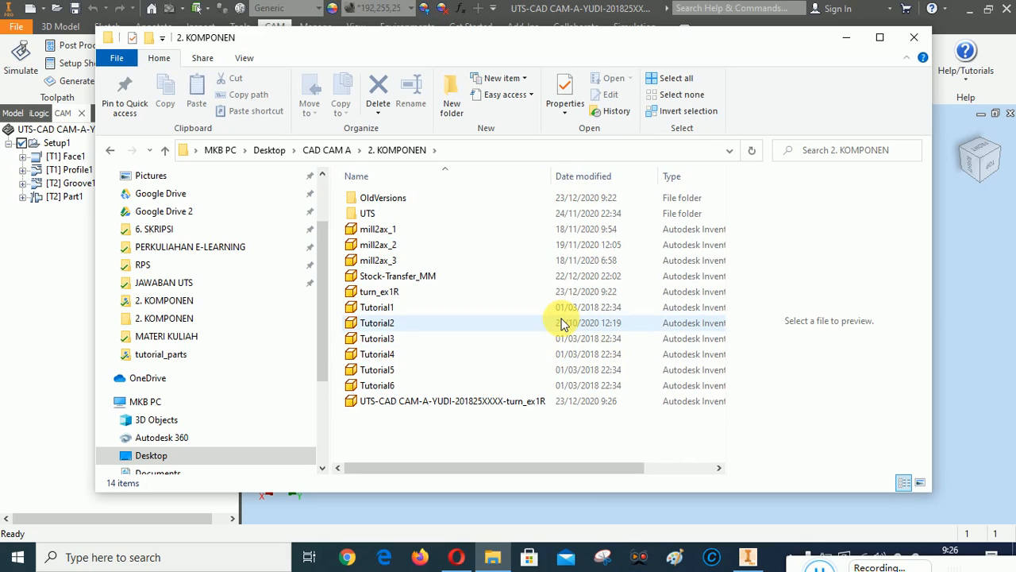
left_click(847, 37)
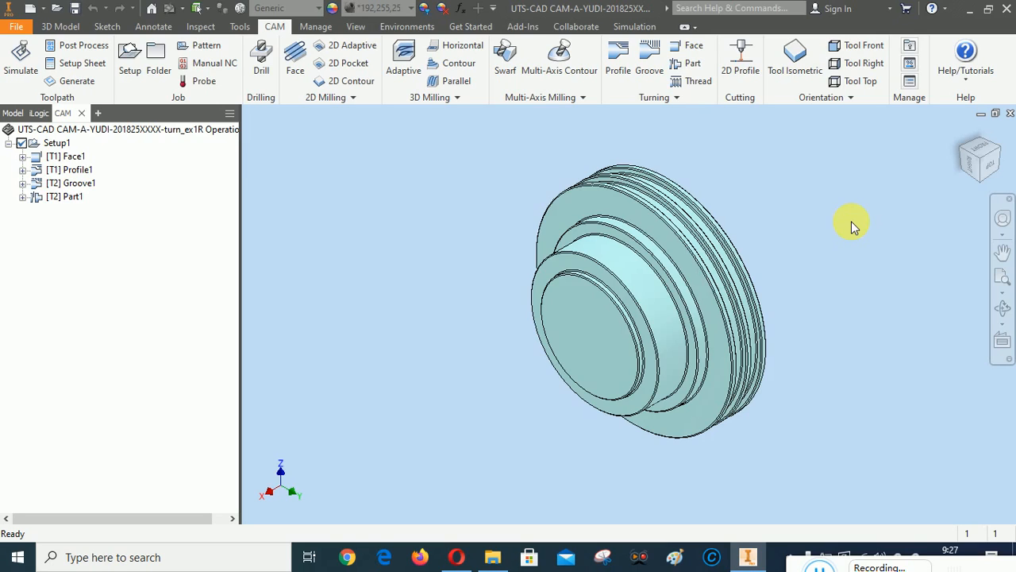
left_click(997, 162)
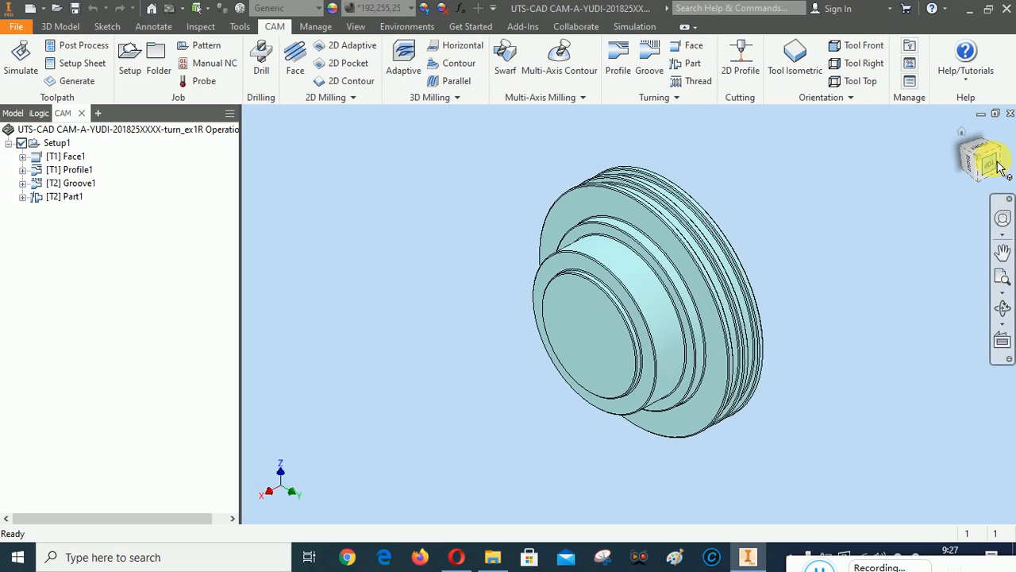